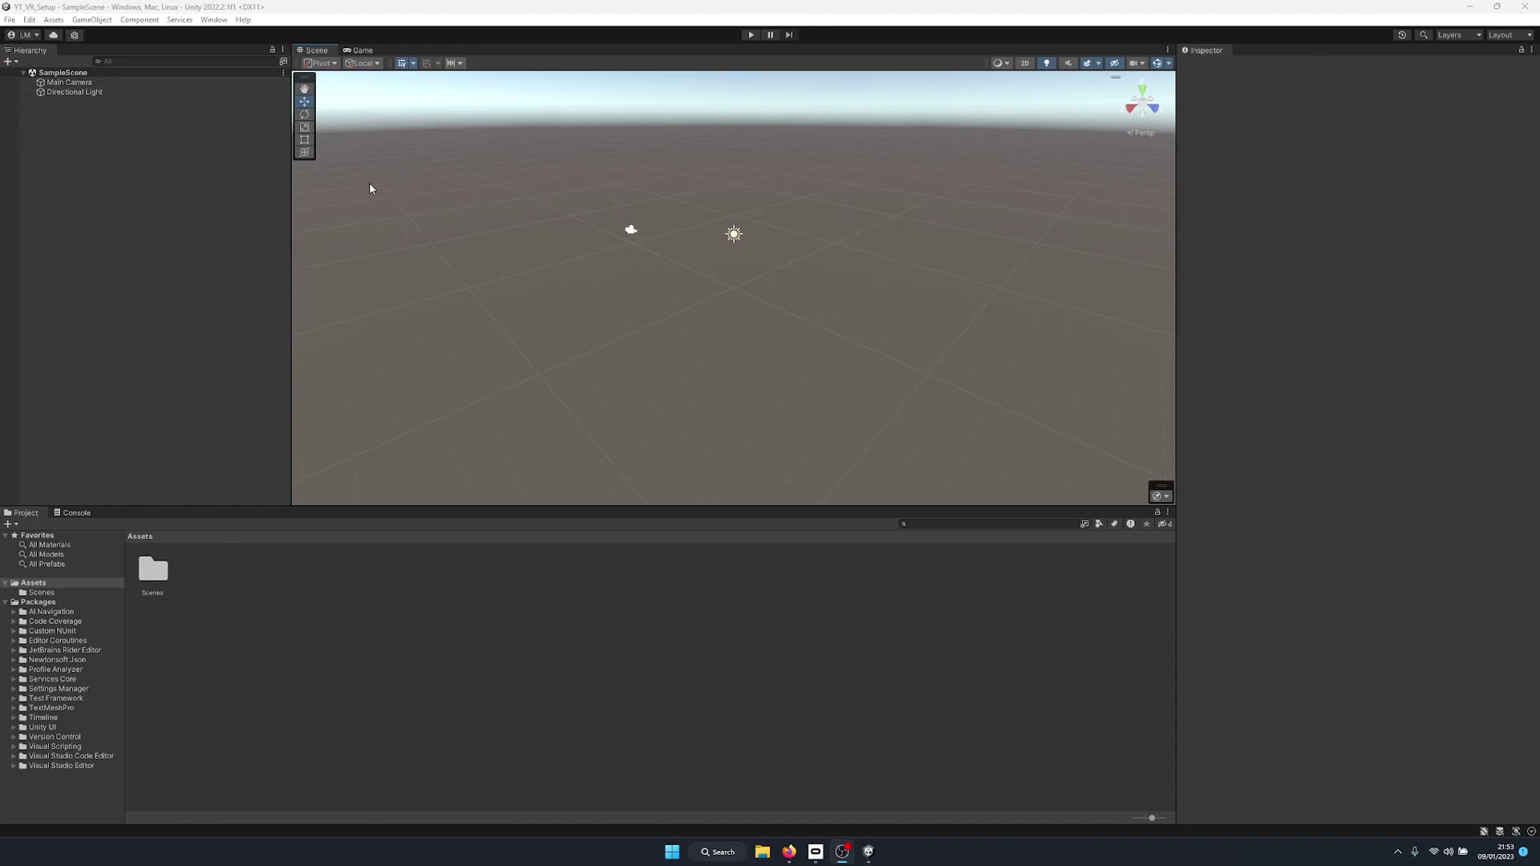
Switch to Firefox and download the Air Link and Link cable software for Quest 2 from the Meta setup page
click(789, 852)
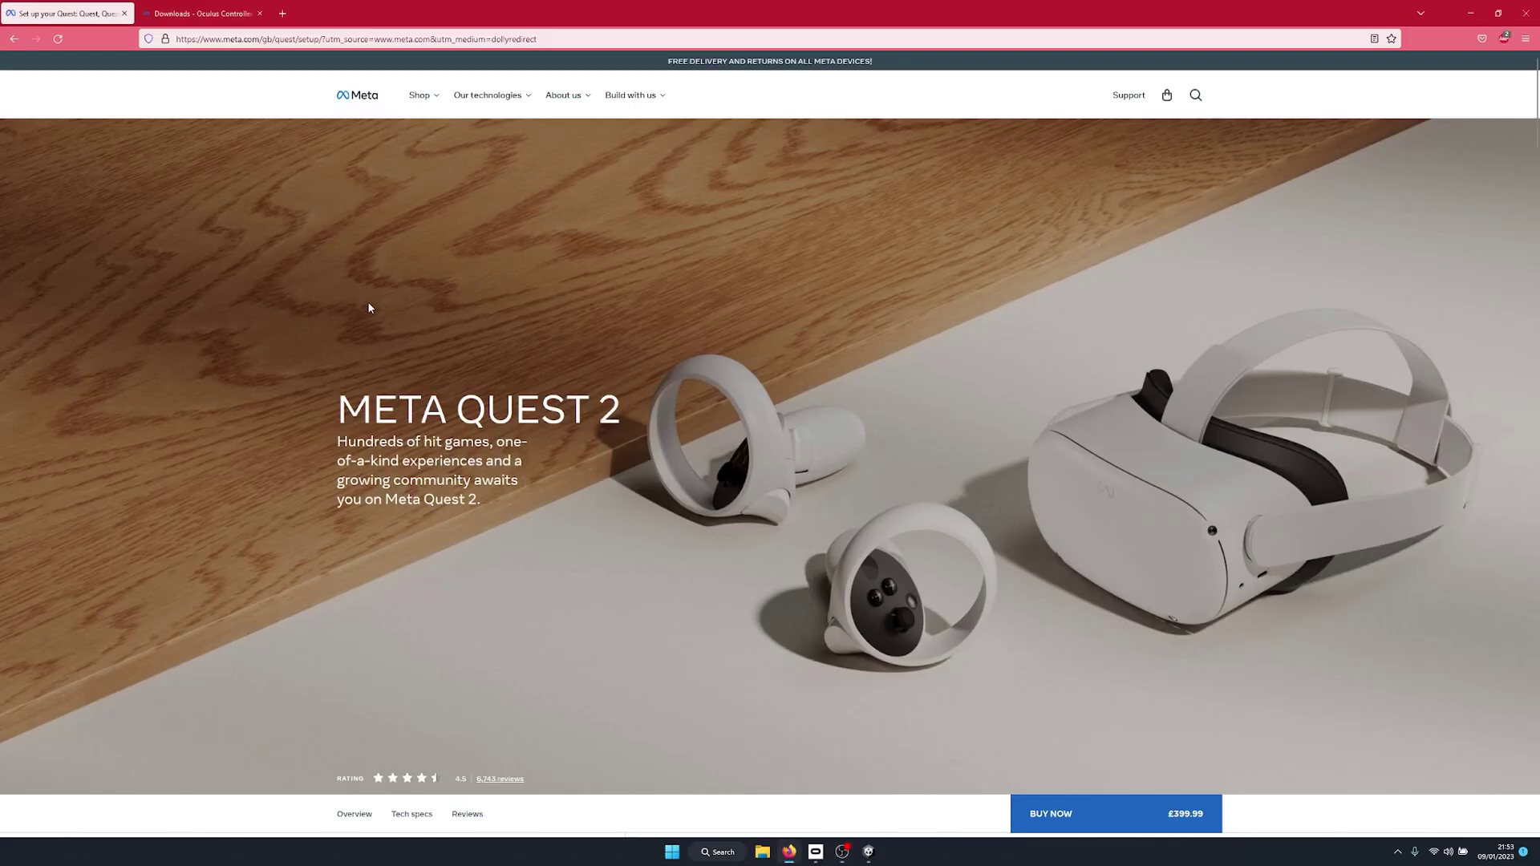
scroll(988, 355, down, 8)
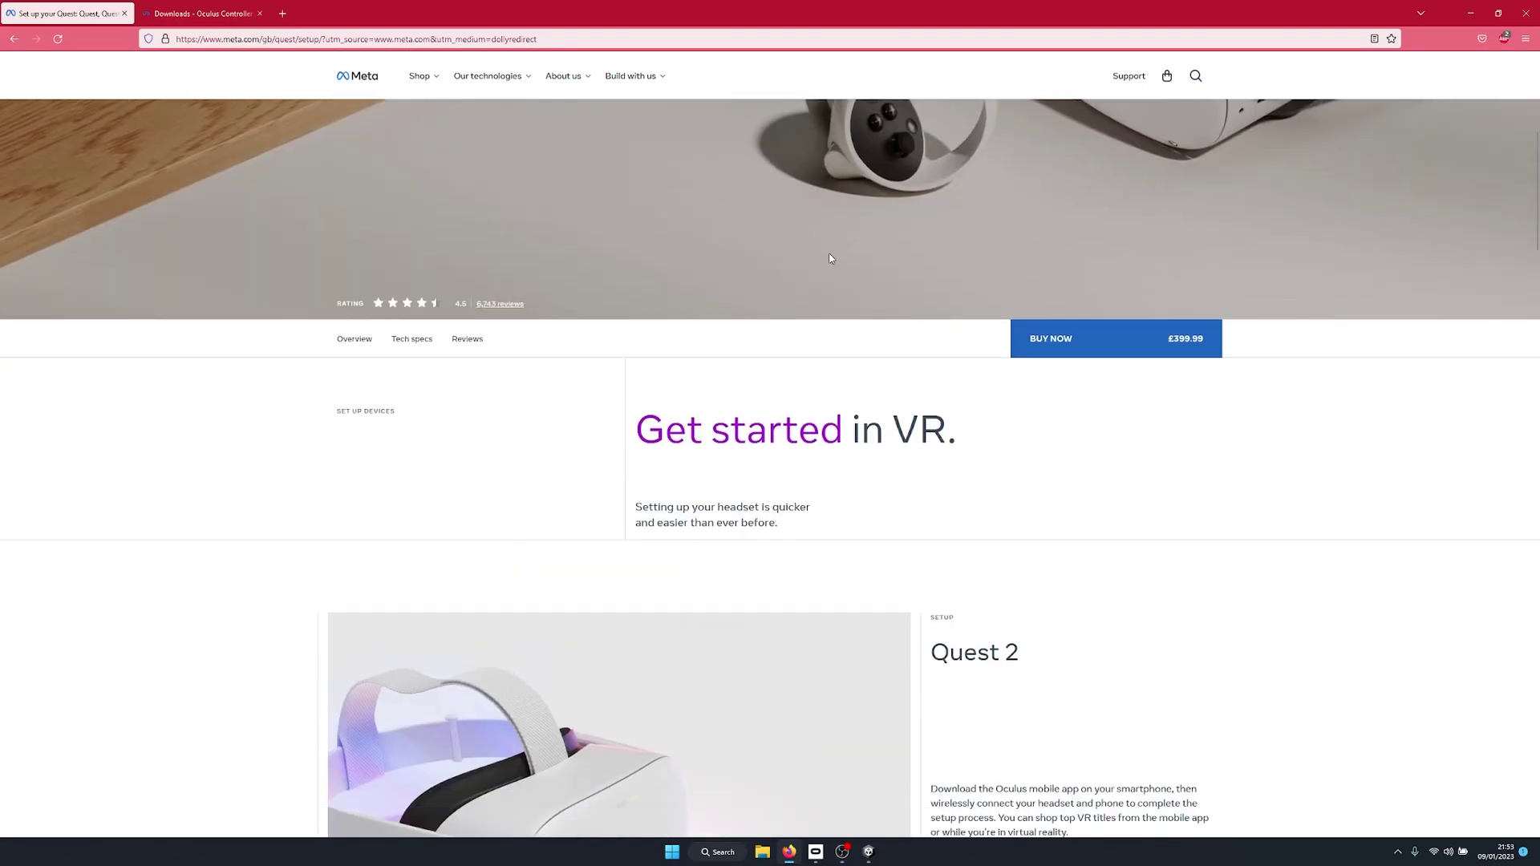
scroll(818, 251, down, 3)
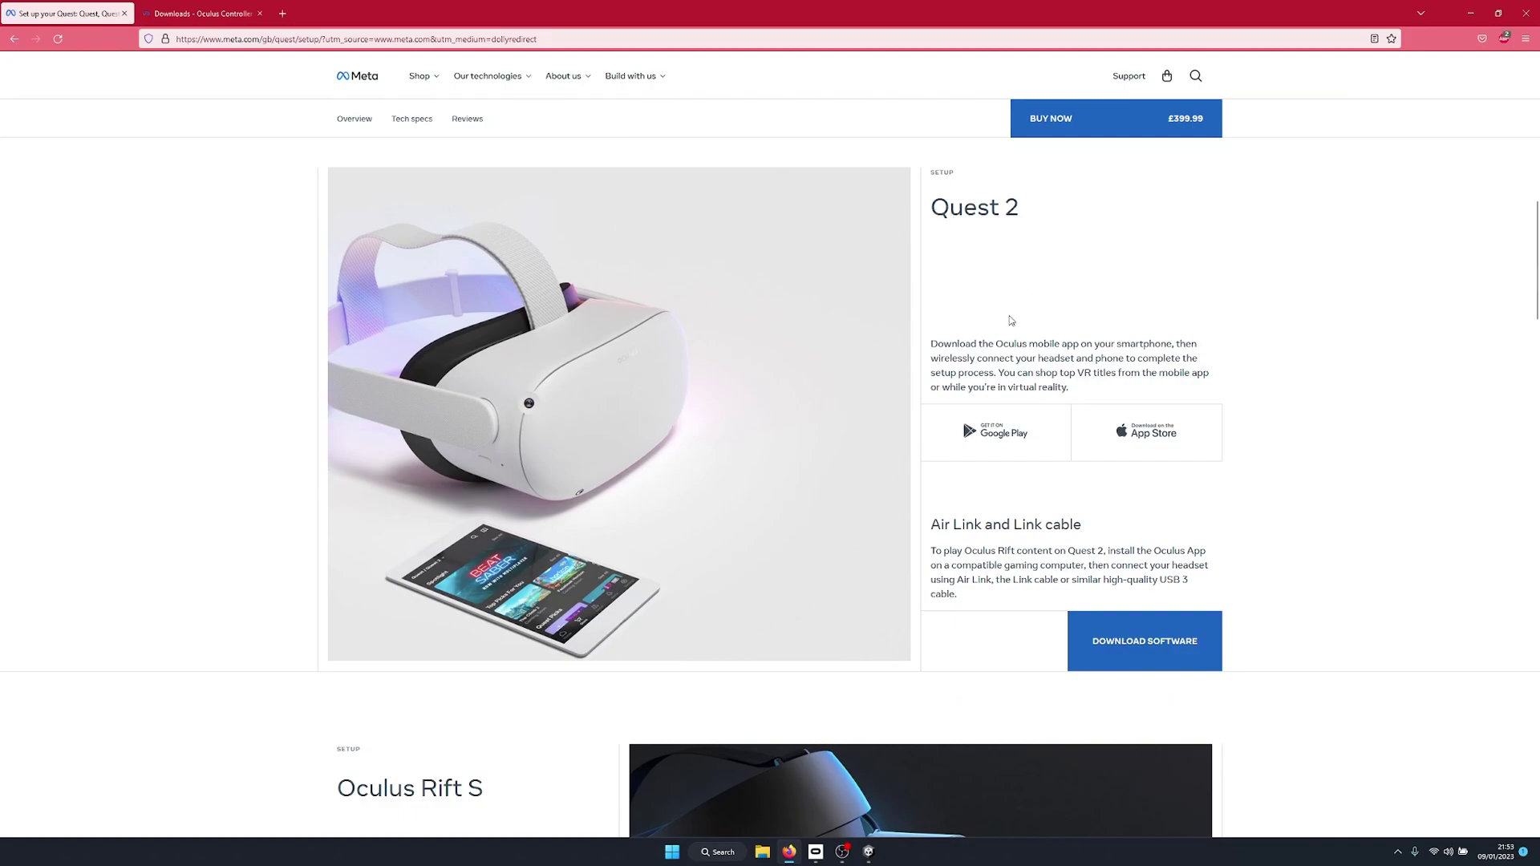
drag(932, 526, 1097, 533)
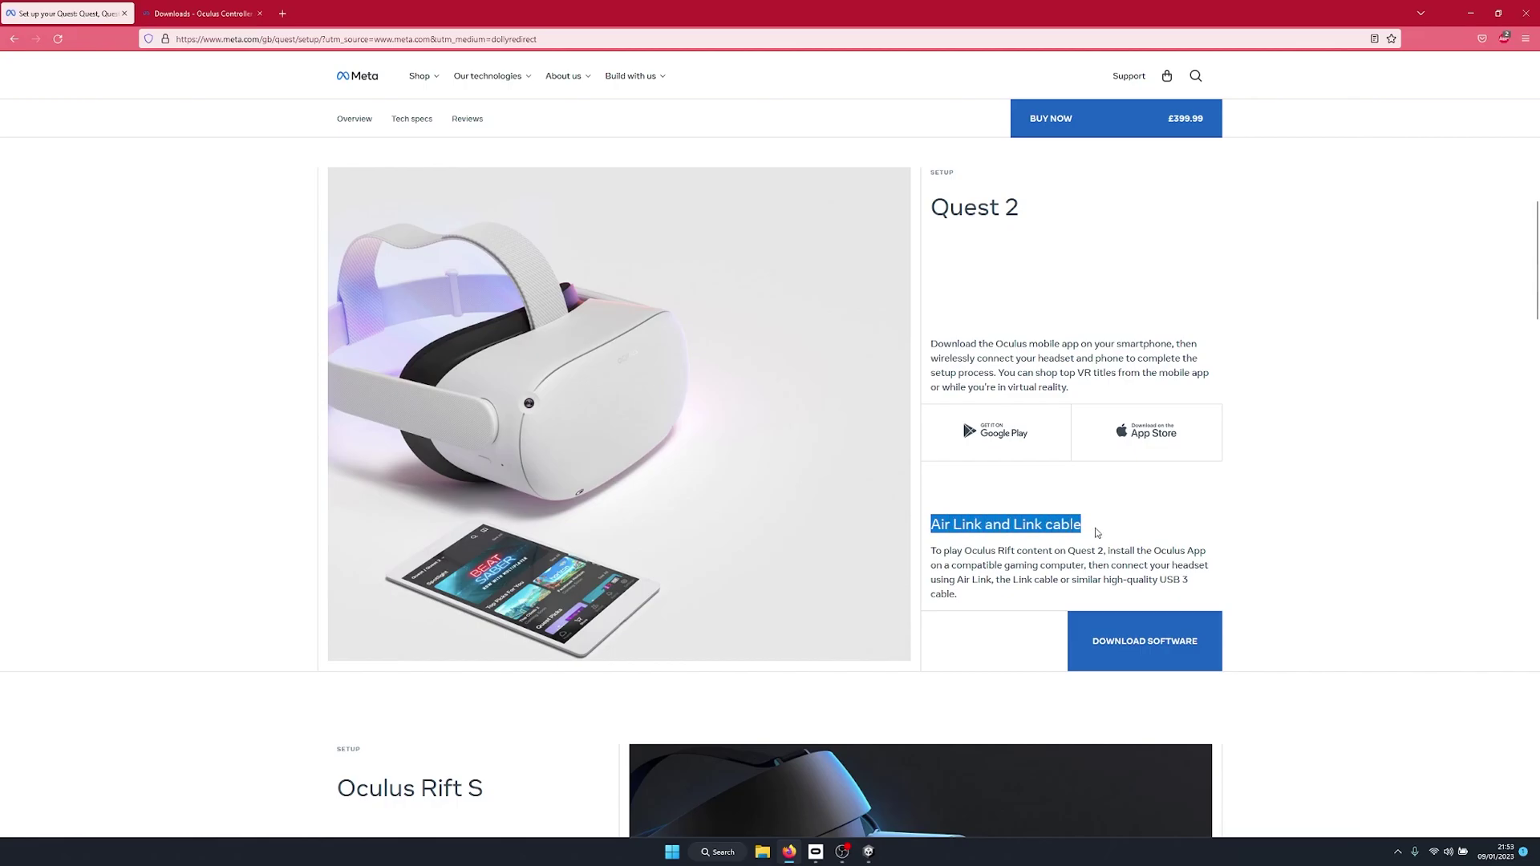
click(1082, 525)
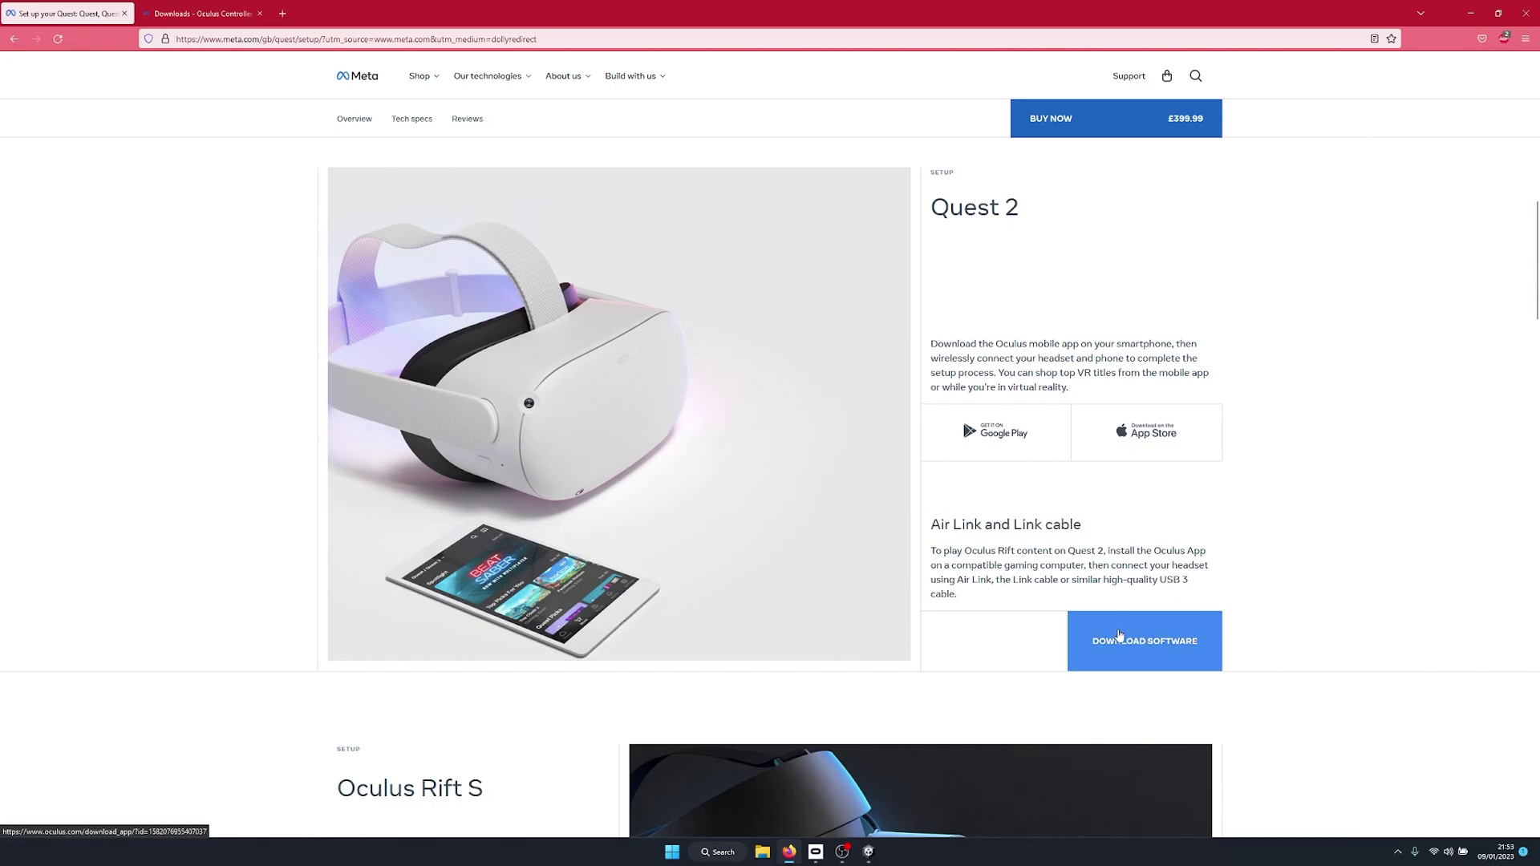
click(1119, 633)
Open the downloaded Oculus installer and exit it without repairing or uninstalling the existing installation
click(1308, 74)
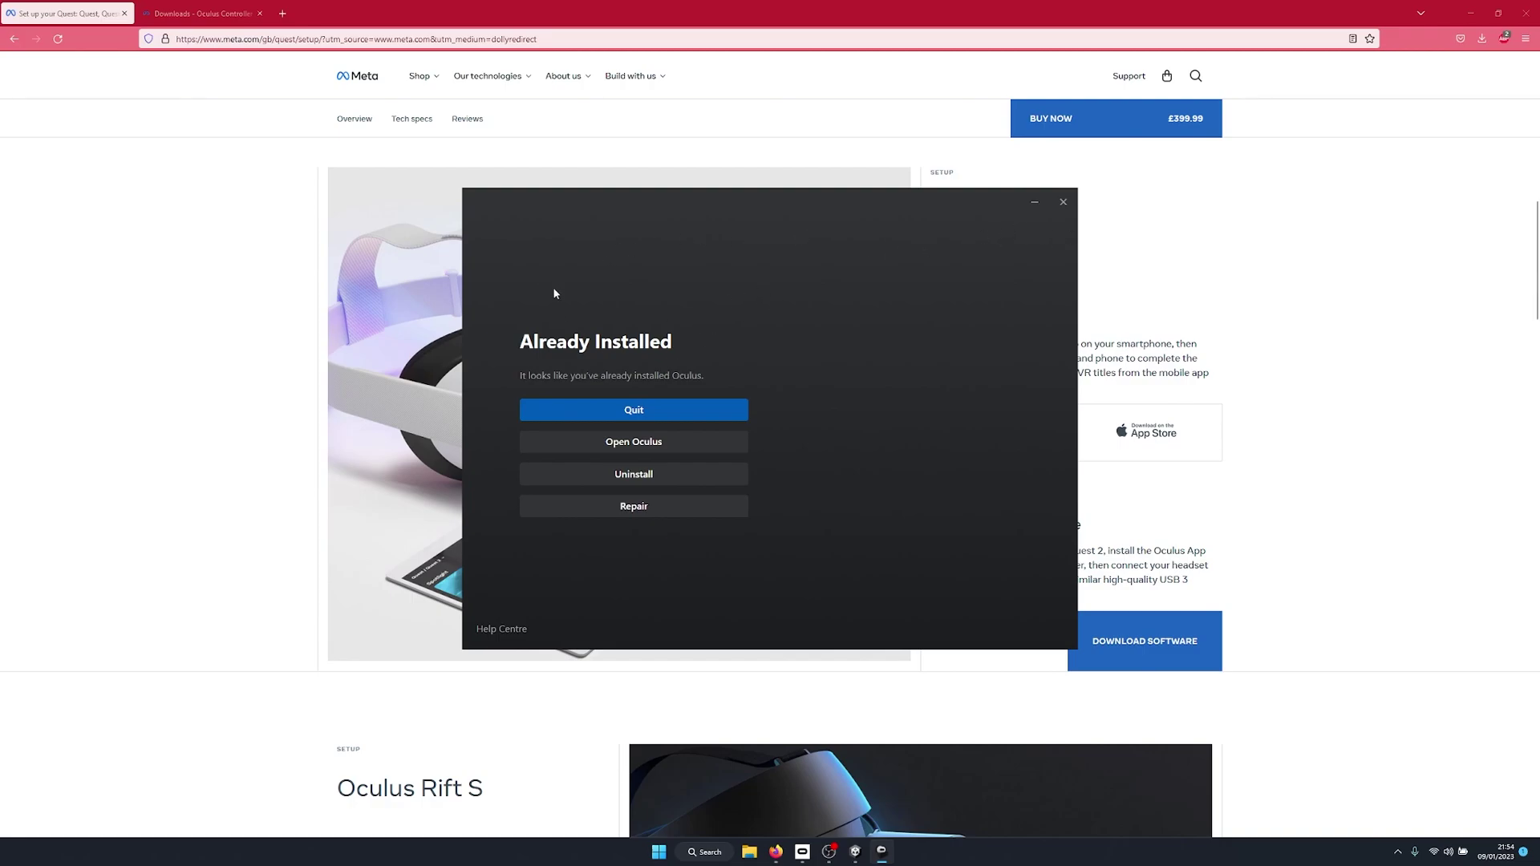
click(1065, 203)
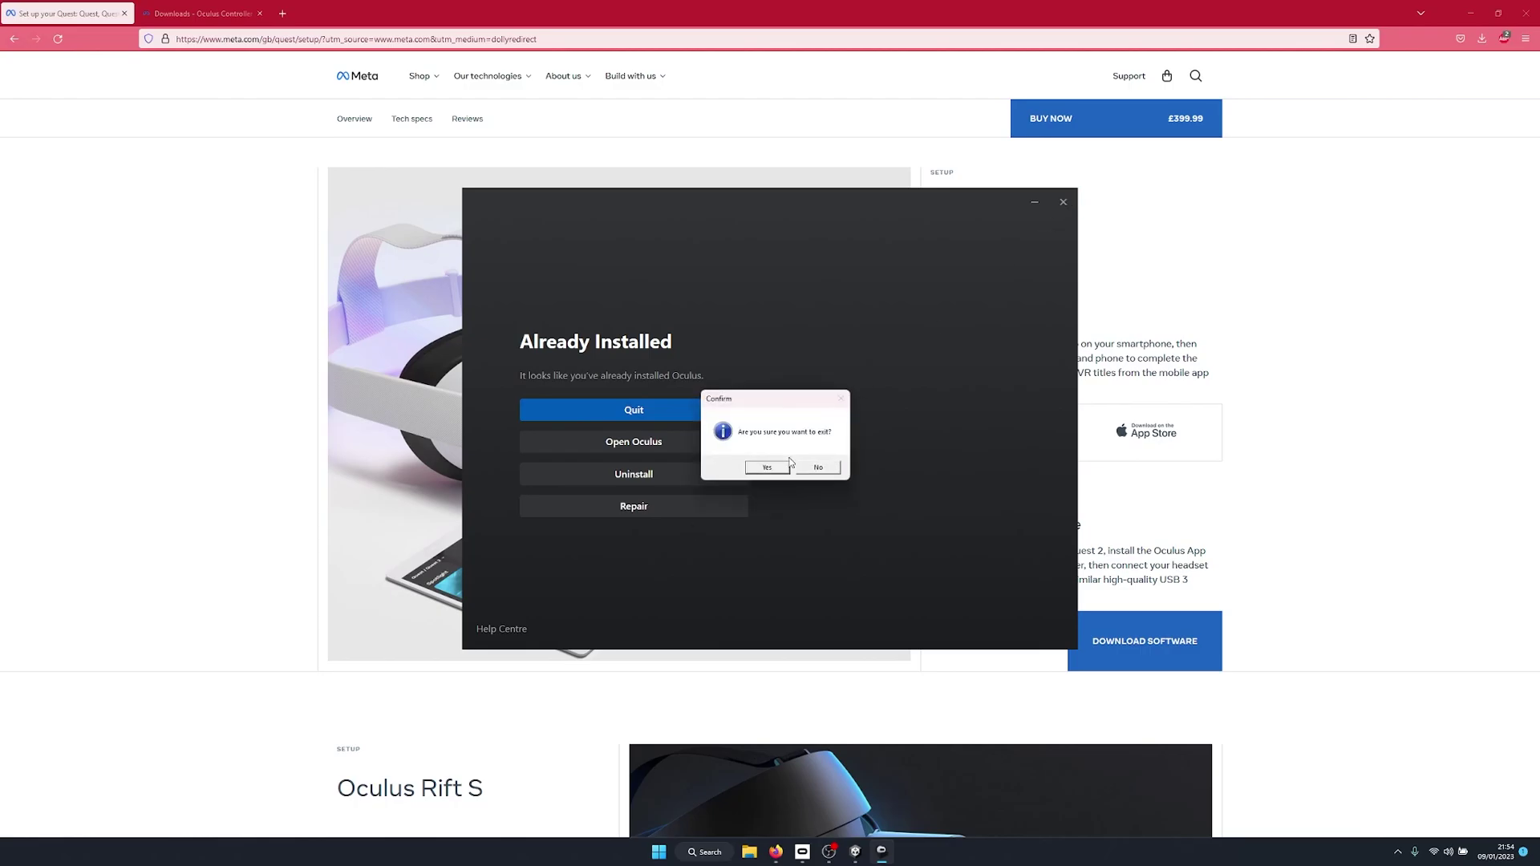
click(769, 467)
click(714, 853)
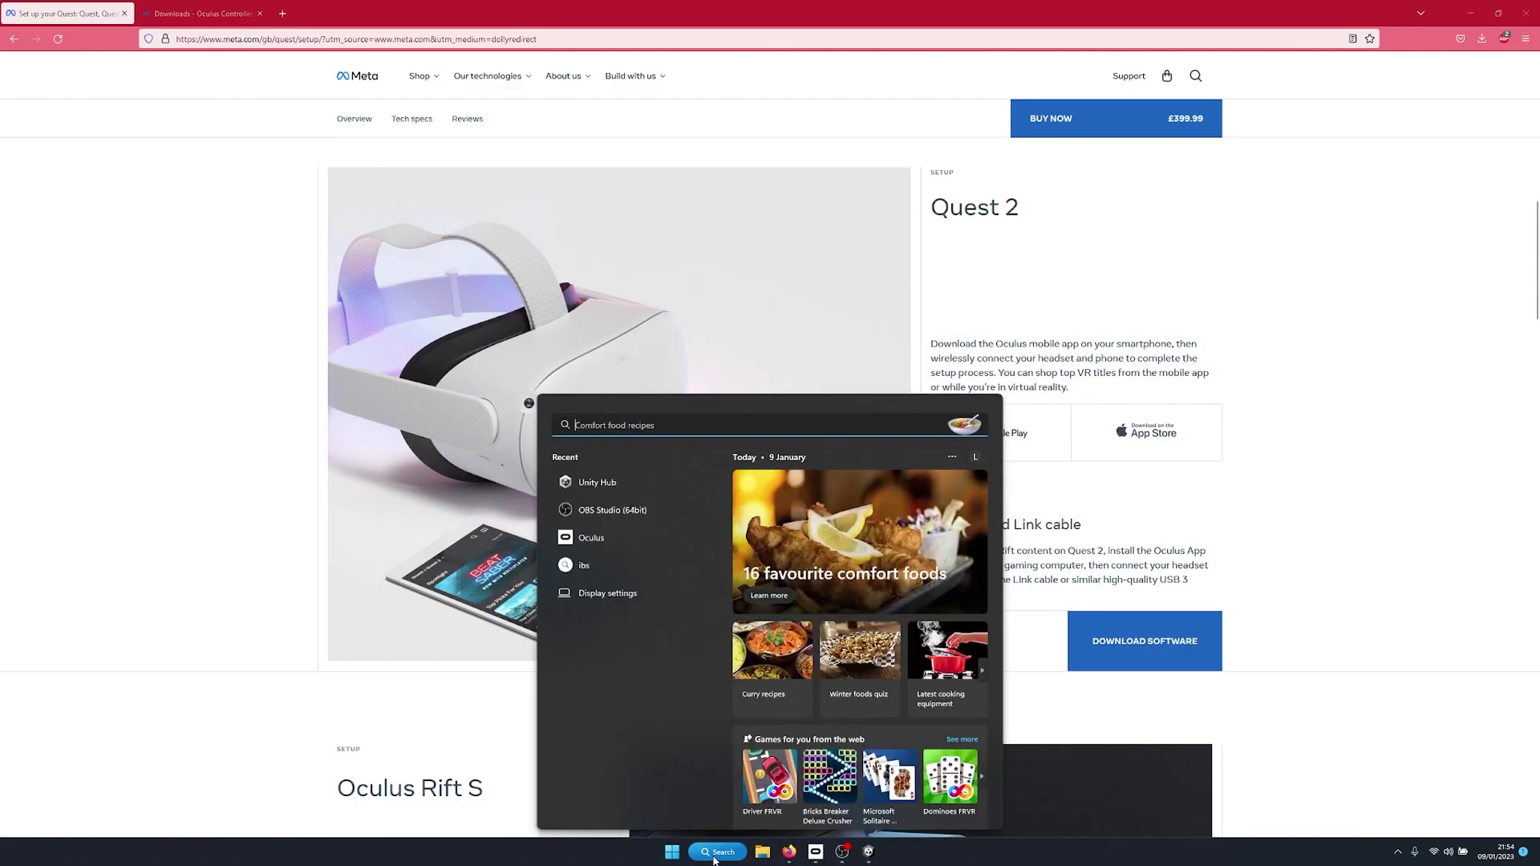
text(ocus)
key(Return)
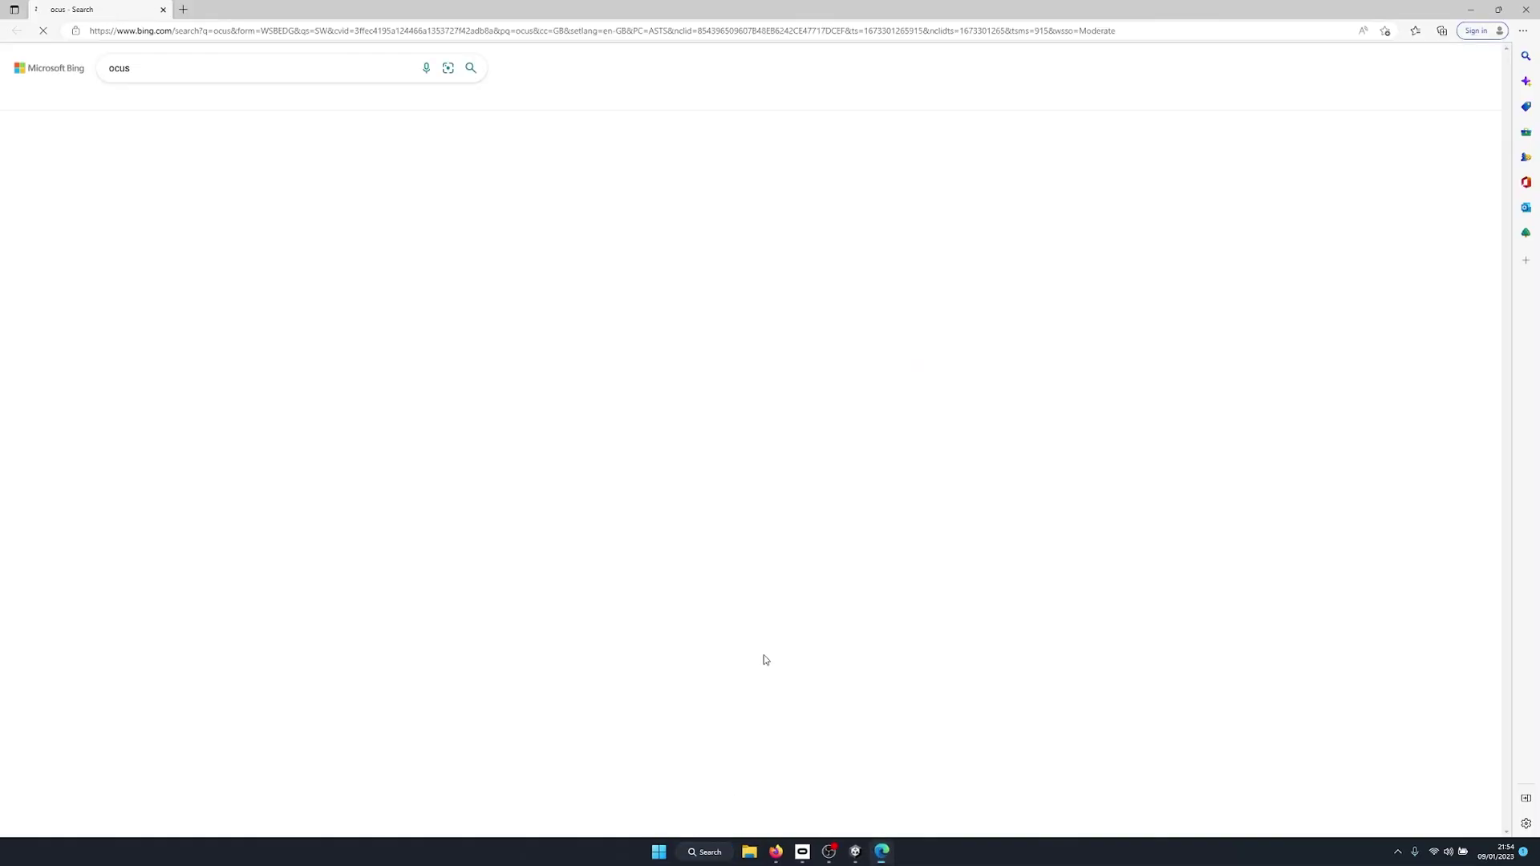
click(1522, 10)
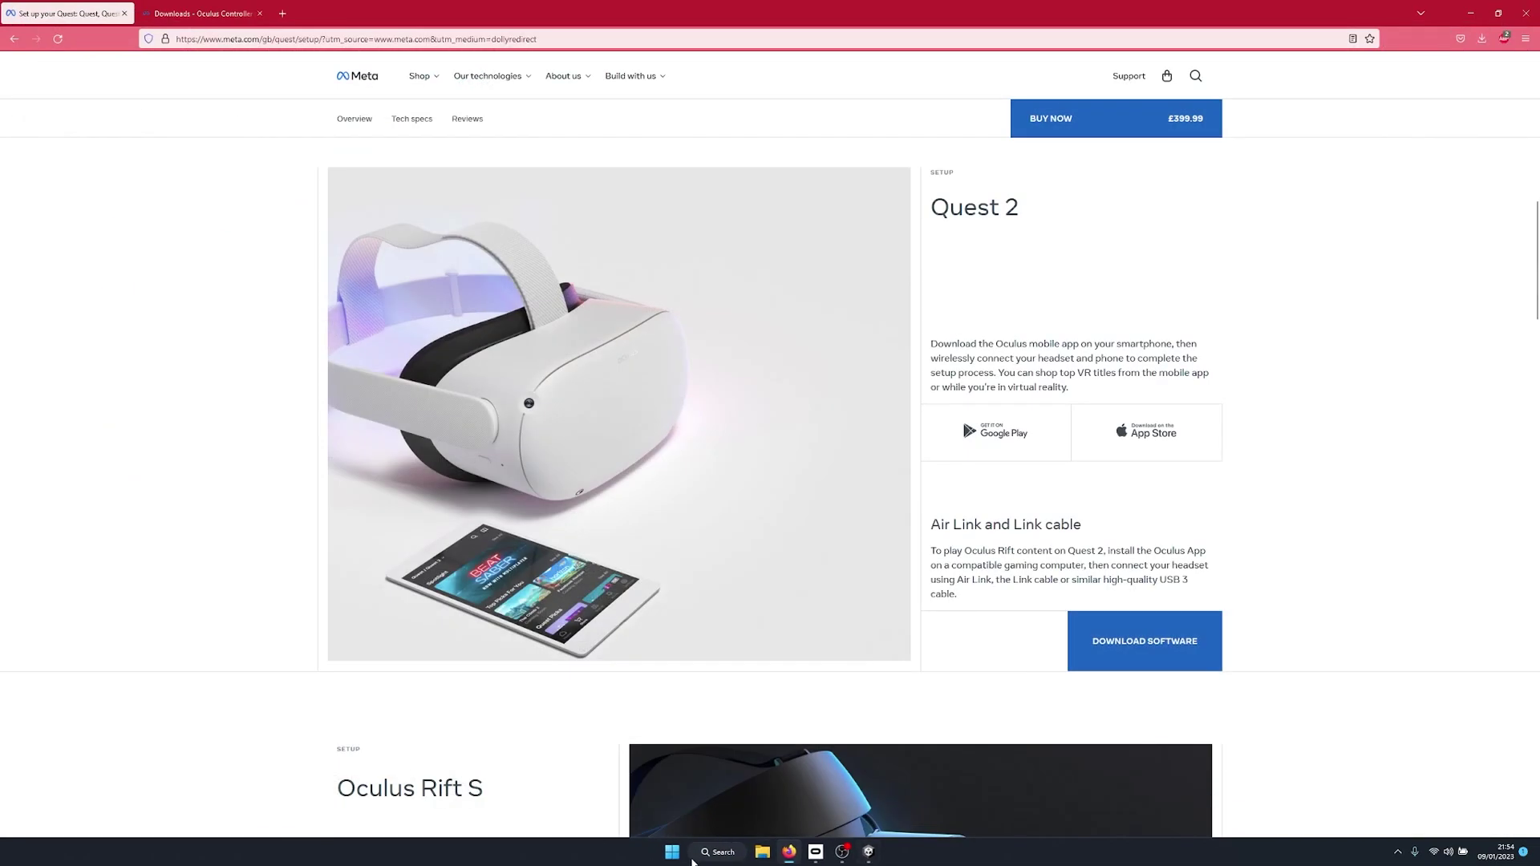
Search Windows for "oculus", launch the Oculus app and show its connected devices
click(711, 853)
text(oculus)
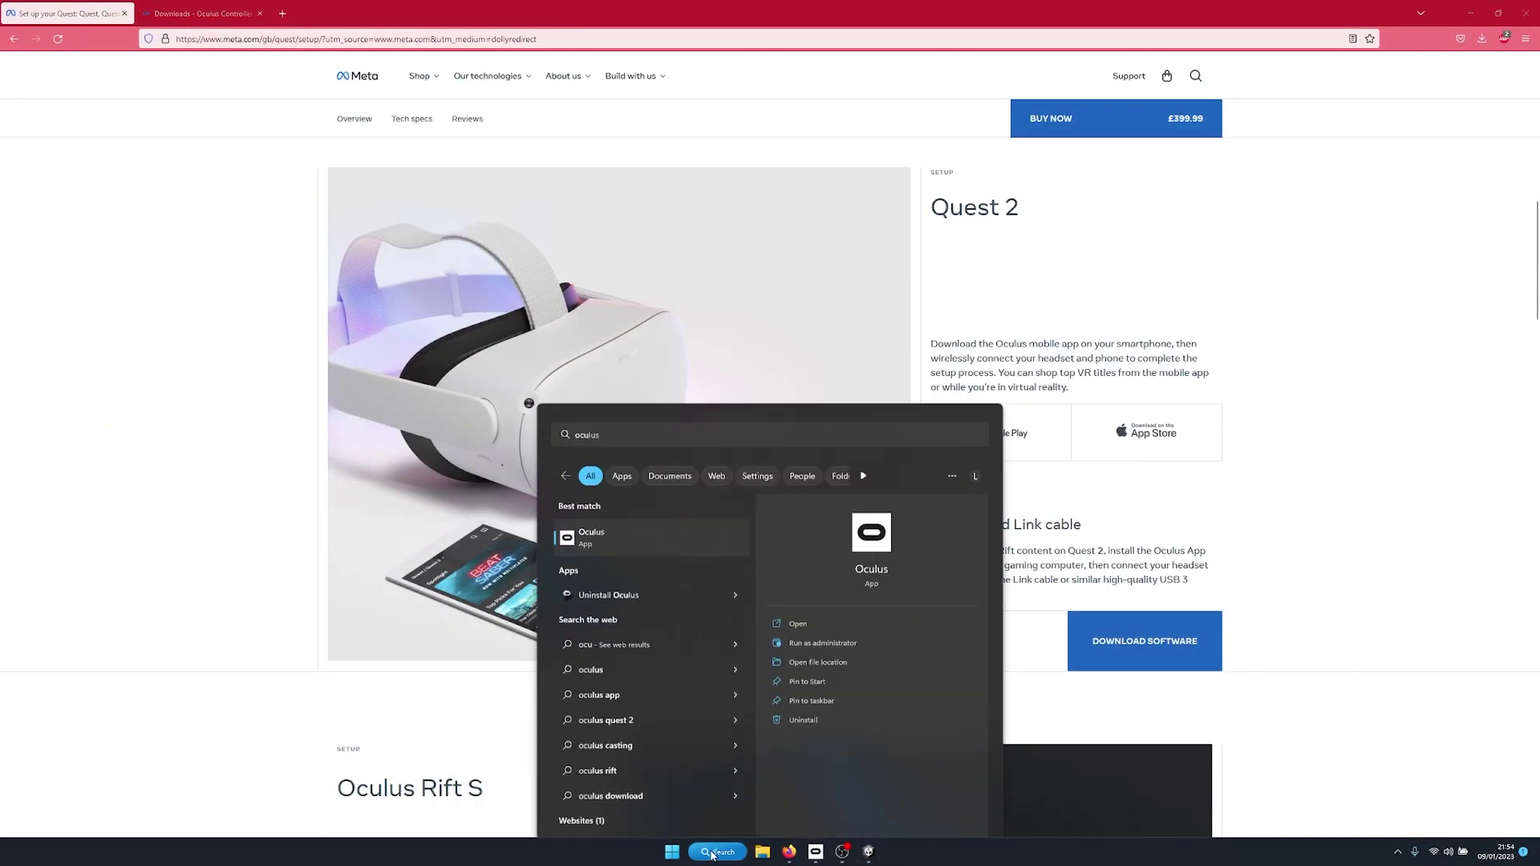
key(Return)
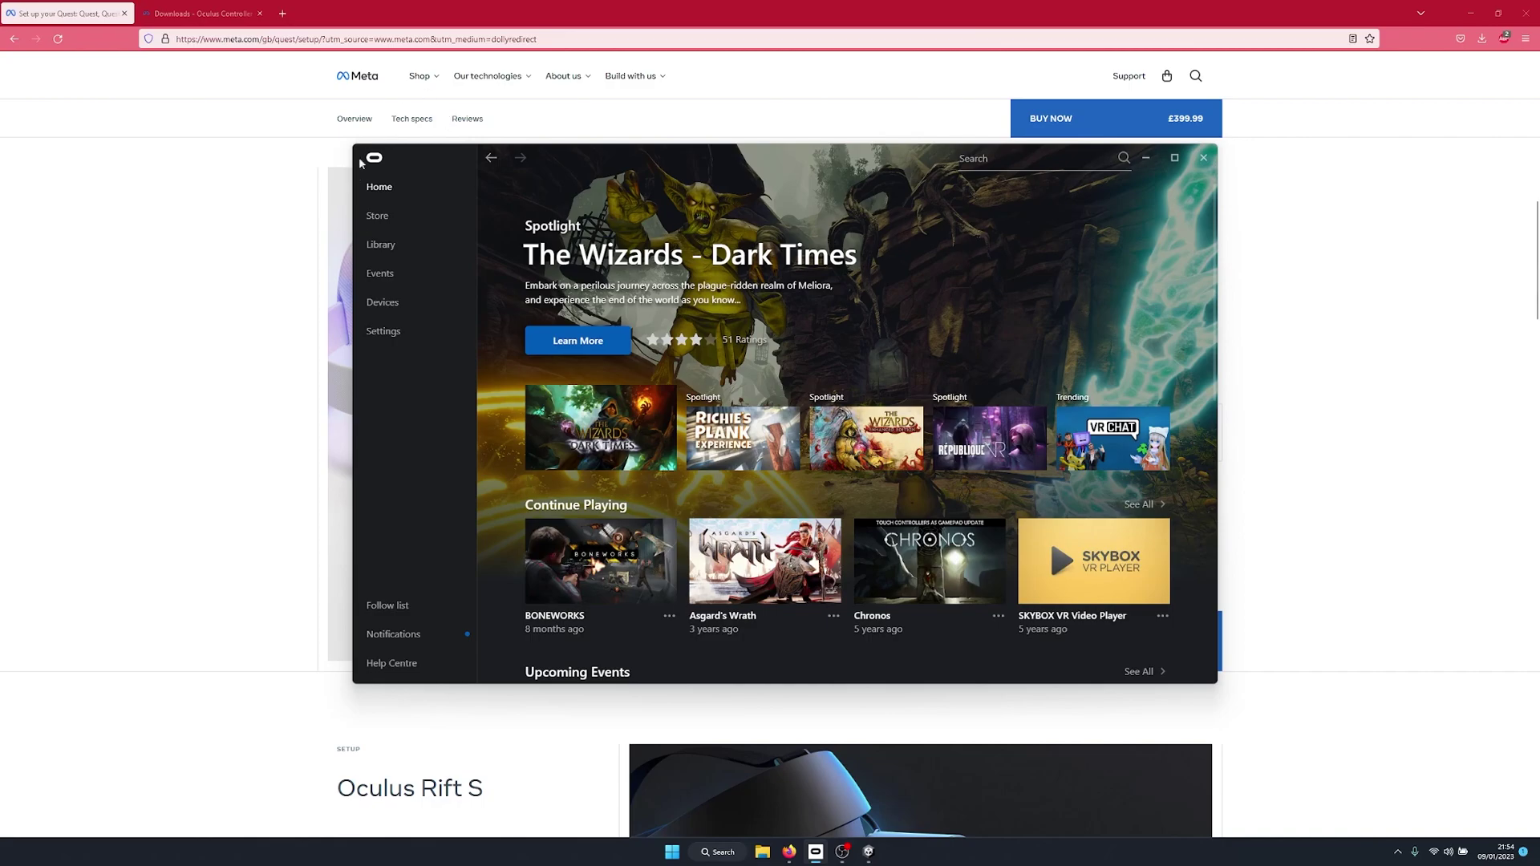
click(387, 303)
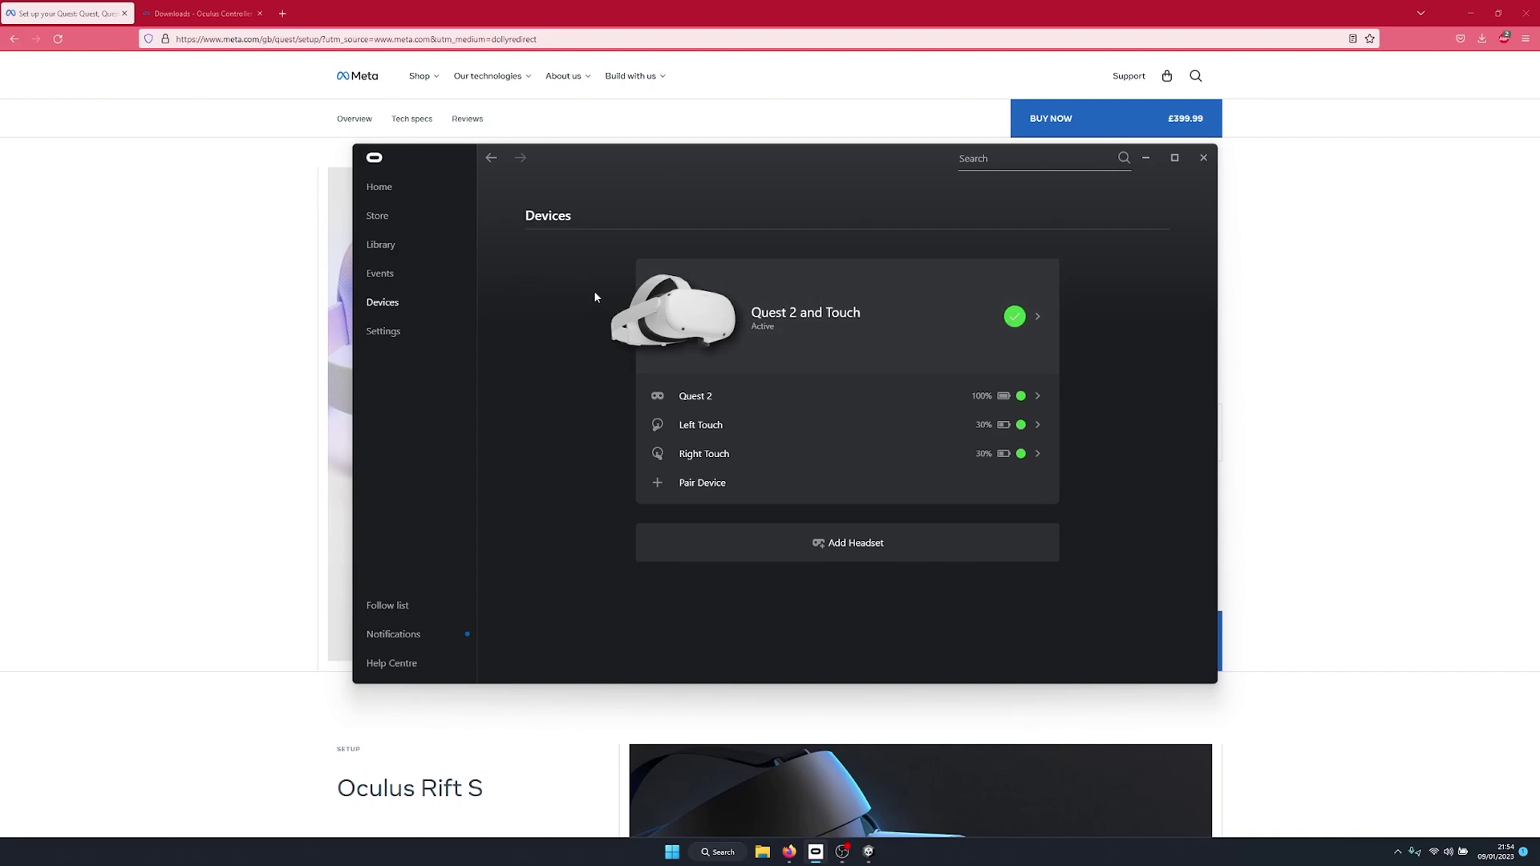
Run the USB connection test for the Quest 2 and Touch device, and quit the test once it completes
click(852, 303)
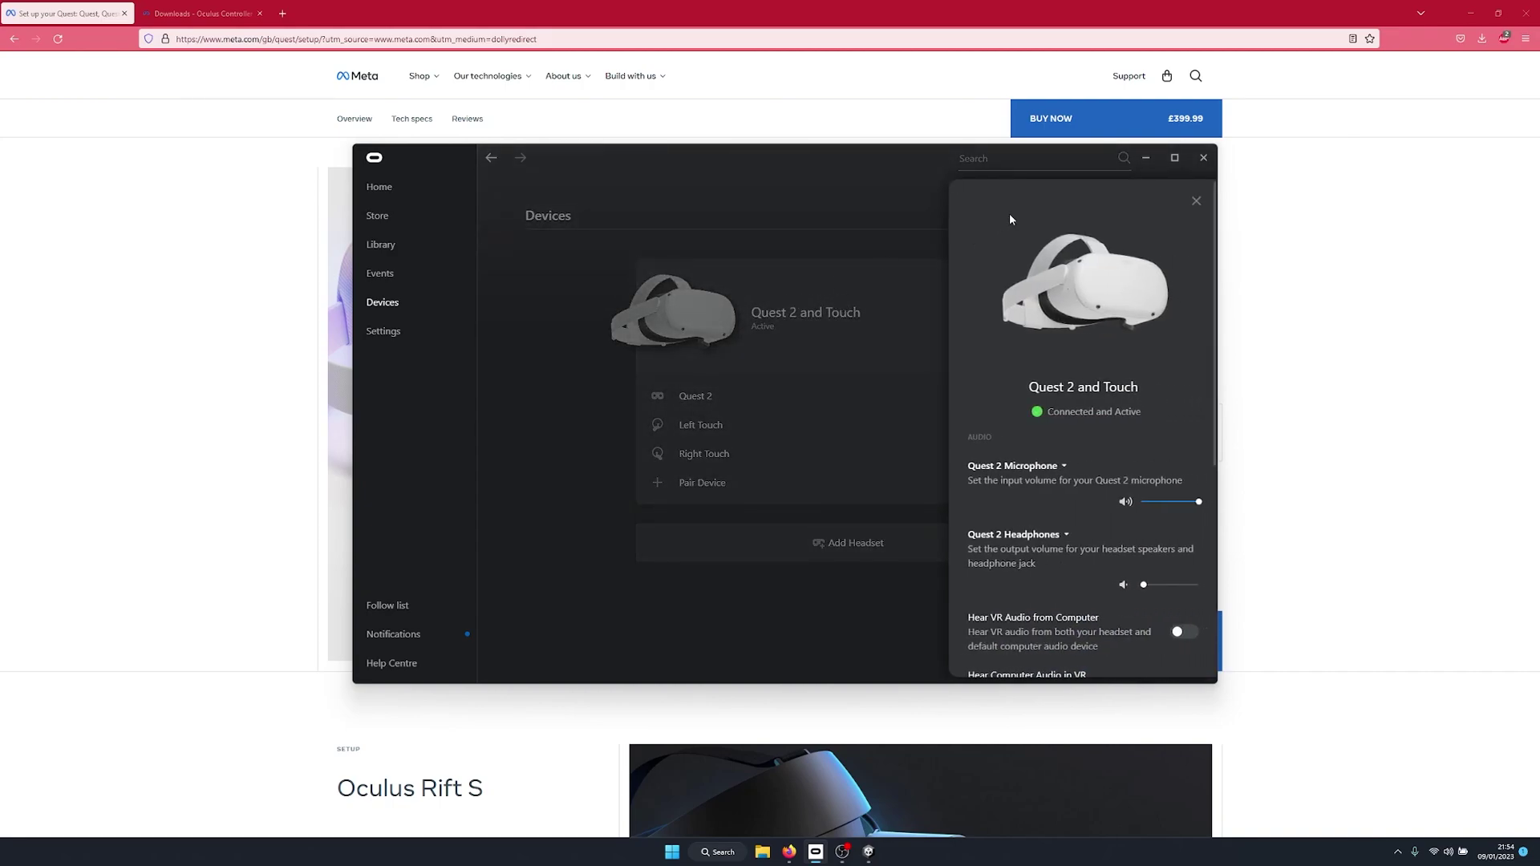
scroll(1085, 313, down, 5)
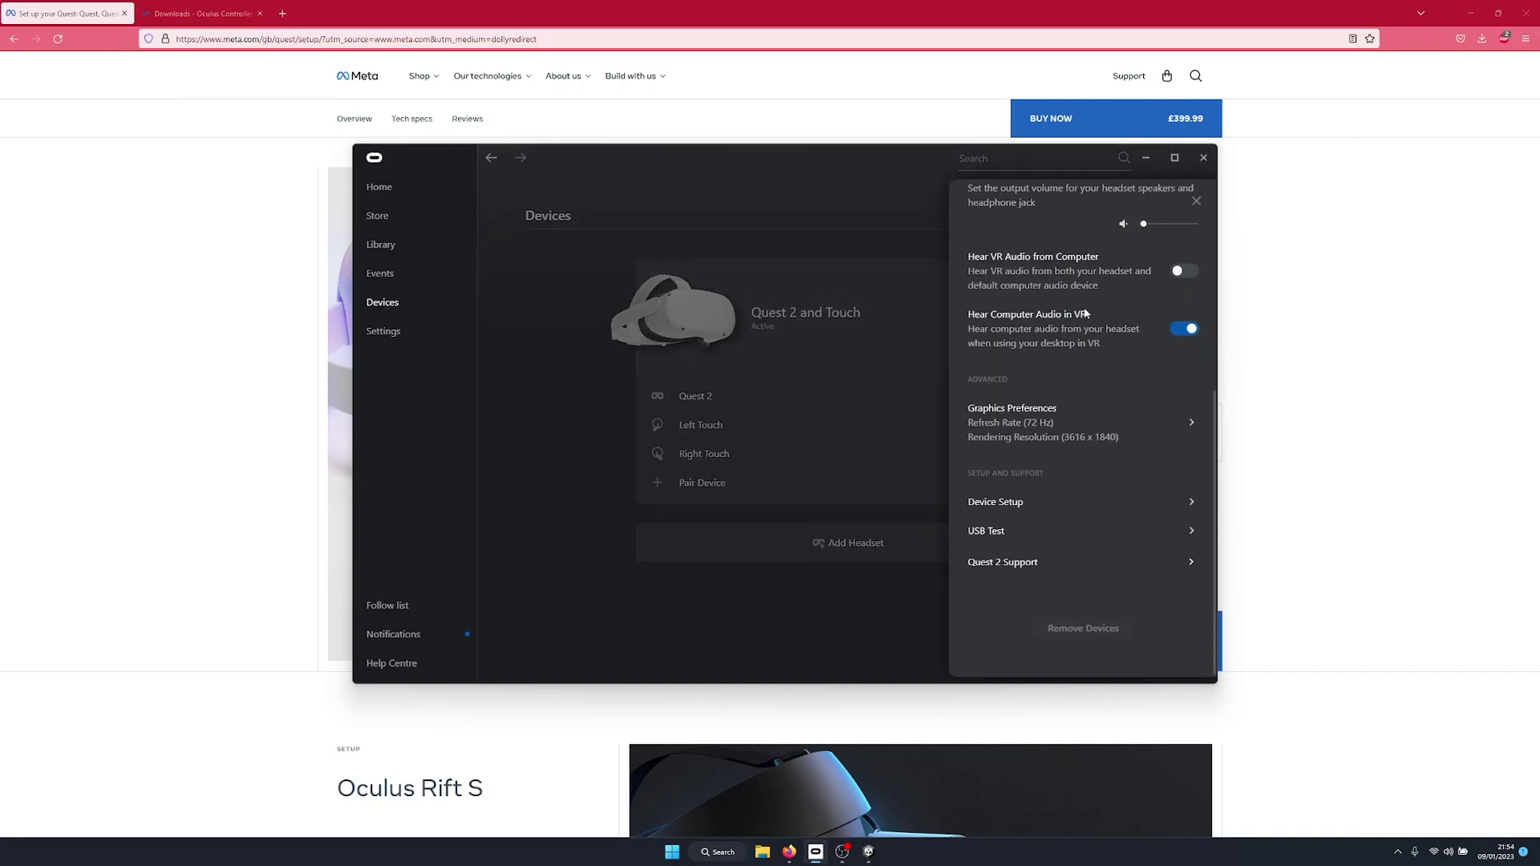
click(1007, 533)
click(882, 585)
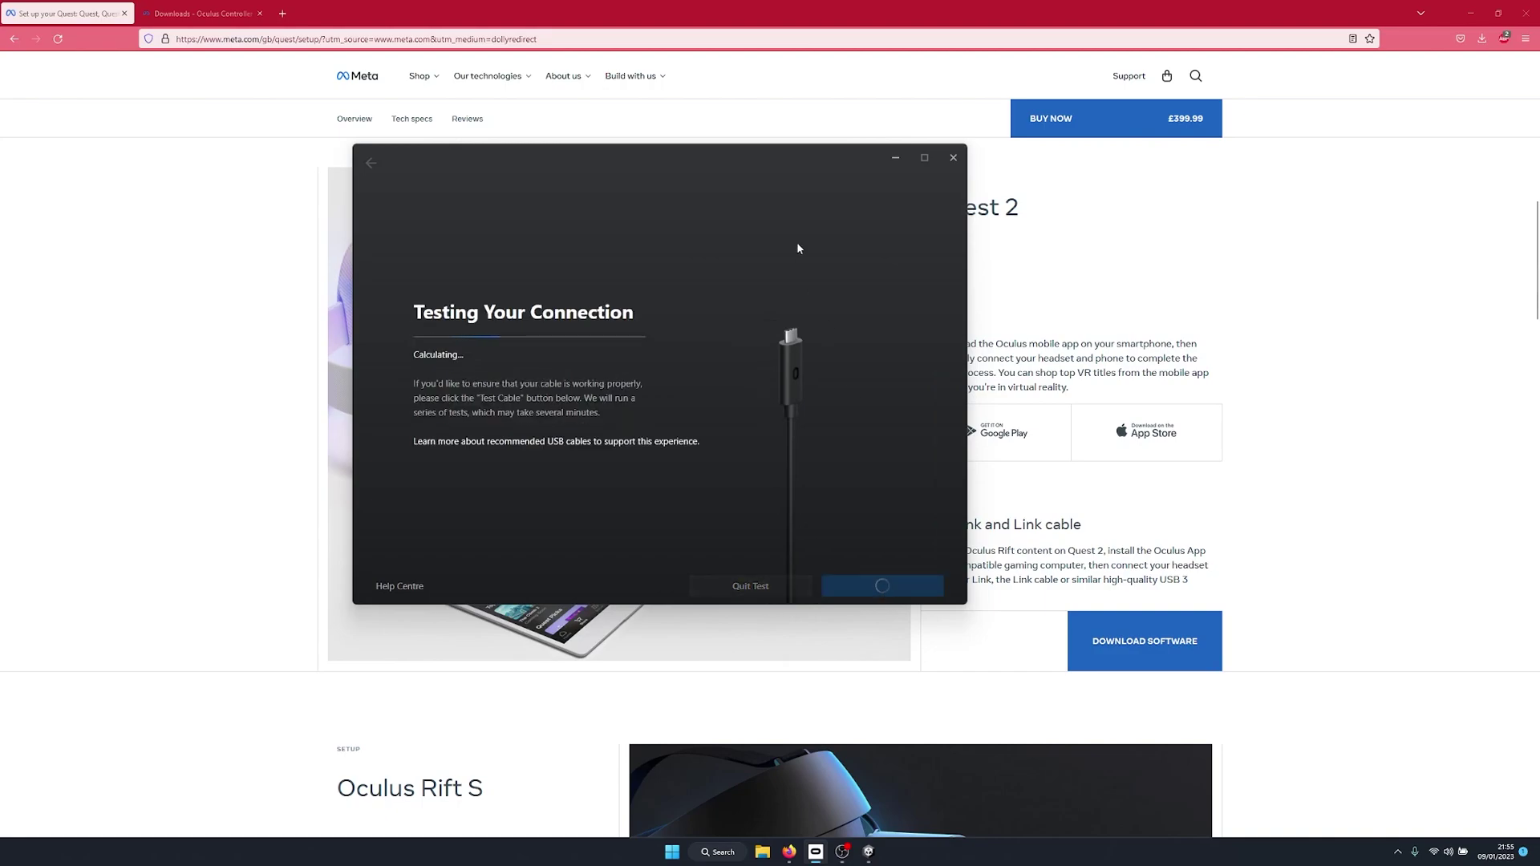
drag(747, 163, 903, 214)
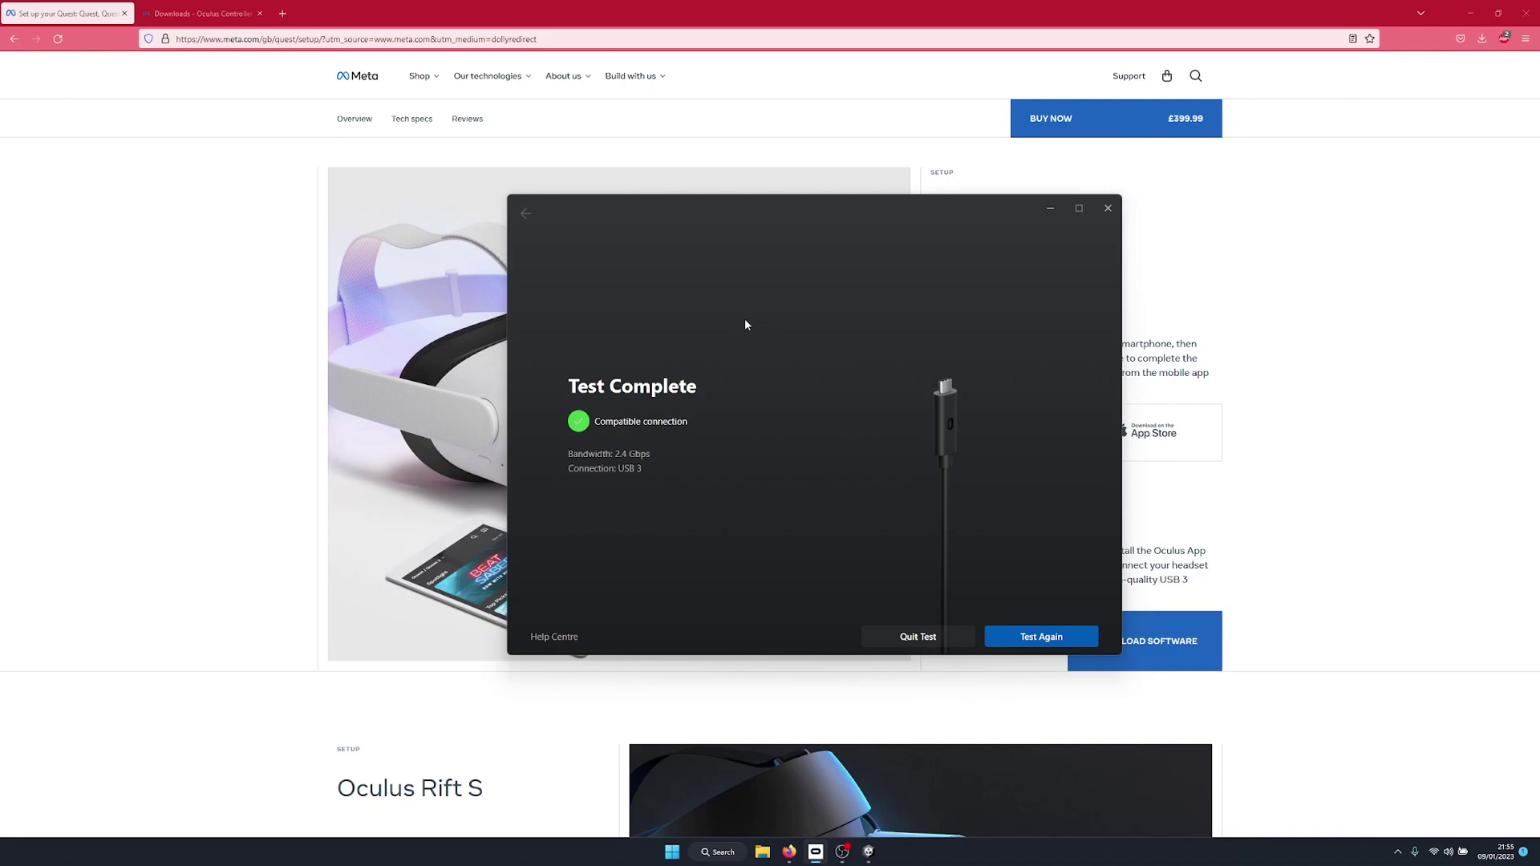
click(903, 636)
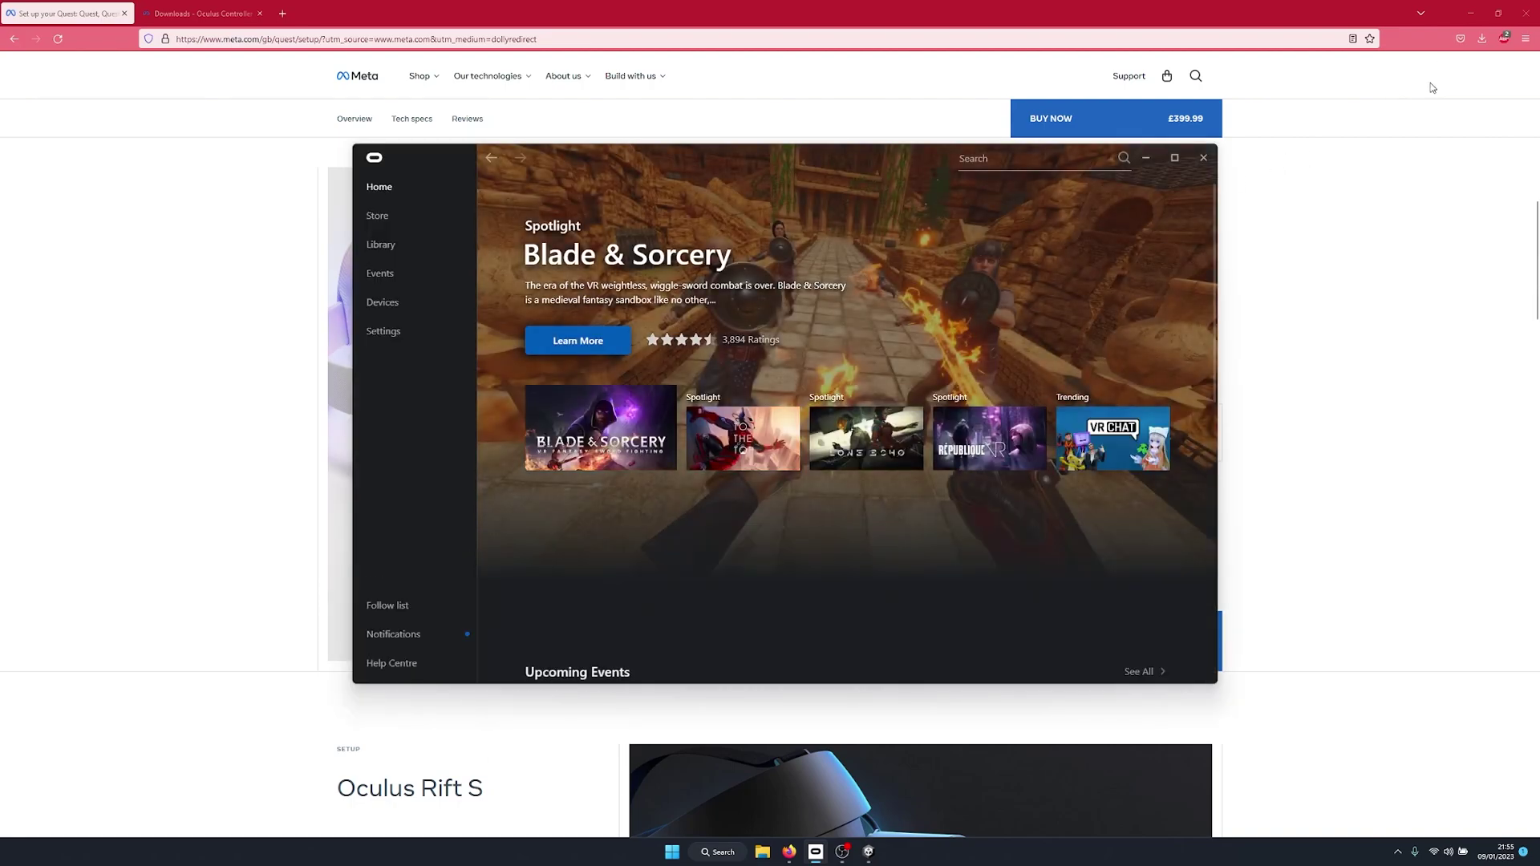
Switch to the Unity editor and list the Unity Registry packages in the Package Manager
click(865, 855)
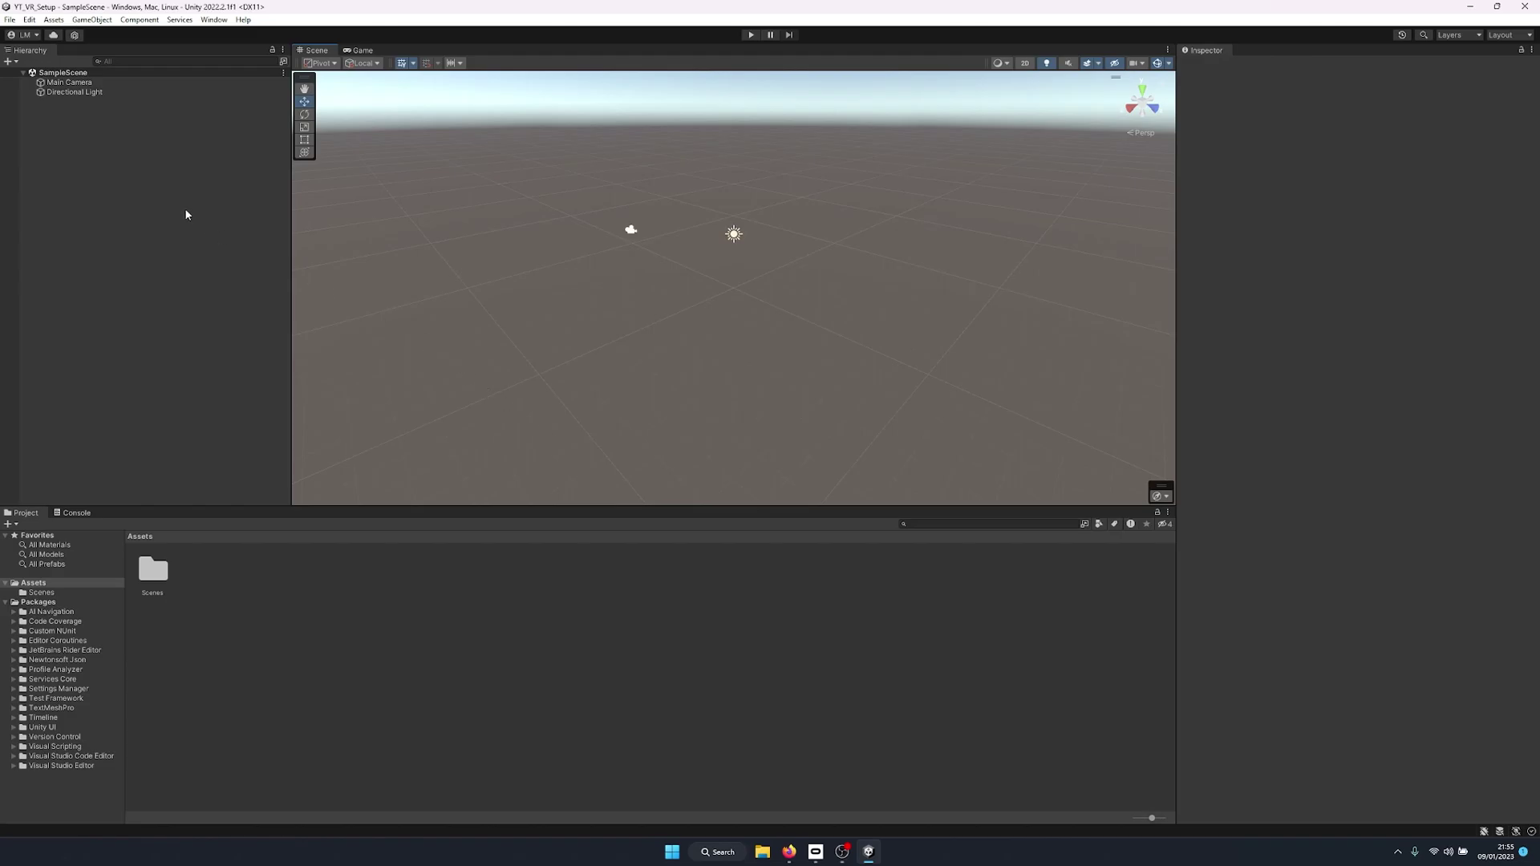
click(214, 19)
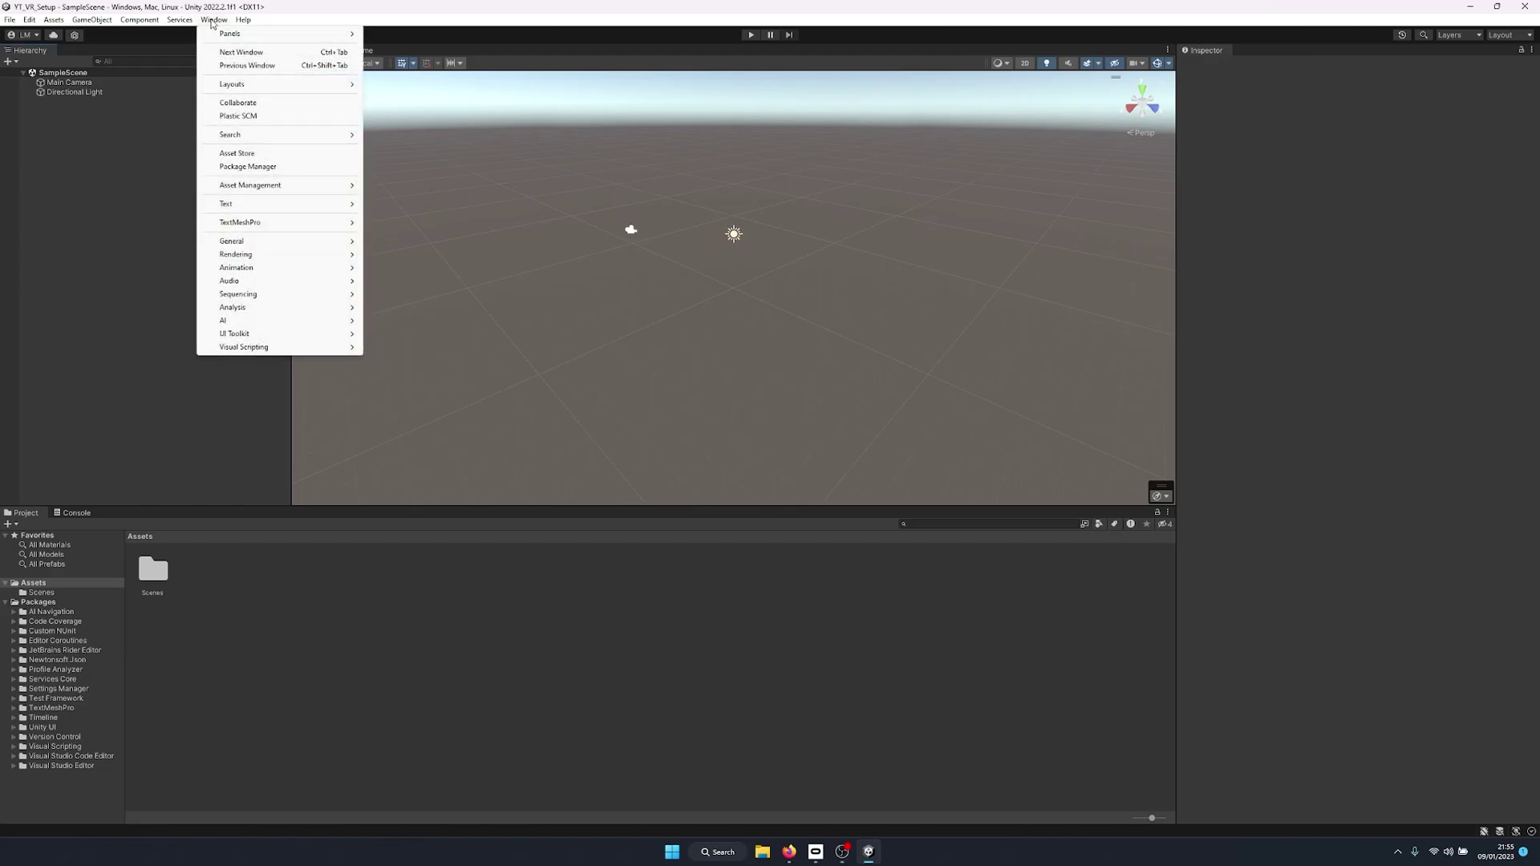
click(293, 168)
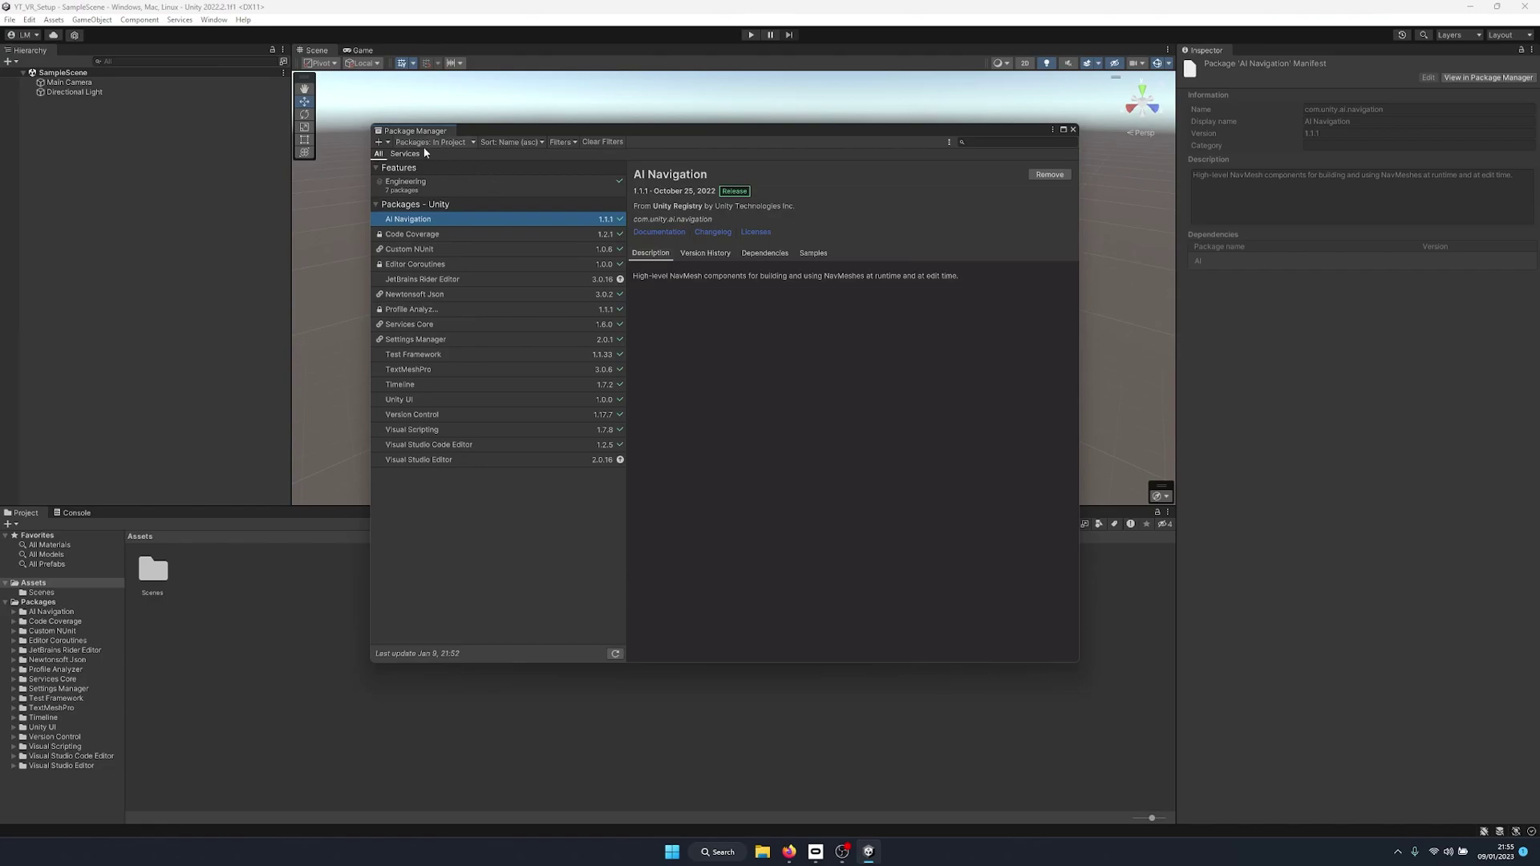
click(405, 145)
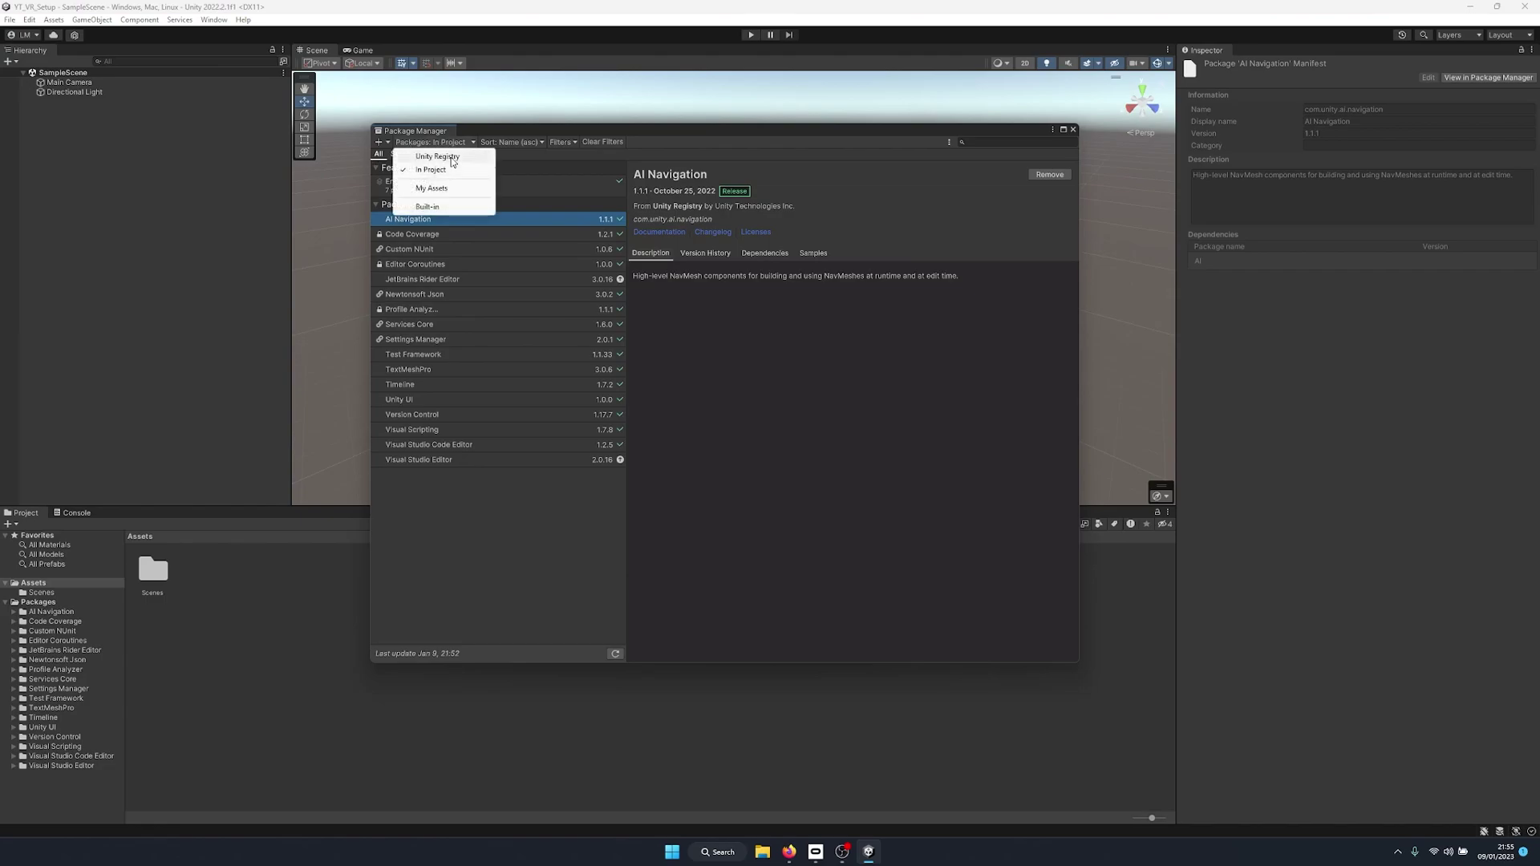
click(452, 157)
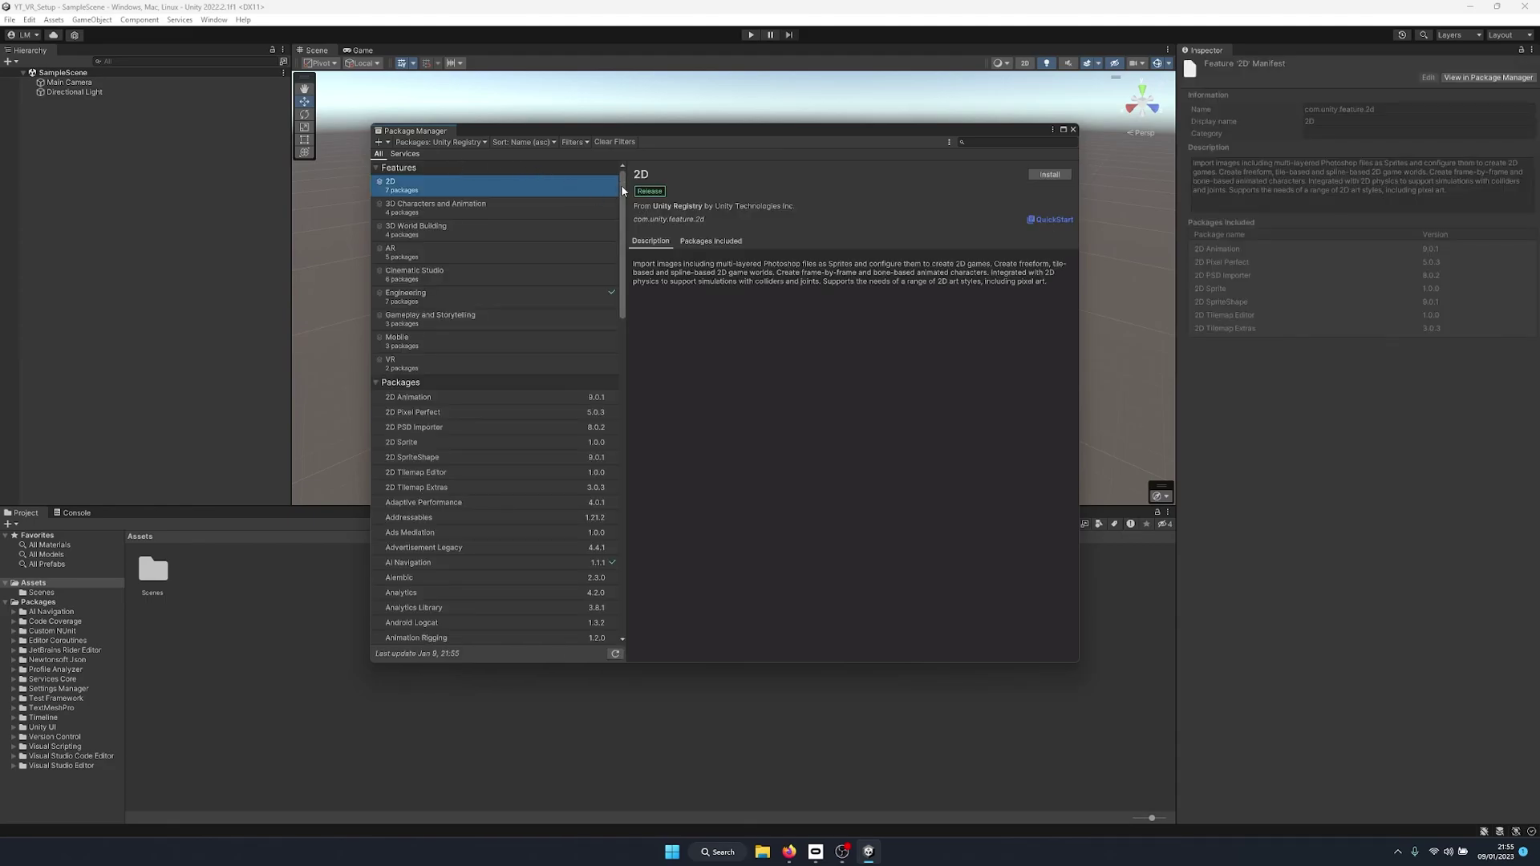
Install XR Interaction Toolkit 2.1.1, enabling the new input system backends and accepting the InteractionLayerMask update
drag(622, 183, 615, 500)
click(409, 622)
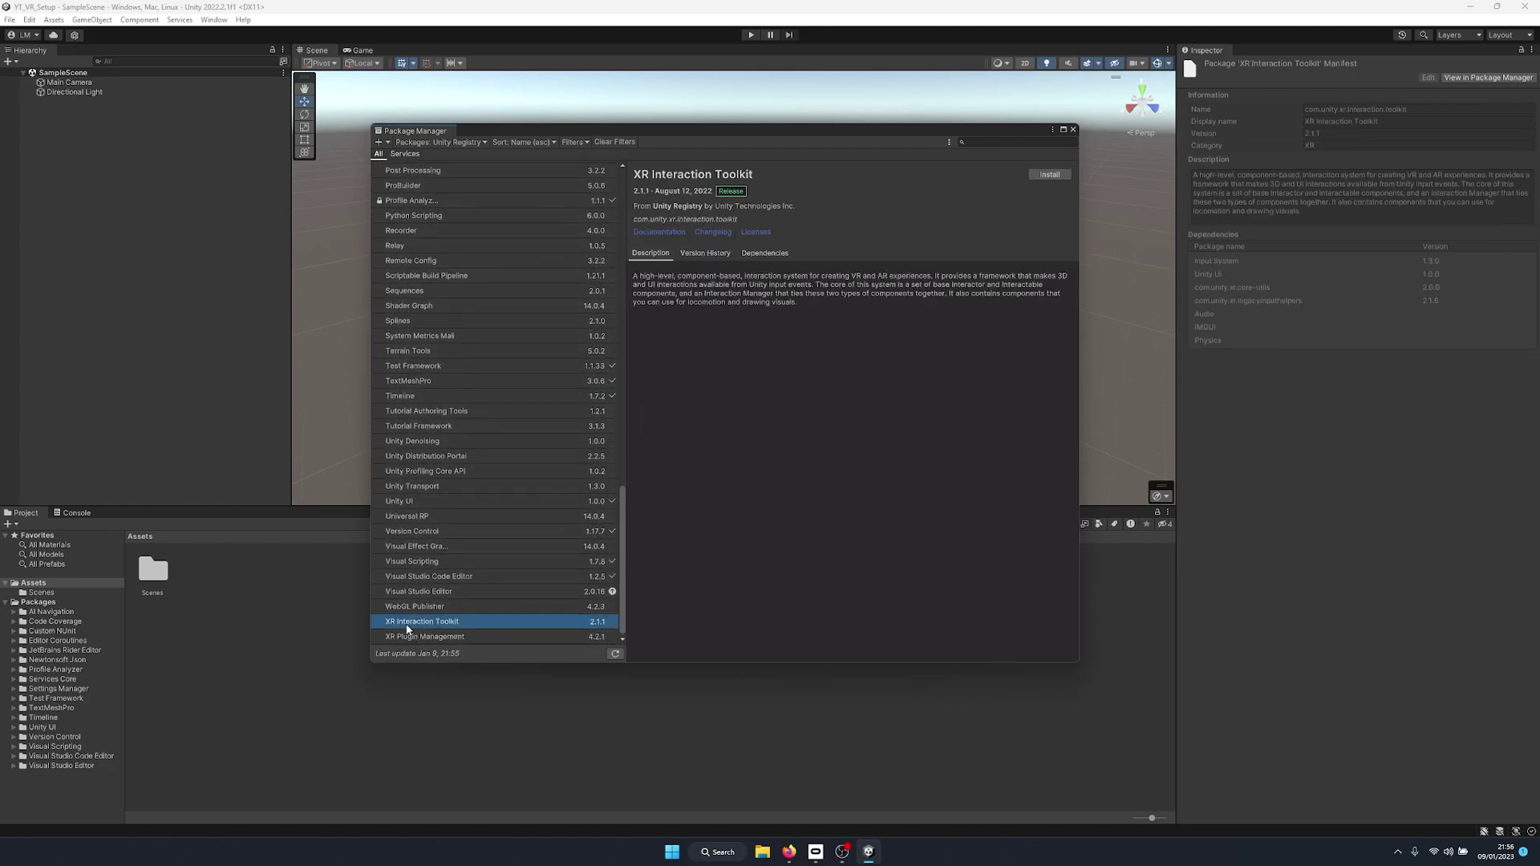
click(423, 637)
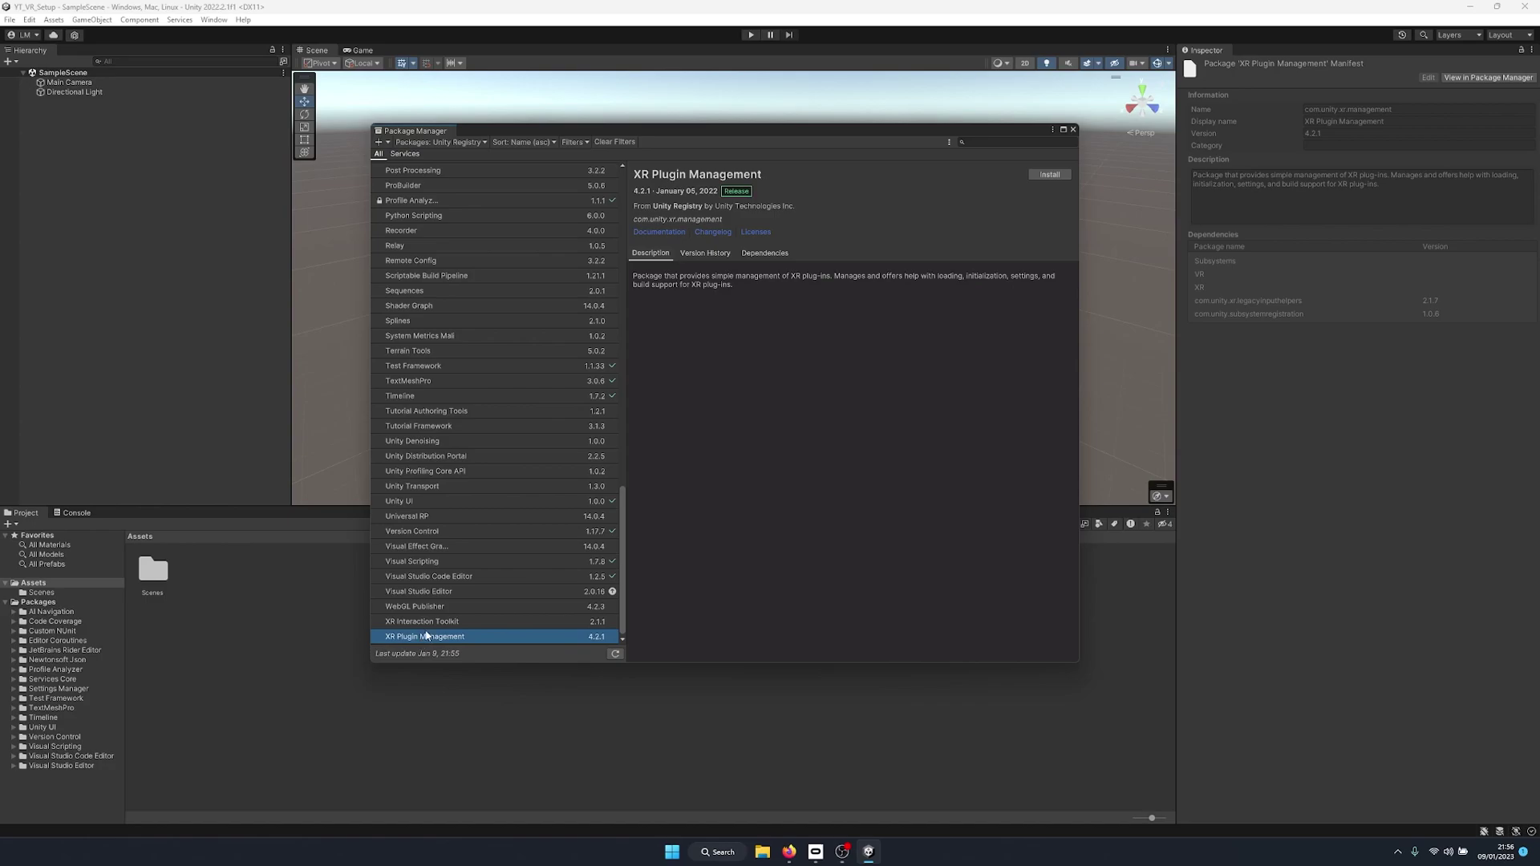
click(431, 621)
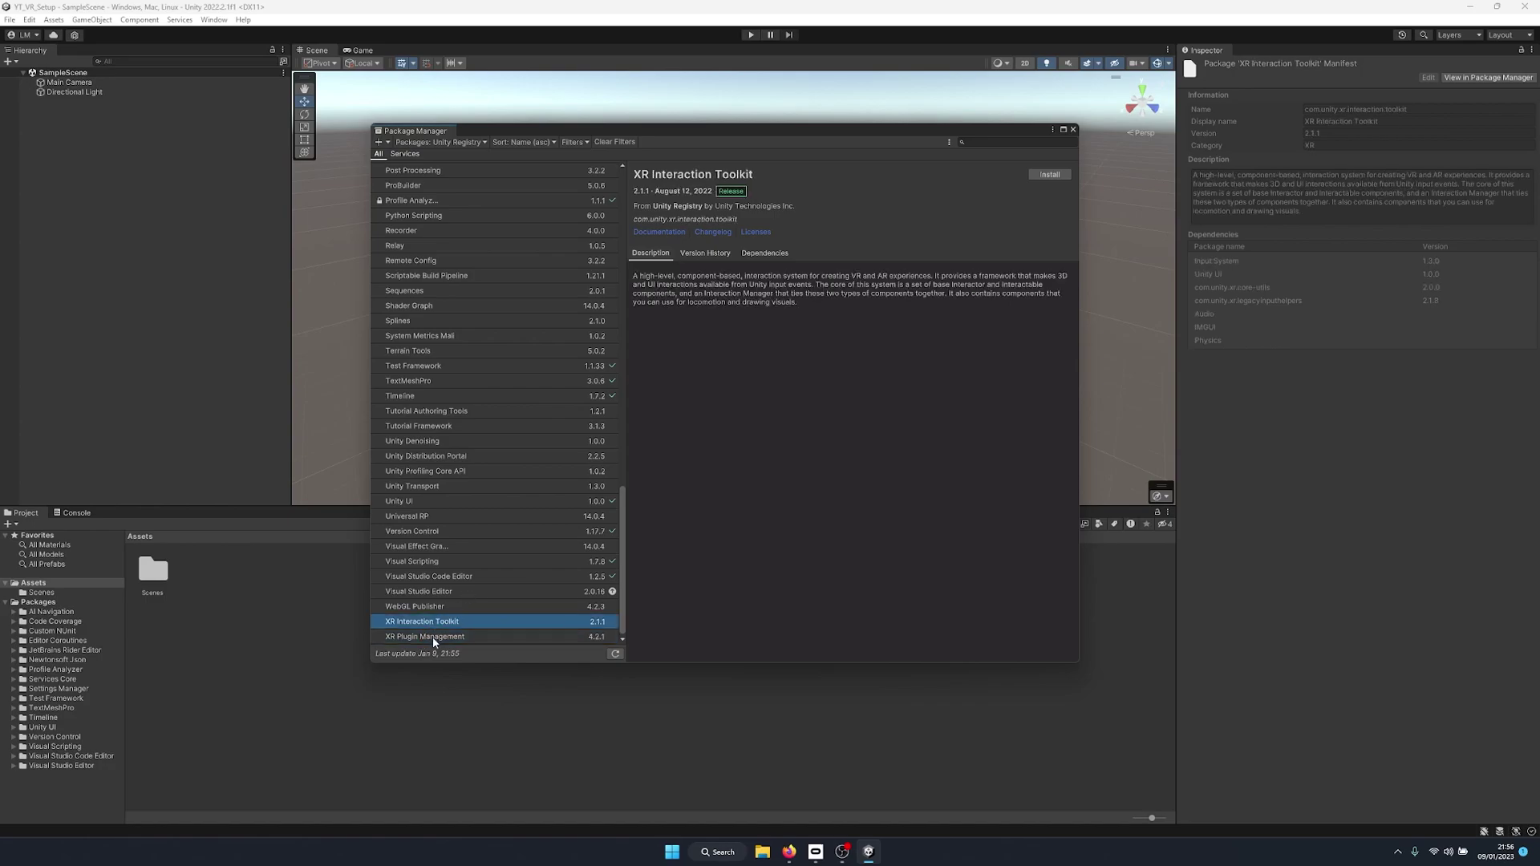
click(1049, 174)
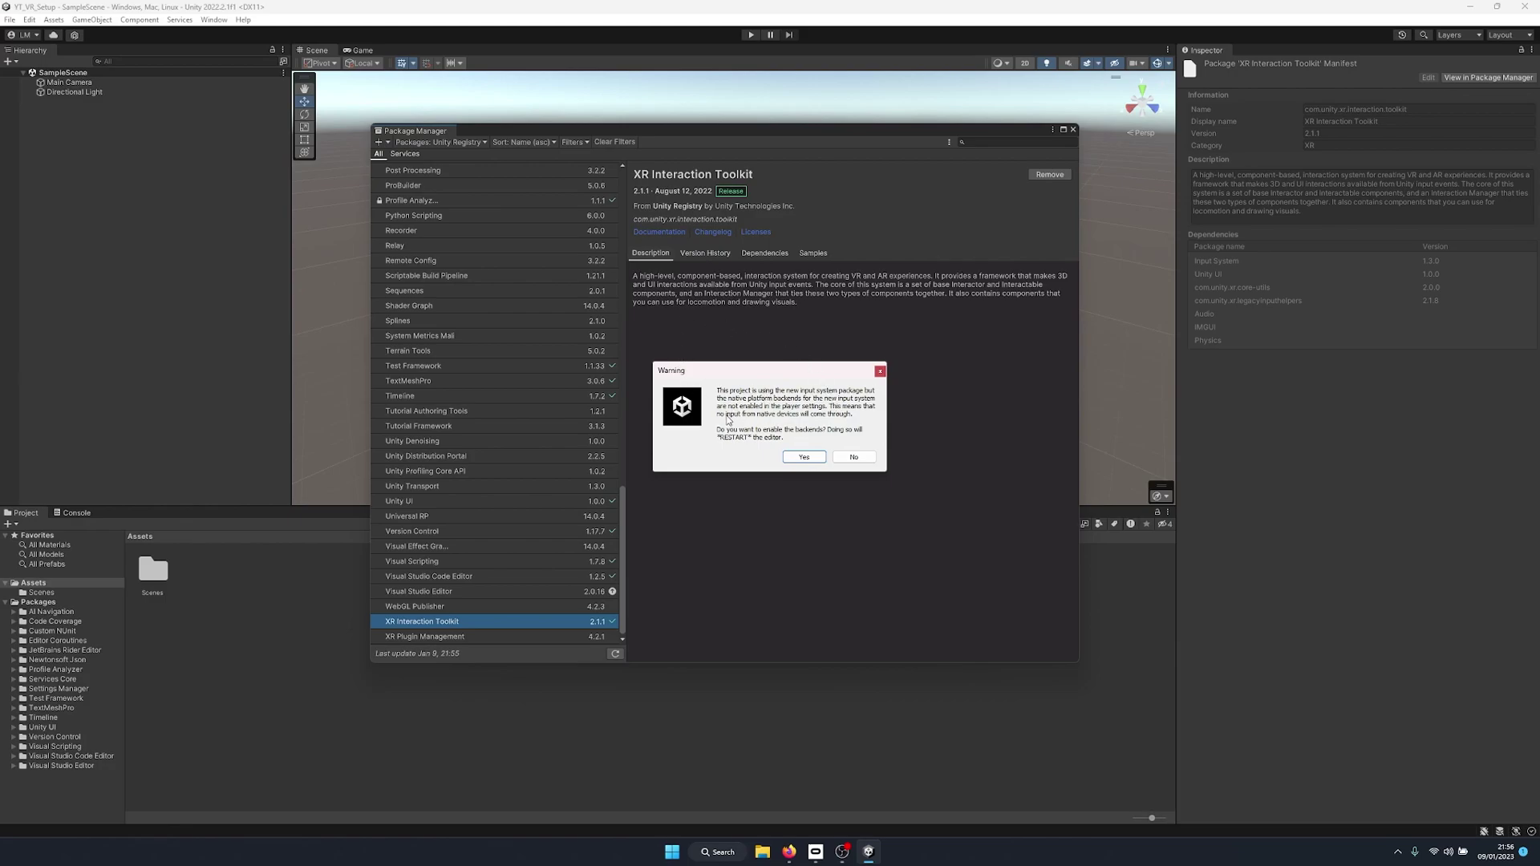
click(805, 457)
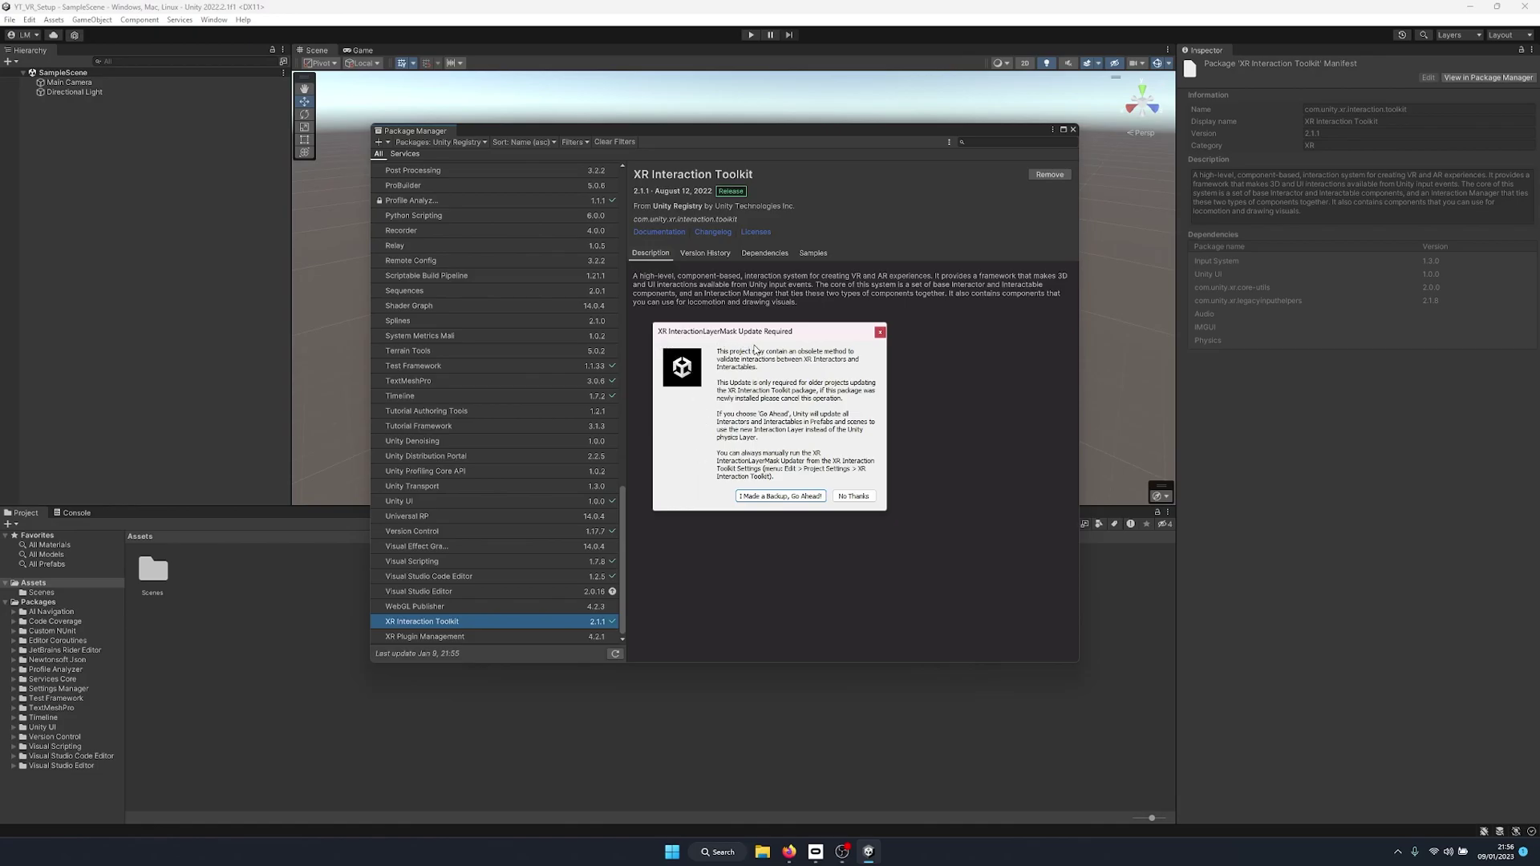
click(792, 496)
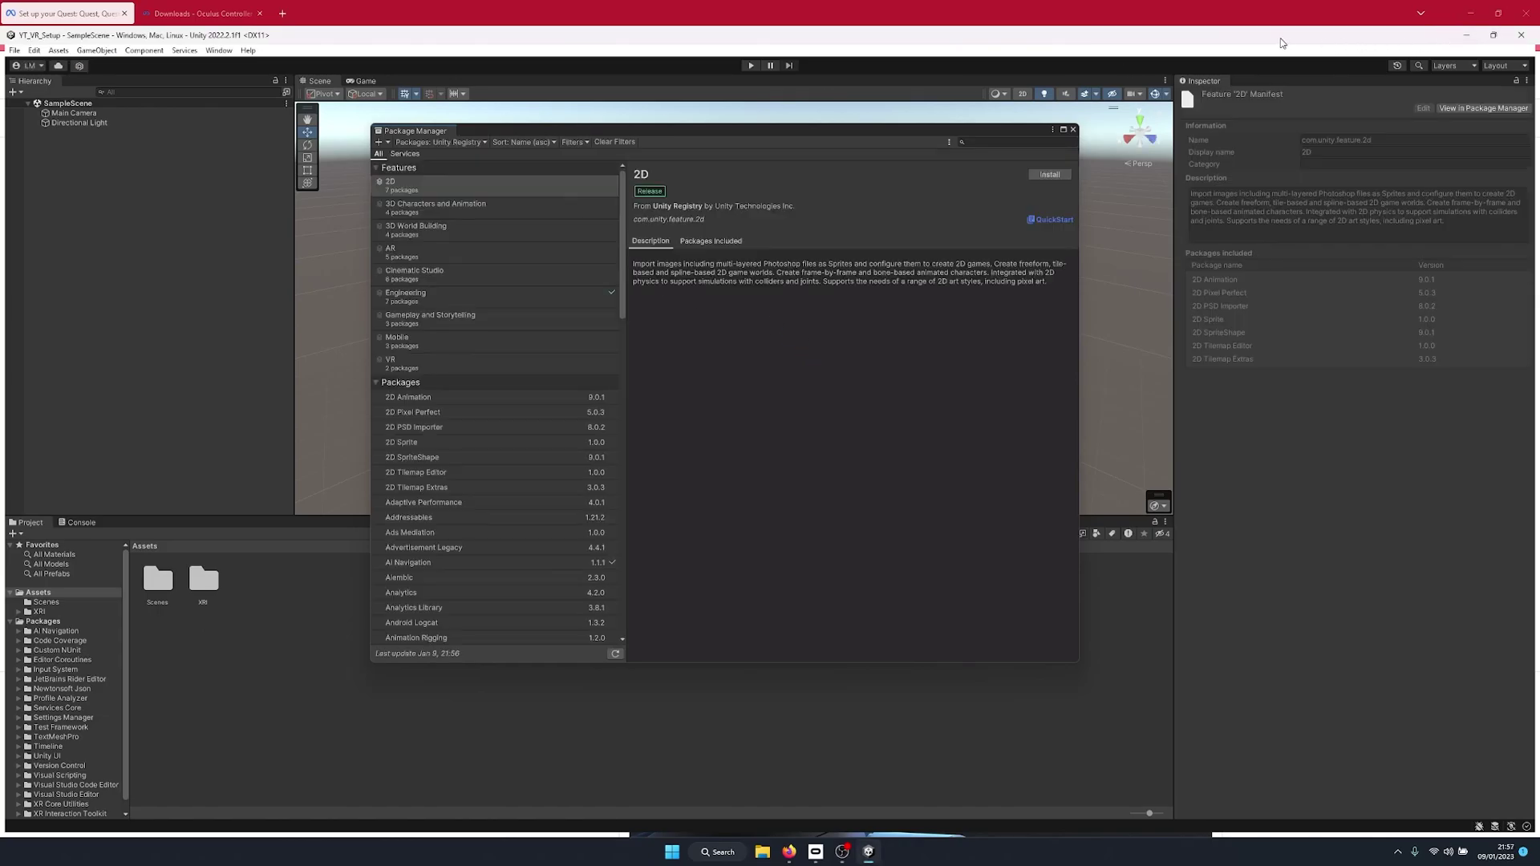
Maximize the restarted editor and import the Starter Assets sample of the XR Interaction Toolkit
click(1494, 35)
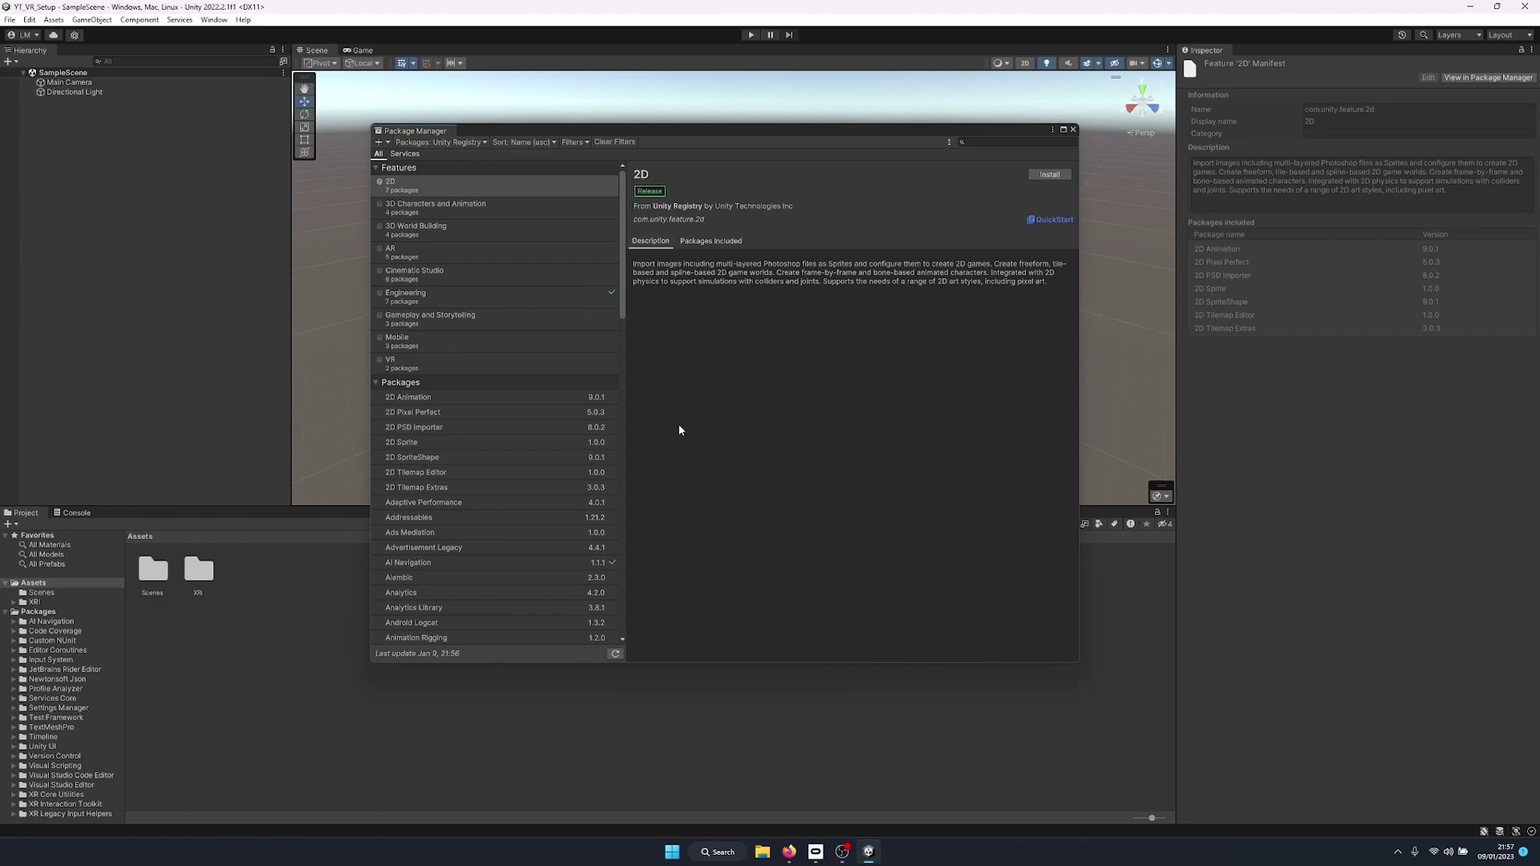
scroll(490, 629, down, 20)
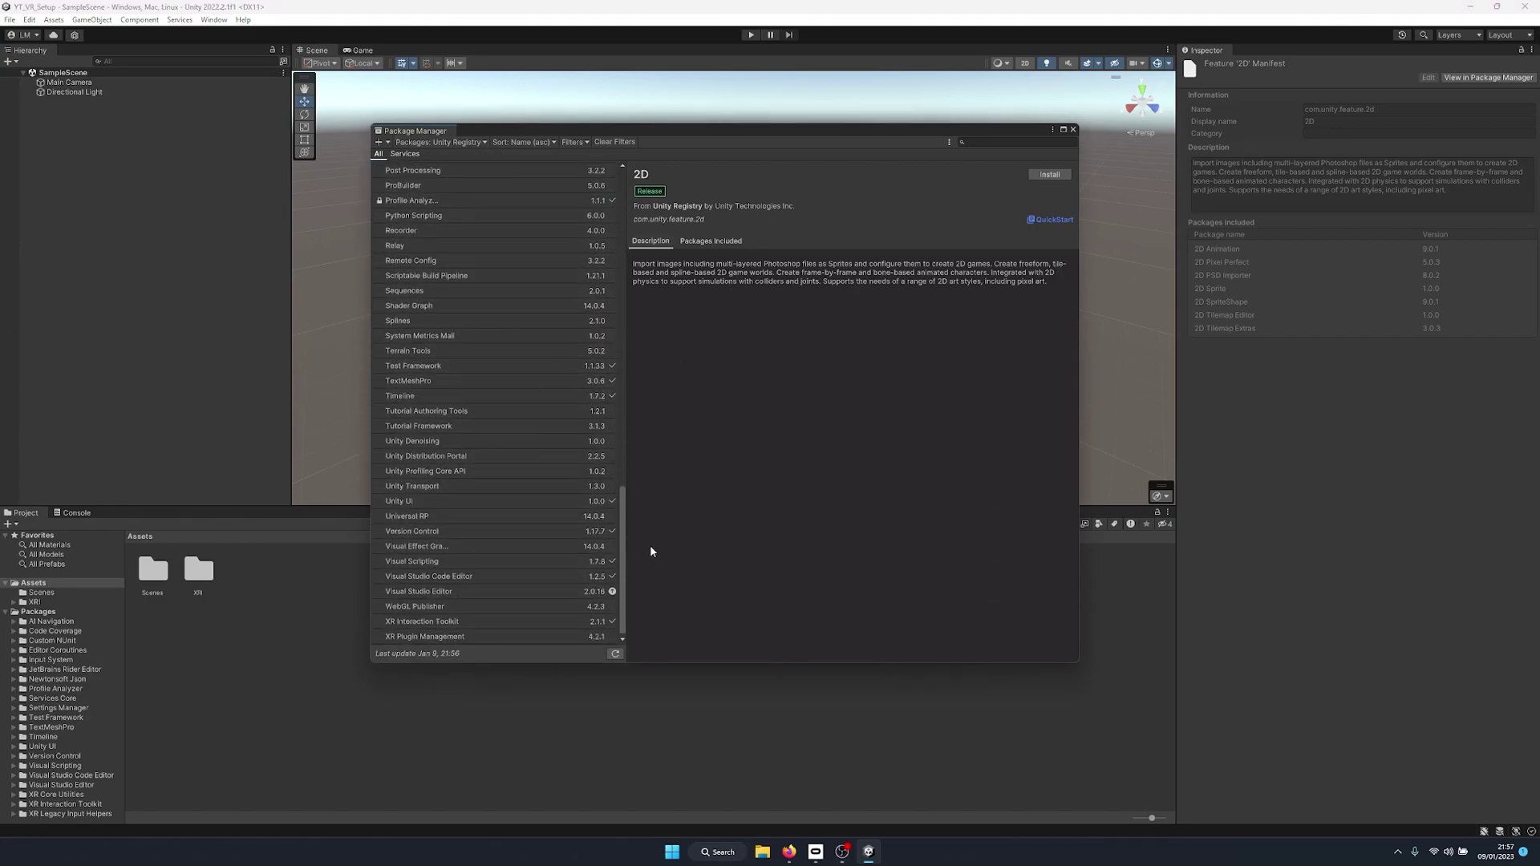
click(383, 624)
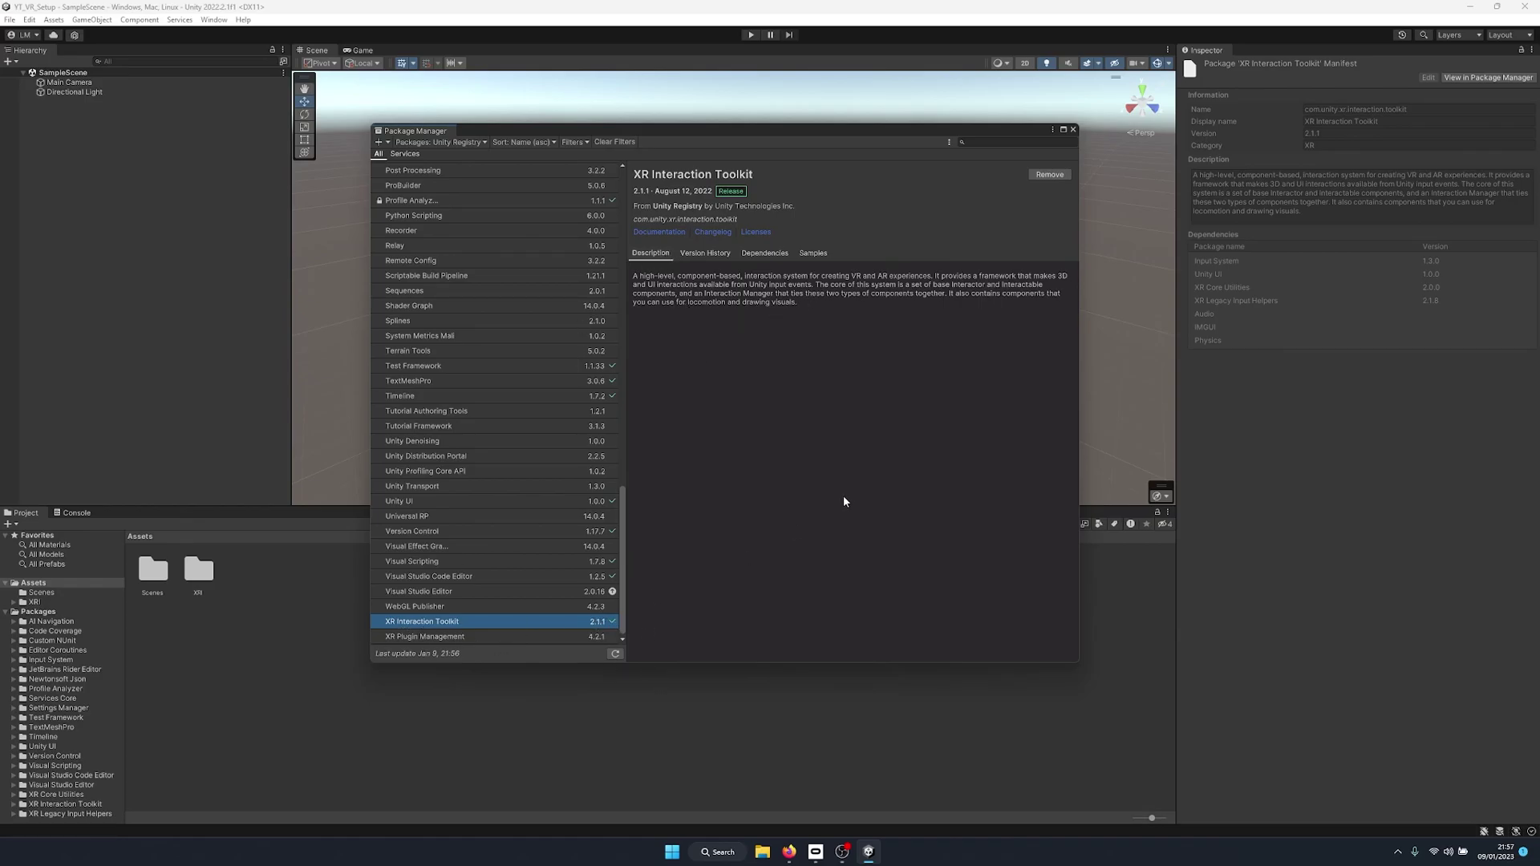
click(816, 254)
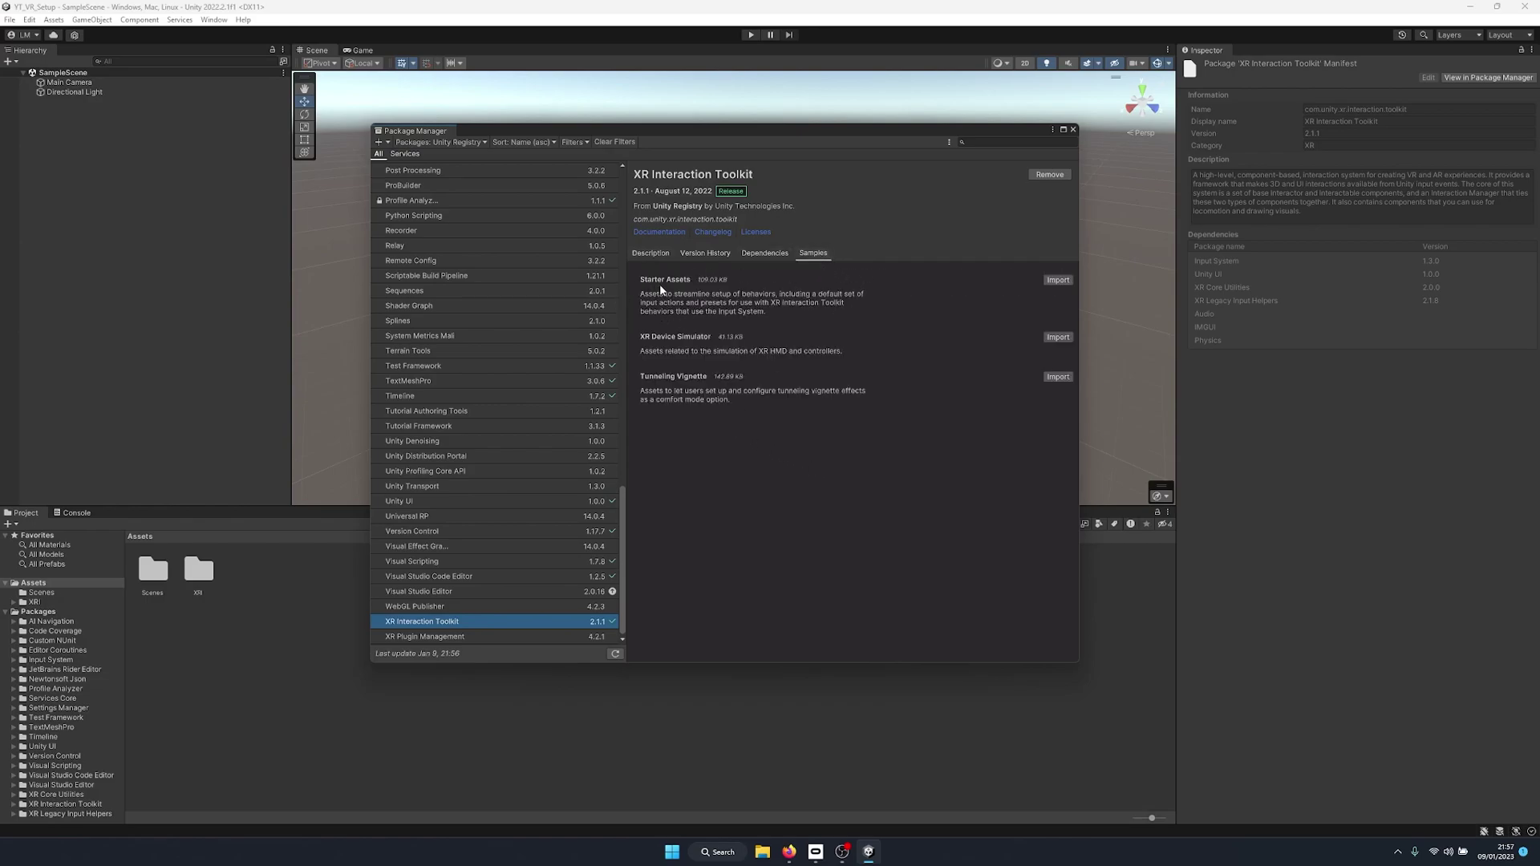
click(1058, 280)
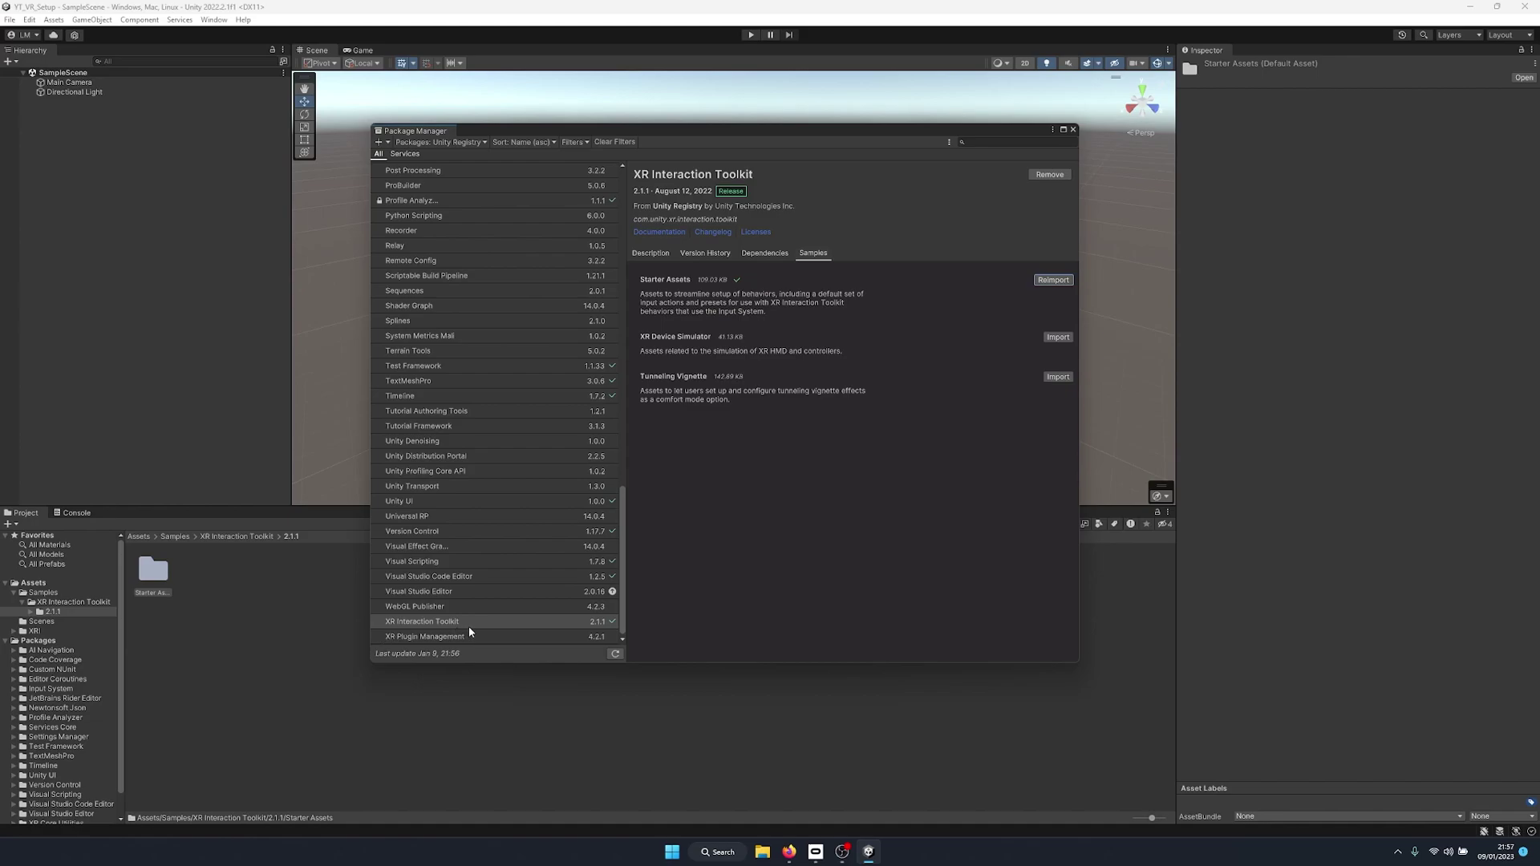
Install XR Plugin Management 4.2.1 and close the Package Manager
click(382, 642)
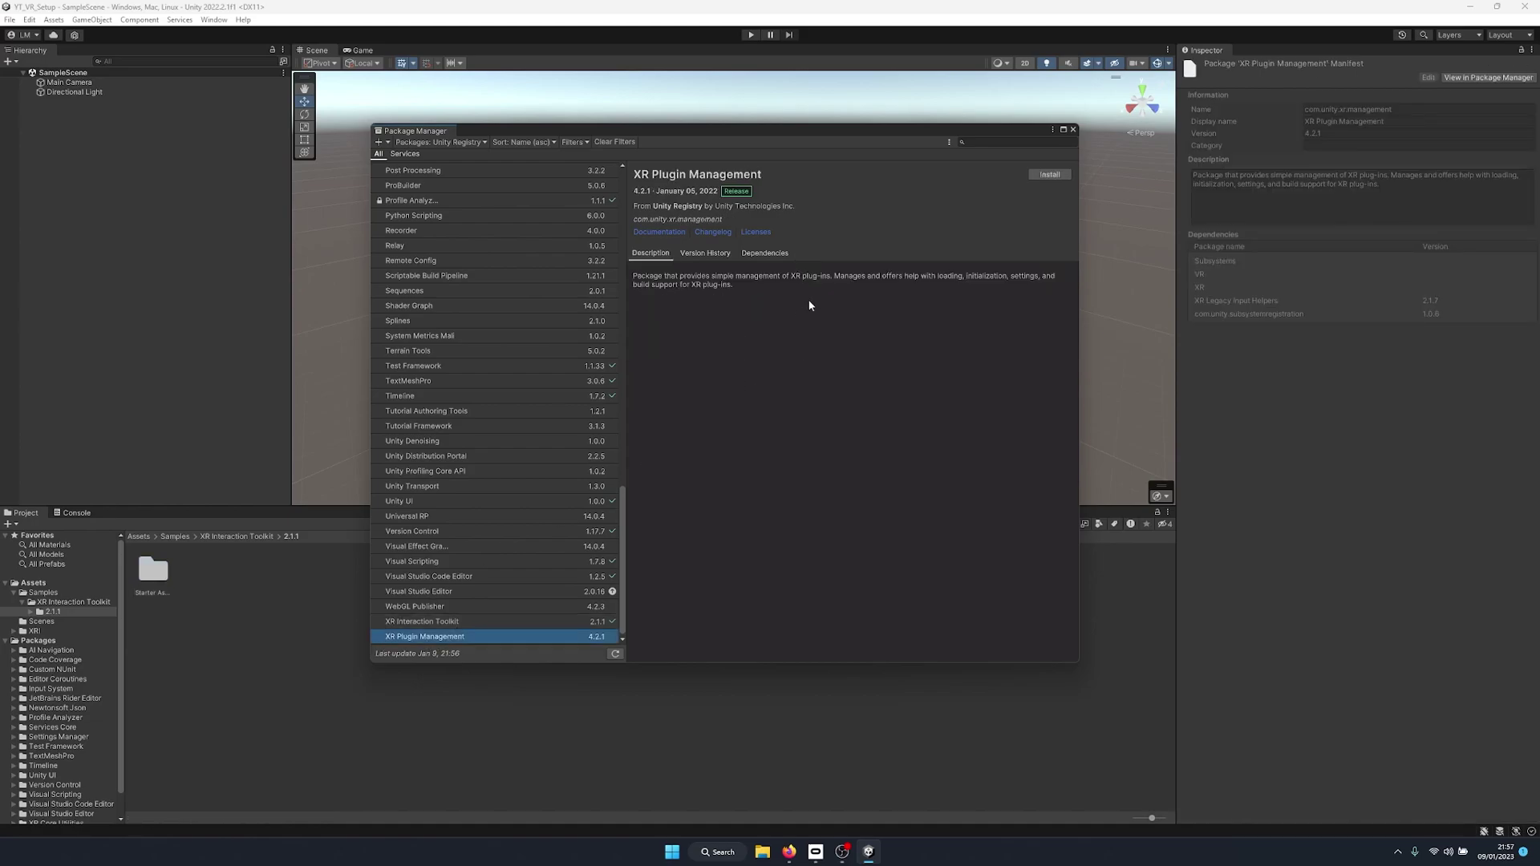
click(1042, 174)
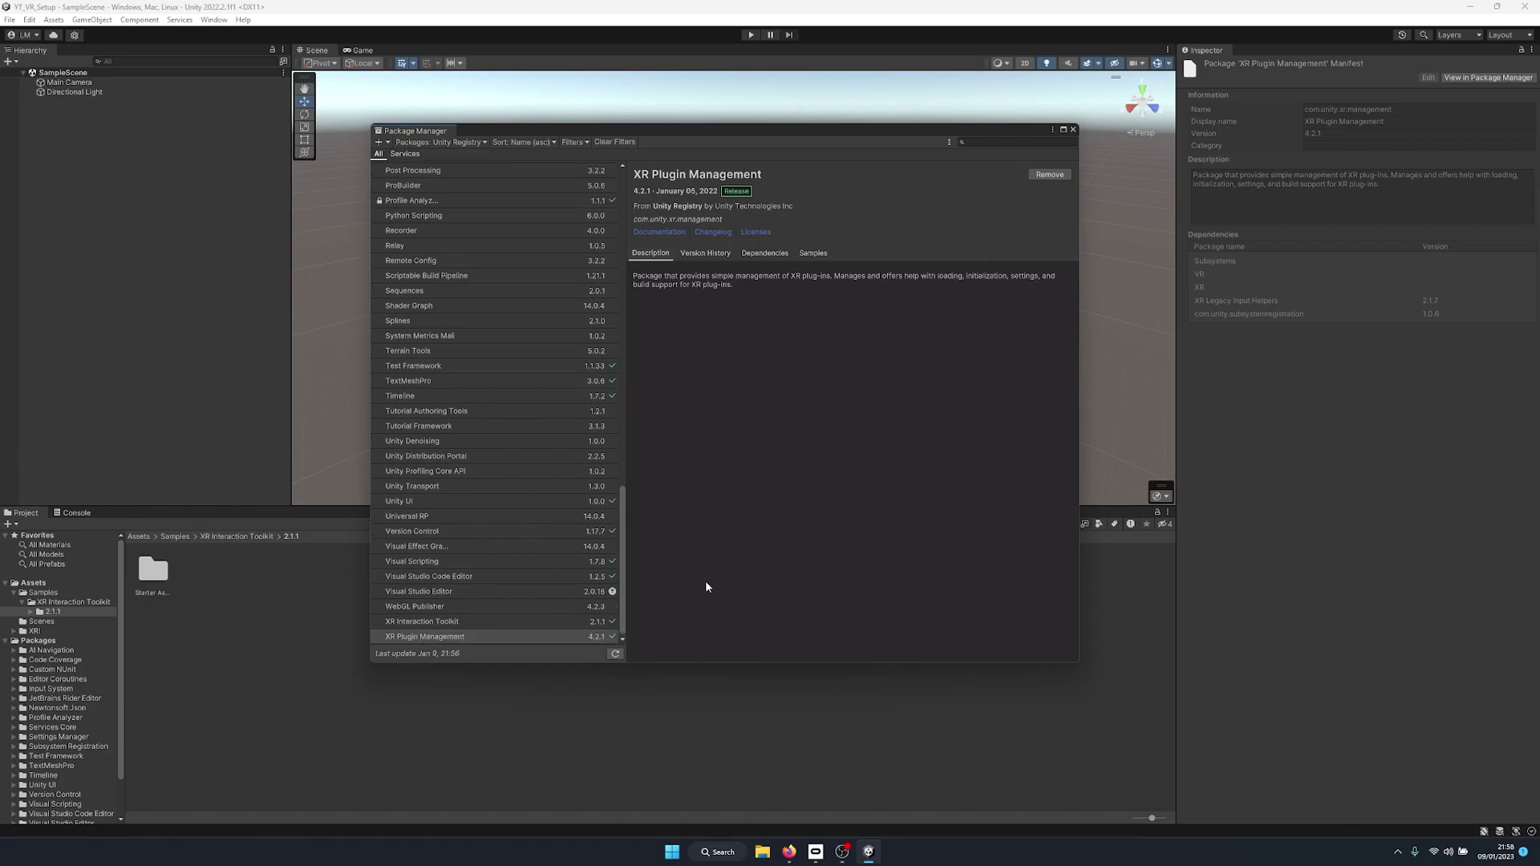
click(1073, 130)
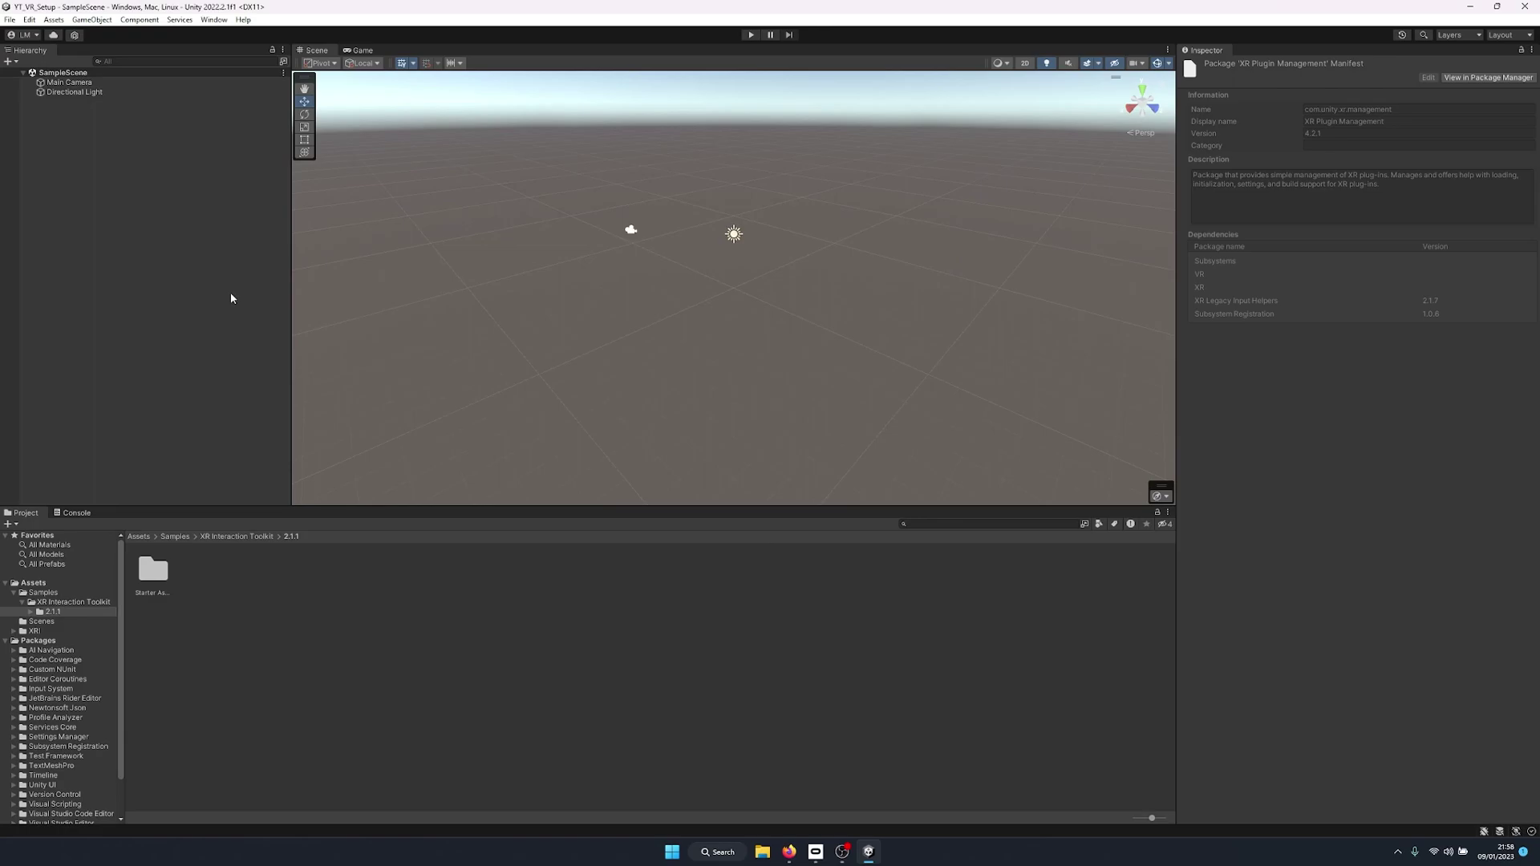
Enable the Oculus plug-in provider for the desktop platform in the project's XR Plug-in Management settings, and view its Oculus options
click(32, 21)
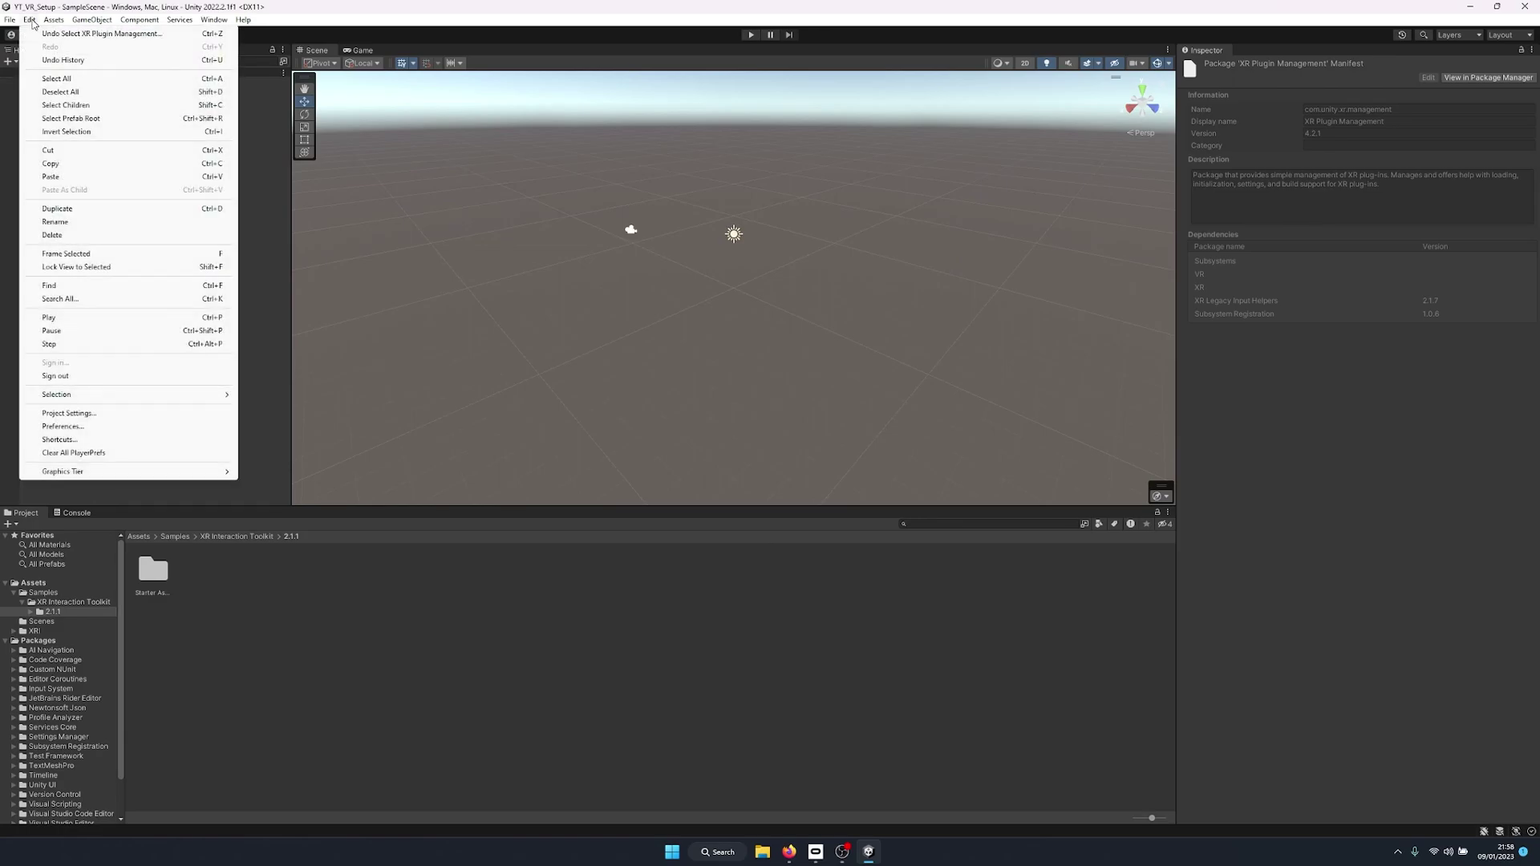
click(80, 413)
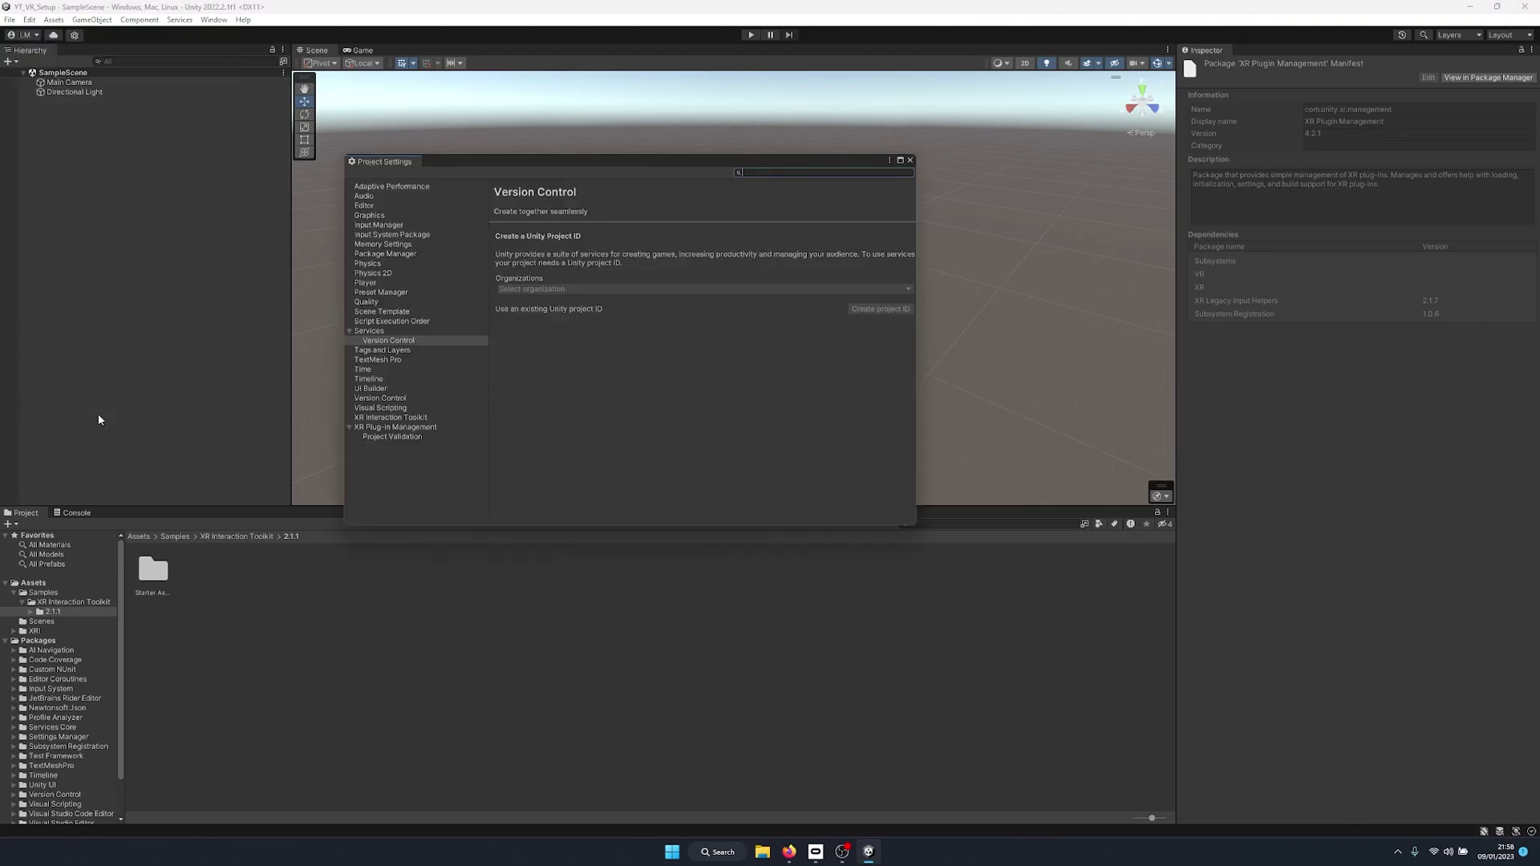
click(382, 430)
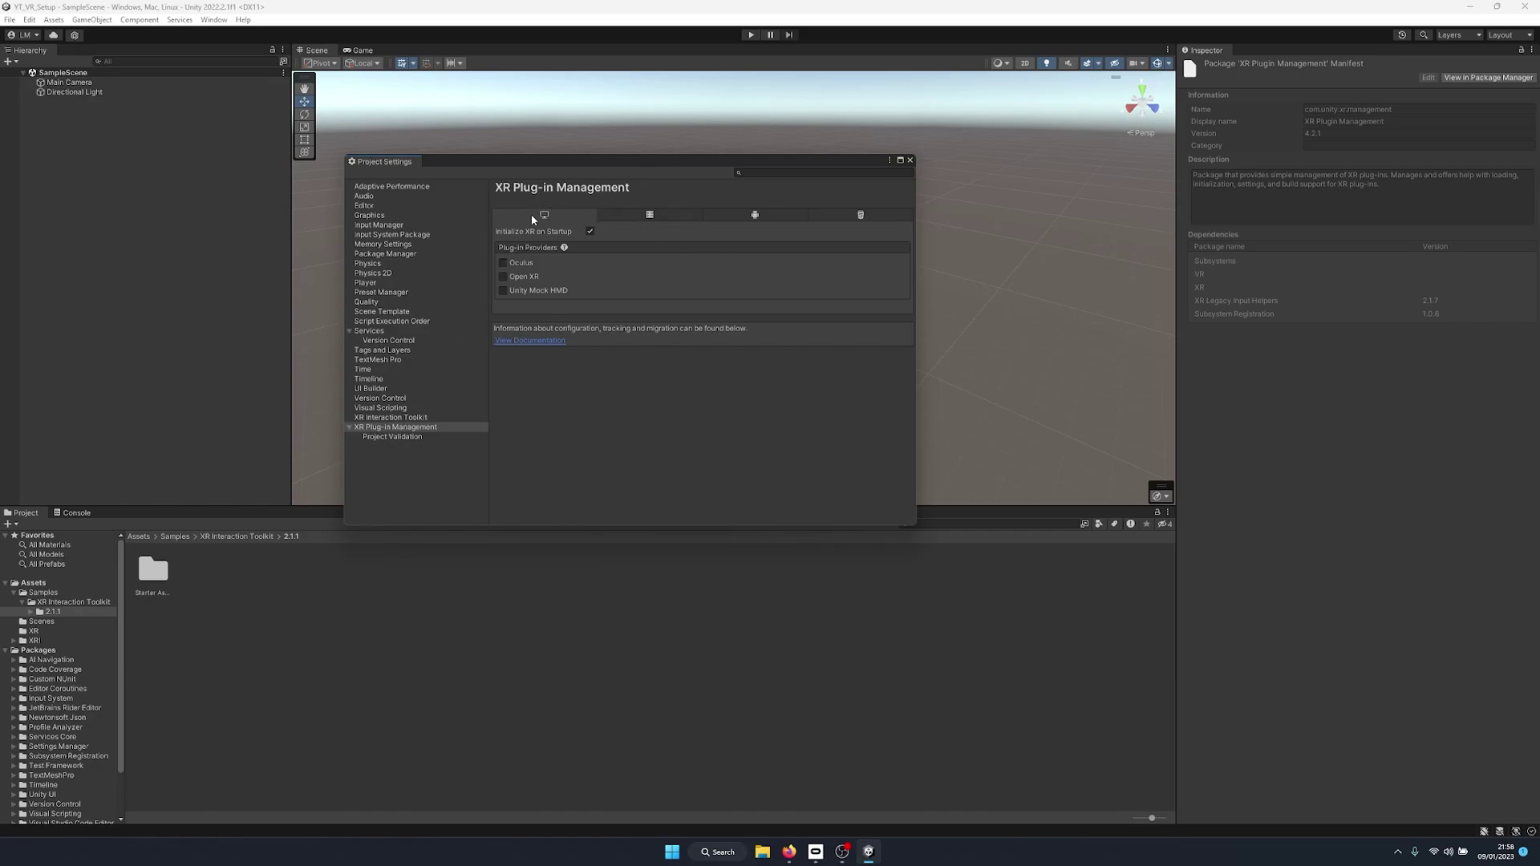
click(755, 216)
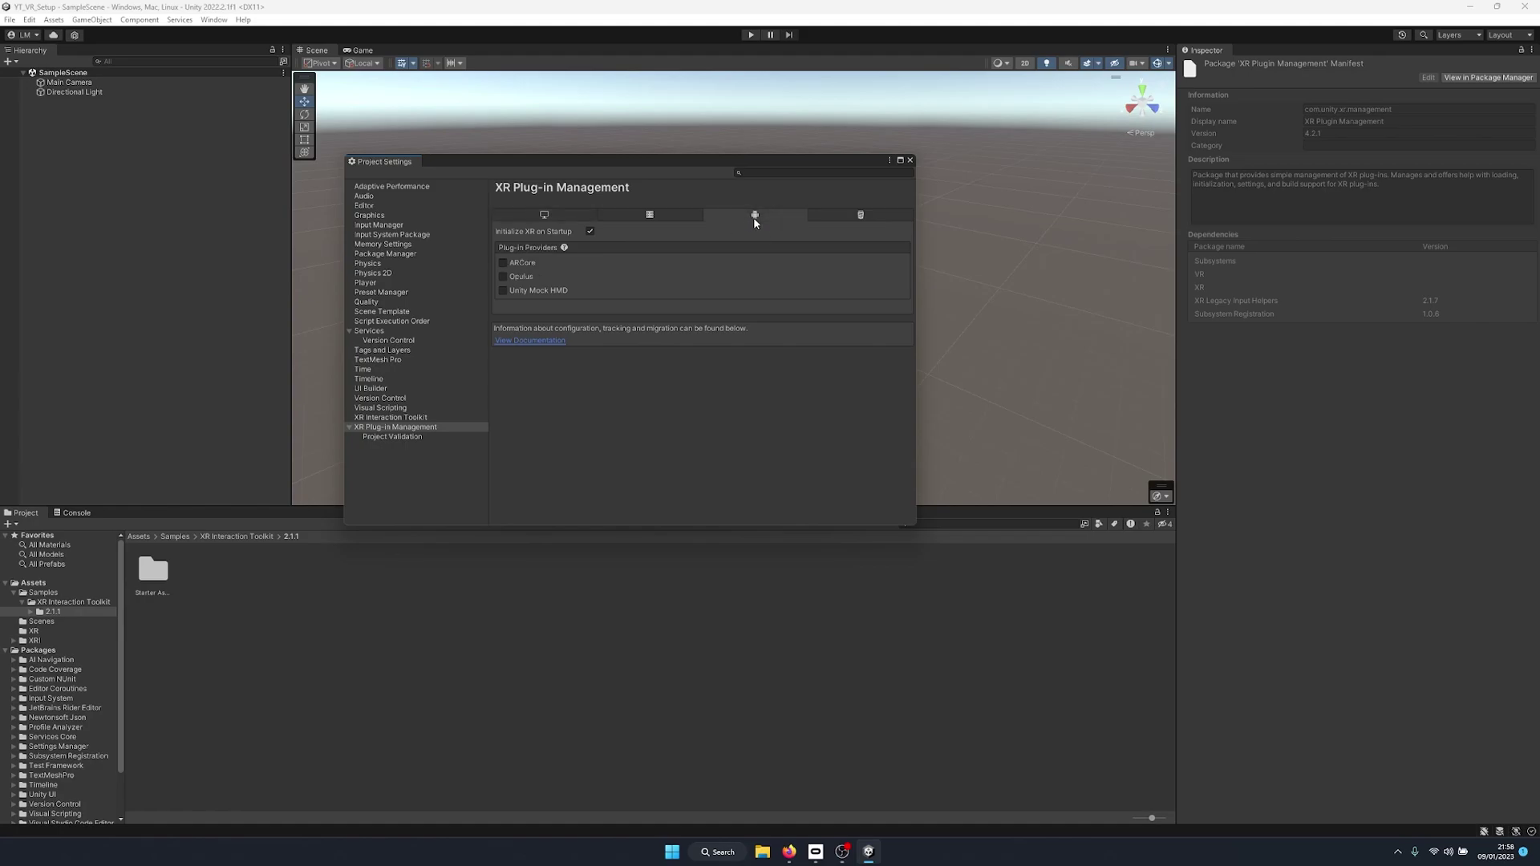
click(543, 217)
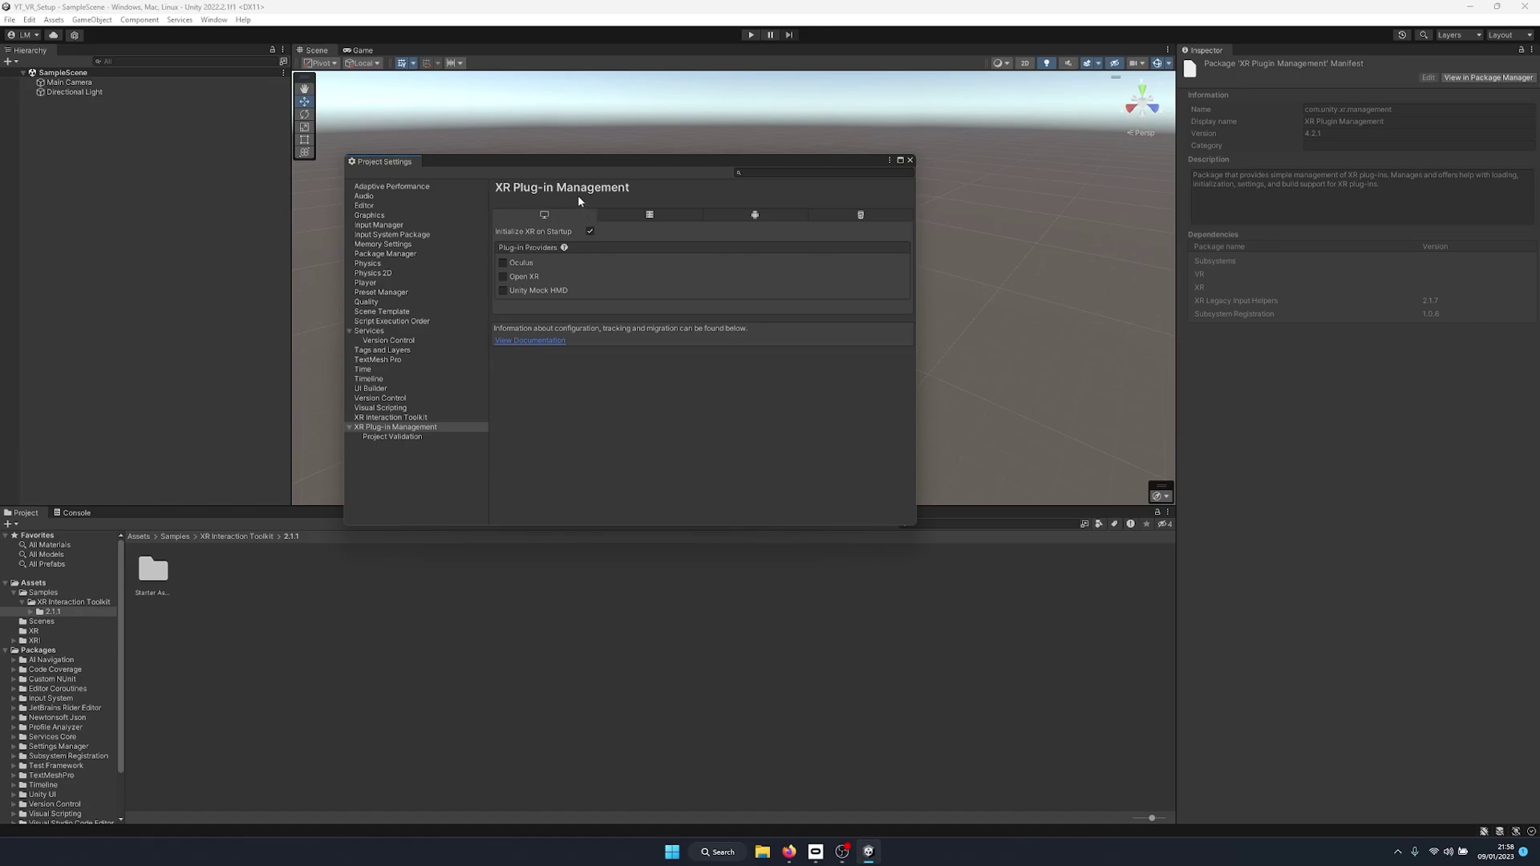
click(503, 263)
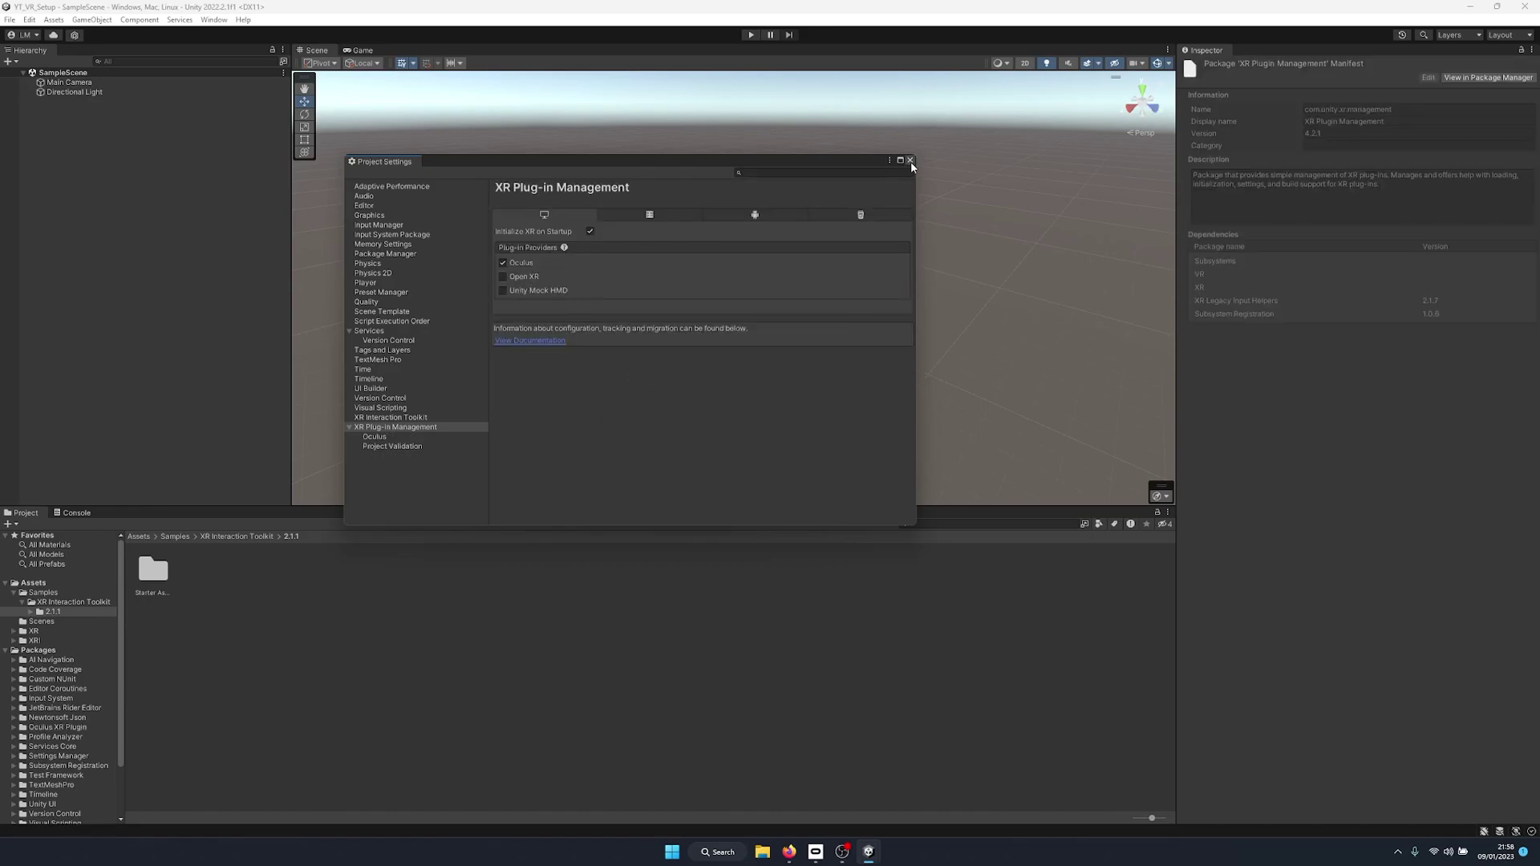
click(419, 437)
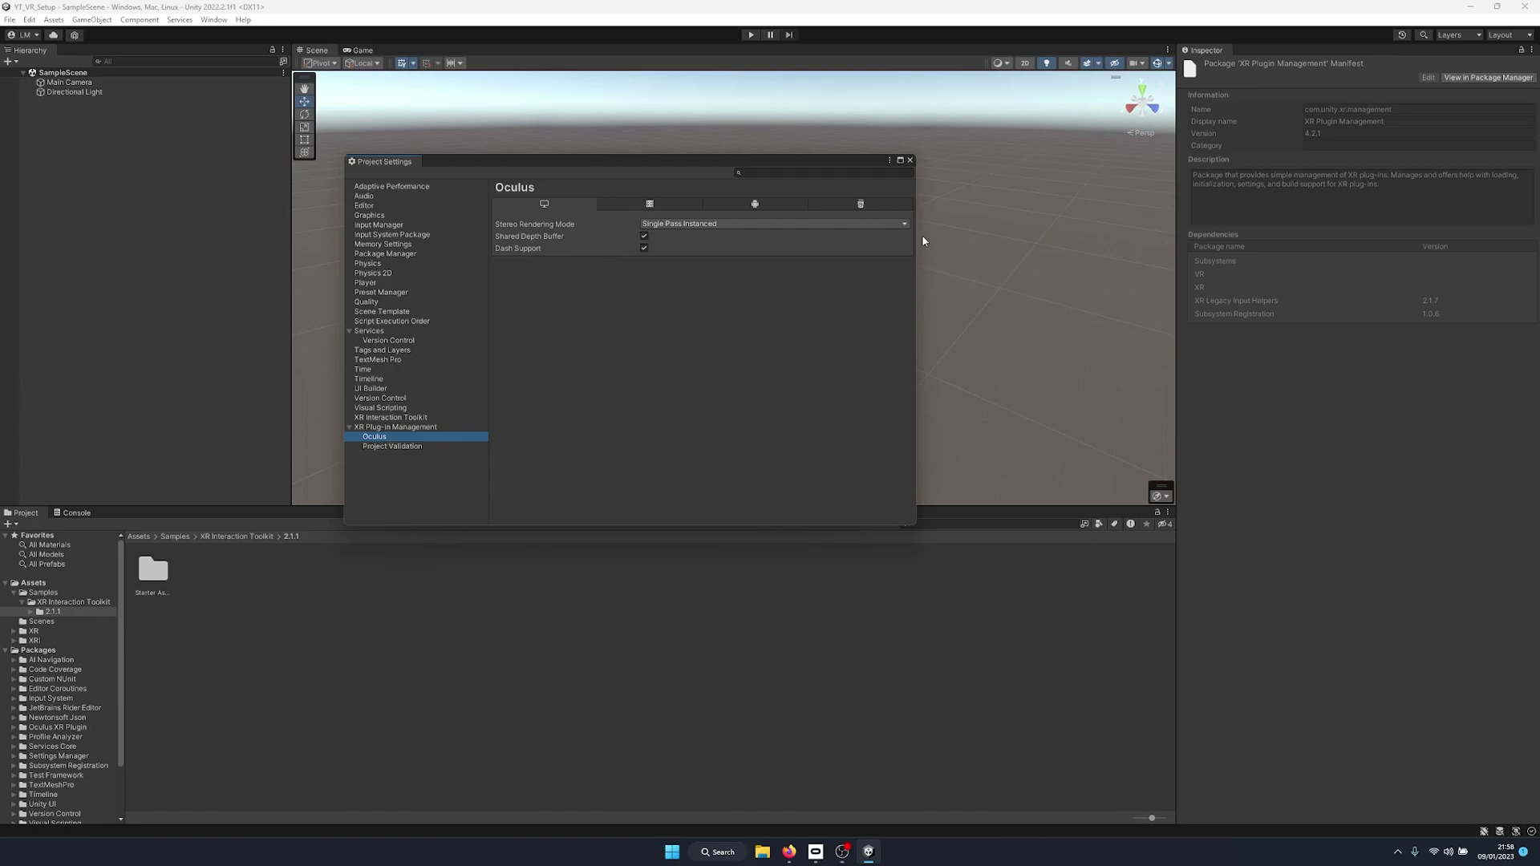
click(910, 161)
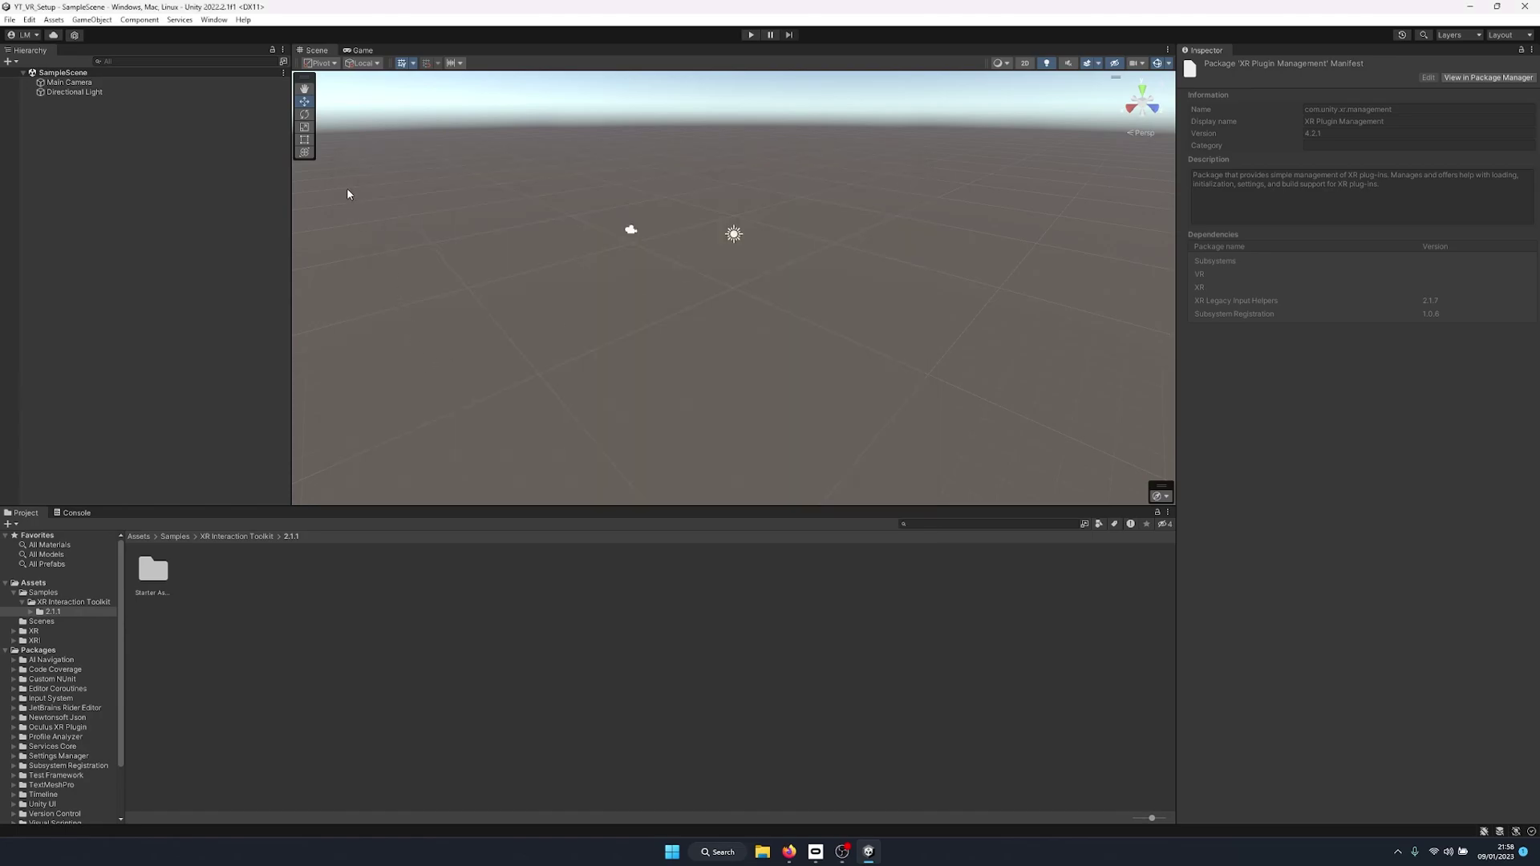
Delete the scene's Main Camera and add an XR Origin (VR) in its place
right_drag(704, 263, 795, 207)
click(69, 82)
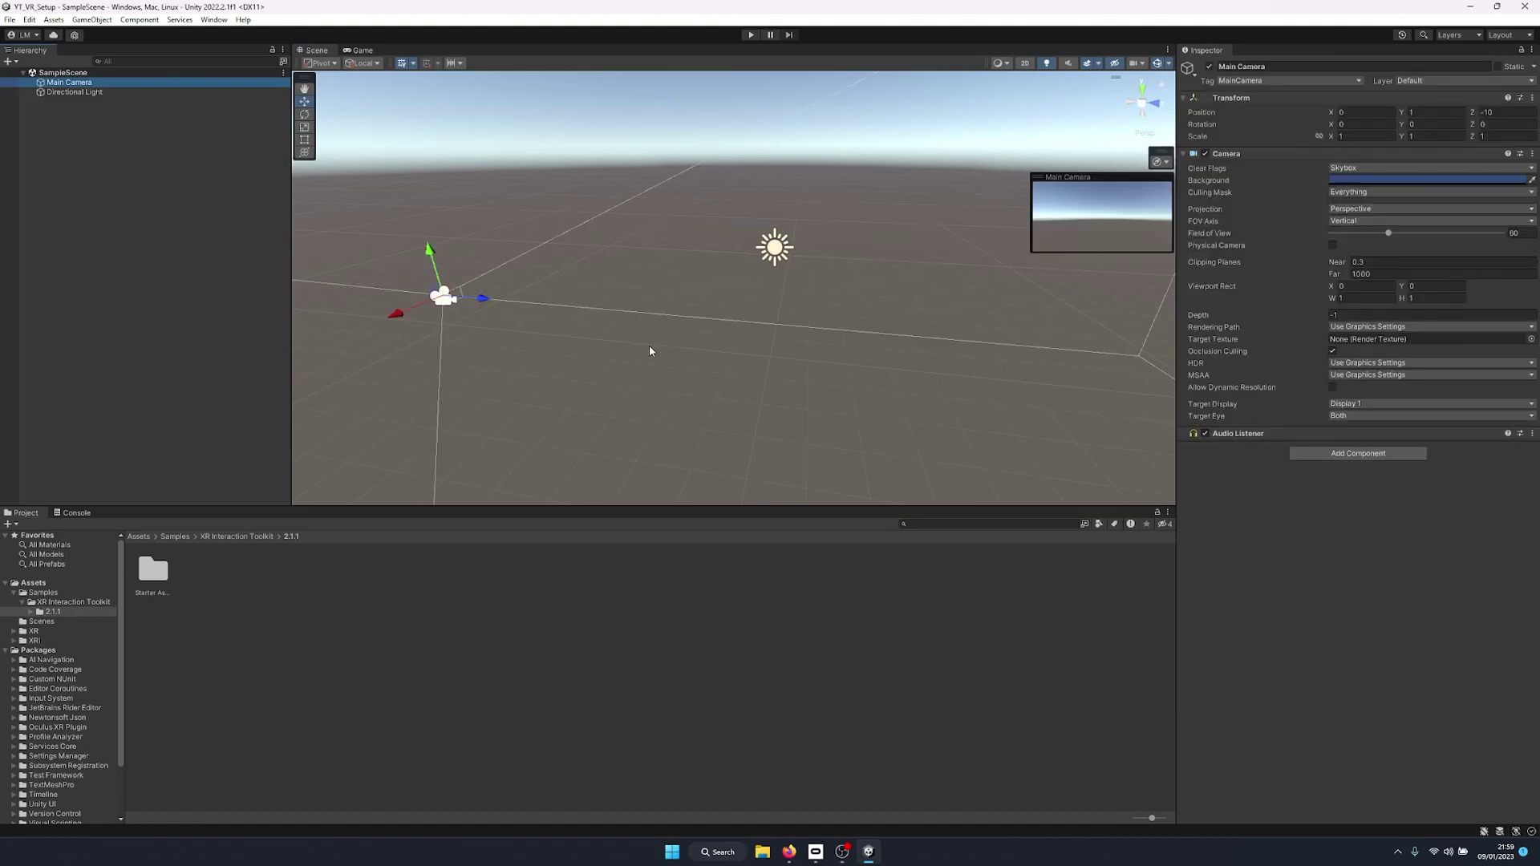
key(Delete)
right_click(91, 141)
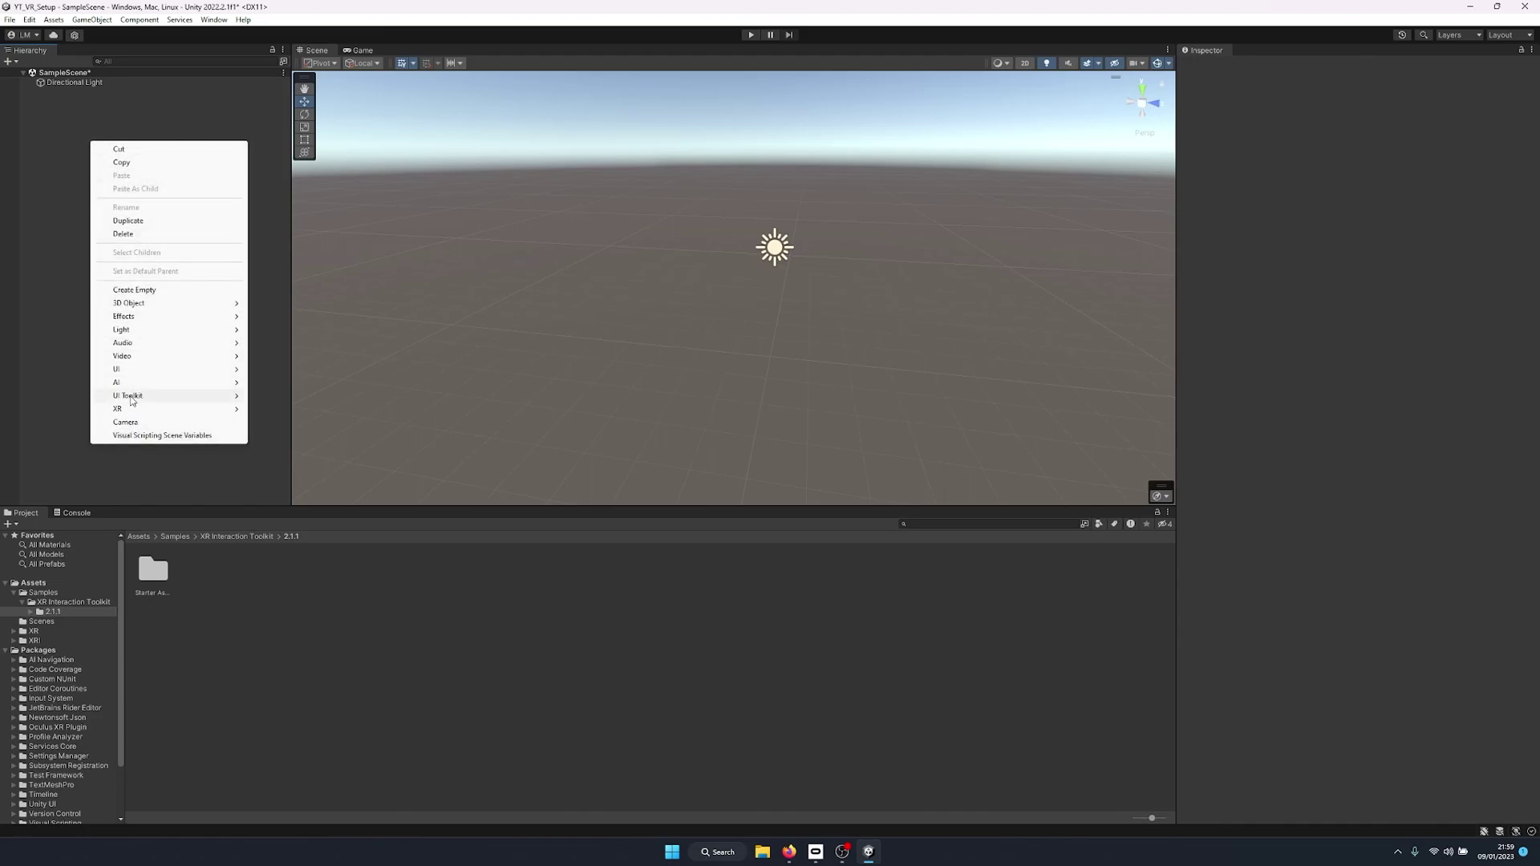
mouse_move(133, 409)
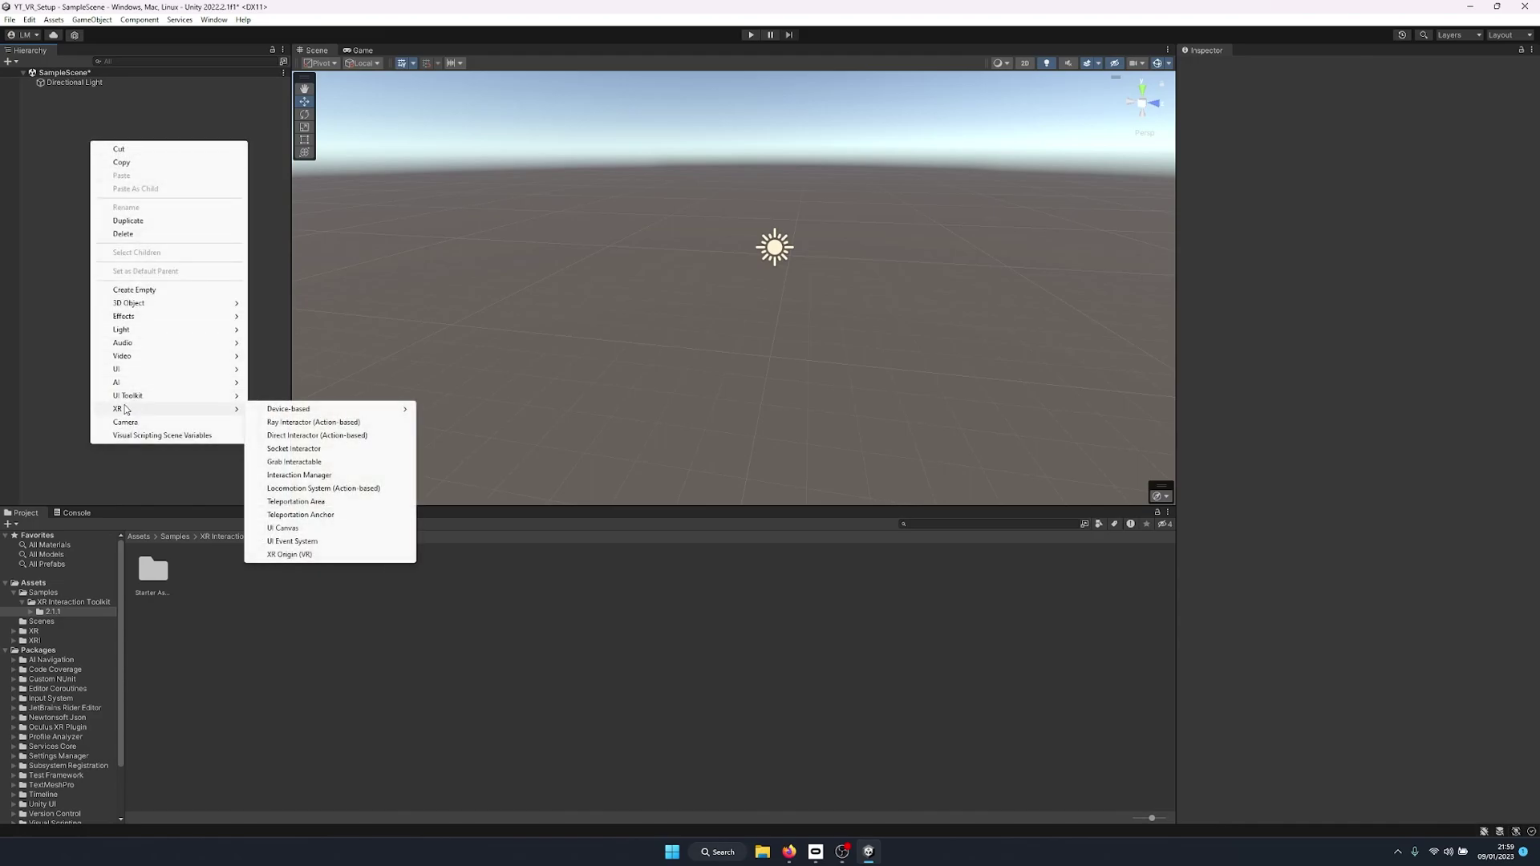
click(310, 553)
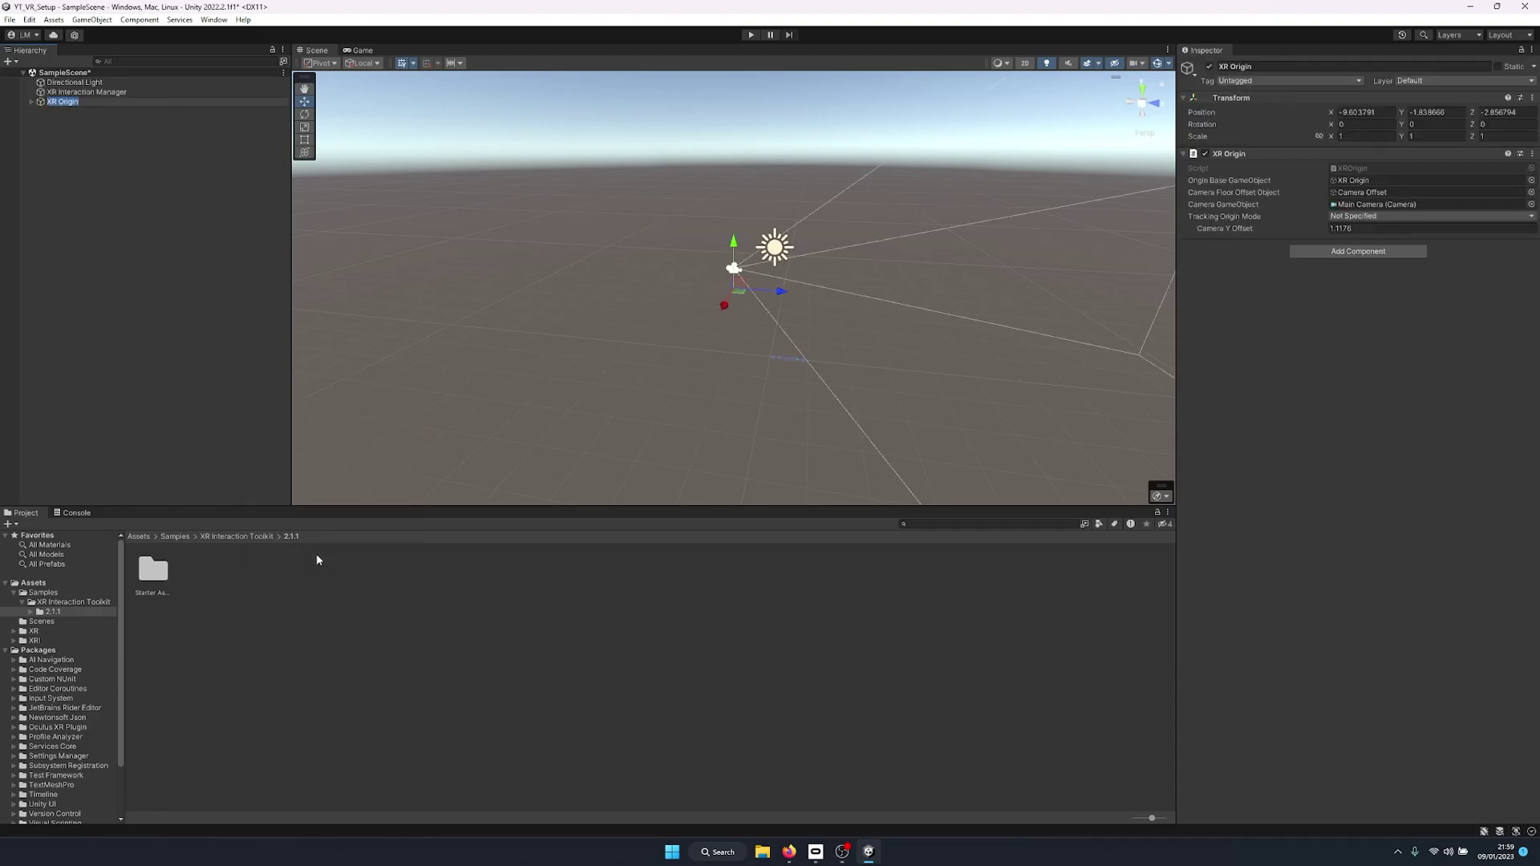
click(141, 196)
Expand the XR Origin's hierarchy and inspect its Main Camera and the left and right hand controllers
click(57, 101)
click(64, 143)
click(56, 102)
click(31, 102)
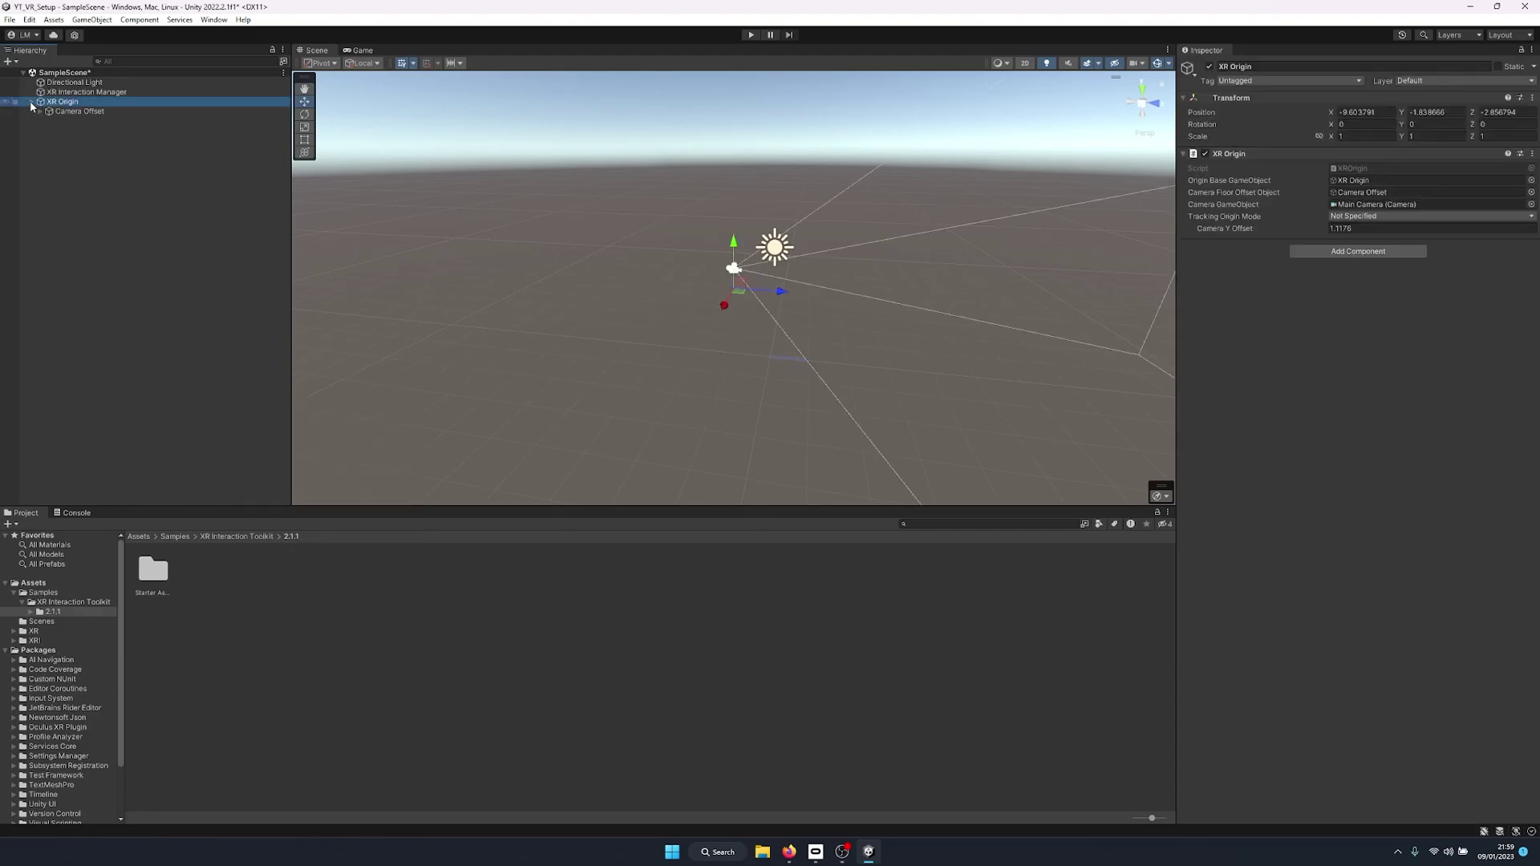
click(40, 112)
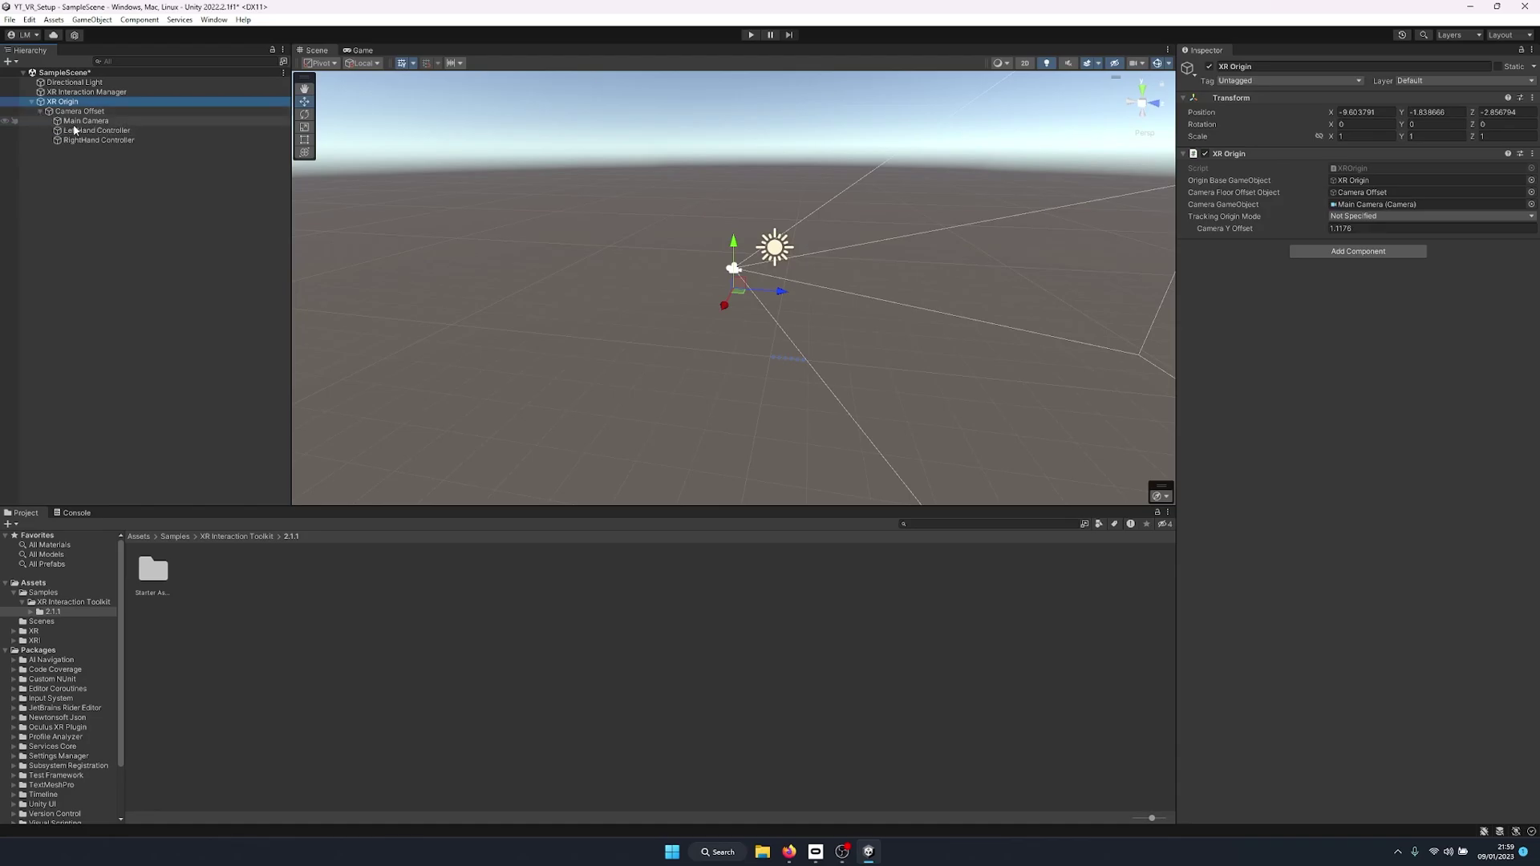
click(78, 122)
click(82, 131)
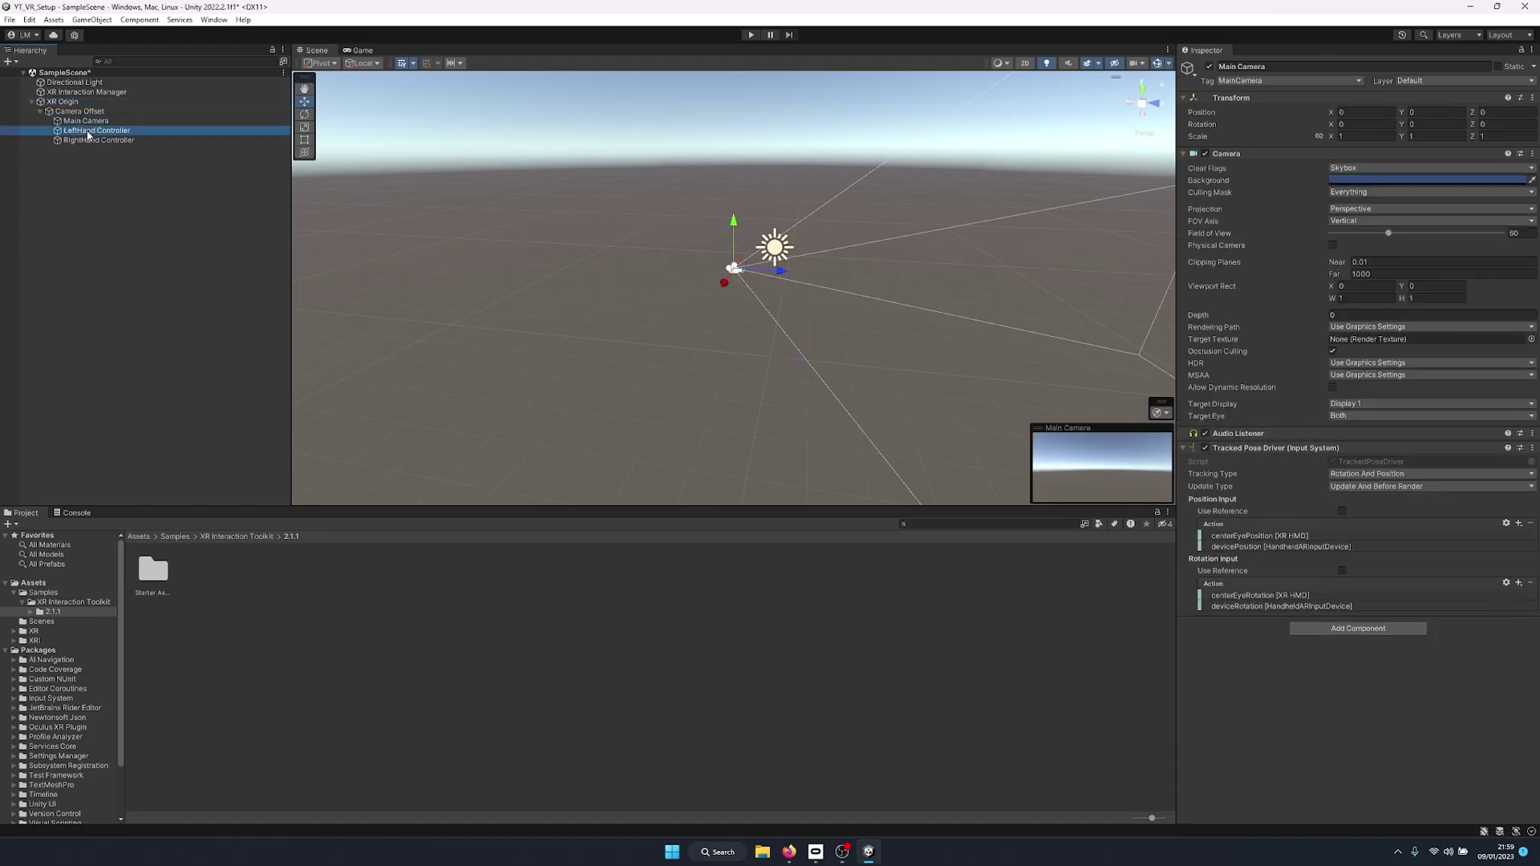
click(88, 141)
Reset the XR Origin's transform so it sits at the scene origin
click(62, 102)
right_click(1257, 99)
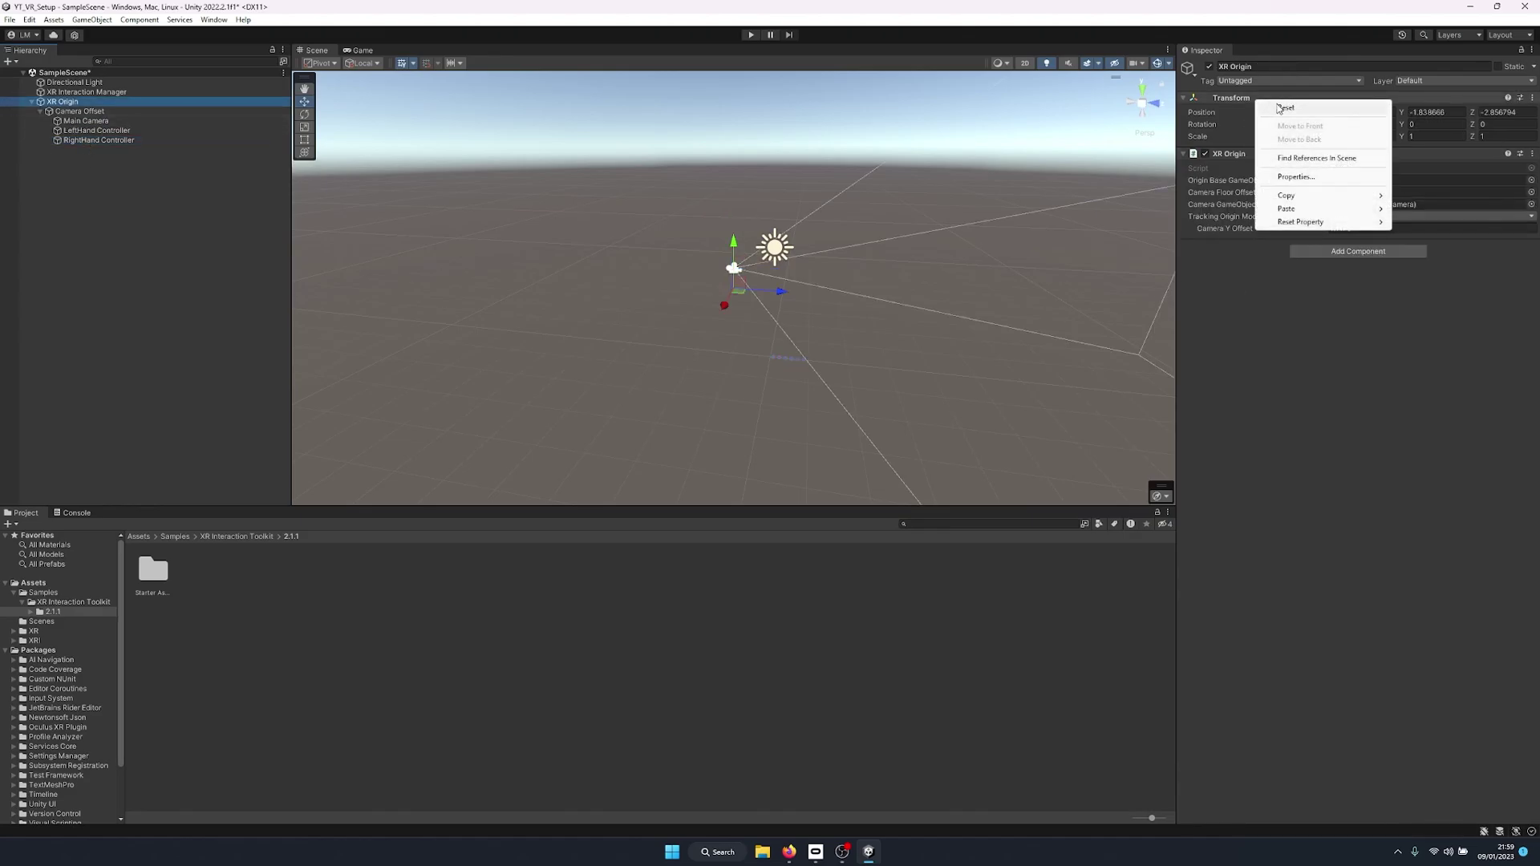
click(1283, 107)
middle_drag(854, 268, 672, 268)
middle_drag(622, 324, 672, 238)
alt+drag(672, 238, 690, 309)
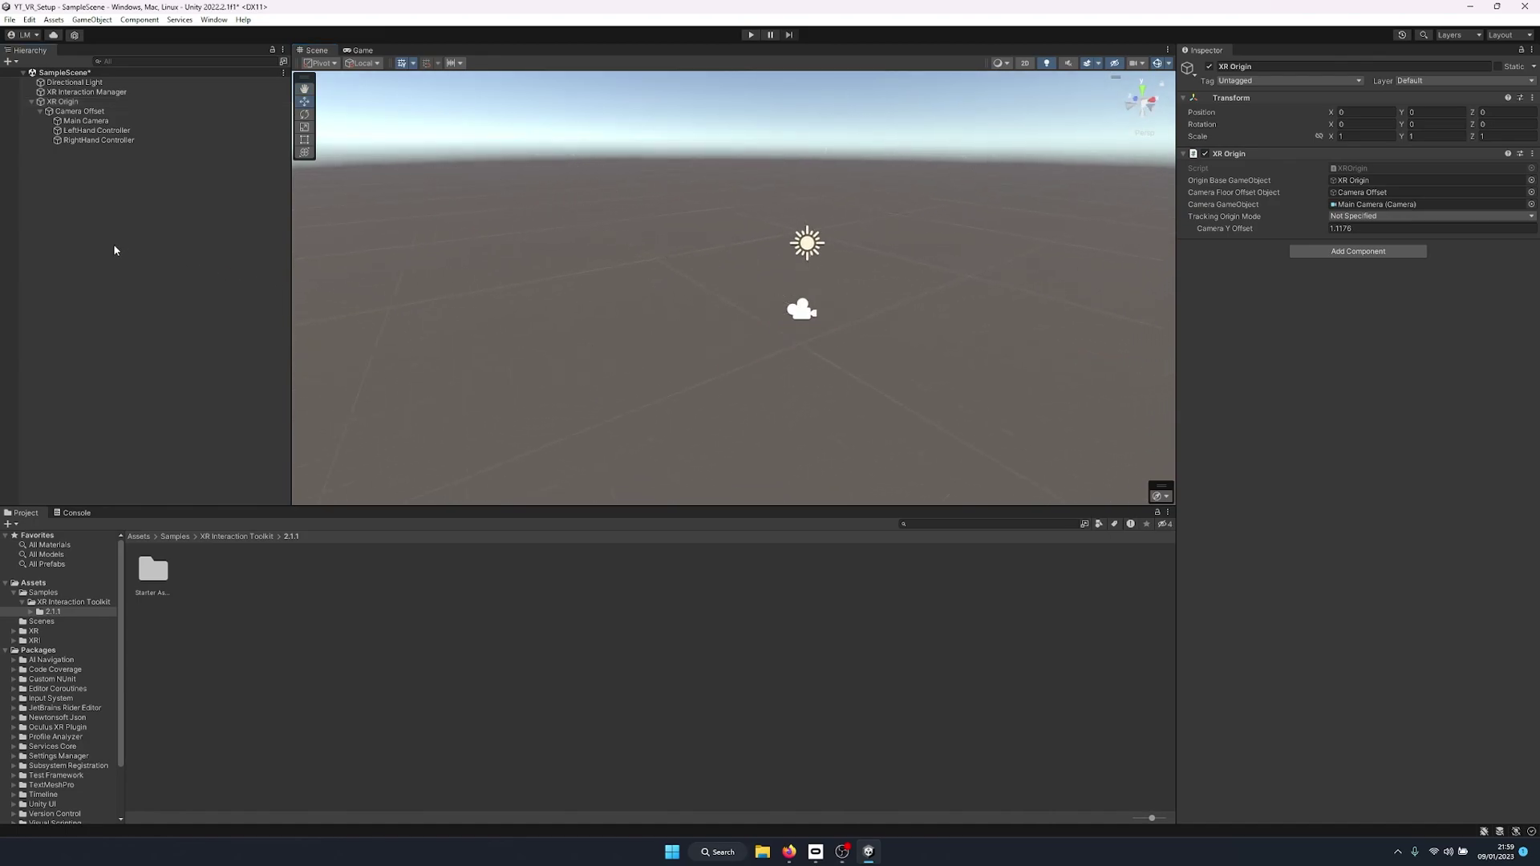
Add a plane as the floor, reset its transform, and scale it to 100 on X and Z
right_click(113, 215)
mouse_move(234, 380)
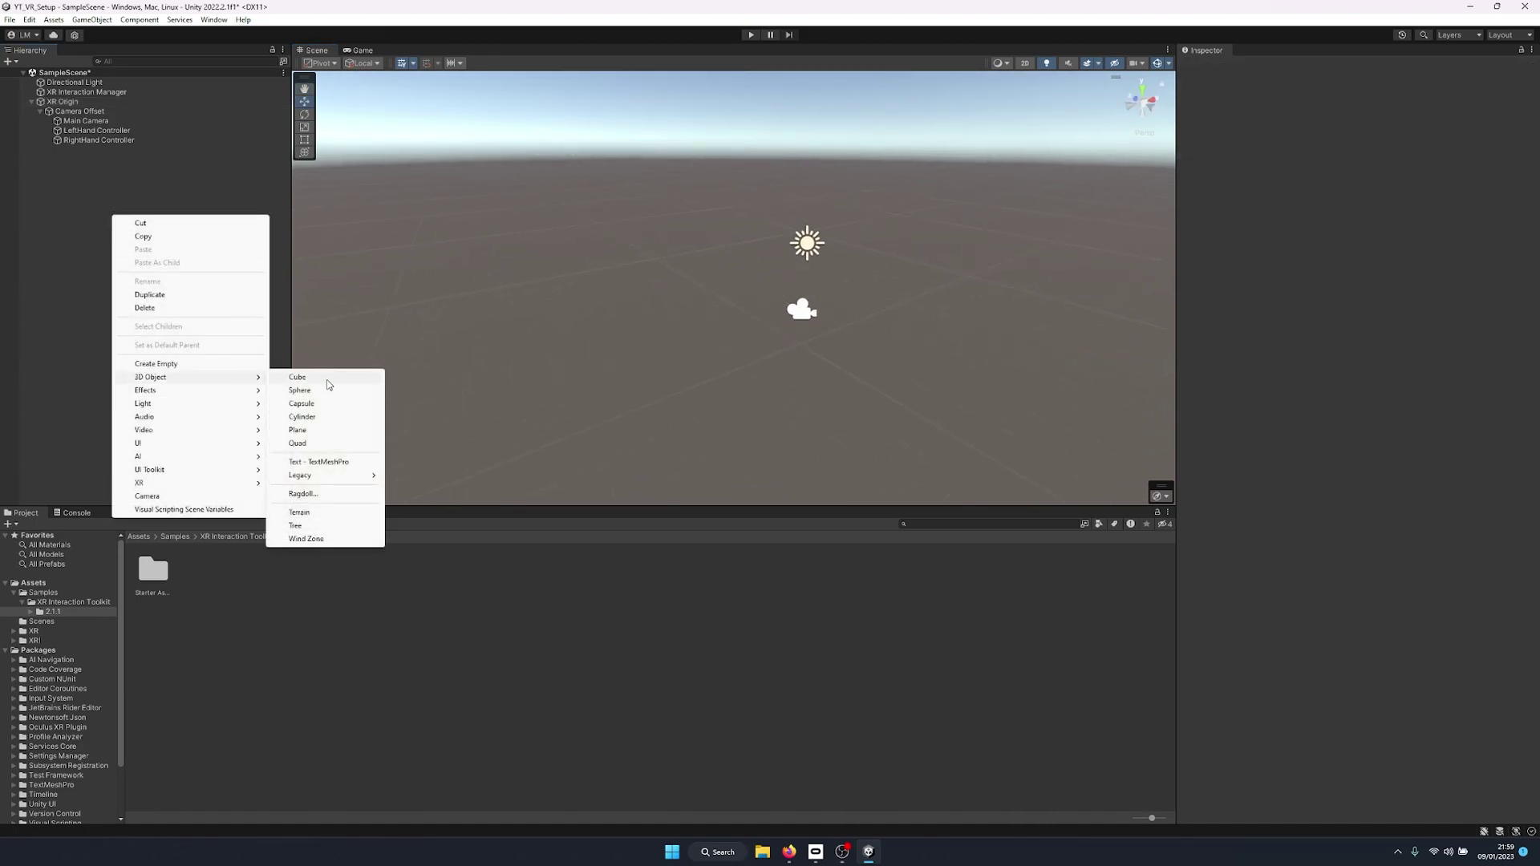
click(324, 429)
right_click(1325, 100)
click(1355, 105)
click(1328, 136)
text(100)
key(Tab)
key(Tab)
text(100)
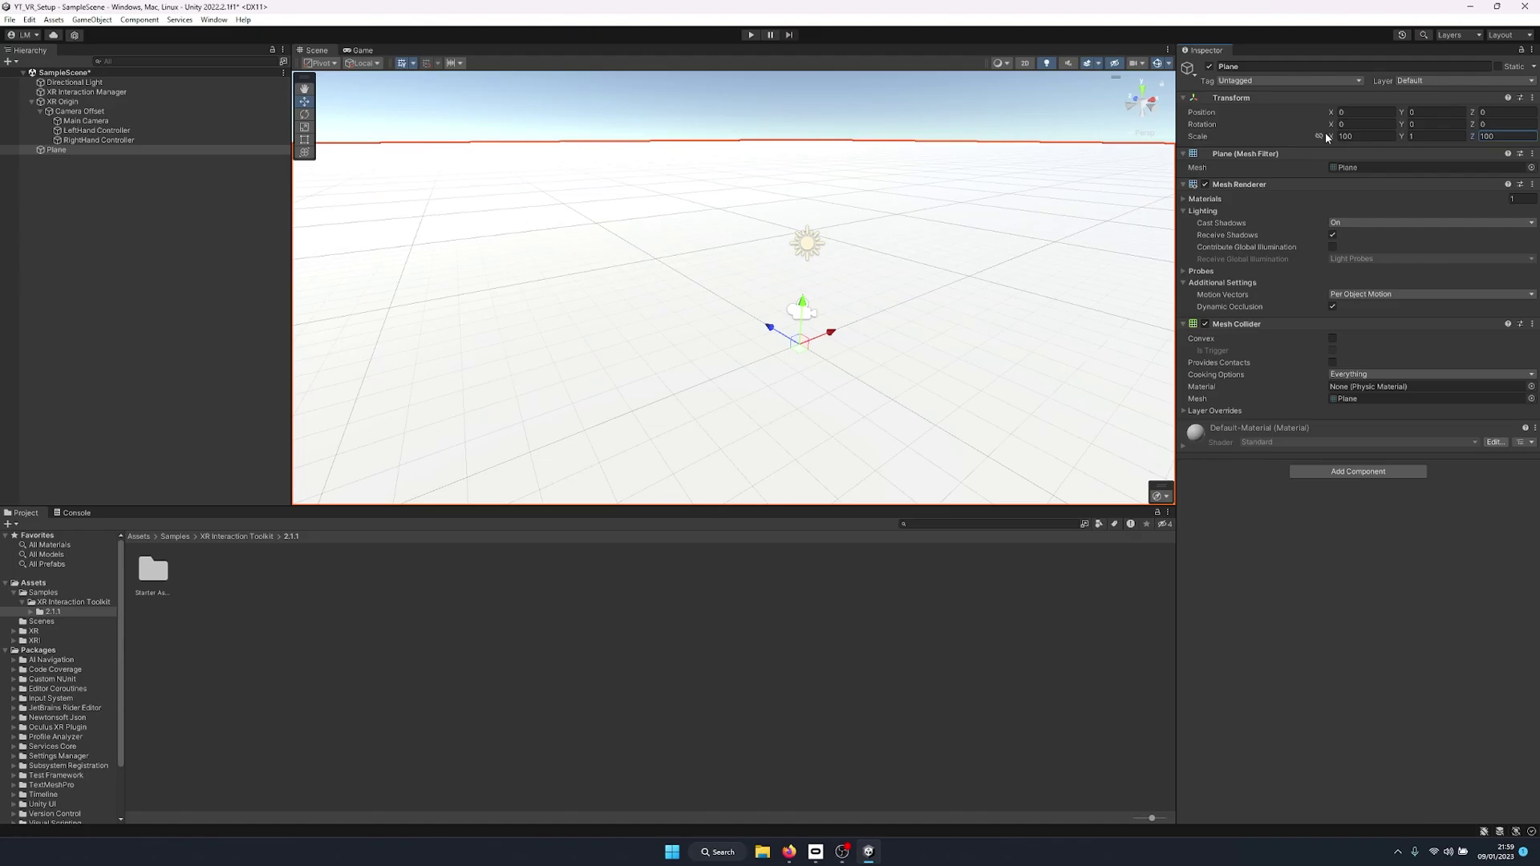
click(162, 213)
Add a cube with a reset transform and move it in front of the camera at a height of about 2.2
right_click(77, 184)
mouse_move(201, 347)
click(257, 345)
drag(731, 254, 733, 206)
right_click(1353, 102)
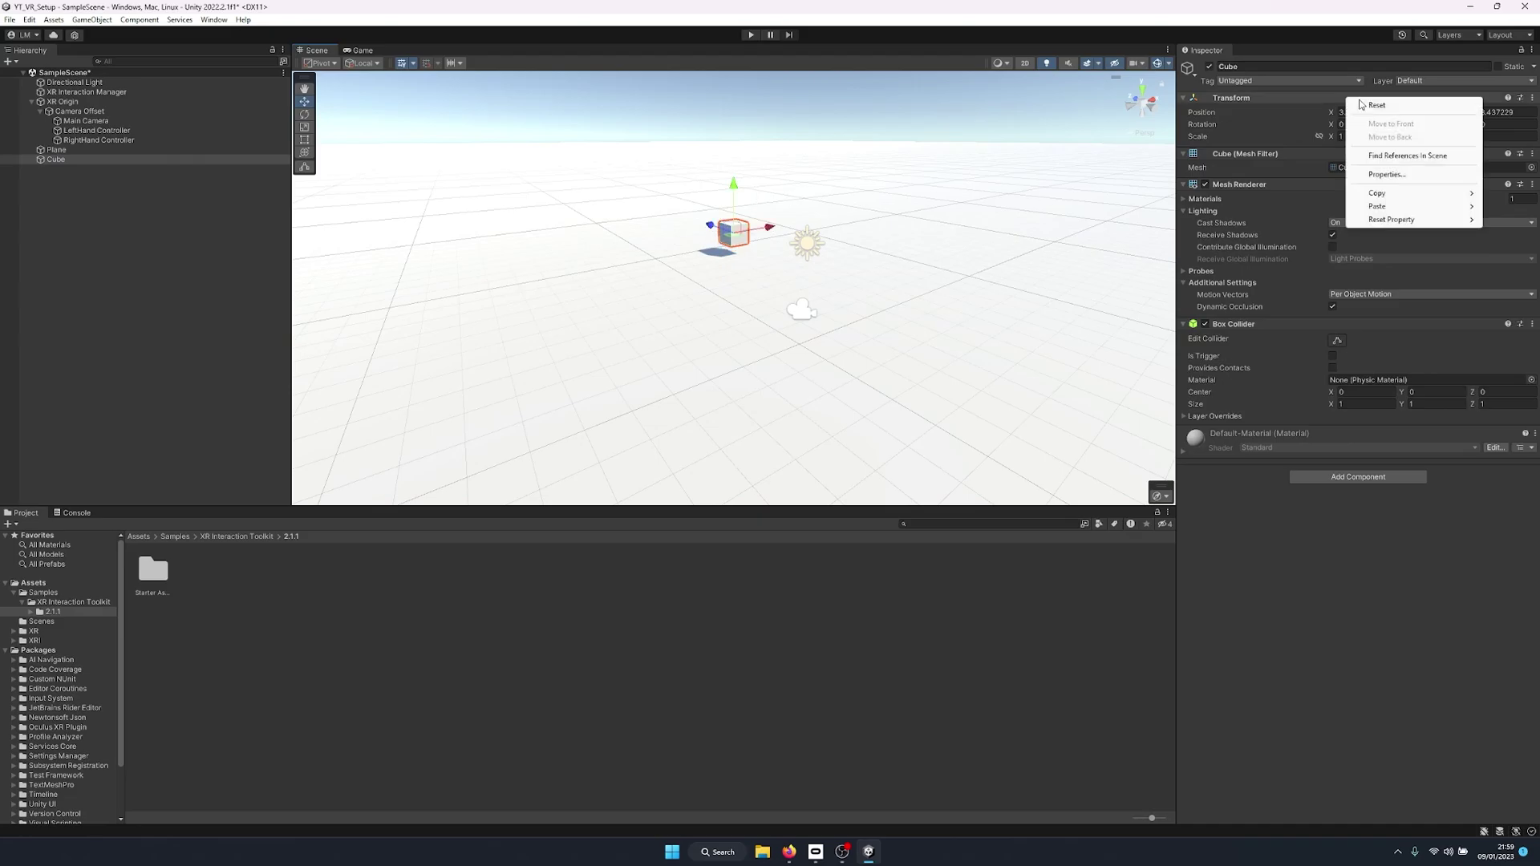
click(1378, 107)
drag(808, 303, 698, 237)
Check the main camera's framing in the Game view, and rotate the cube about -37 degrees around Y
click(800, 313)
key(f)
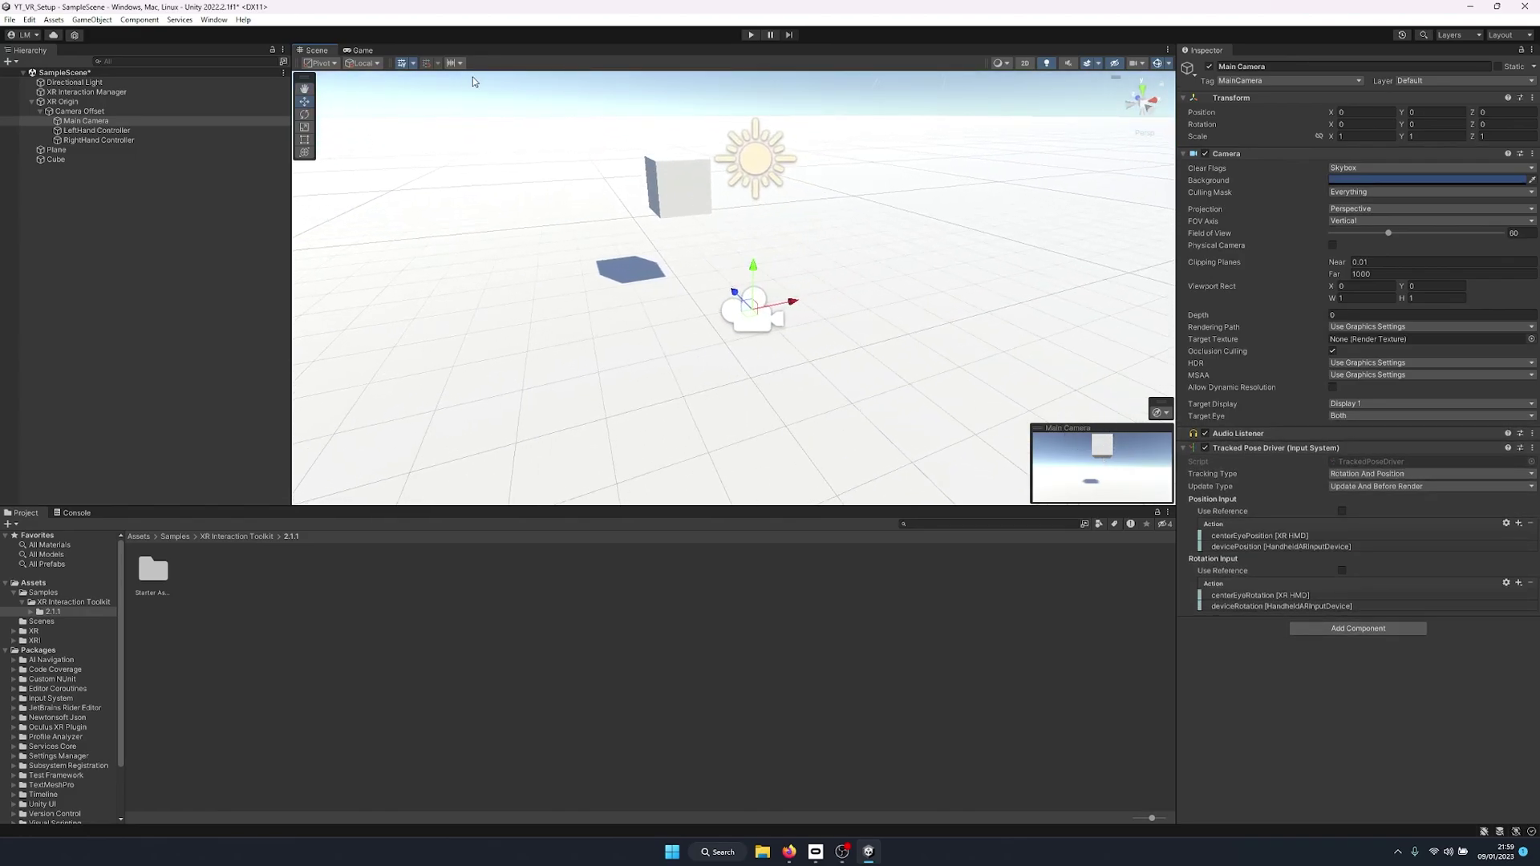
click(362, 50)
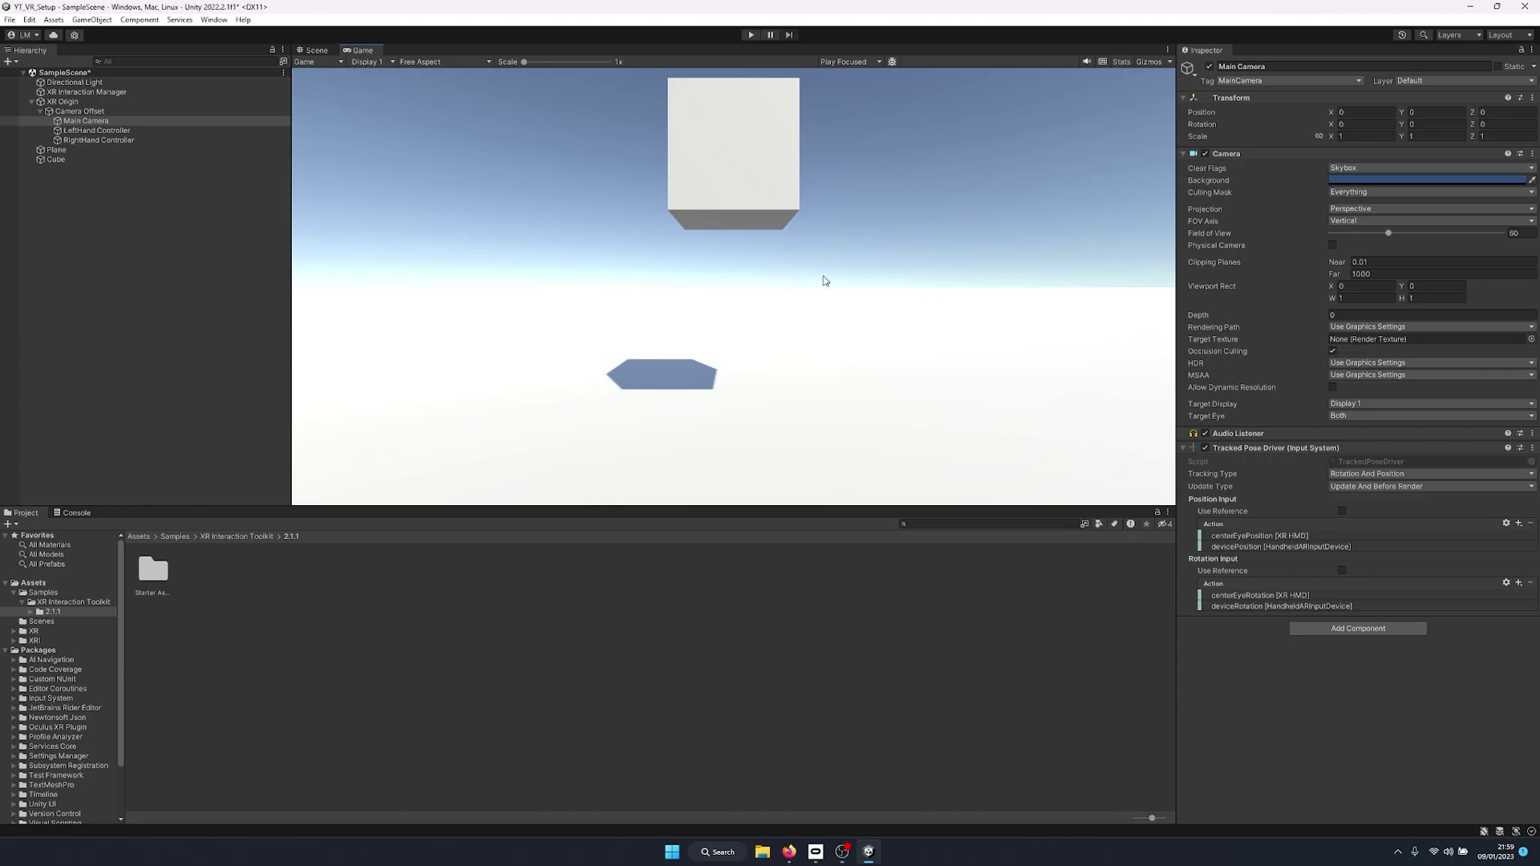
click(319, 51)
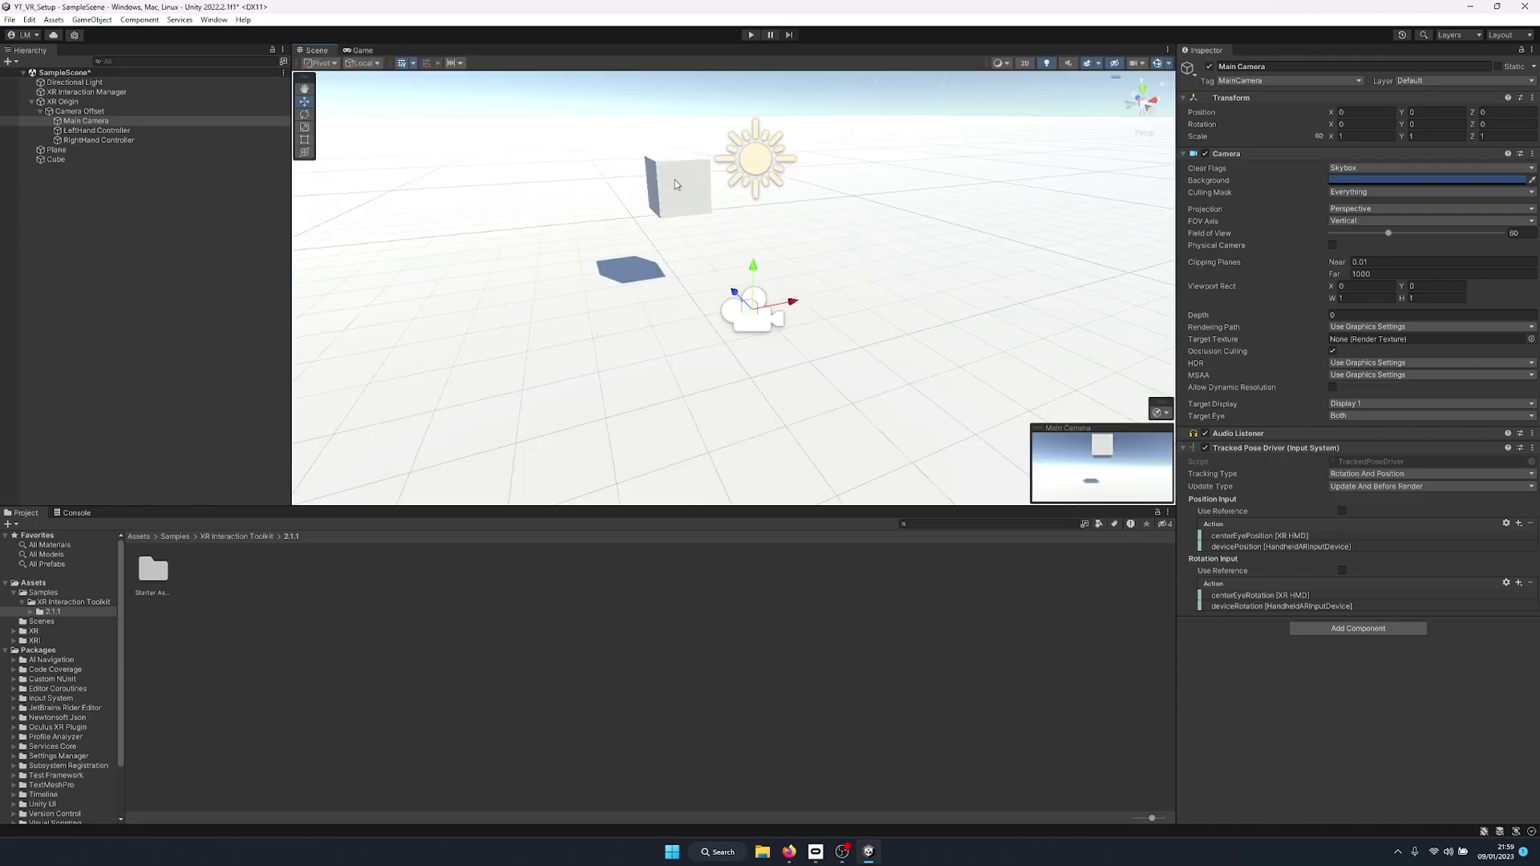
click(681, 189)
drag(682, 189, 742, 200)
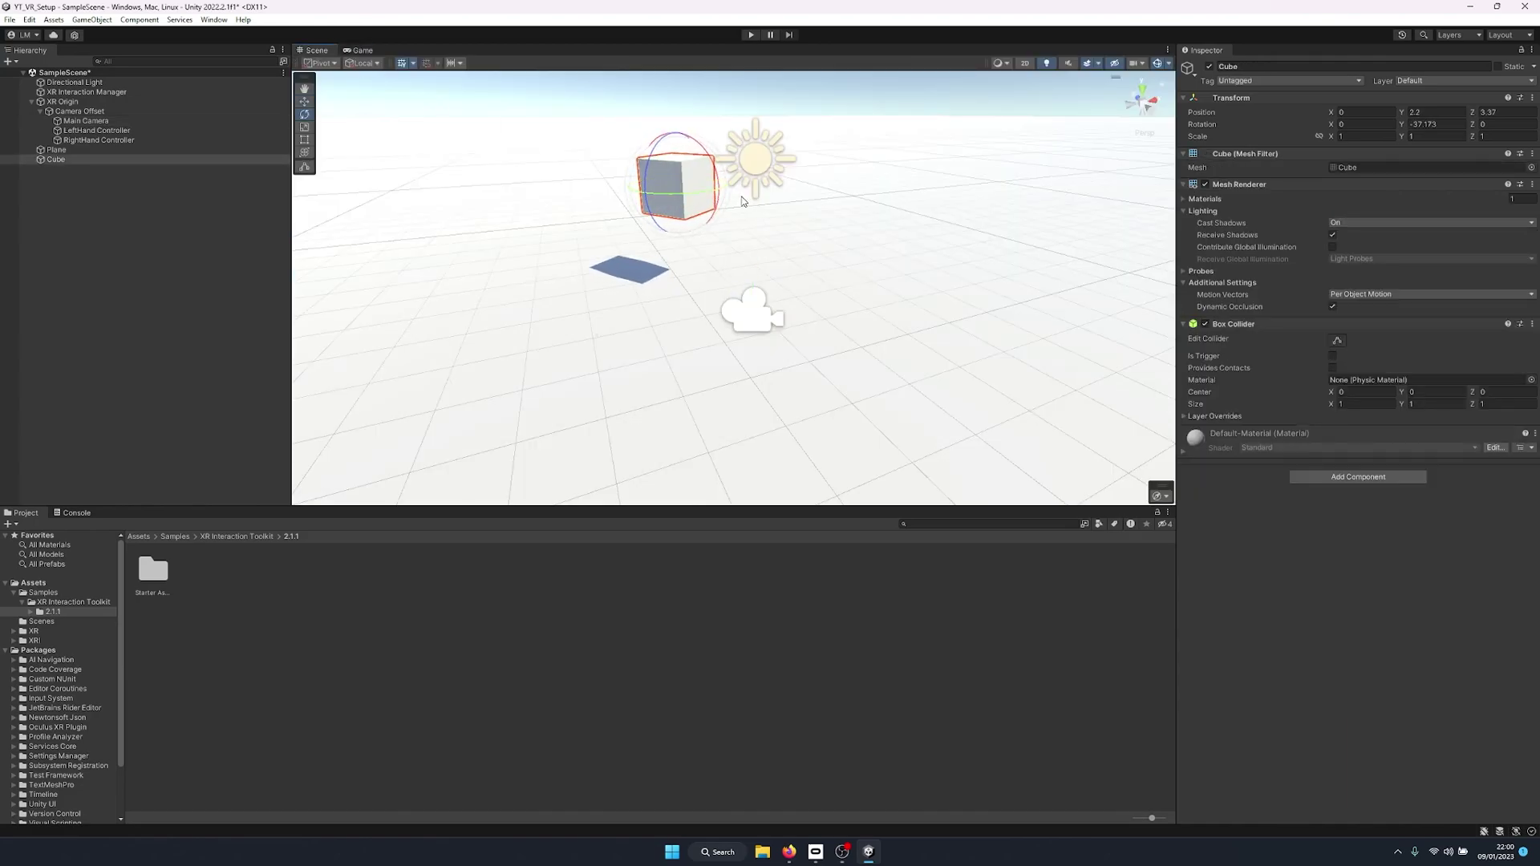
Create a material named MAT_Yellow in the root Assets folder
click(271, 639)
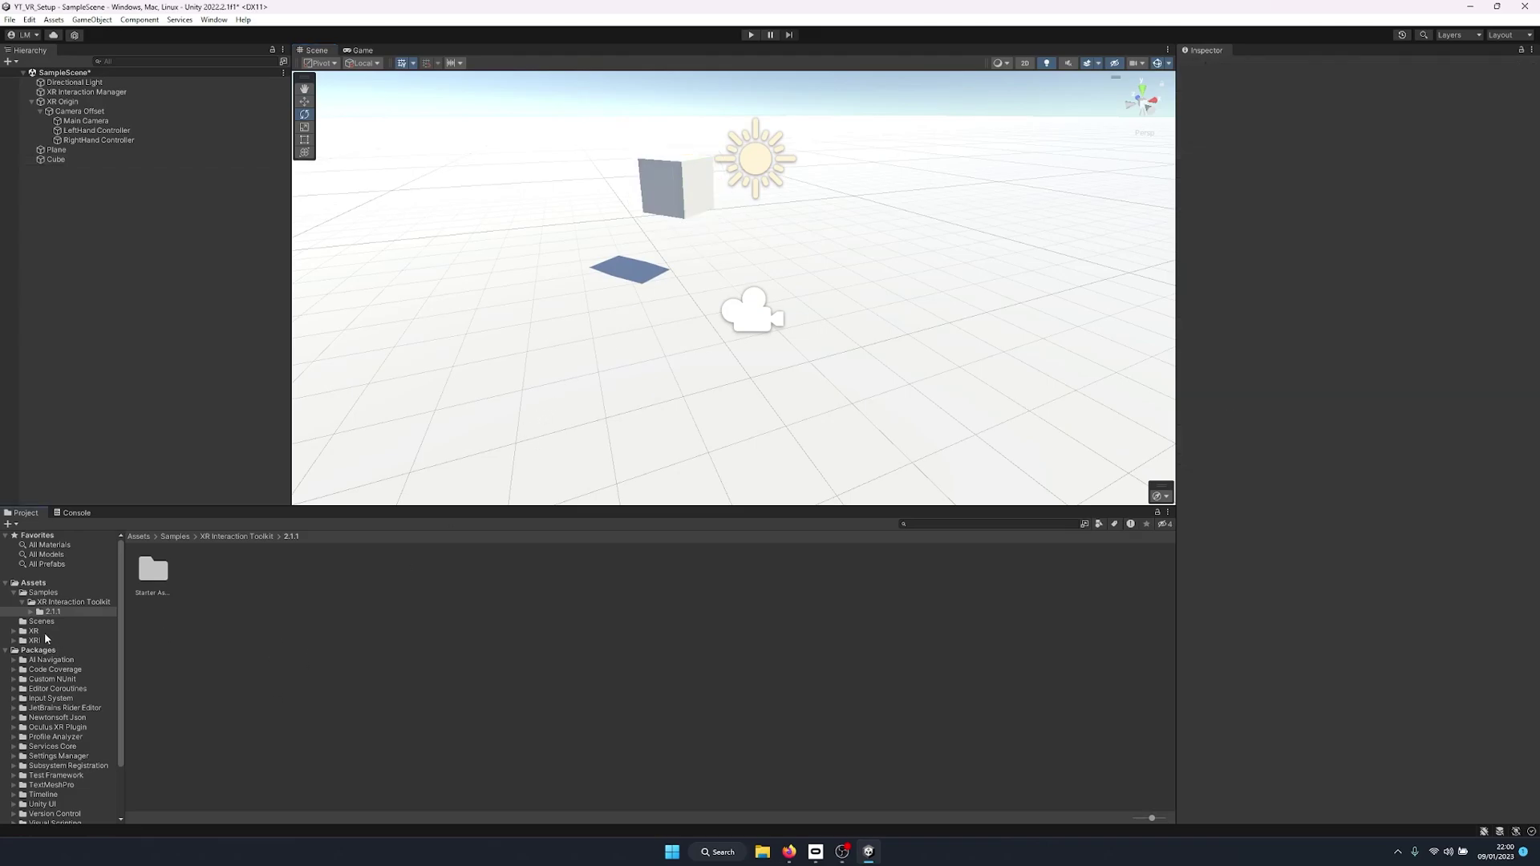
click(13, 591)
click(33, 582)
right_click(390, 586)
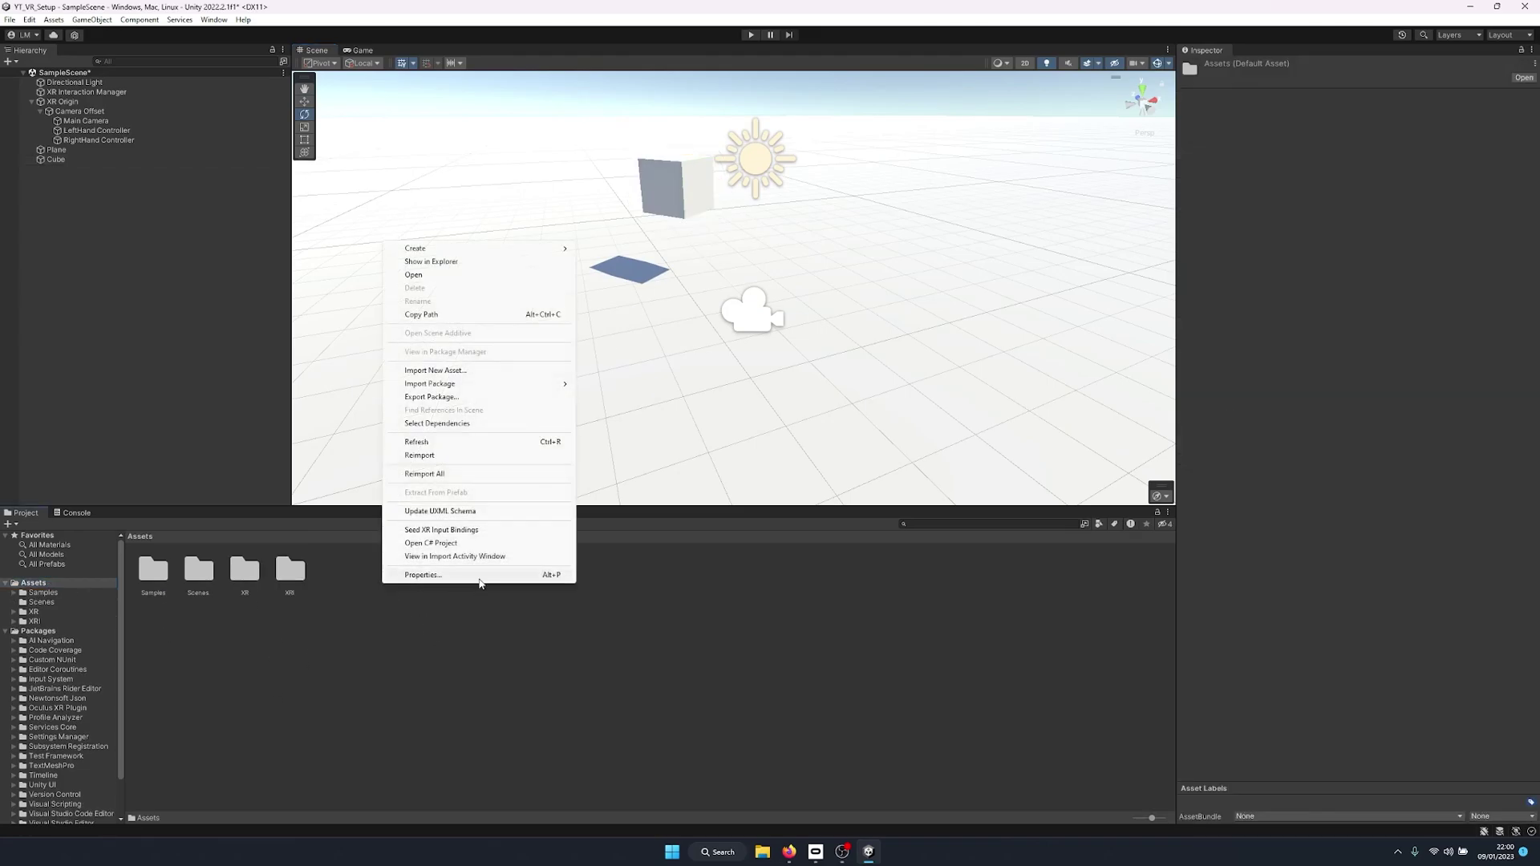
mouse_move(497, 249)
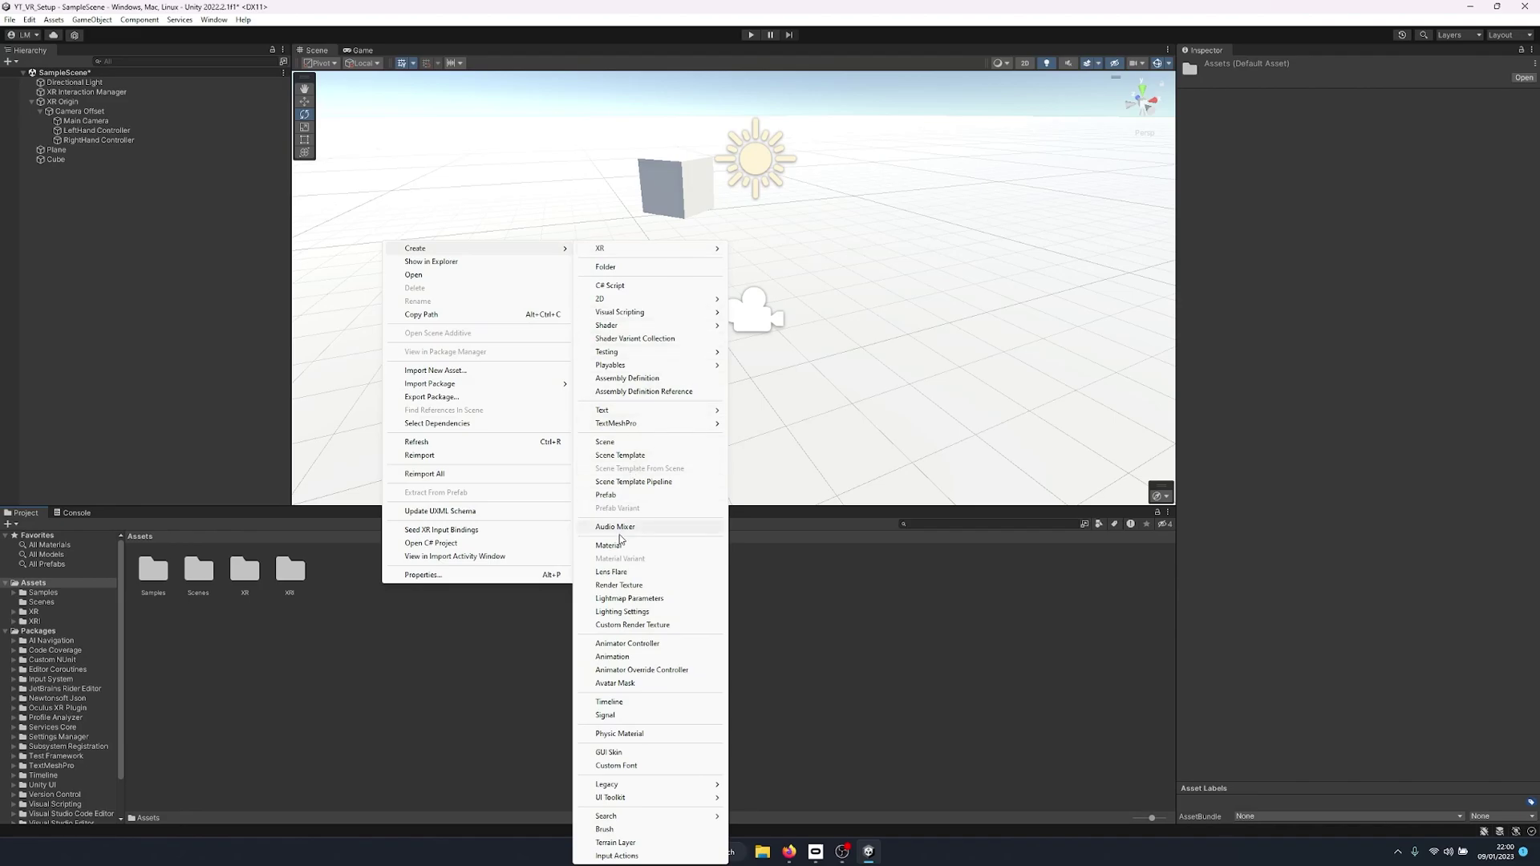
click(624, 545)
text(MAT_Yellow)
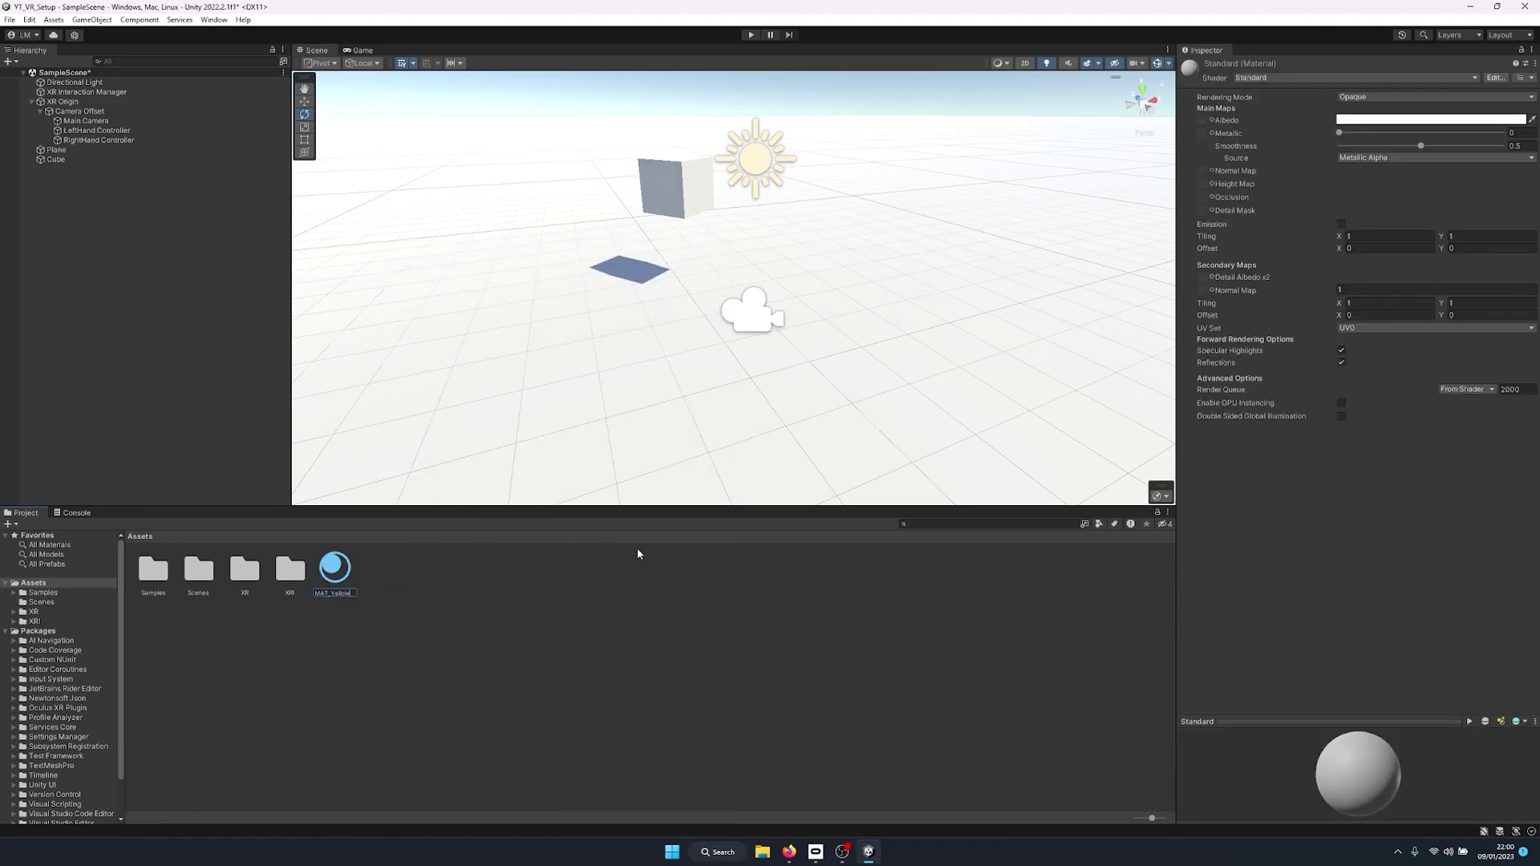
key(Return)
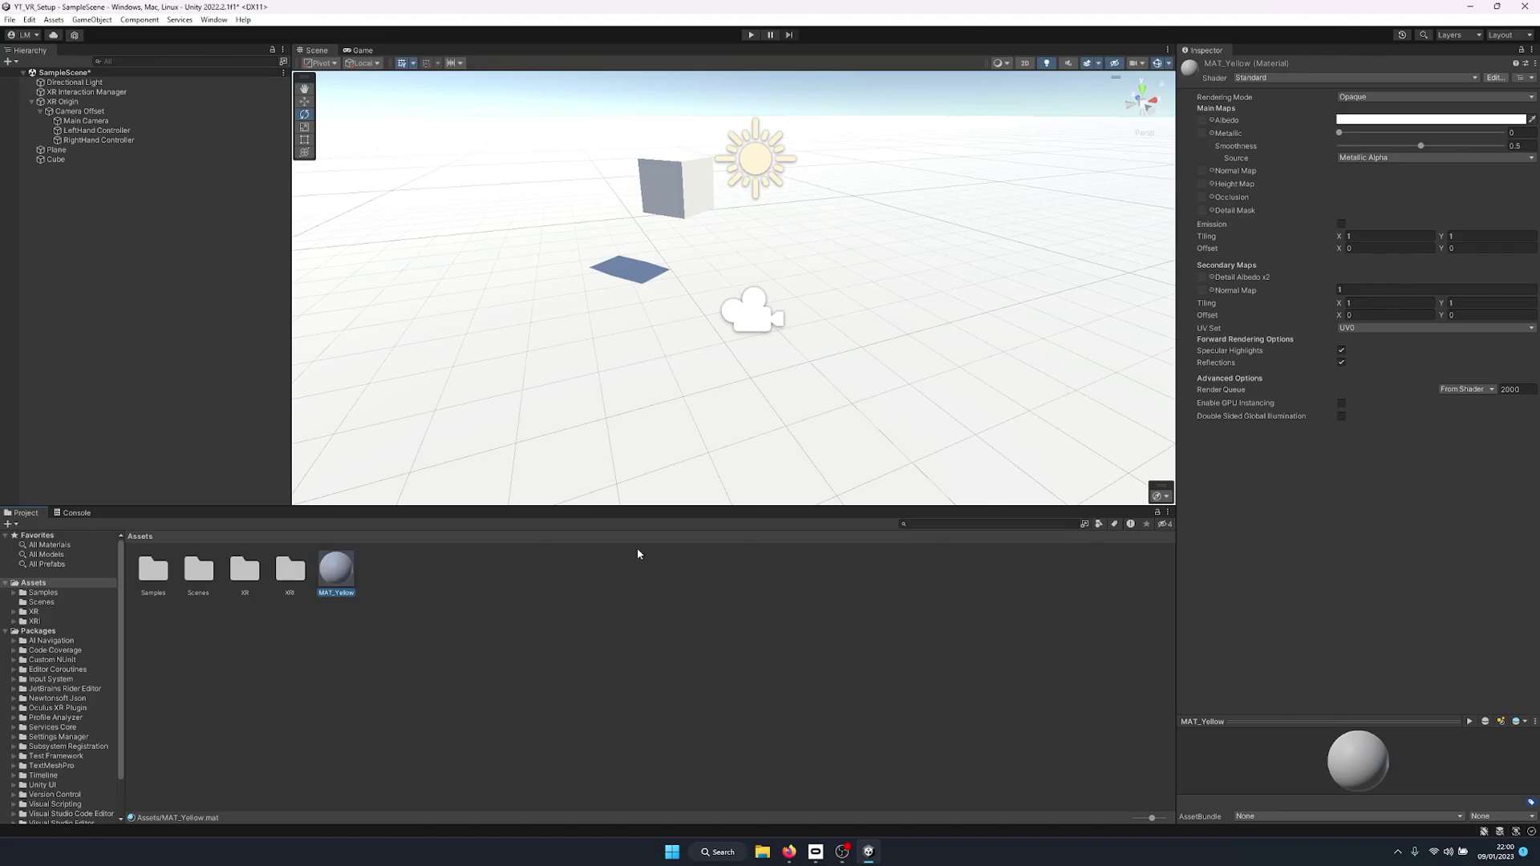
Set MAT_Yellow's albedo to a light yellow-orange, about FFD070
click(1391, 120)
drag(1493, 171, 1500, 177)
click(1463, 183)
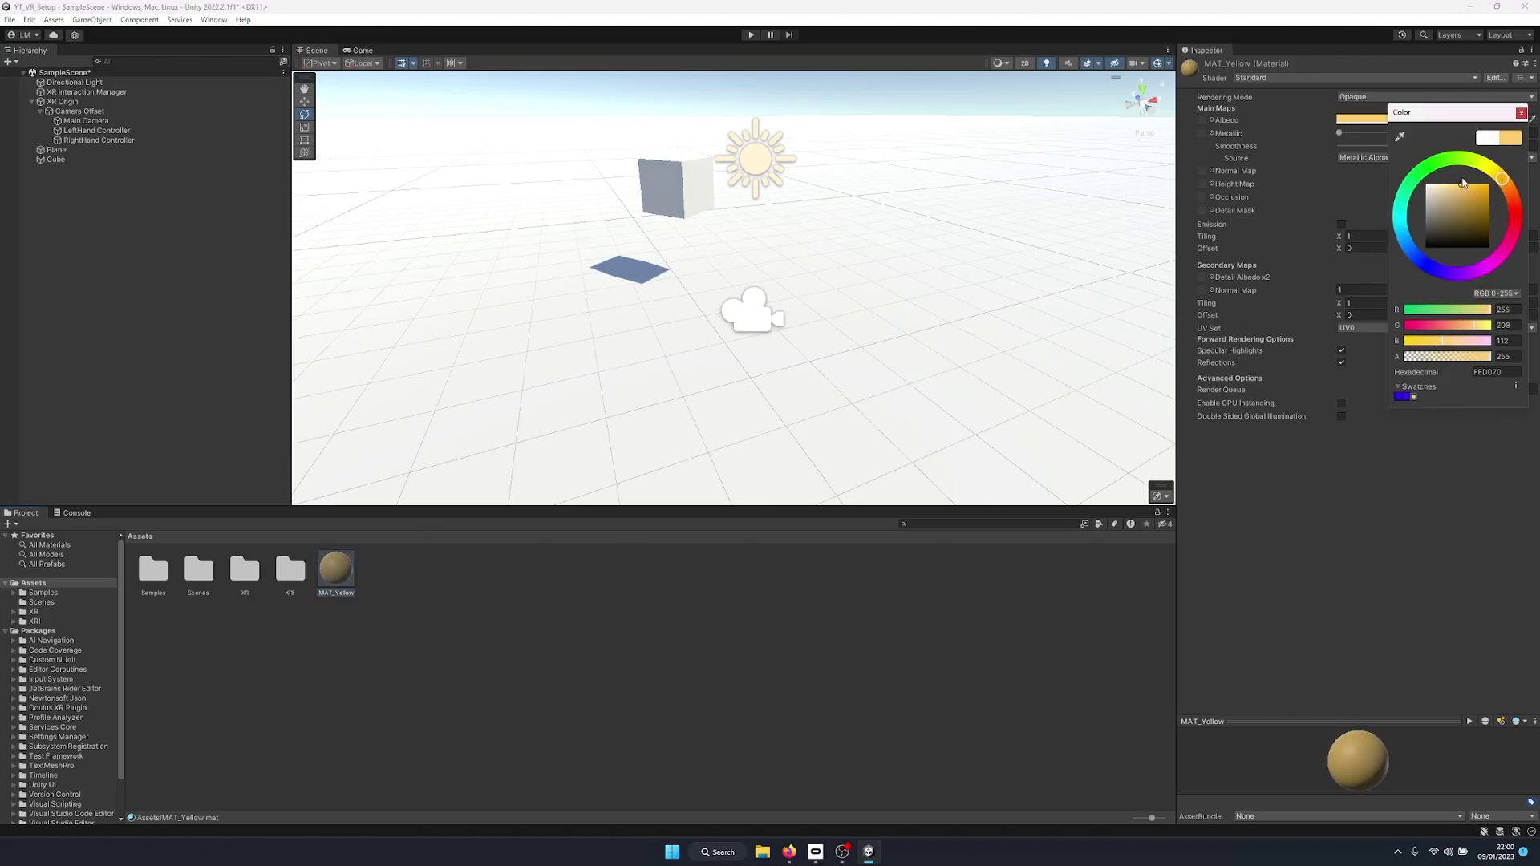
click(1521, 113)
Apply MAT_Yellow to the cube and the floor plane in the scene
drag(327, 589, 694, 183)
right_drag(695, 182, 673, 265)
drag(342, 591, 473, 426)
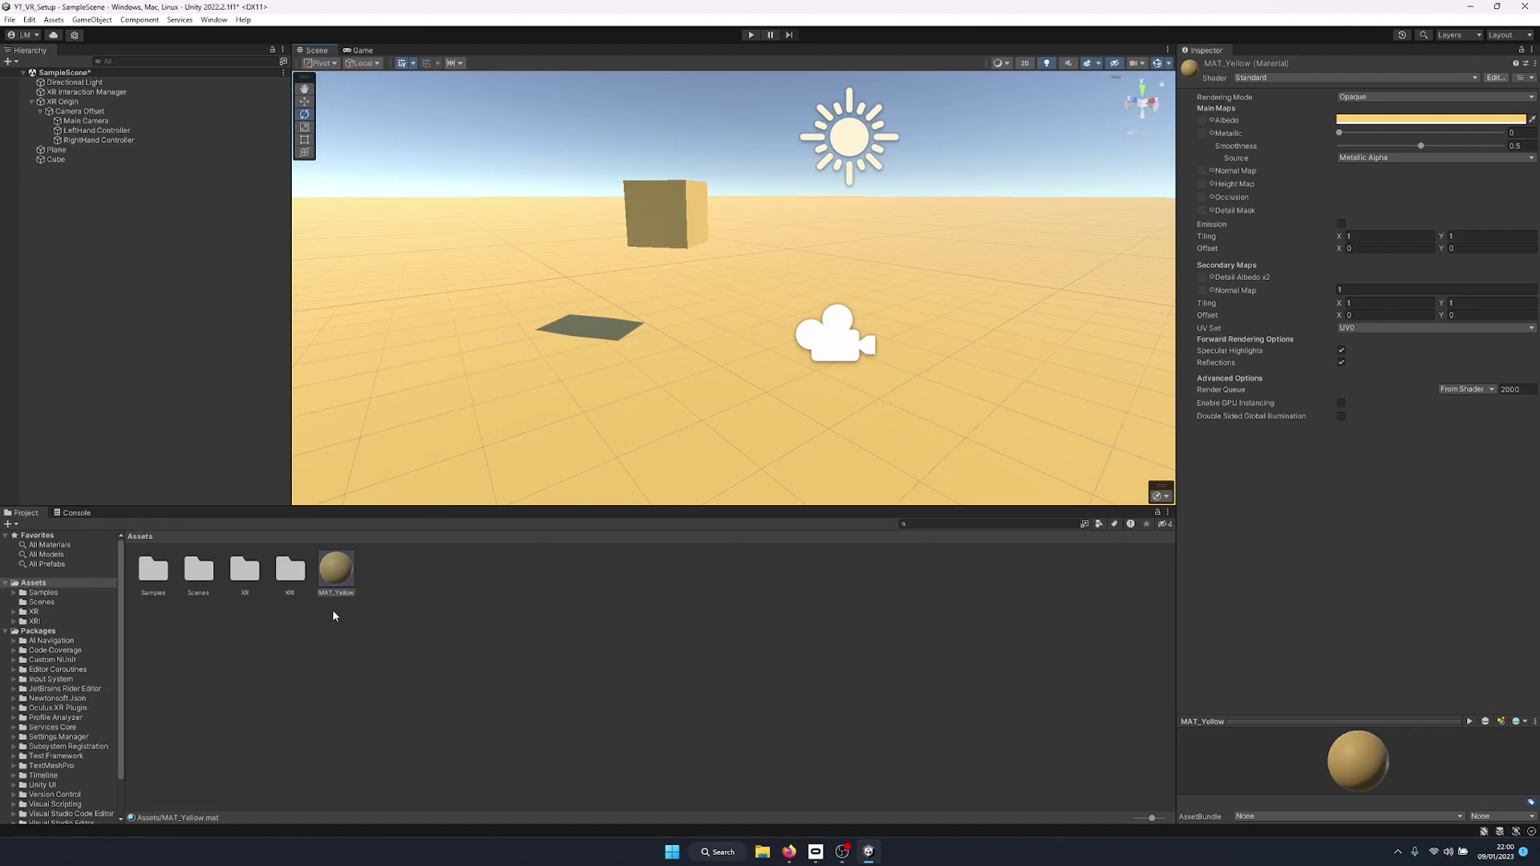
right_drag(532, 388, 498, 436)
click(353, 573)
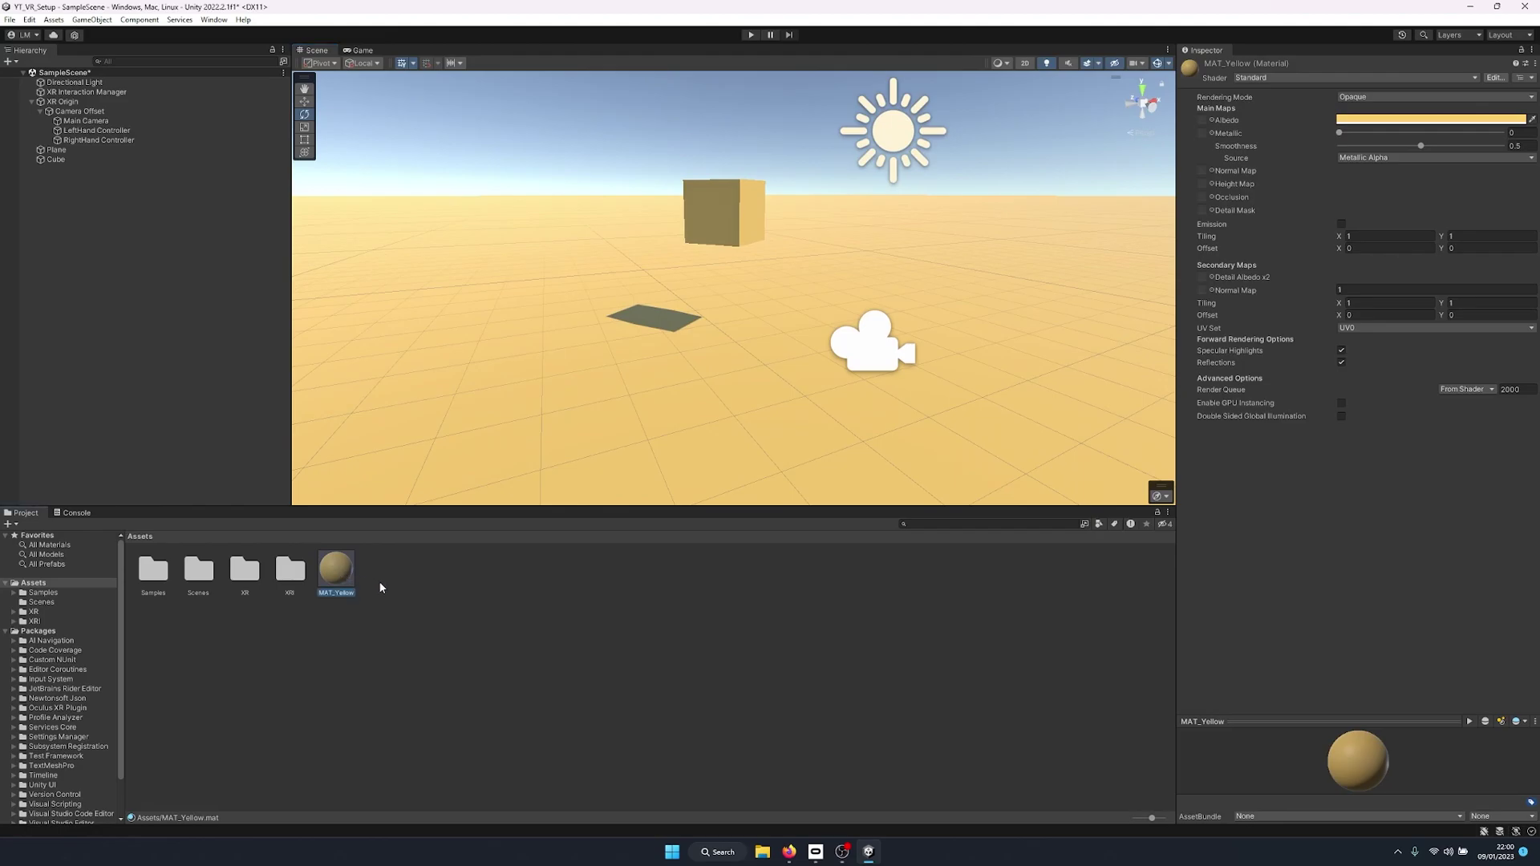
Duplicate MAT_Yellow as a new material named MAT_White and set its albedo to pure white, FFFFFF
key(ctrl+d)
key(F2)
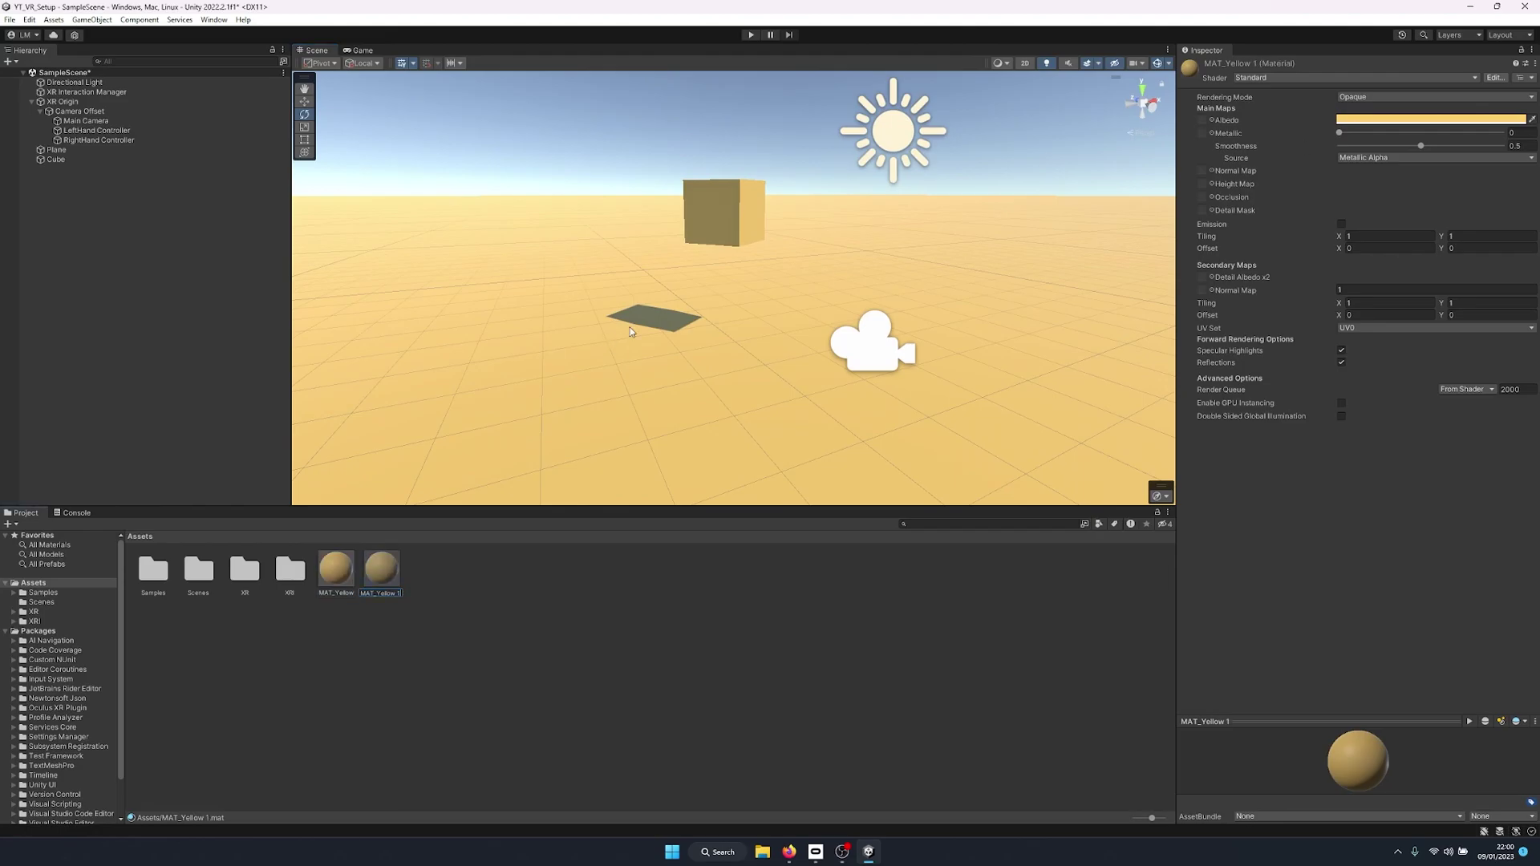
text(White)
key(Return)
click(1411, 119)
drag(1409, 189, 1422, 173)
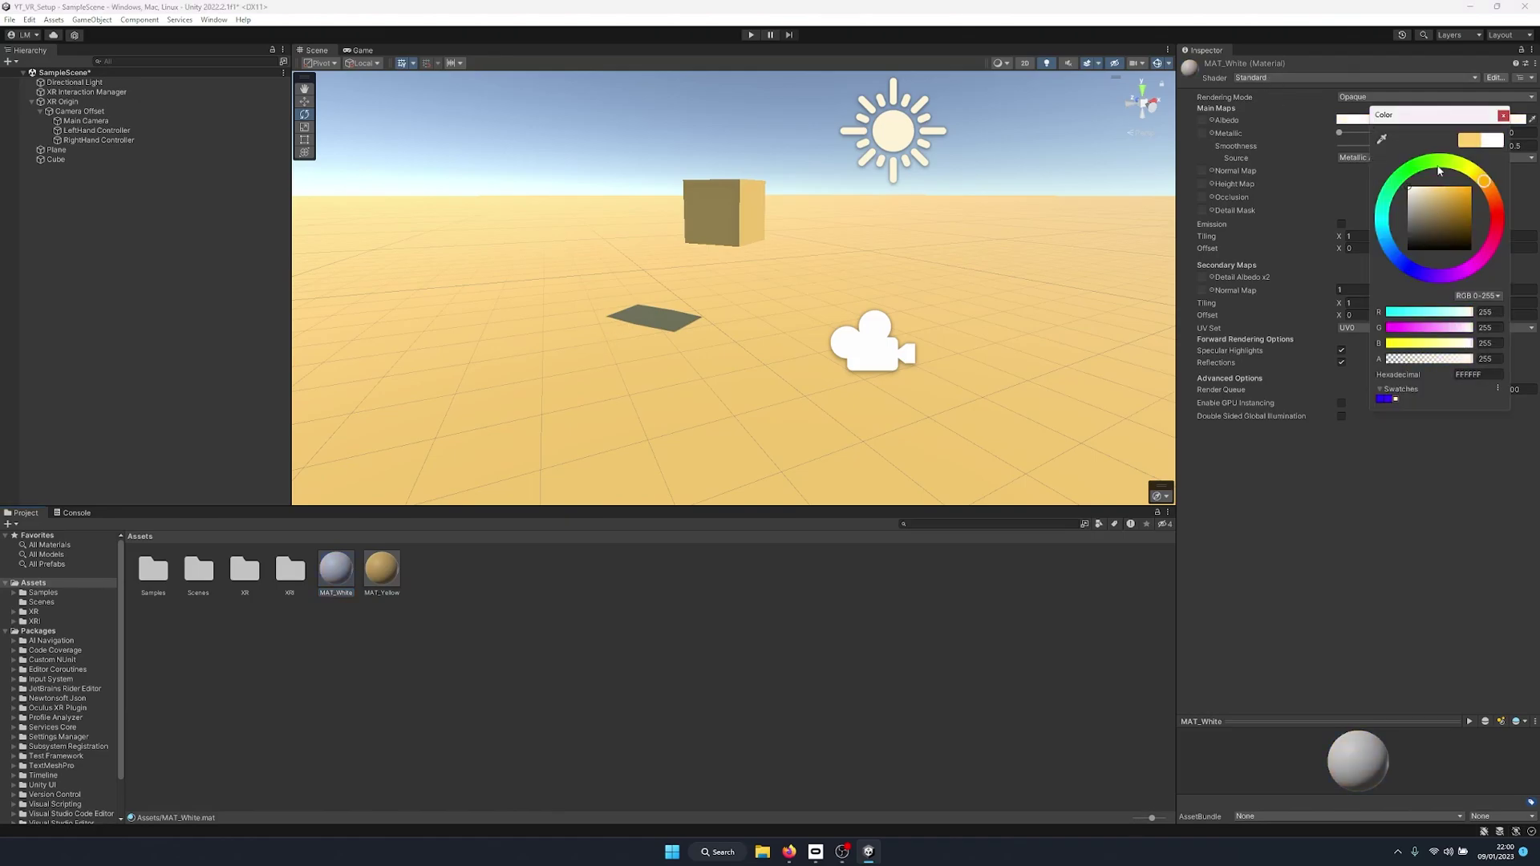
click(1503, 115)
Apply MAT_White to the cube in the scene, leaving nothing selected
drag(336, 569, 755, 227)
right_drag(755, 227, 797, 214)
click(663, 204)
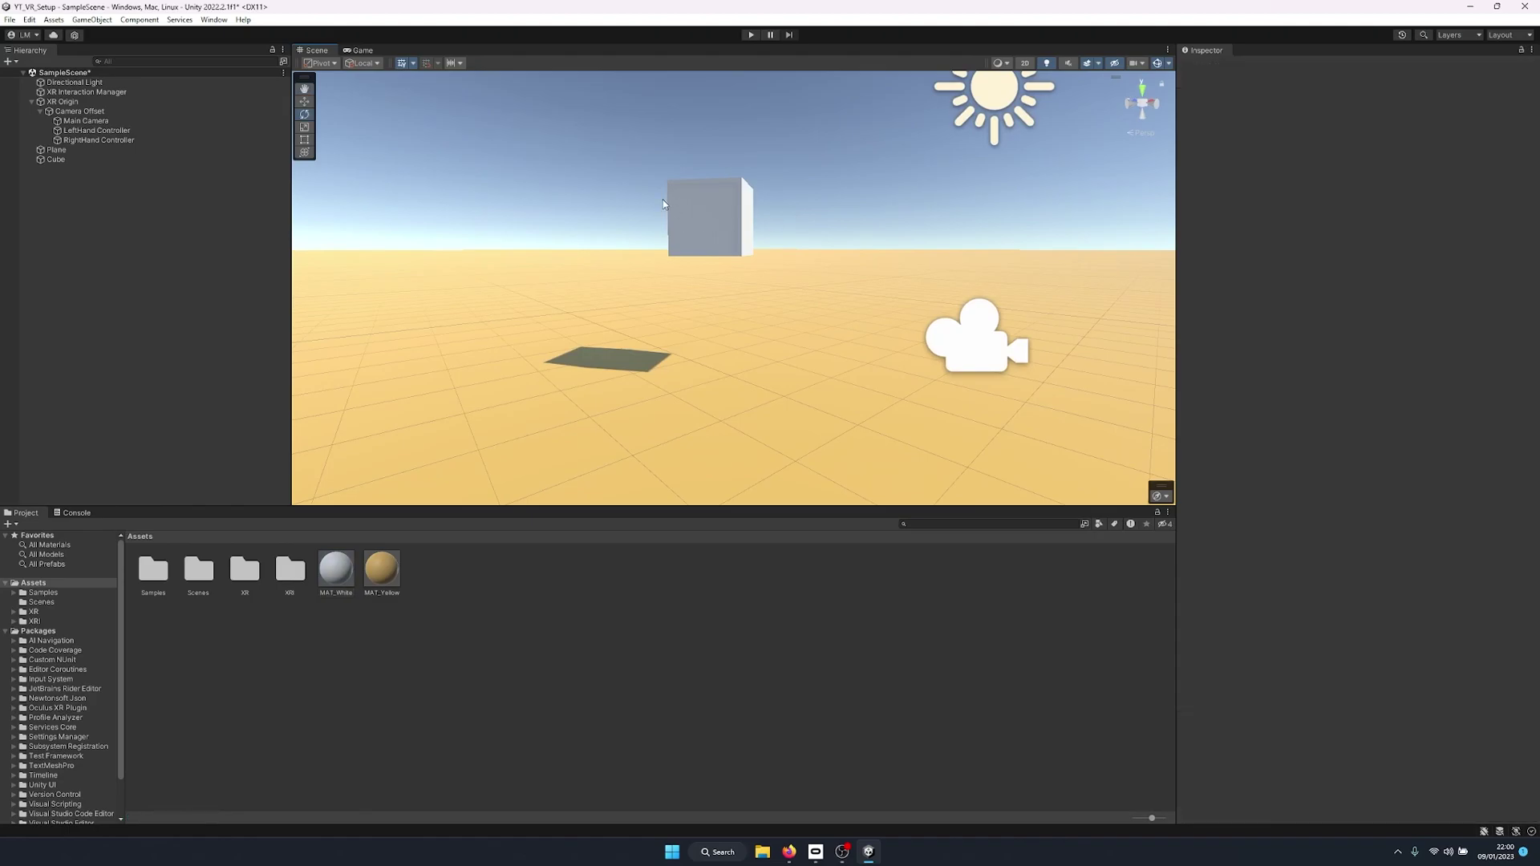
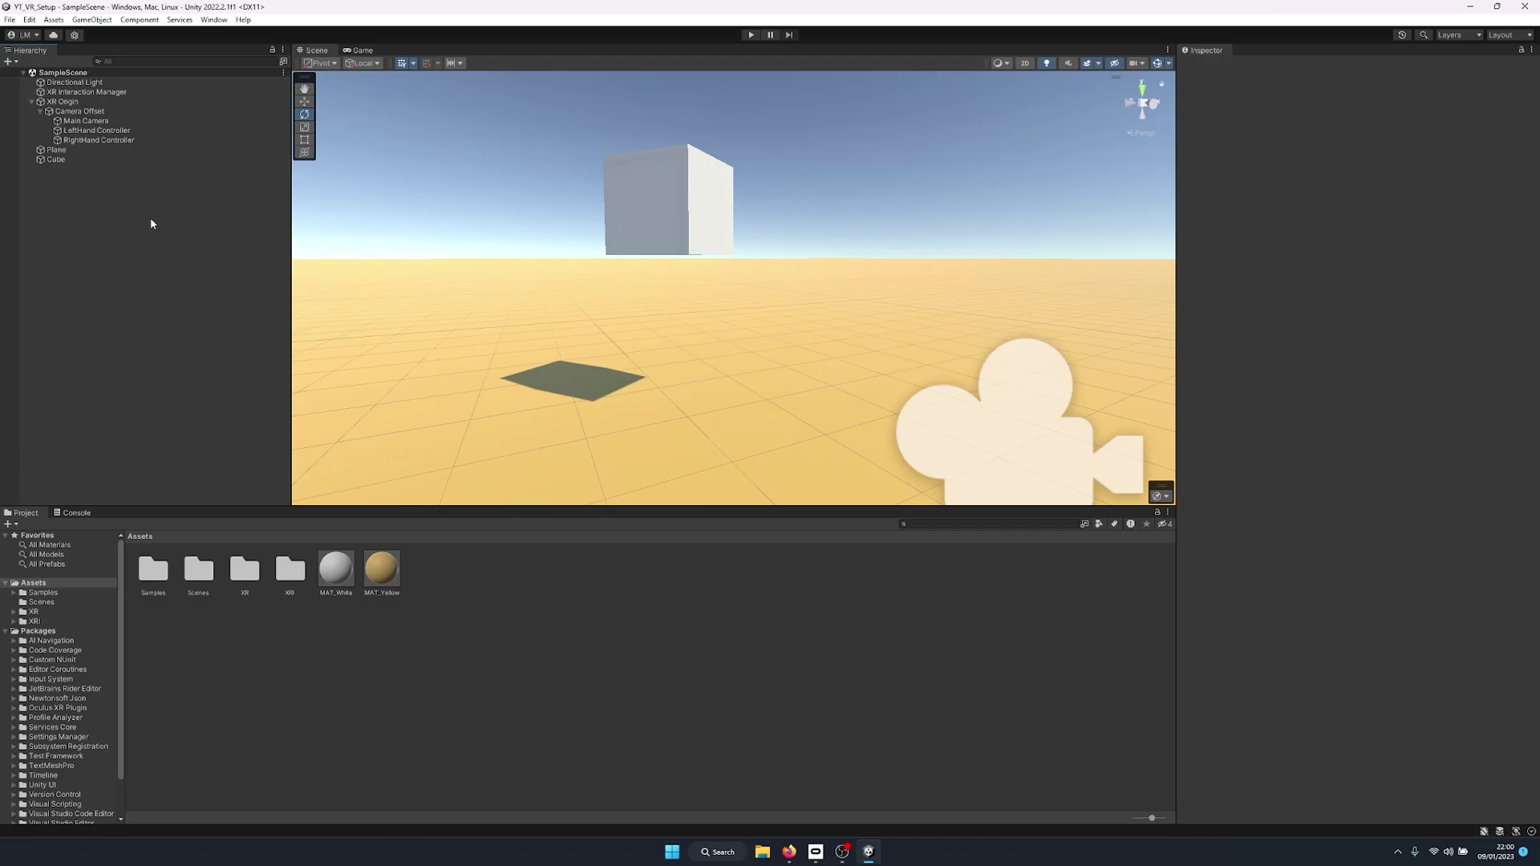
Examine the RightHand Controller object up close in the Scene view
click(131, 139)
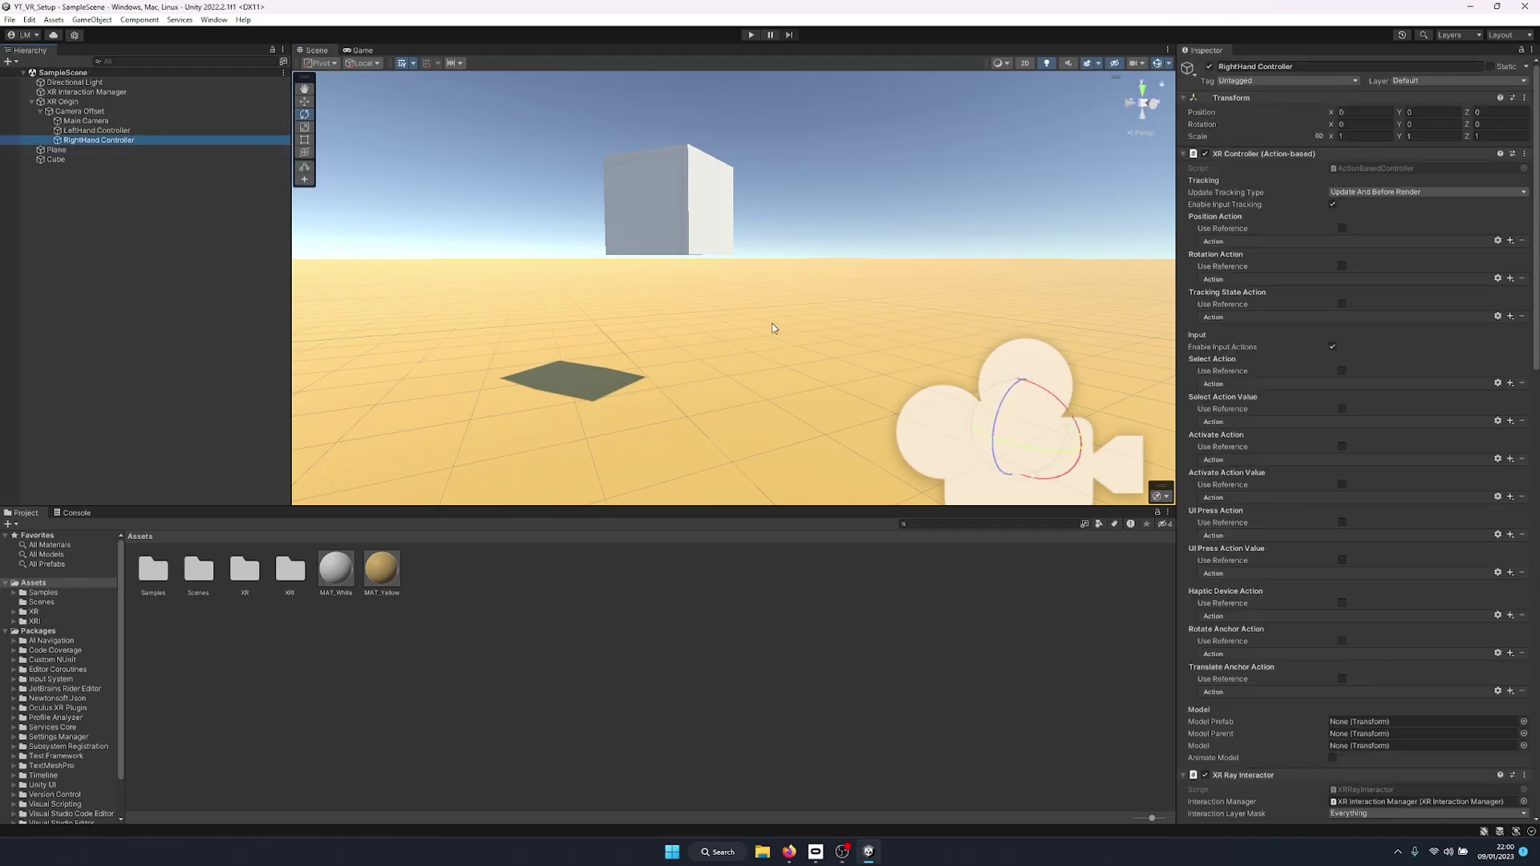
key(f)
alt+drag(676, 296, 842, 335)
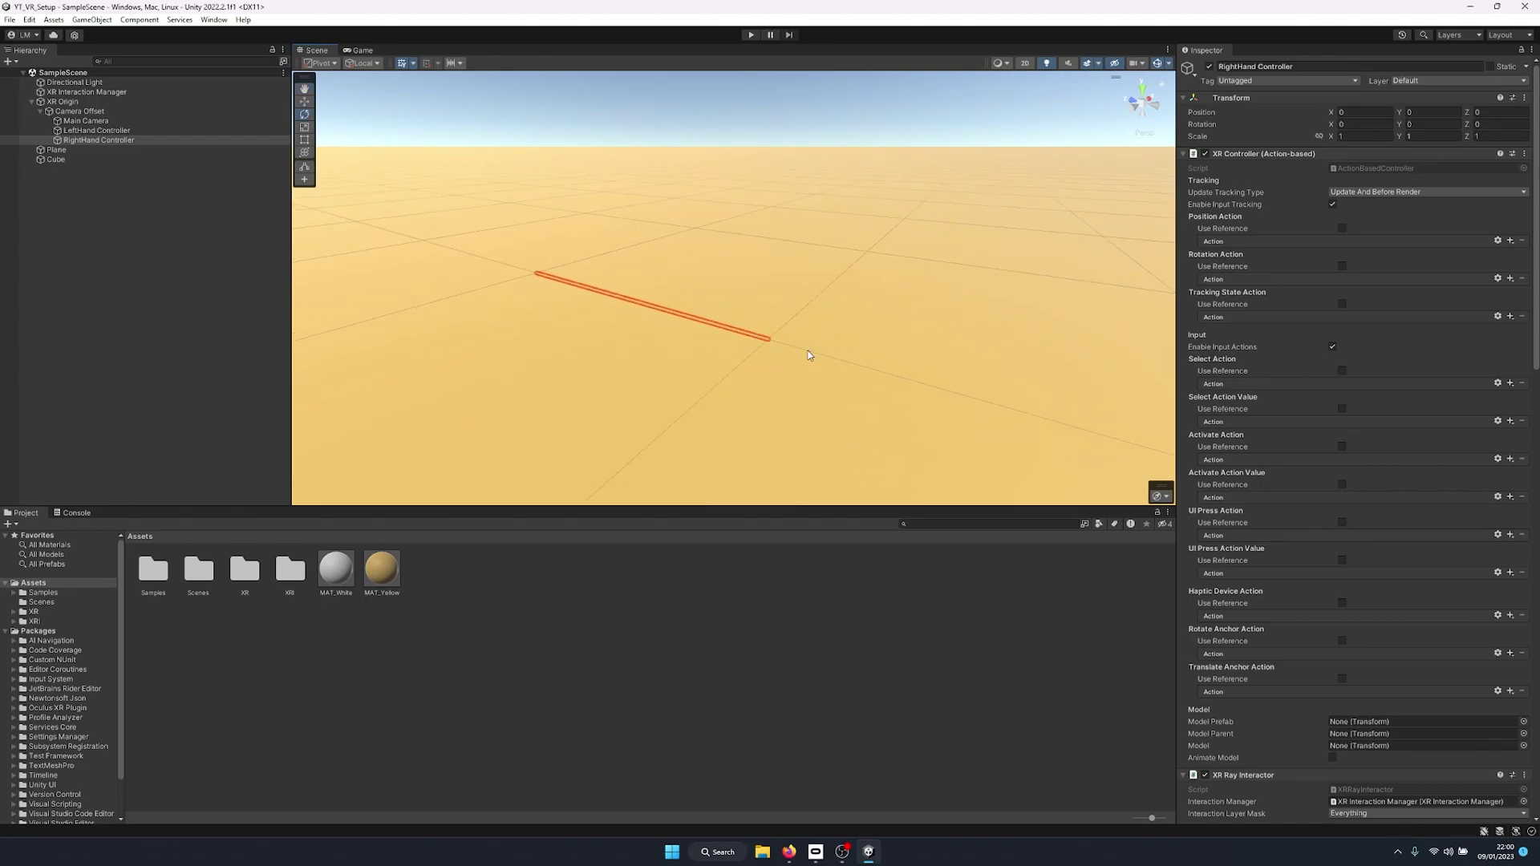
Switch to Firefox and review the Oculus Controller Art page, especially the files listed under Oculus Touch for Quest 2
click(796, 858)
click(195, 8)
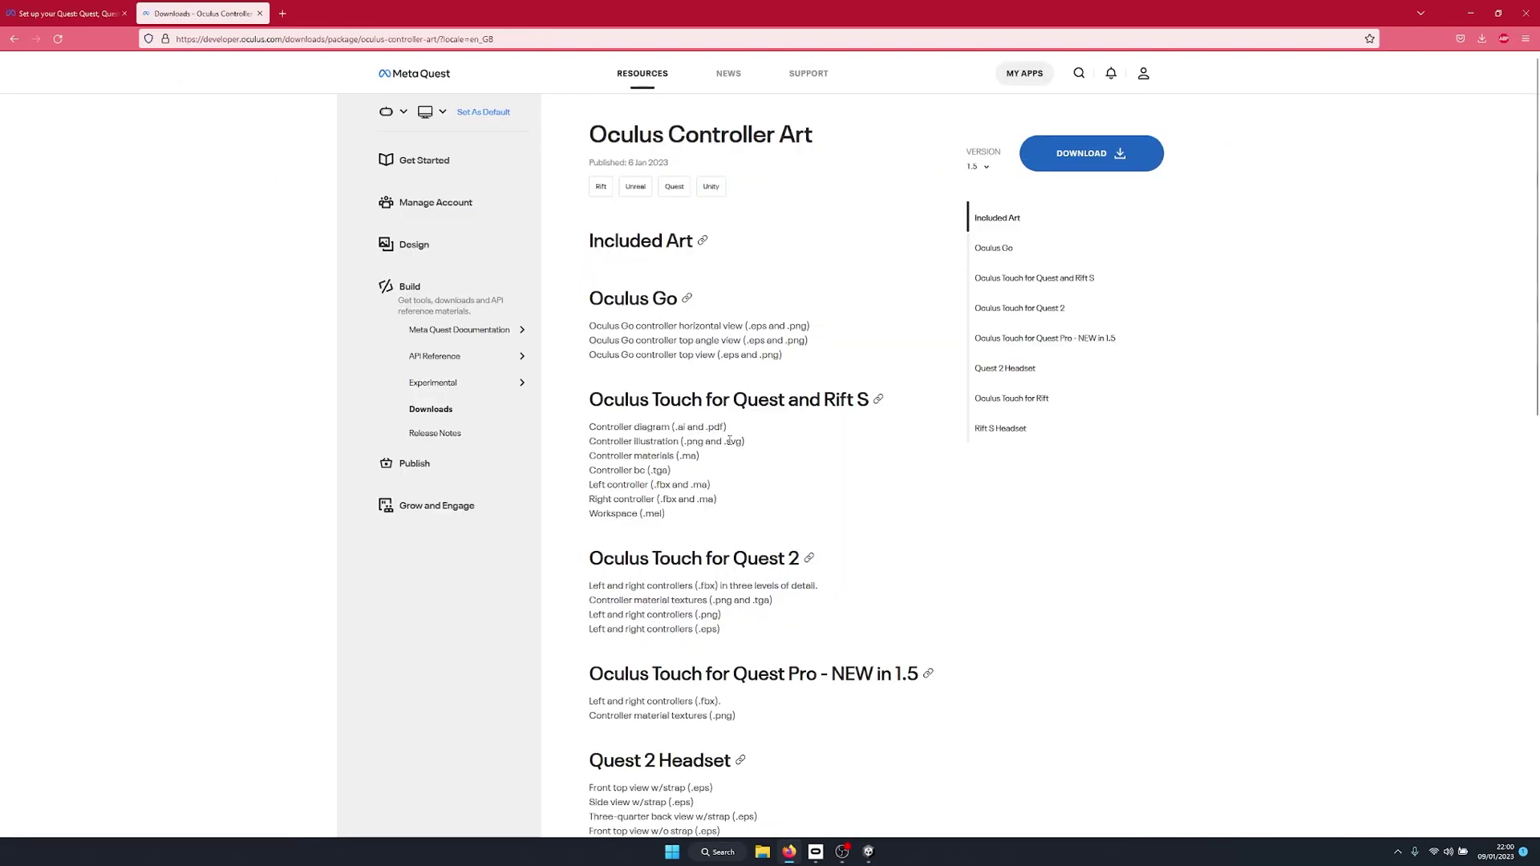
scroll(723, 597, down, 3)
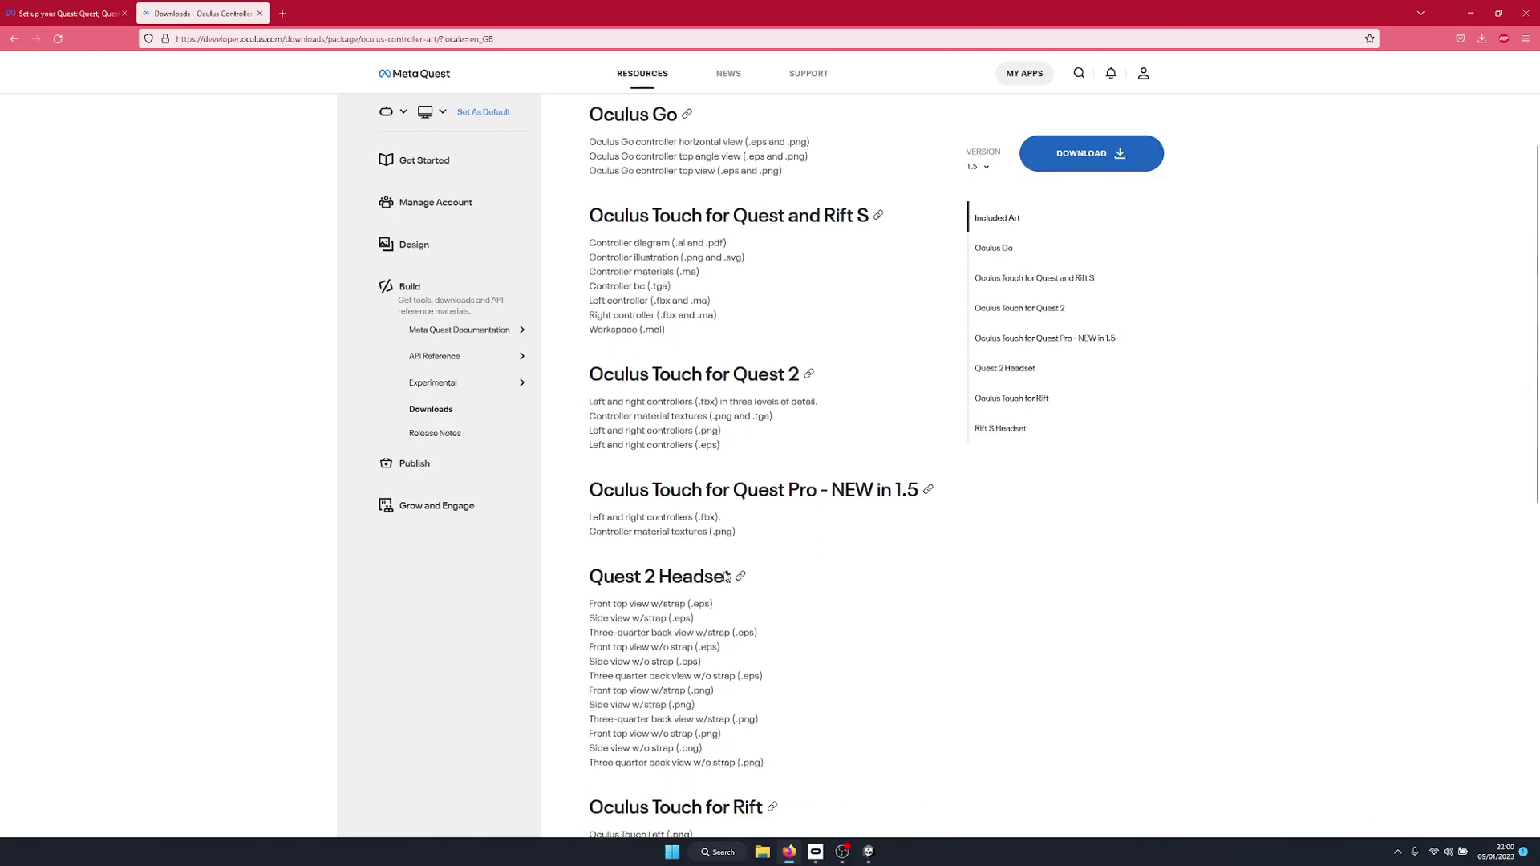
scroll(726, 521, up, 3)
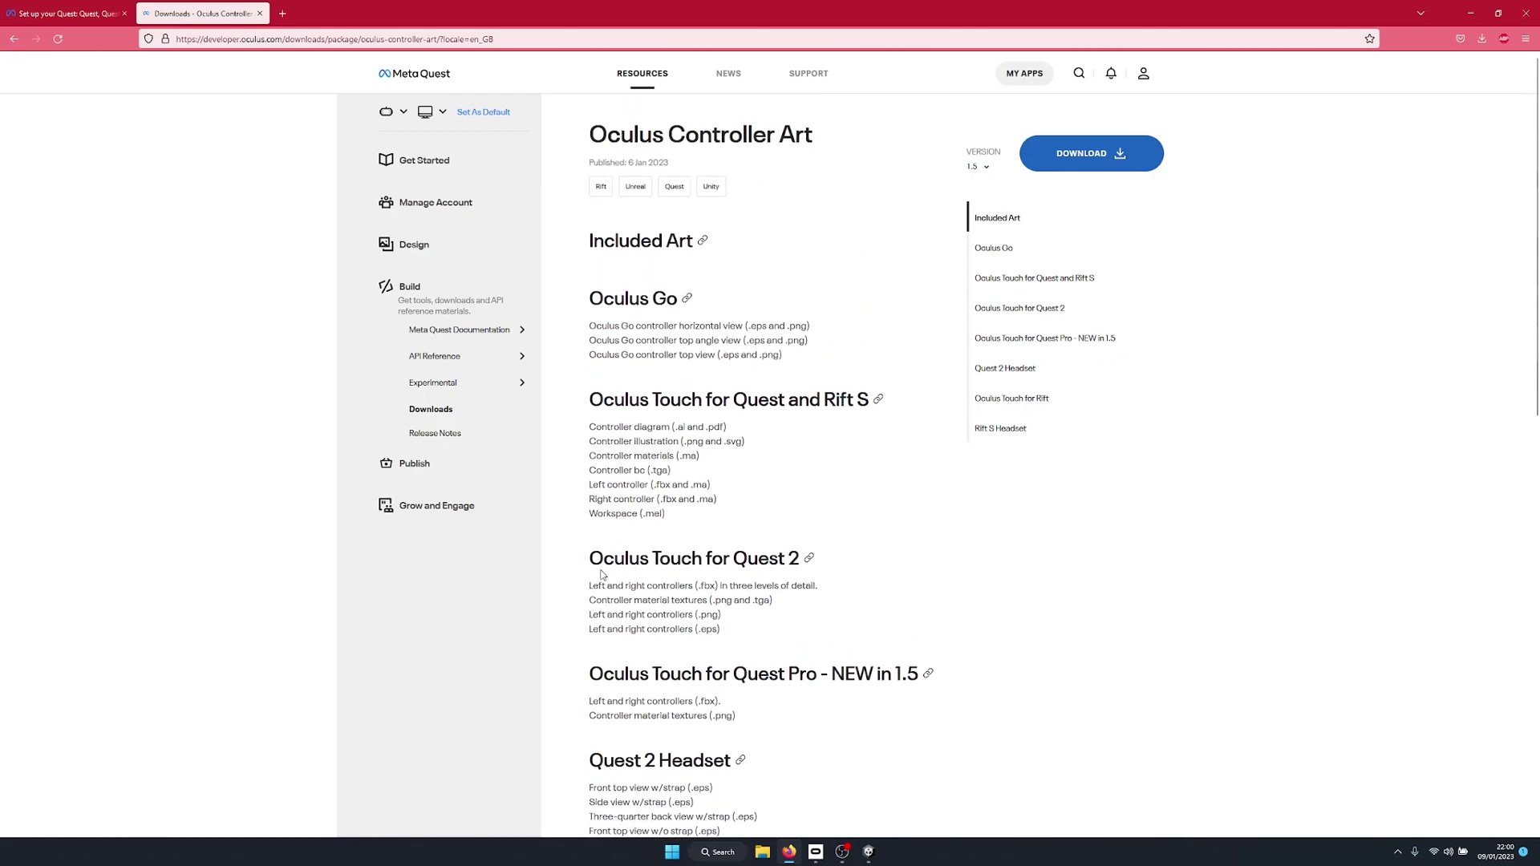
drag(589, 563, 802, 576)
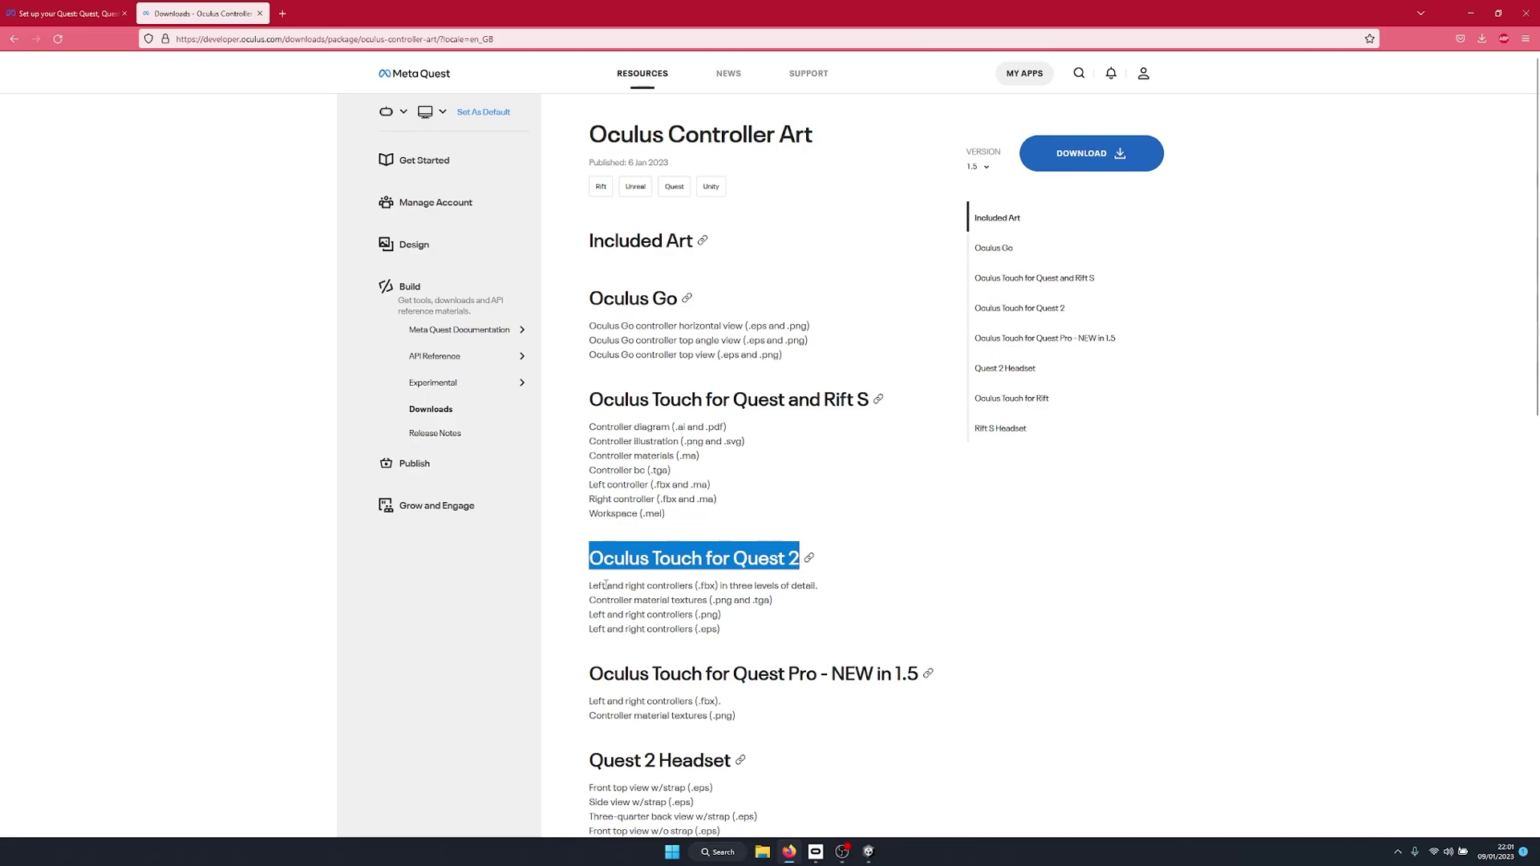
drag(590, 585, 711, 588)
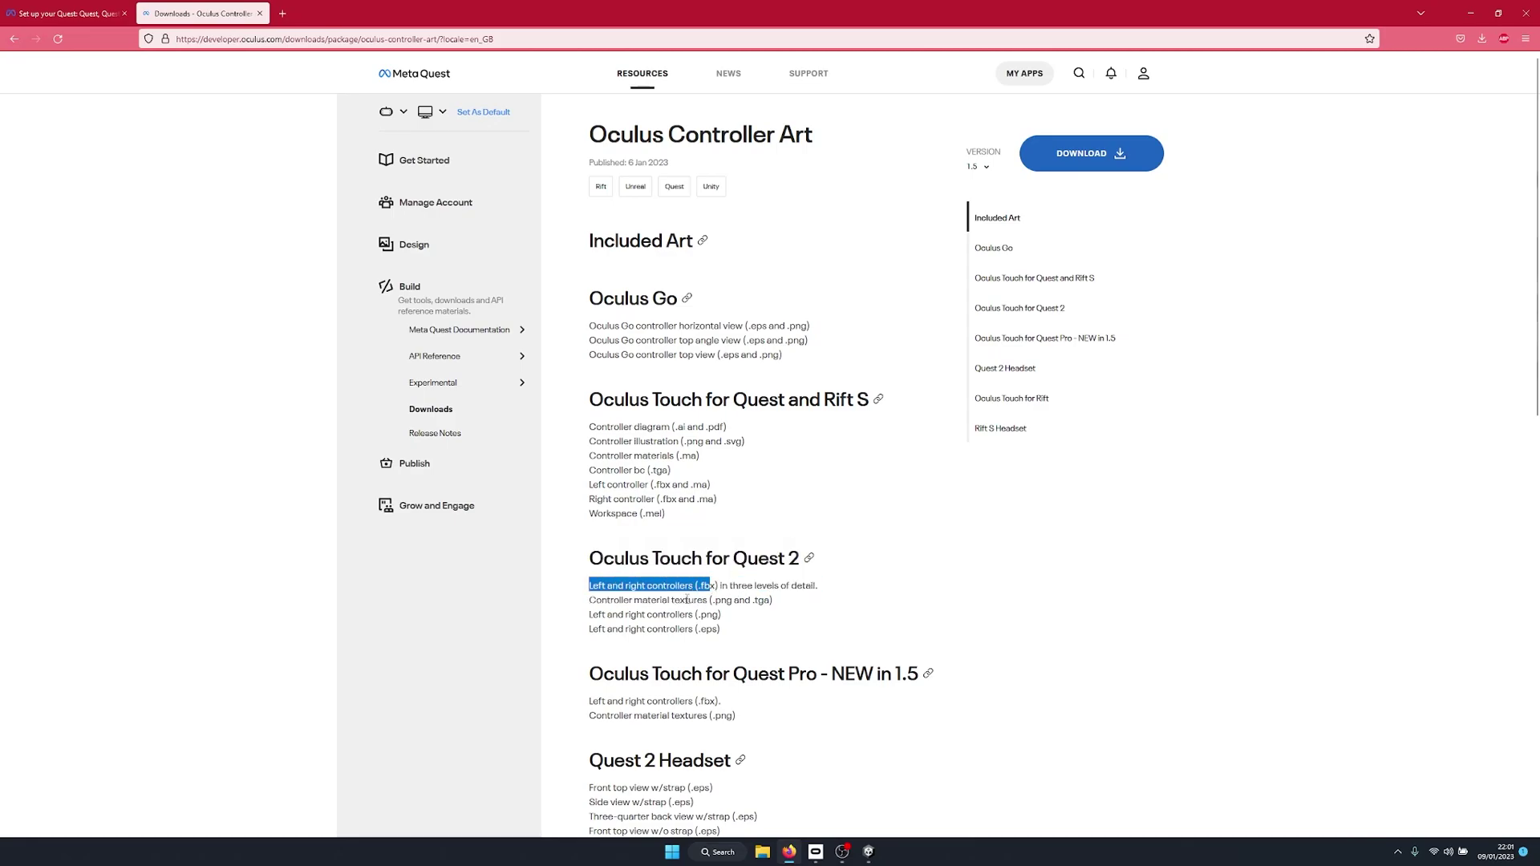
double_click(725, 600)
click(664, 602)
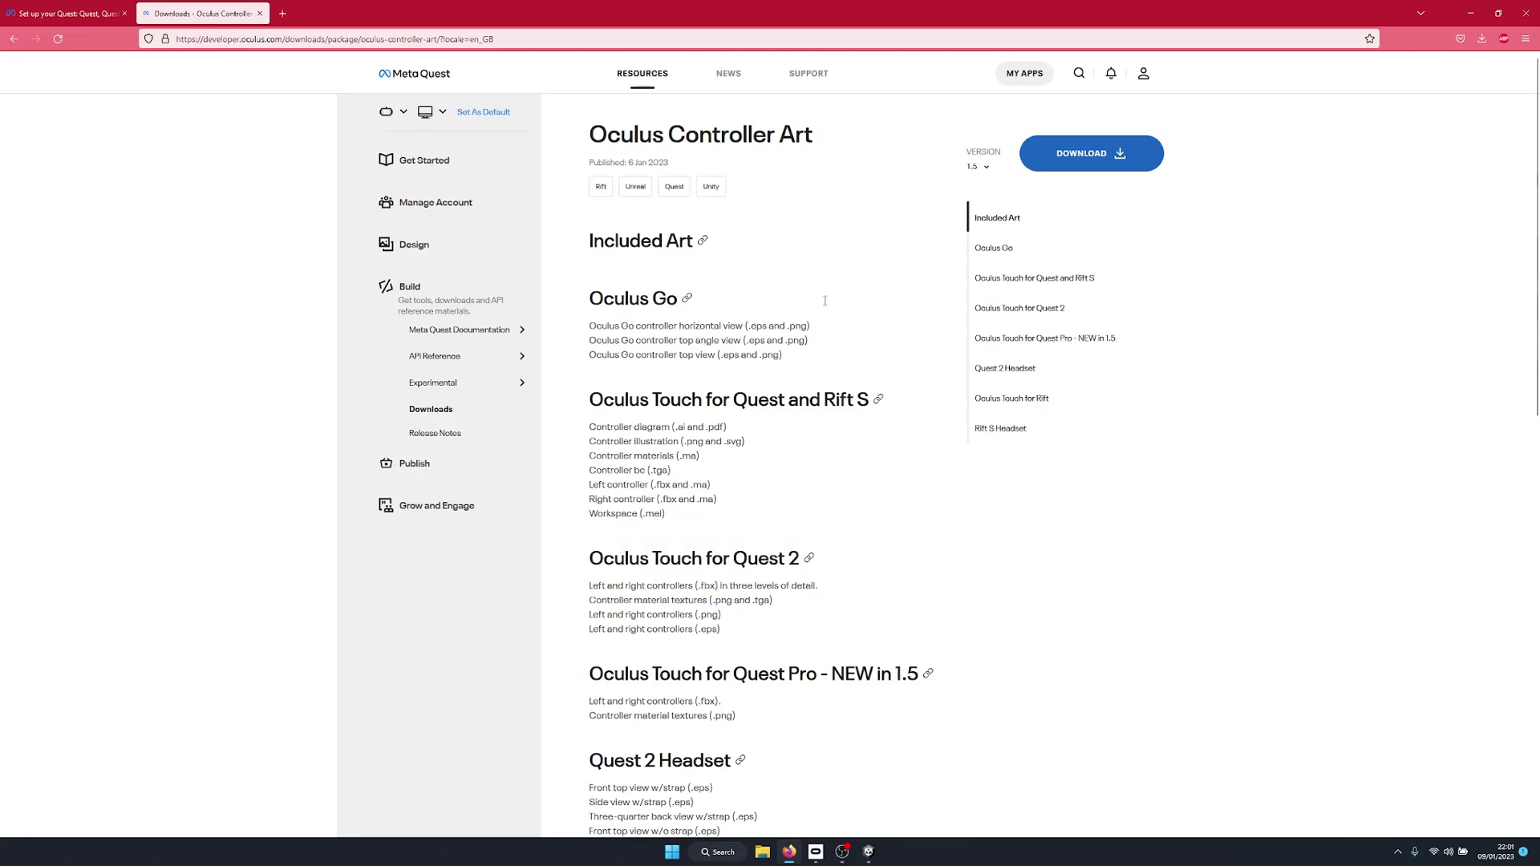
Download the Oculus Controller Art package, version 1.5, accepting its license terms
click(1095, 149)
click(732, 339)
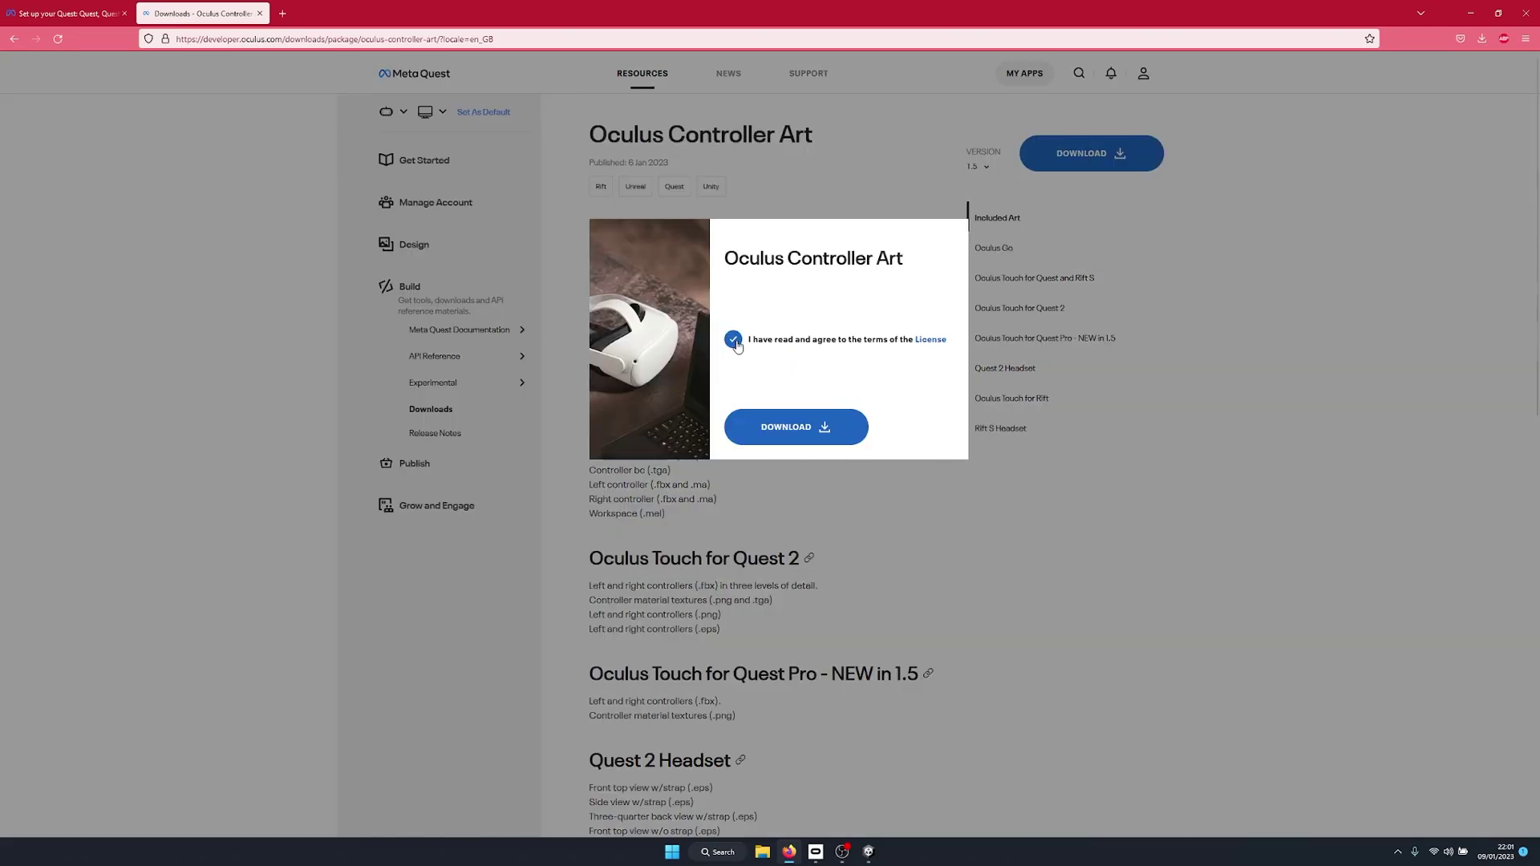
click(794, 428)
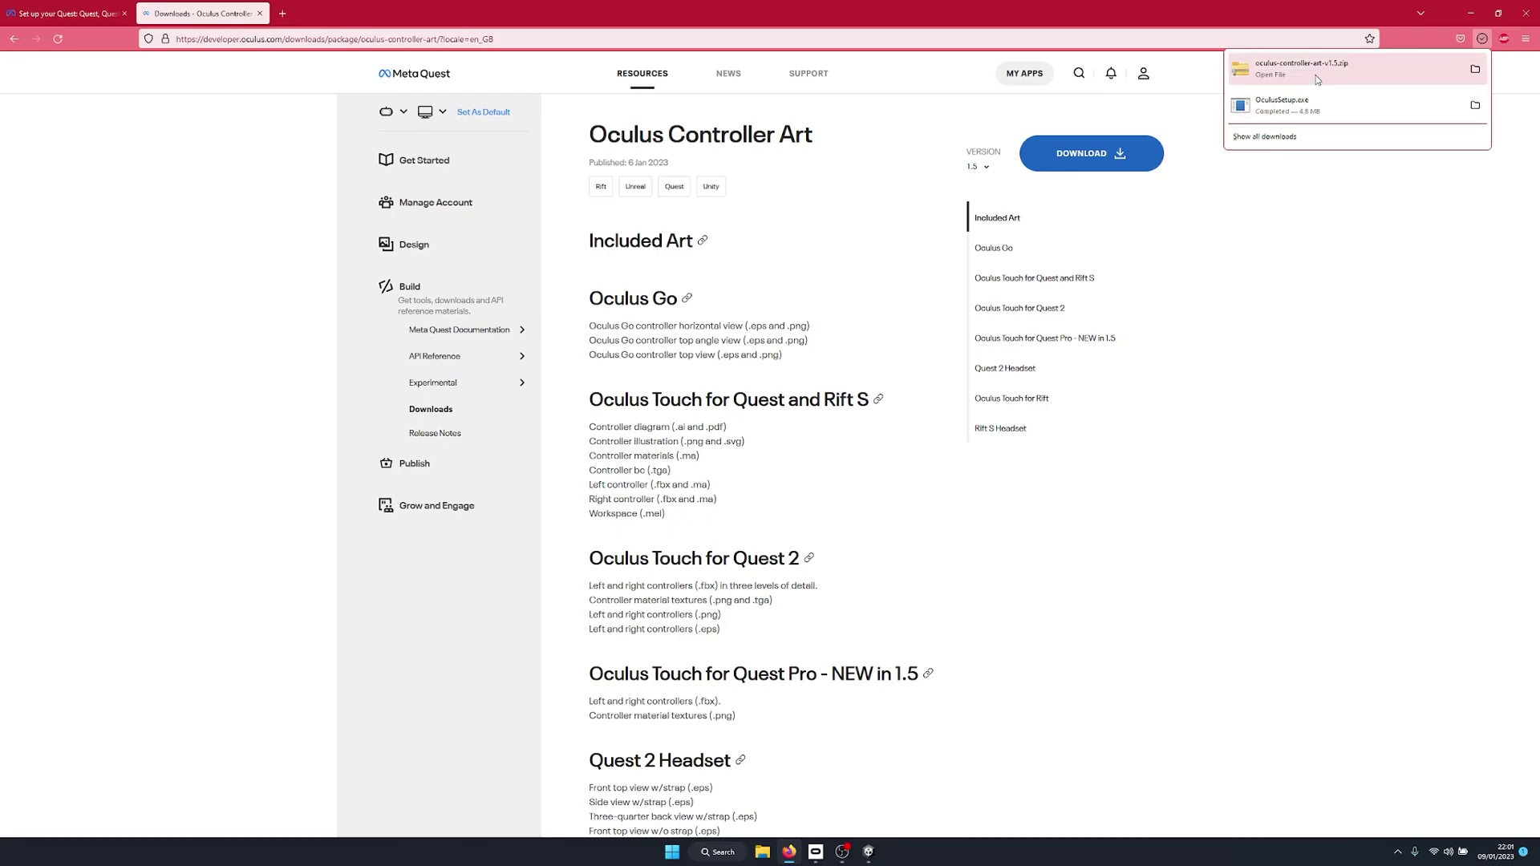
Open the downloaded oculus-controller-art-v1.5.zip and copy its oculus-controller-art-v1.5 folder into the Downloads folder
click(1316, 80)
double_click(597, 348)
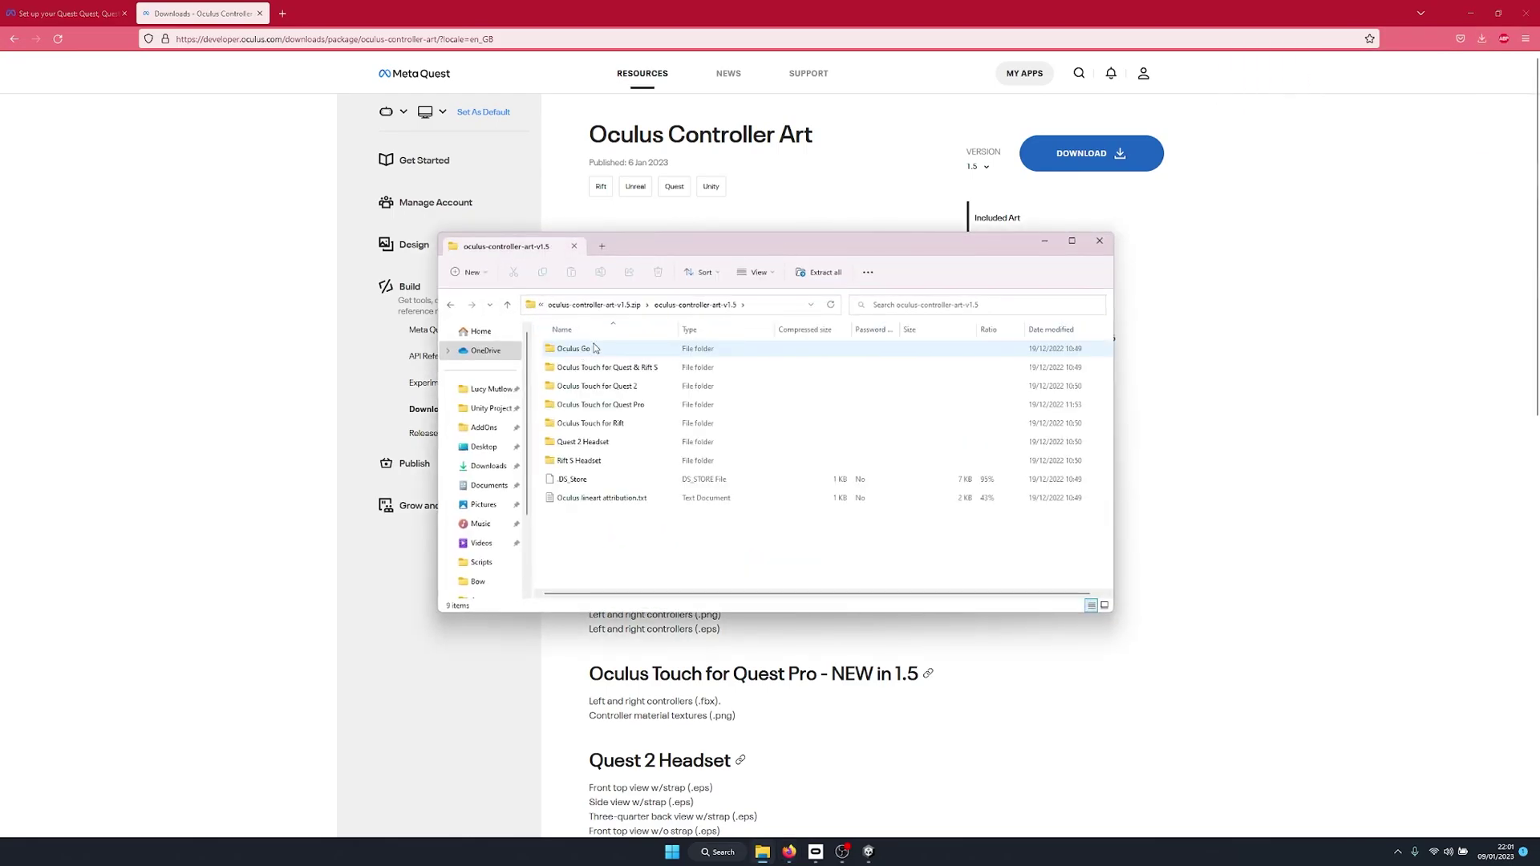
click(451, 305)
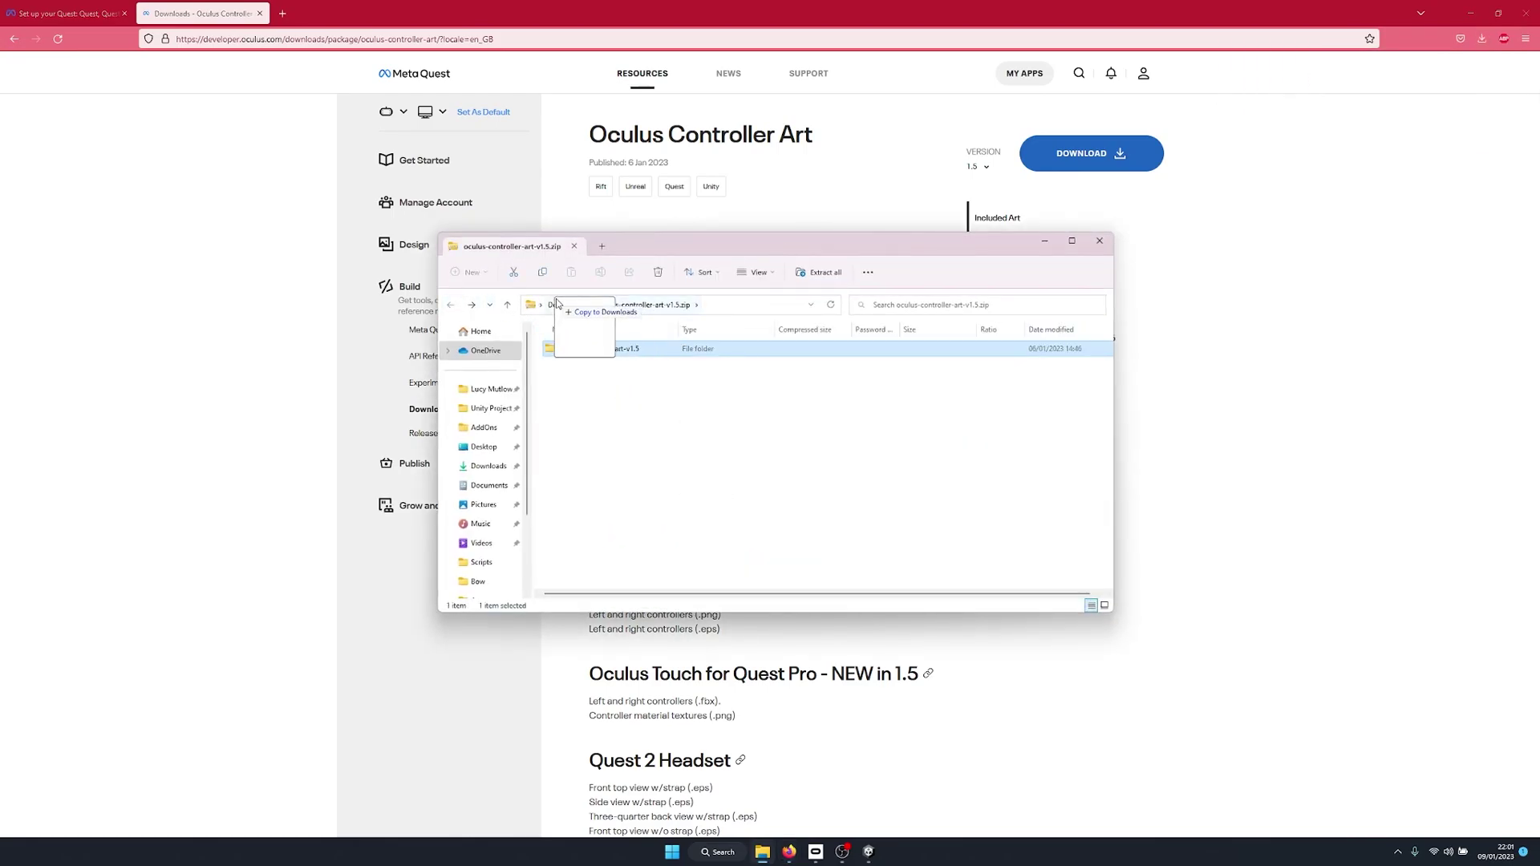
click(565, 305)
key(ctrl+v)
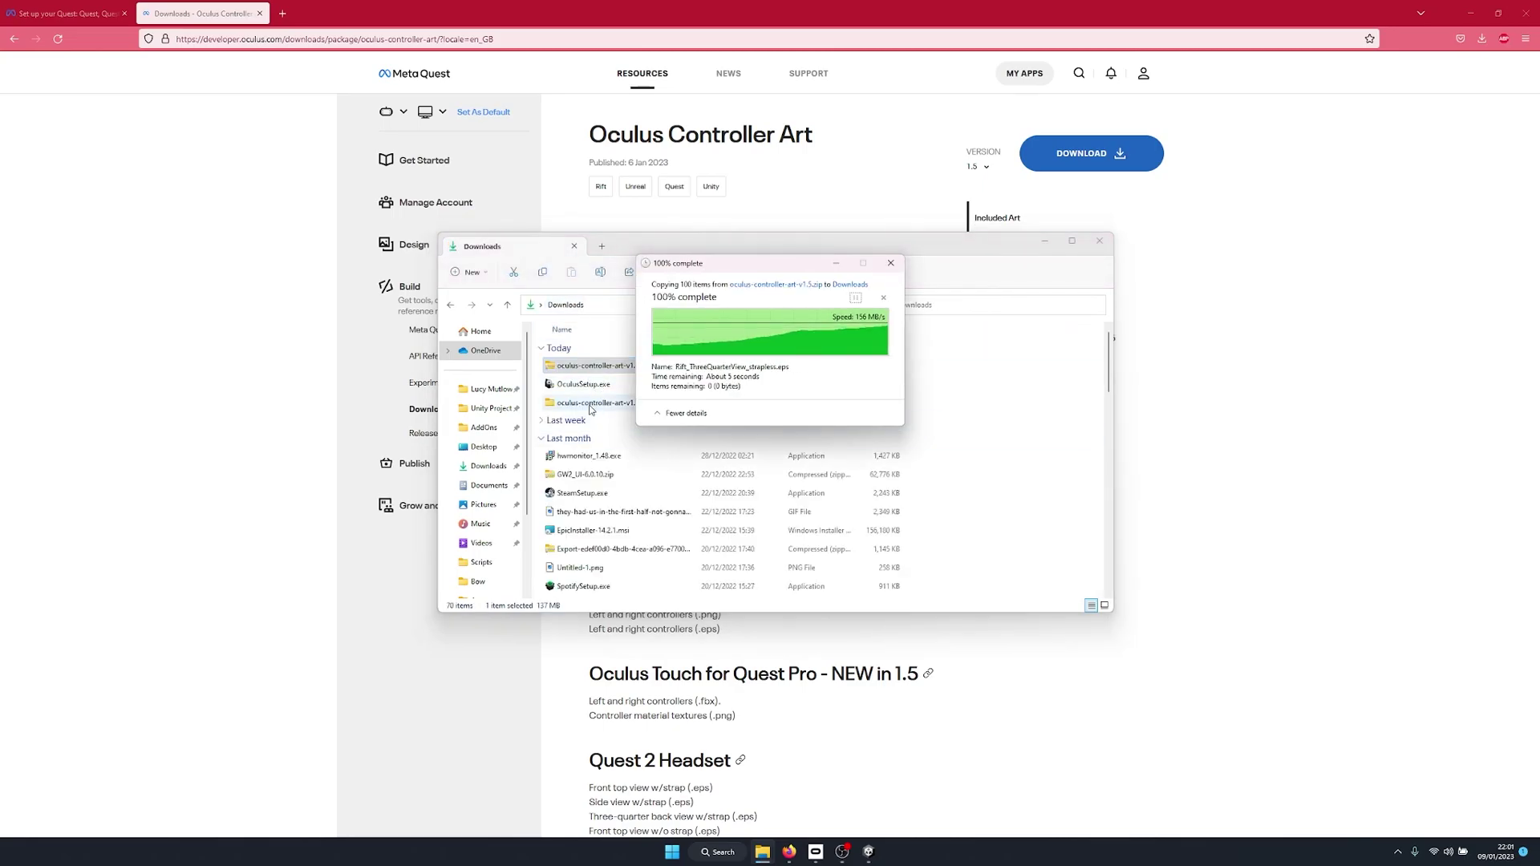
Import quest2_controllers_div0.fbx from the Oculus Touch for Quest 2 folder into the Unity project's Assets folder and inspect its preview
key(alt+Tab)
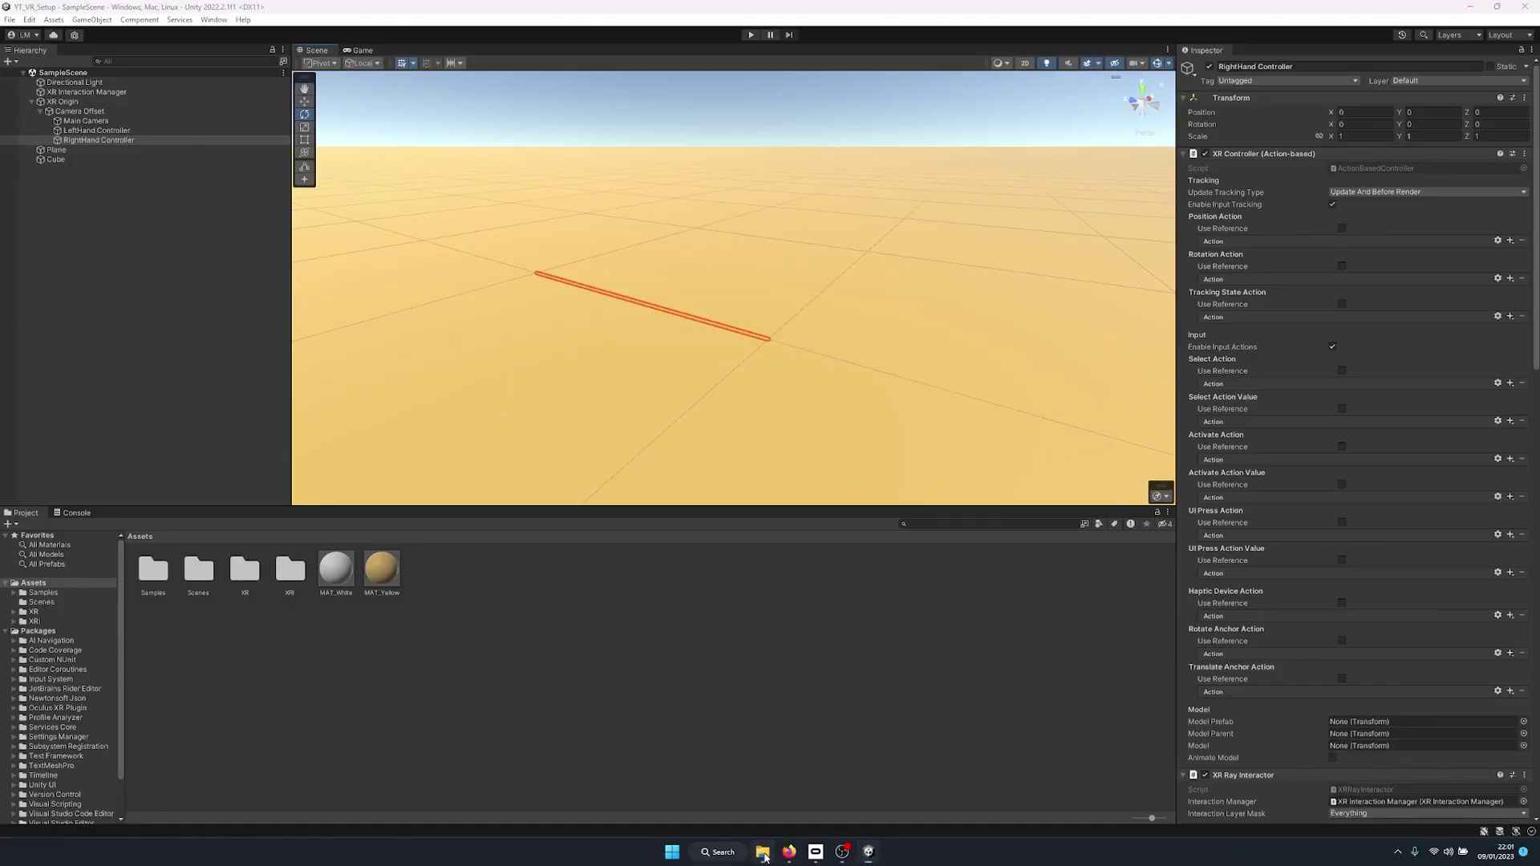
key(alt+Tab)
double_click(567, 402)
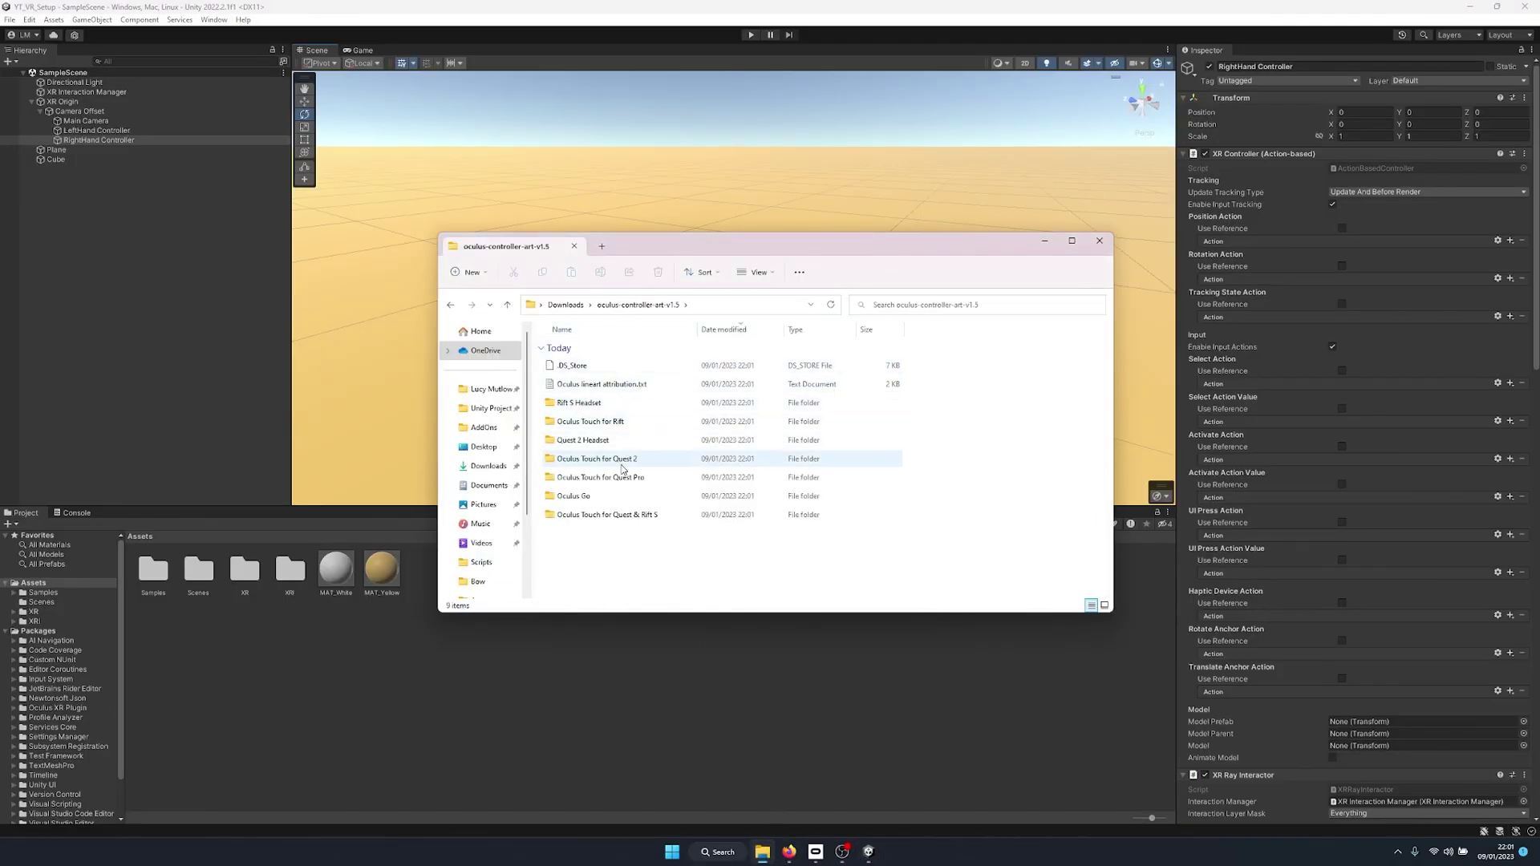
double_click(576, 461)
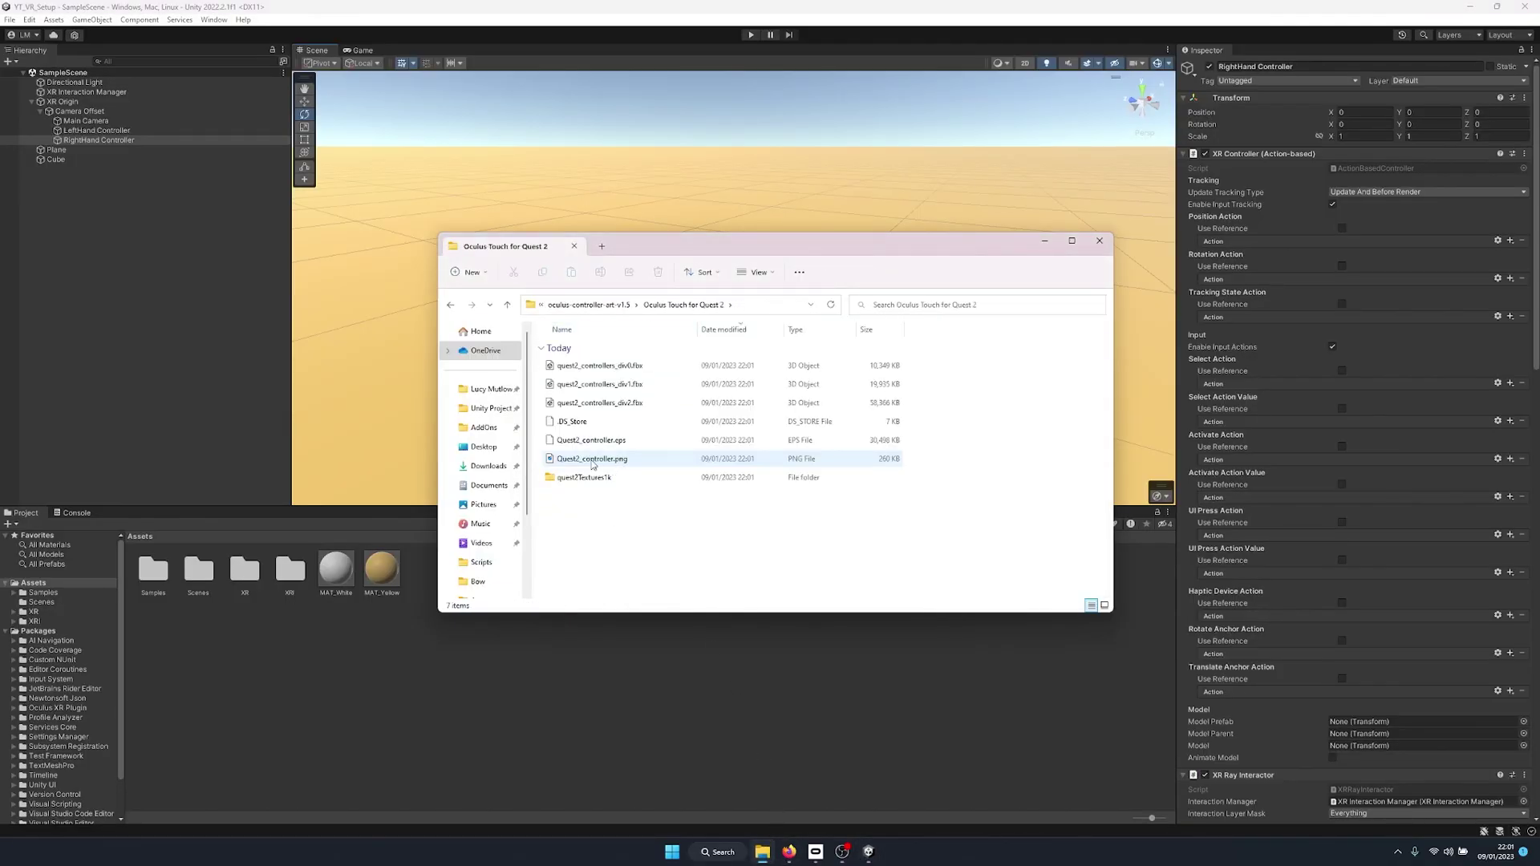
click(628, 373)
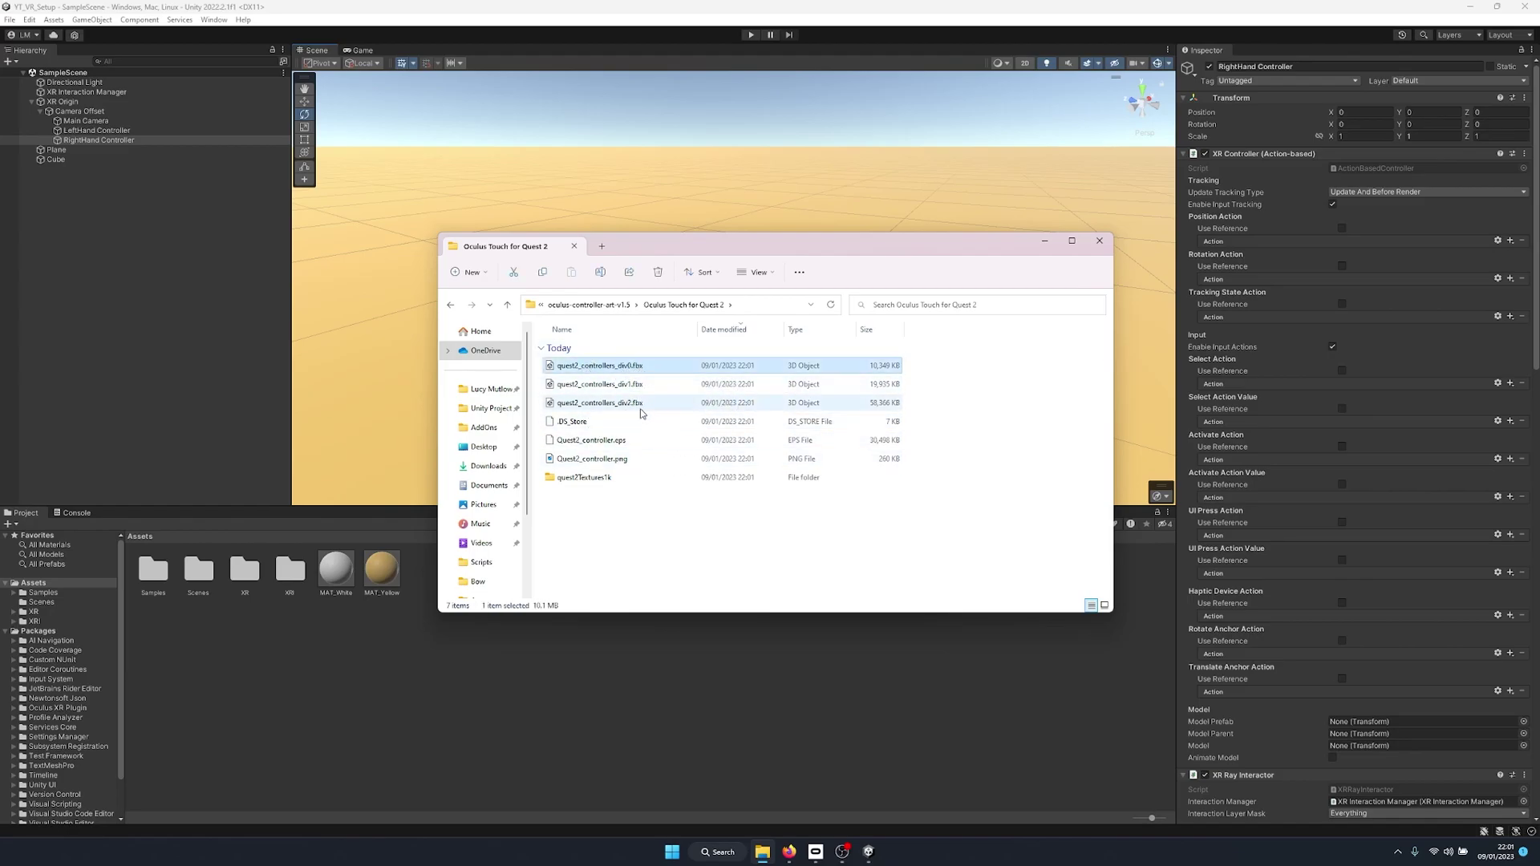
drag(630, 370, 609, 718)
click(422, 567)
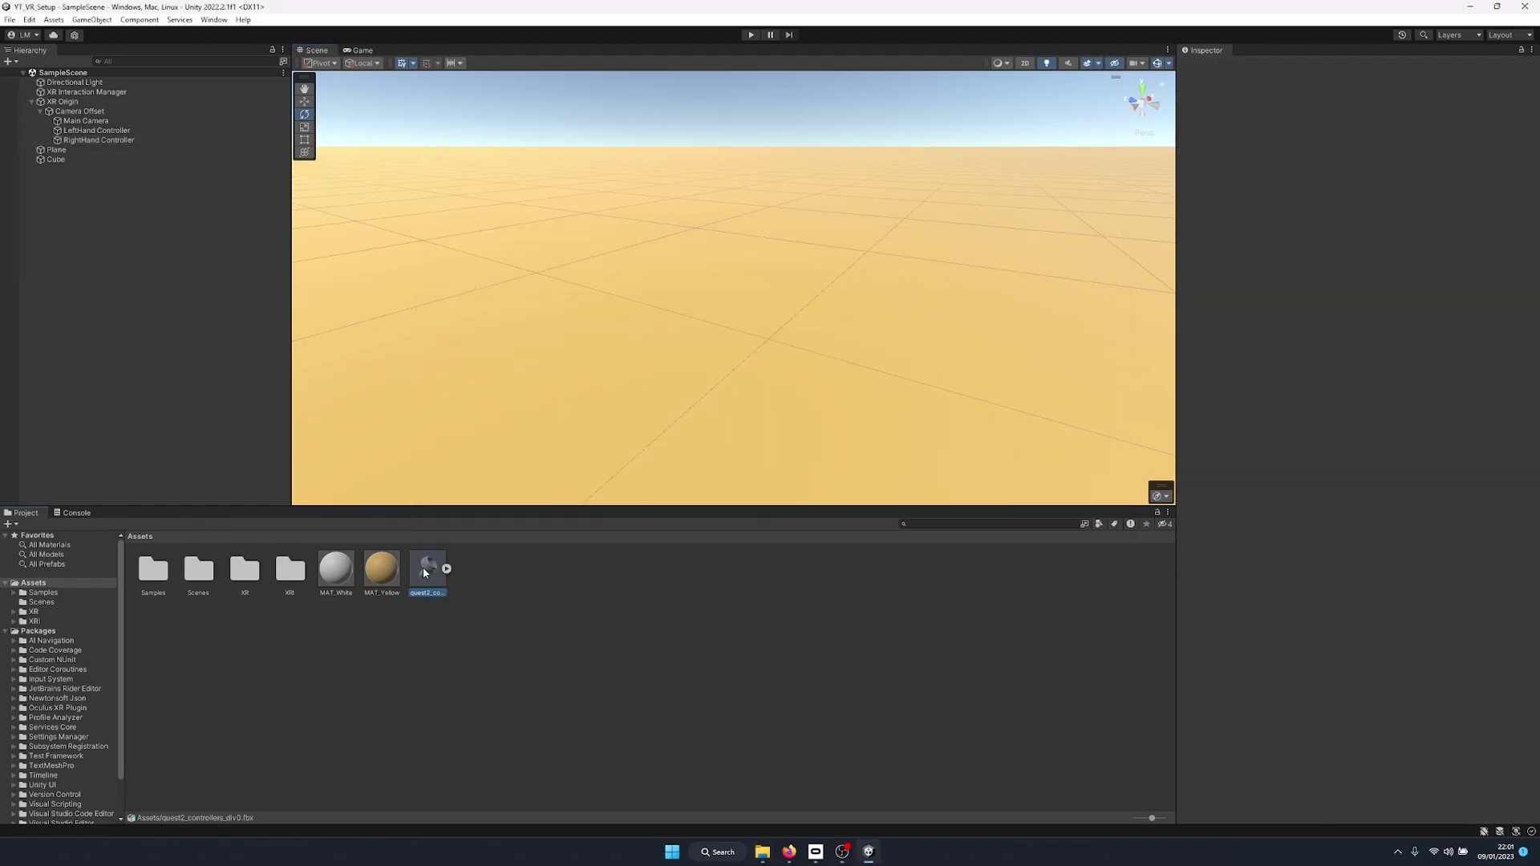
drag(1380, 768, 1408, 767)
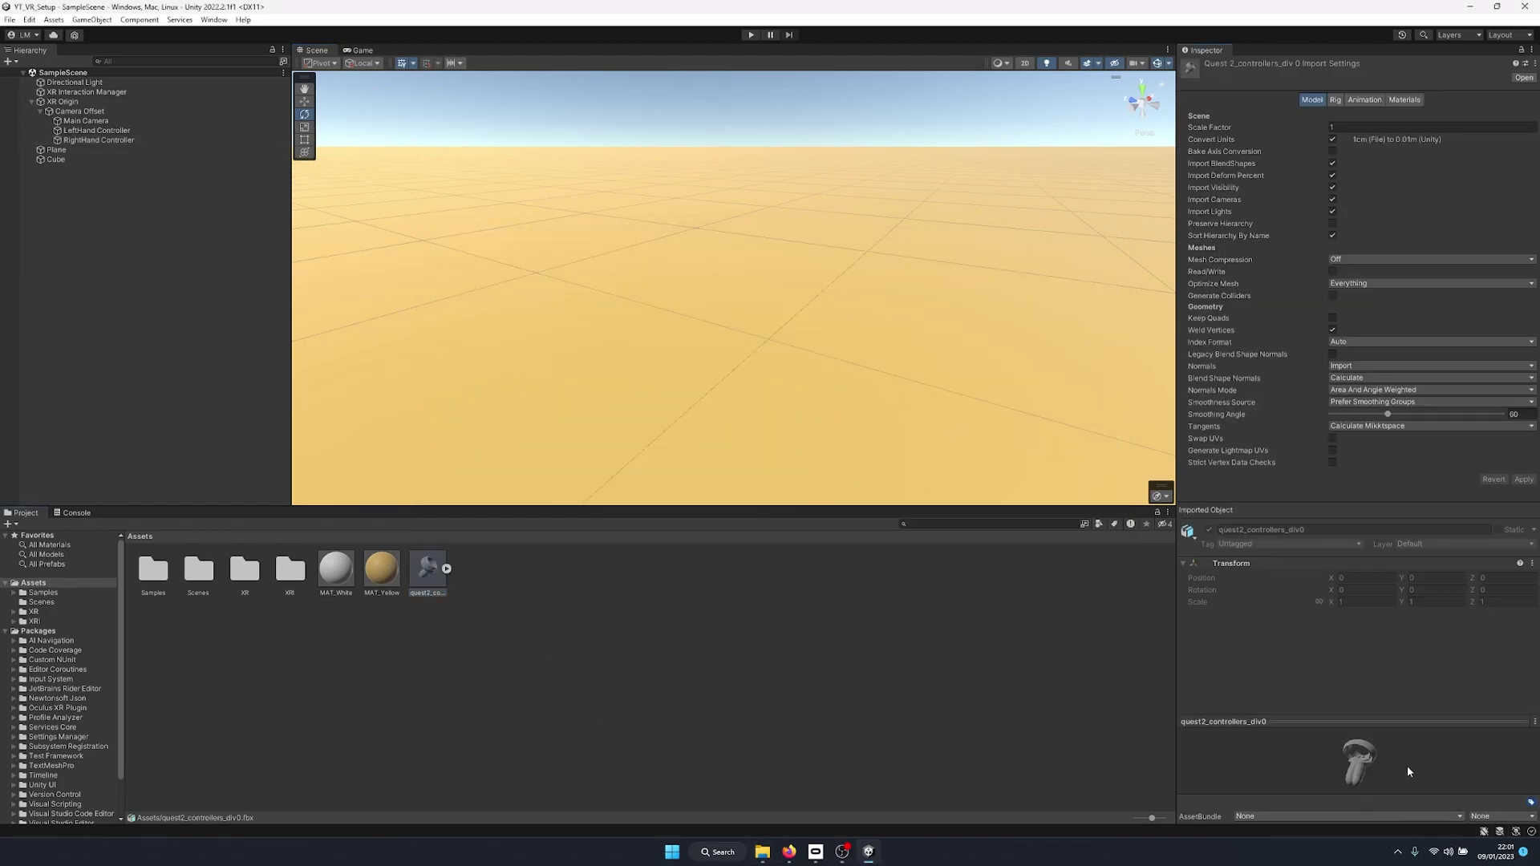
Import the nextControllerBoth_color1k.png texture from the quest2Textures1k folder into the Unity project's Assets folder
click(771, 853)
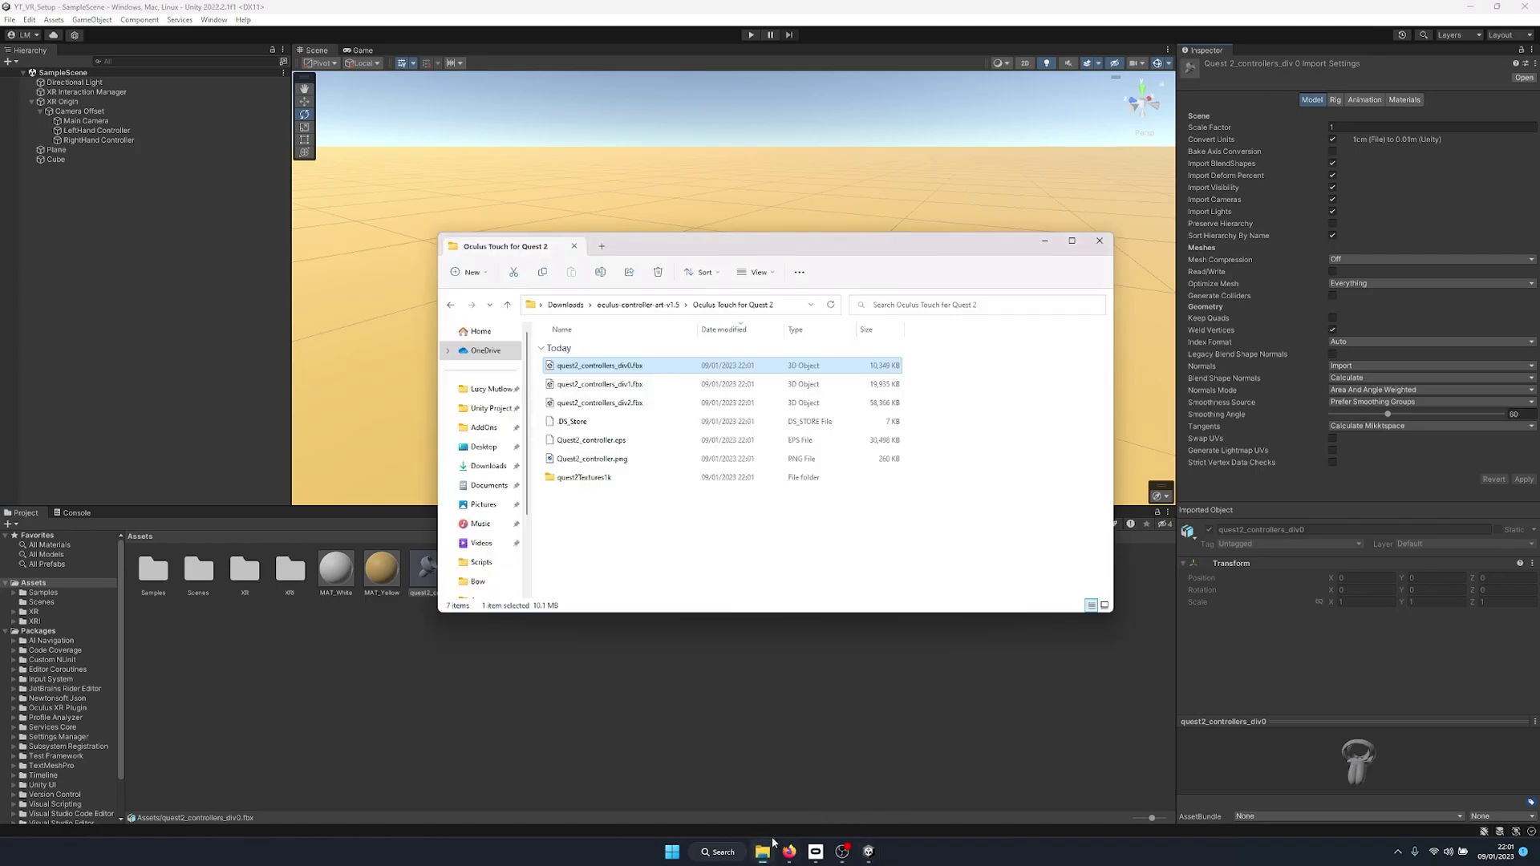
double_click(627, 477)
drag(595, 367, 523, 698)
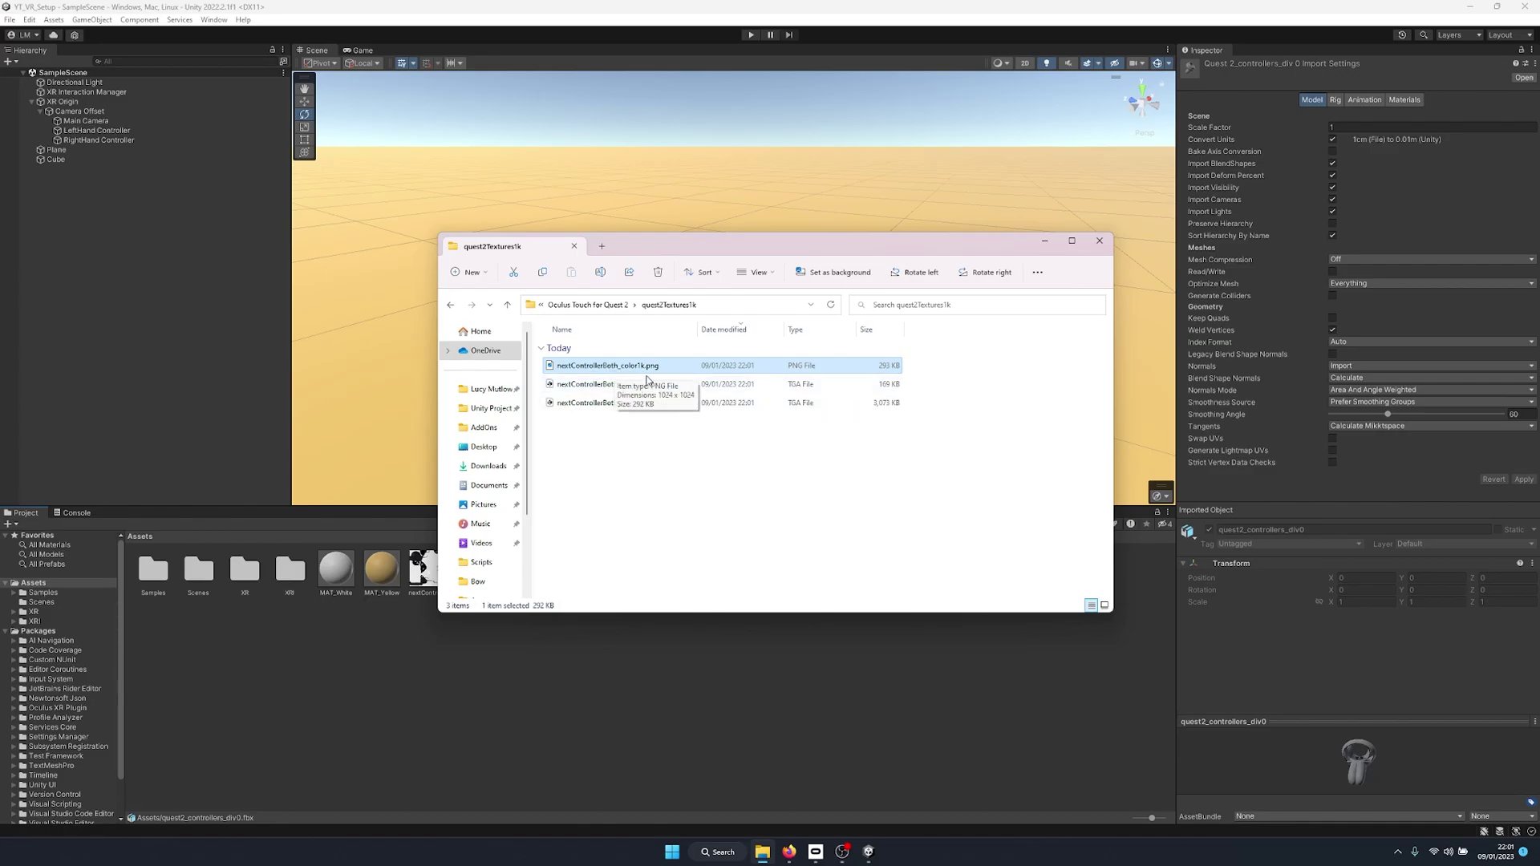
click(522, 700)
click(425, 574)
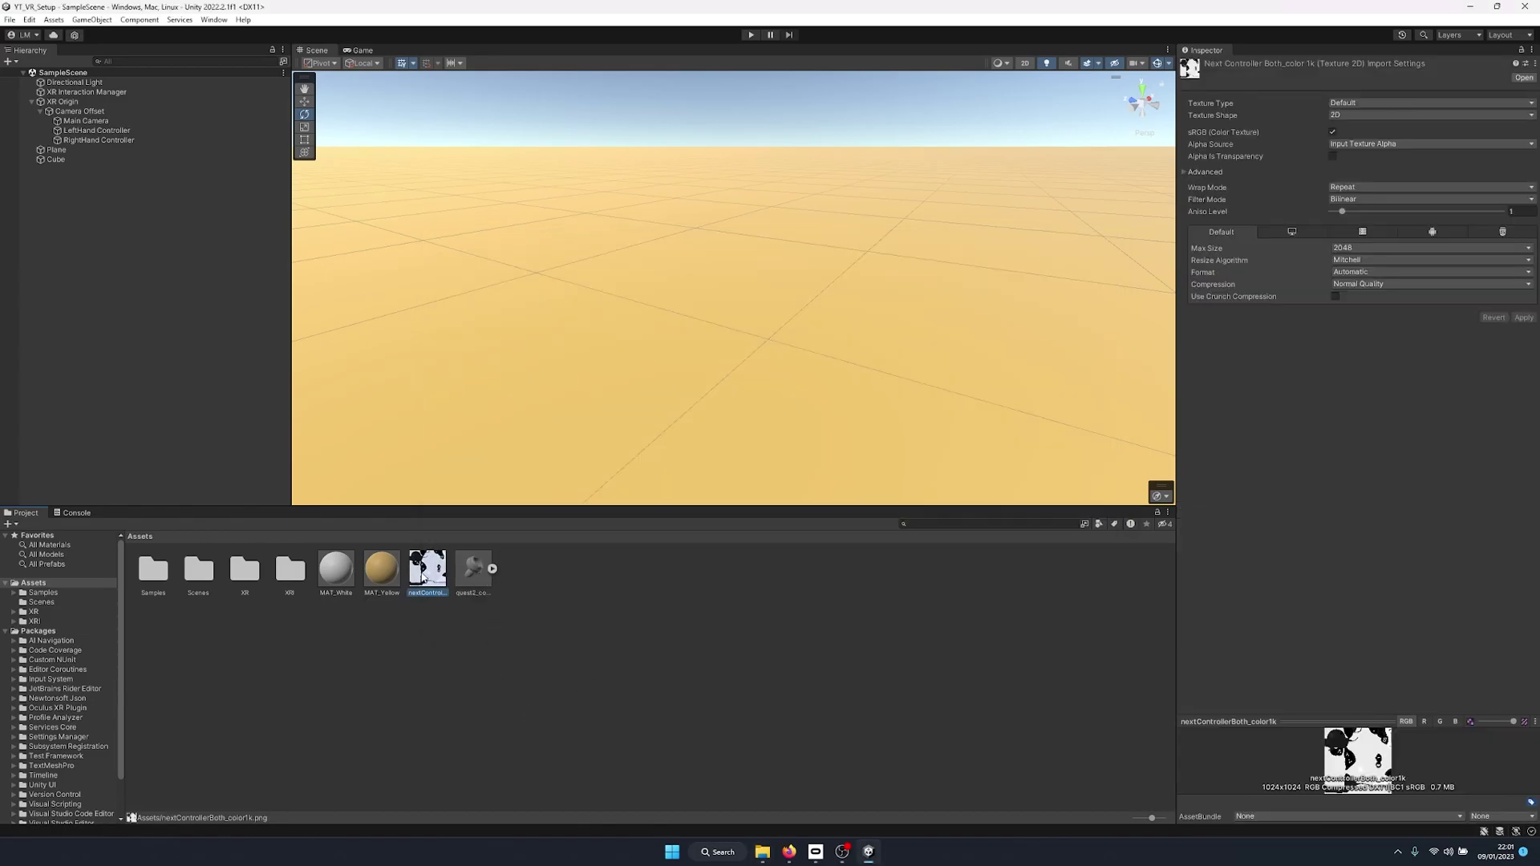
Create a material named MAT_Quest2_Controllers in Assets and assign the nextControllerBoth_color1k texture as its albedo map
right_click(523, 589)
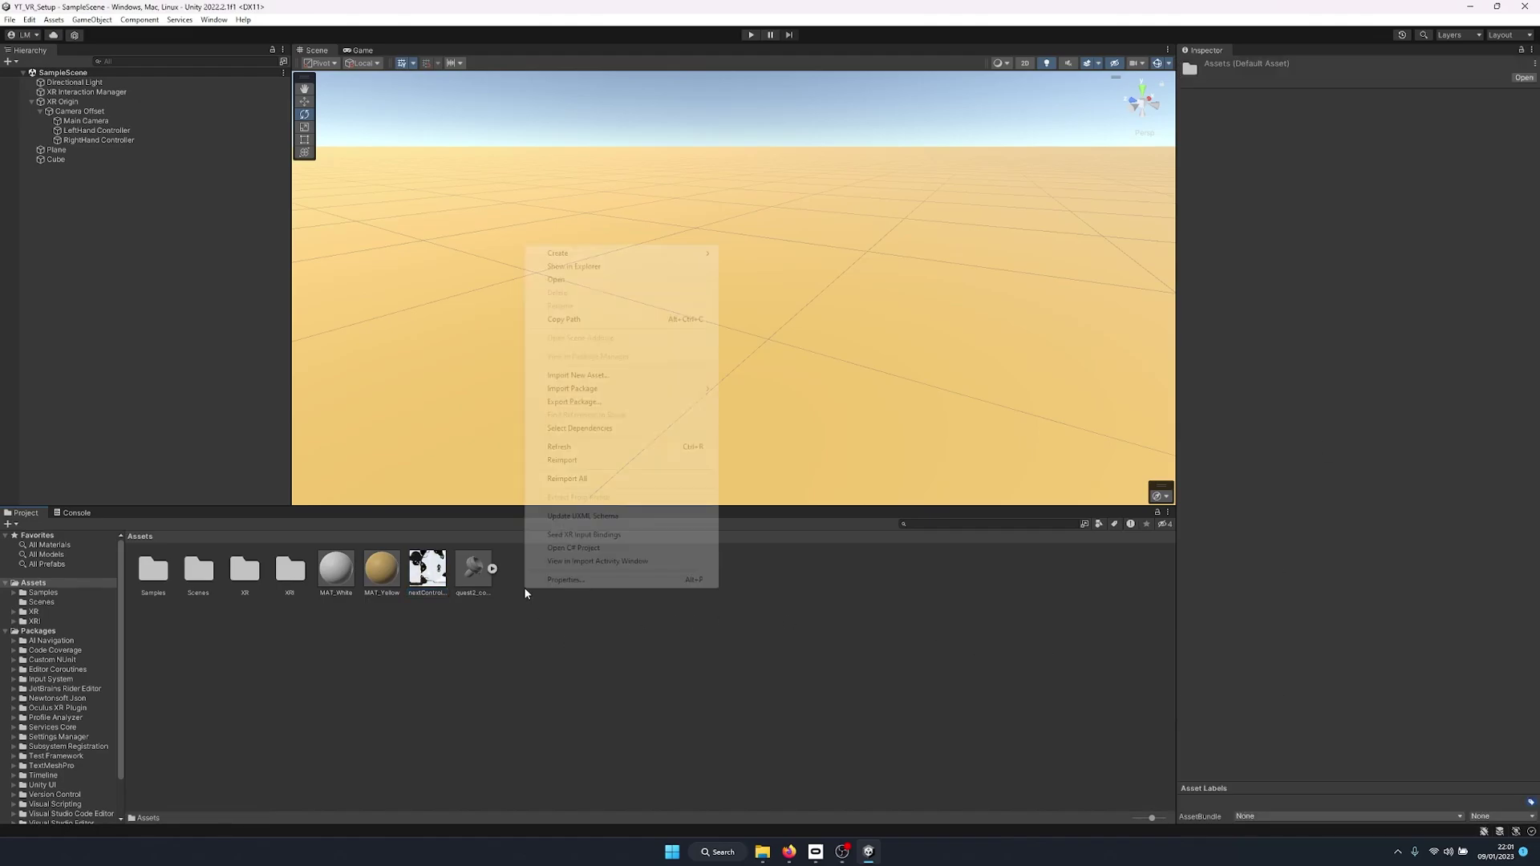
mouse_move(674, 255)
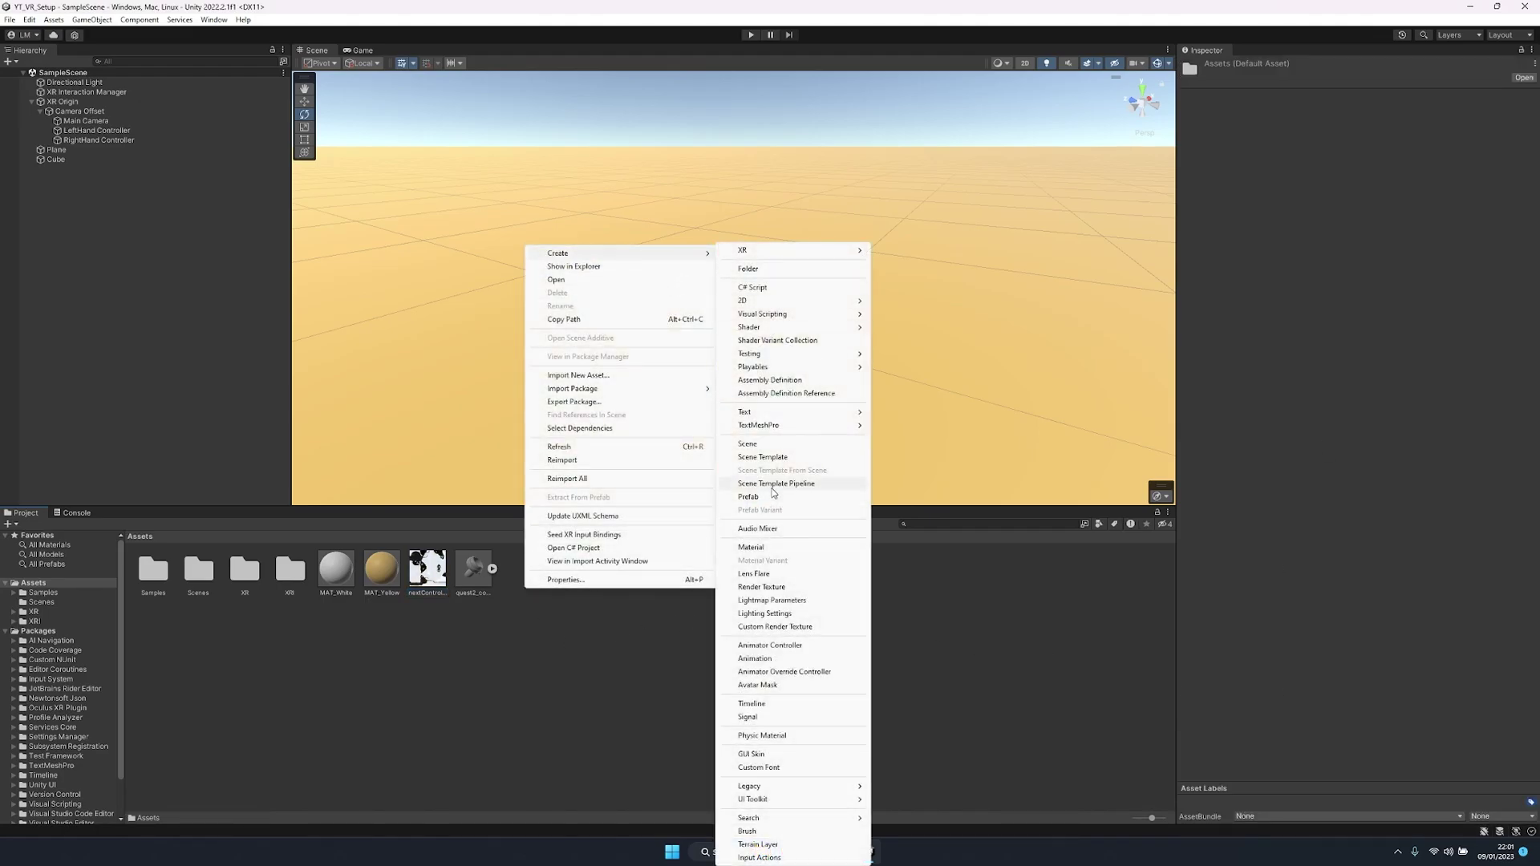
click(762, 547)
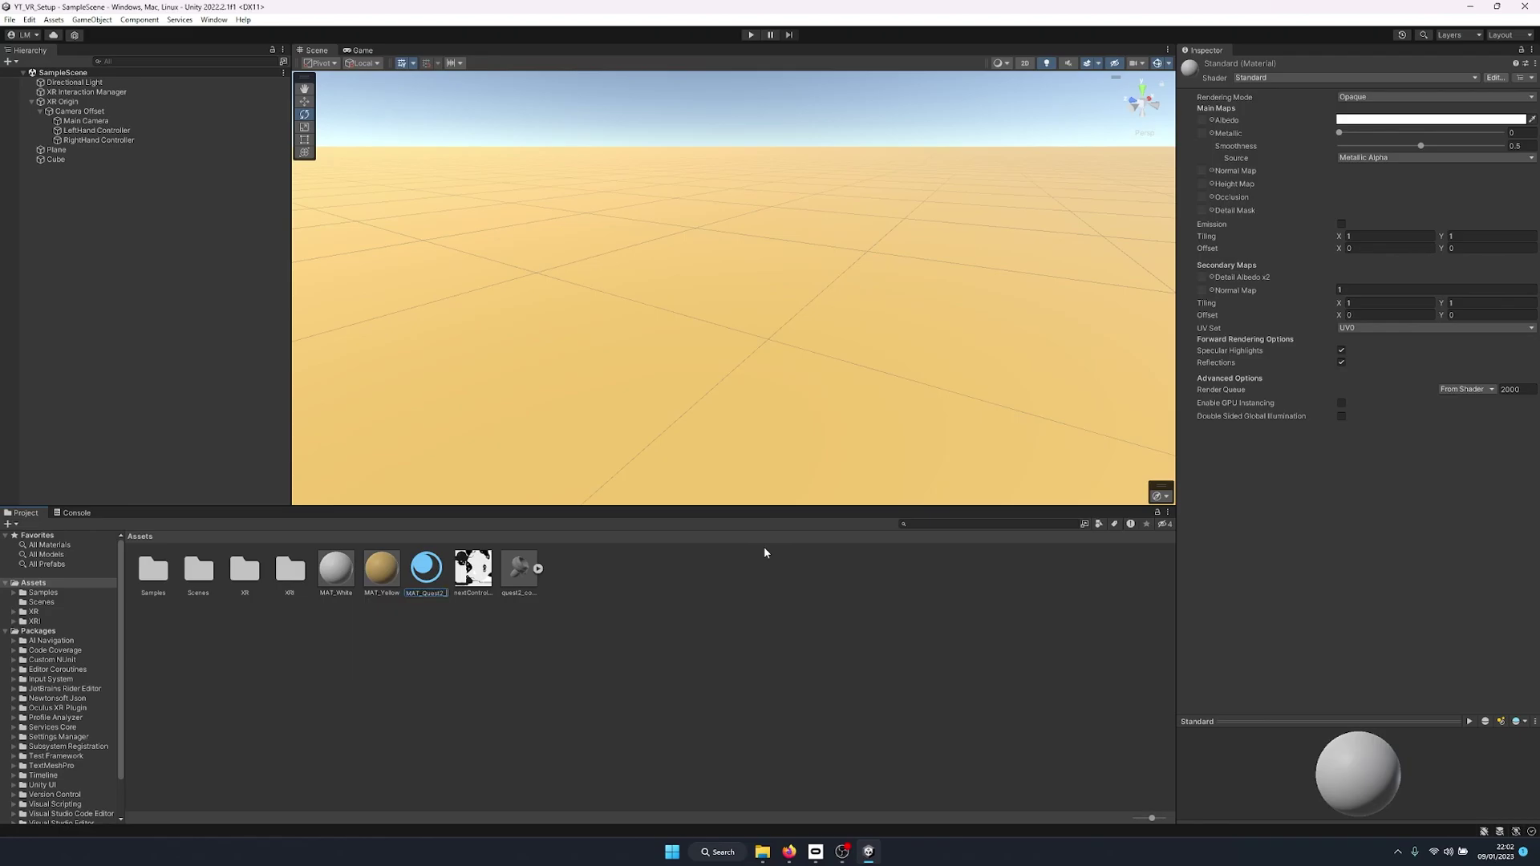
text(MAT_Quest2_Controllers)
key(Return)
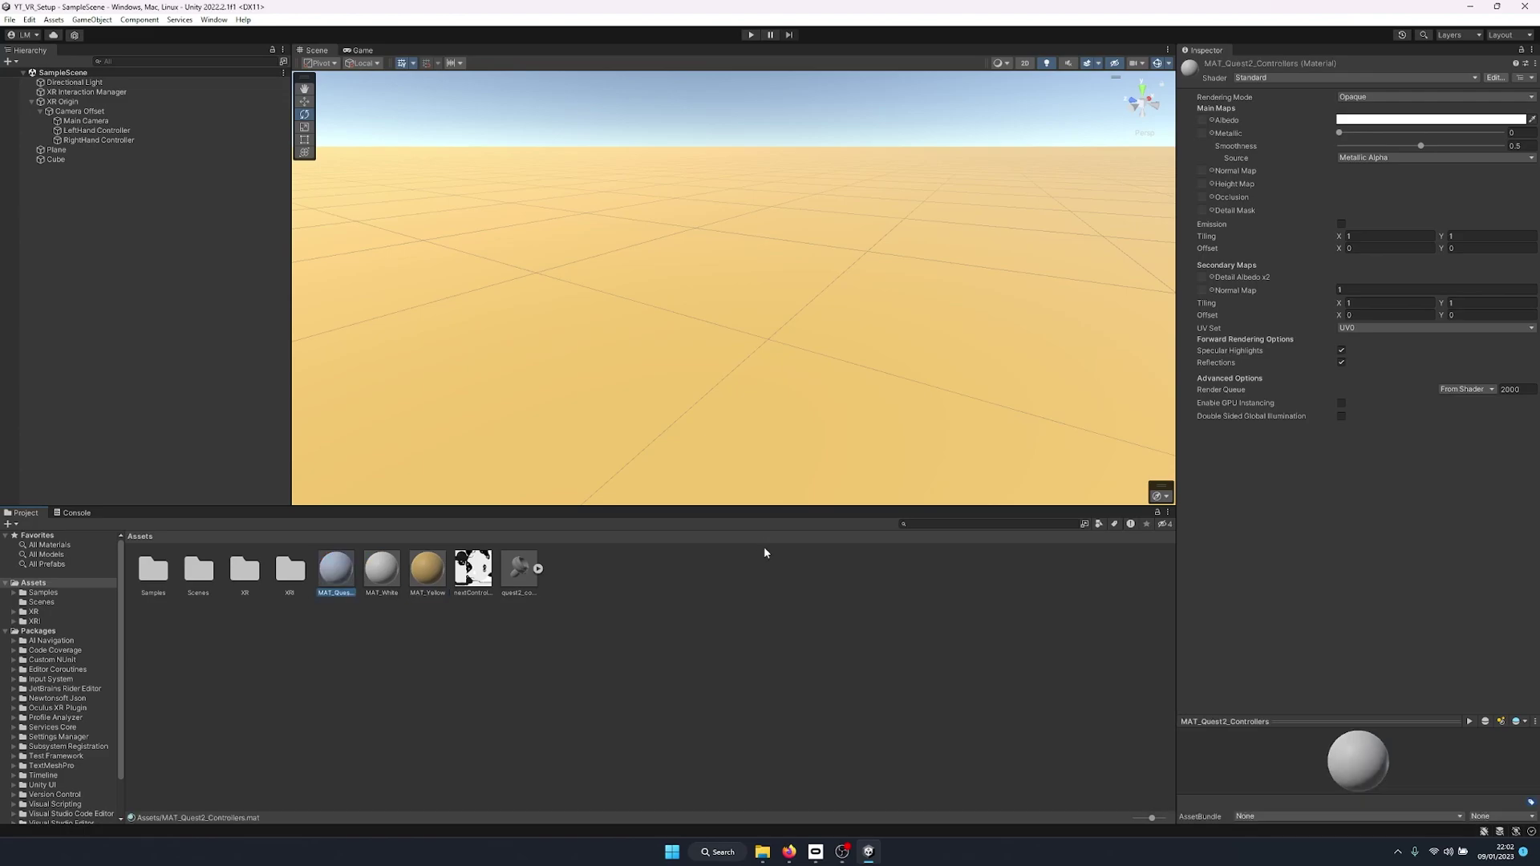
drag(491, 579, 1271, 169)
drag(1202, 121, 1203, 121)
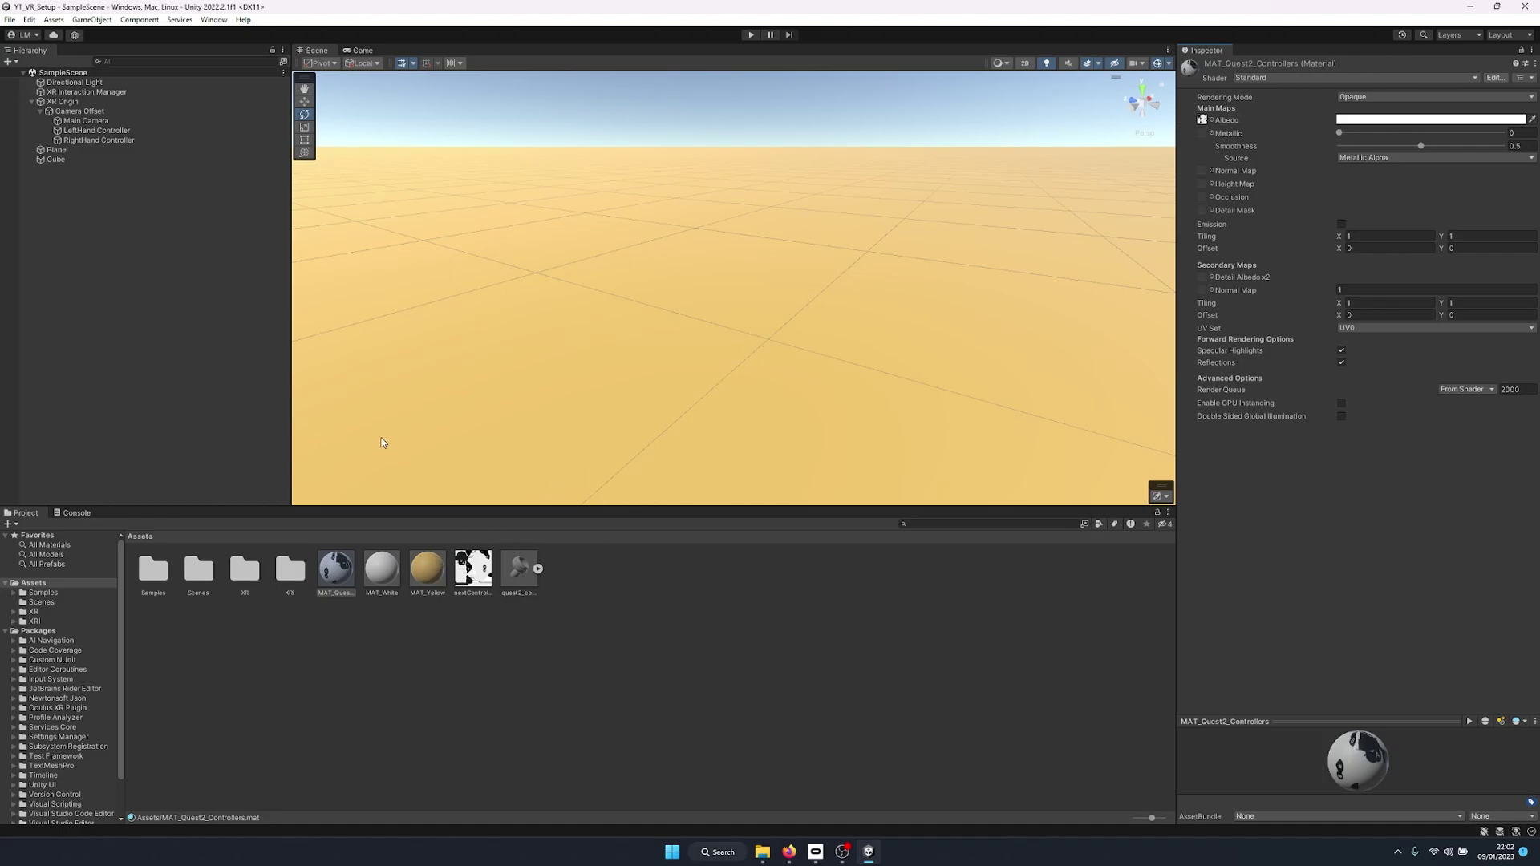
Add the quest2_controllers_div0 model to the scene at the root of the hierarchy and view it up close
click(96, 130)
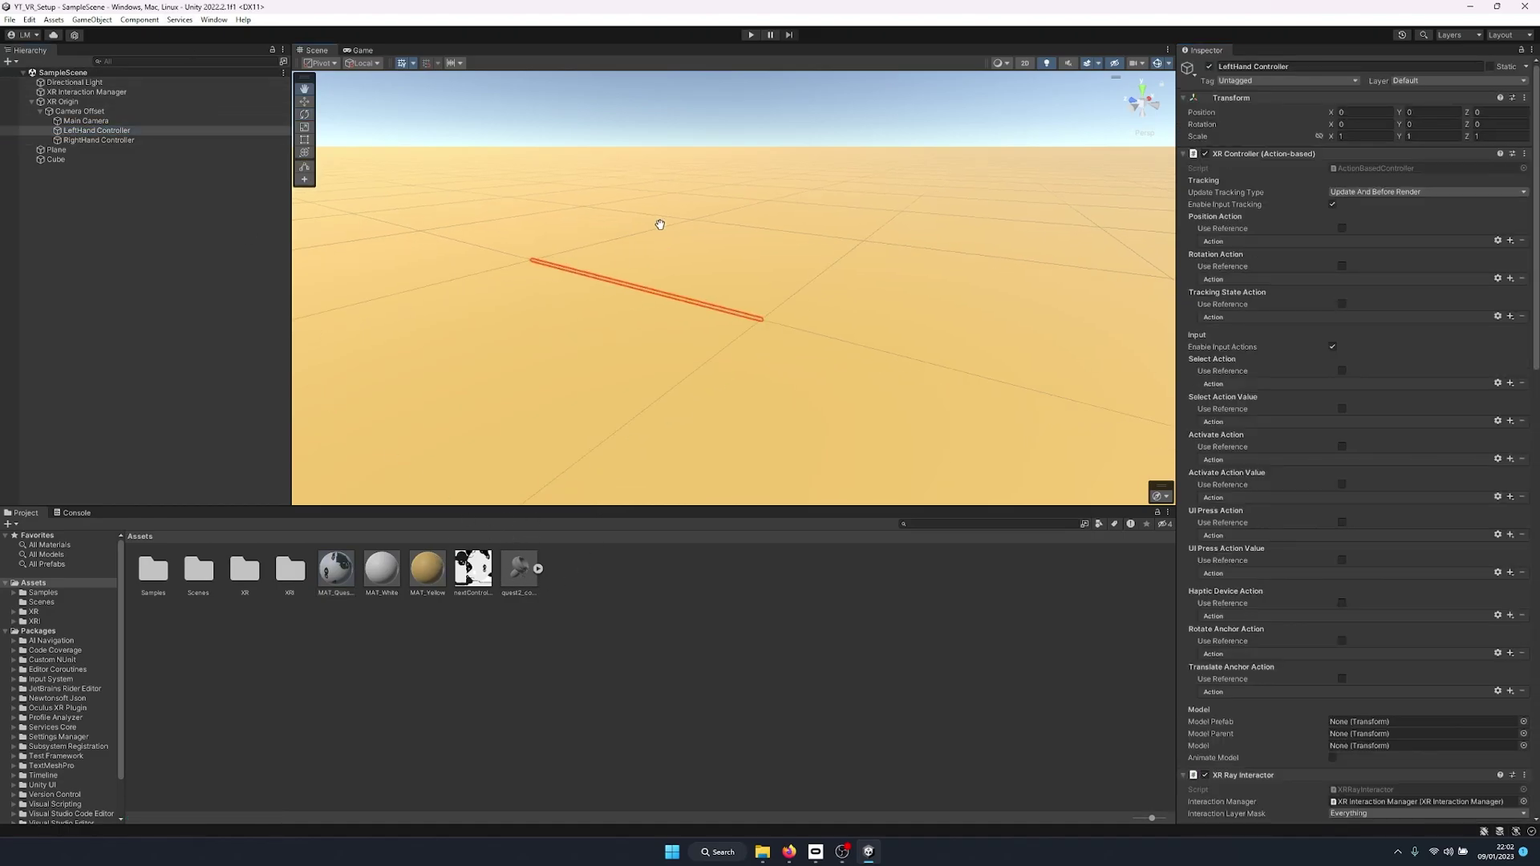
drag(521, 574, 237, 367)
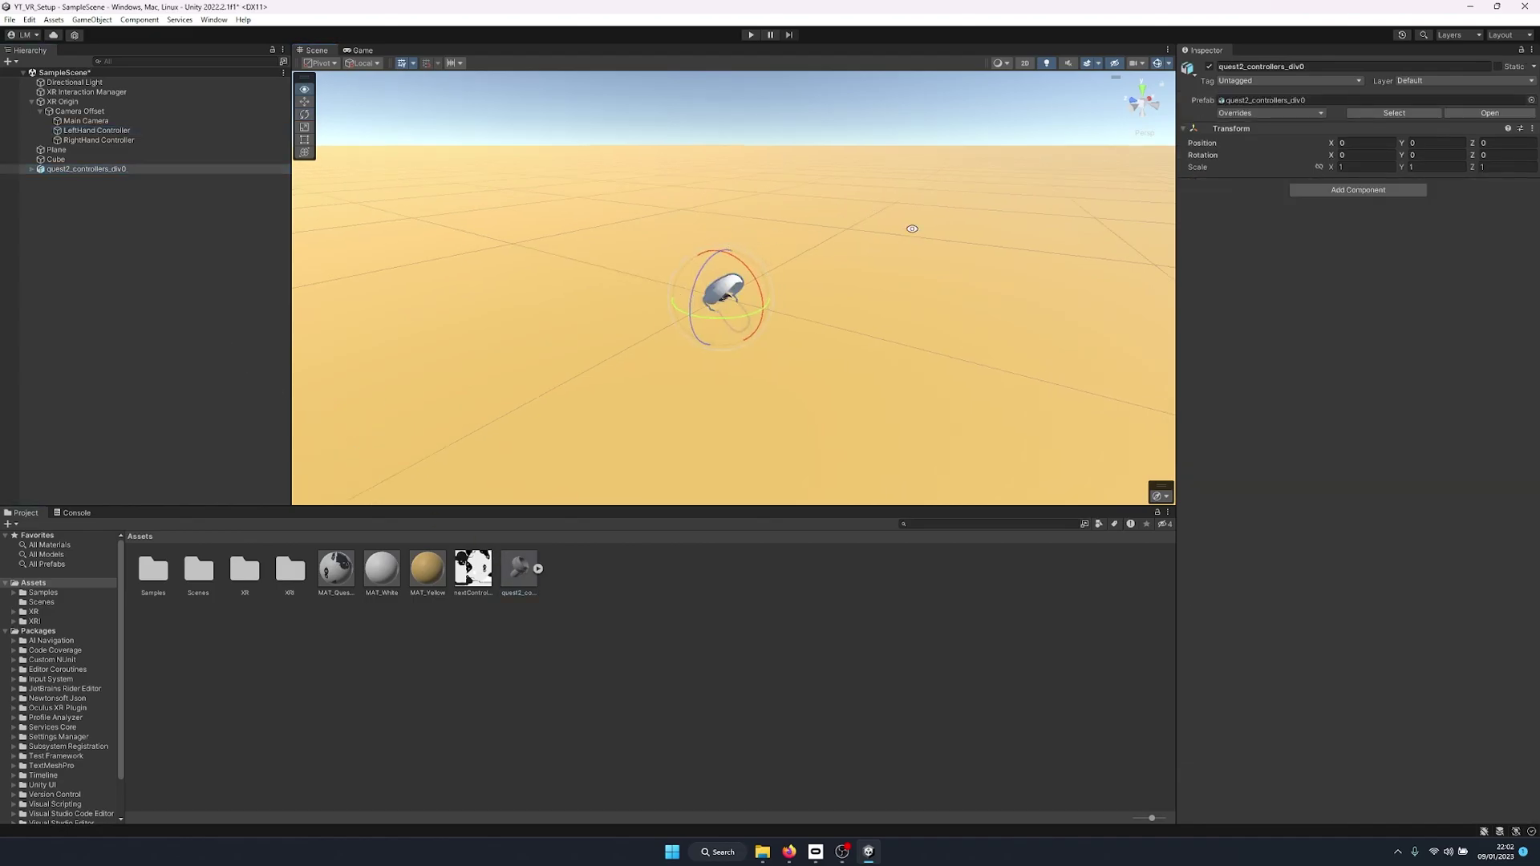
alt+drag(910, 230, 787, 313)
scroll(786, 313, up, 3)
scroll(665, 325, up, 3)
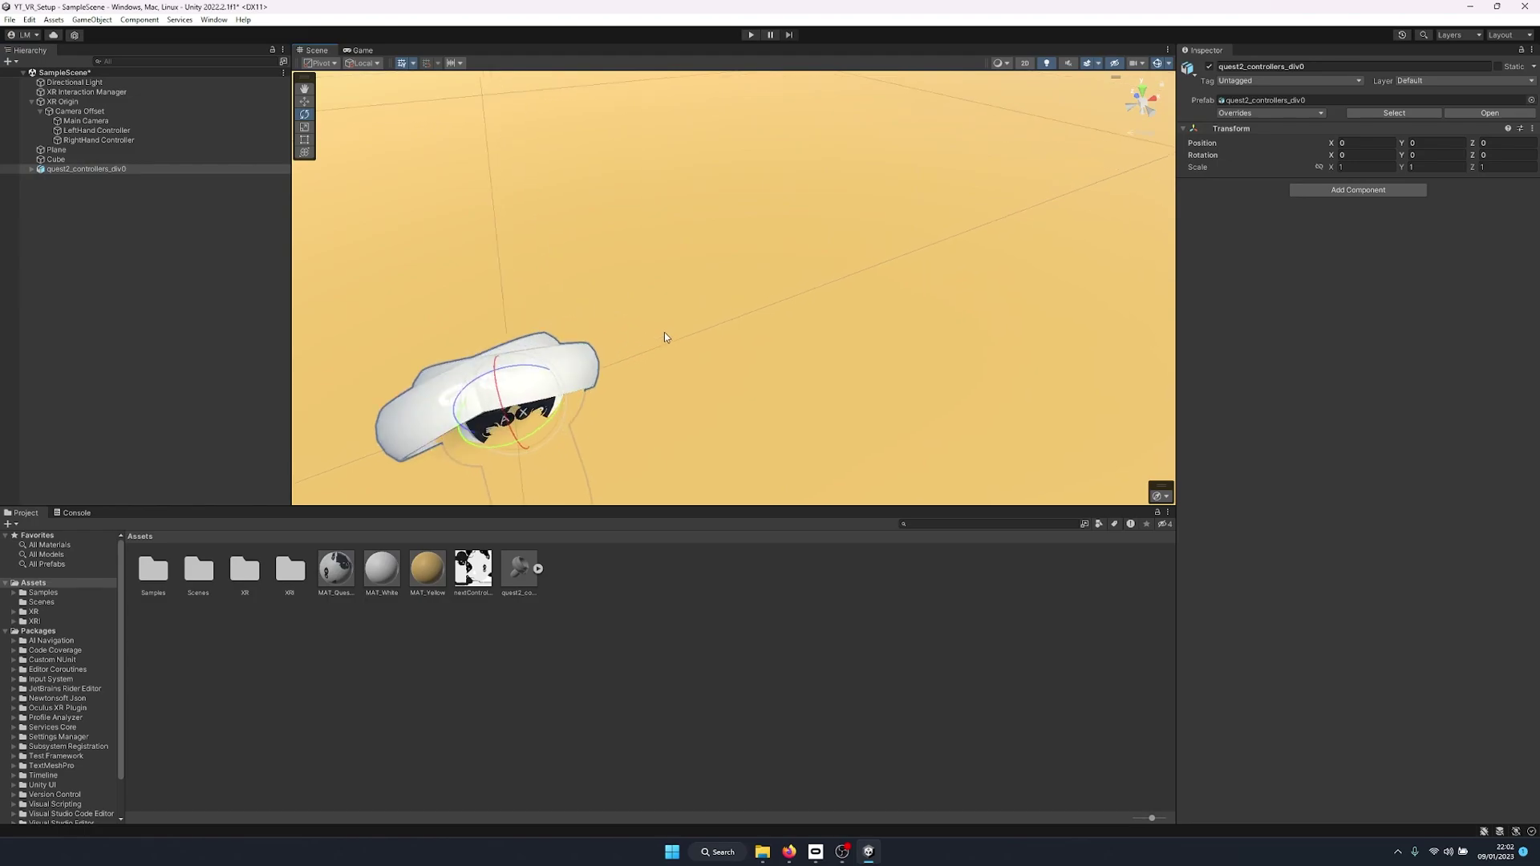
alt+drag(664, 332, 731, 302)
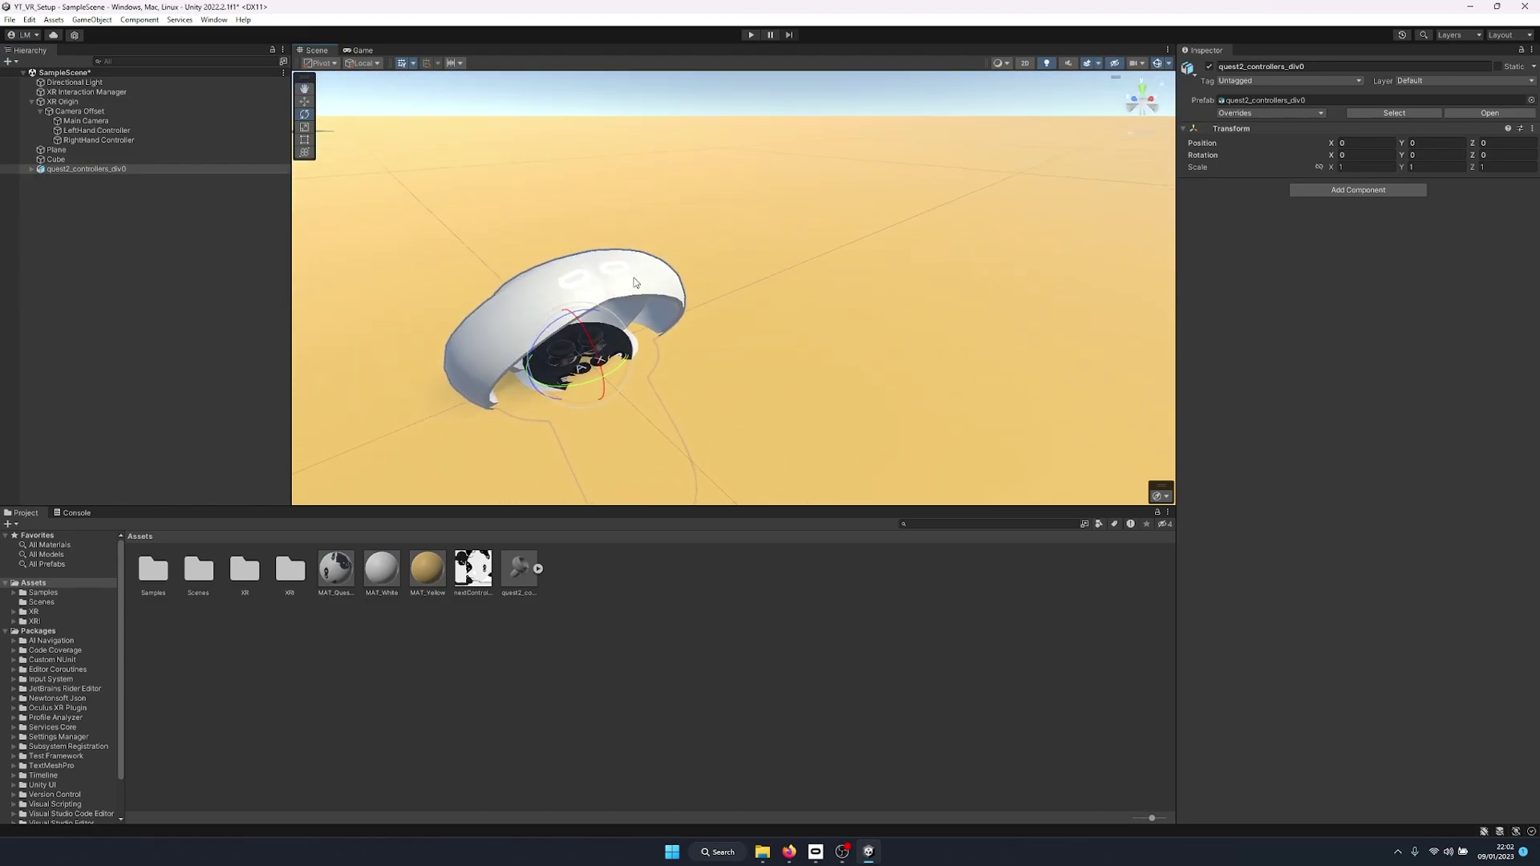
Expand the quest2_controllers_div0 asset and apply the MAT_Quest2_Controllers material to both the left and right controller meshes in the scene
click(539, 569)
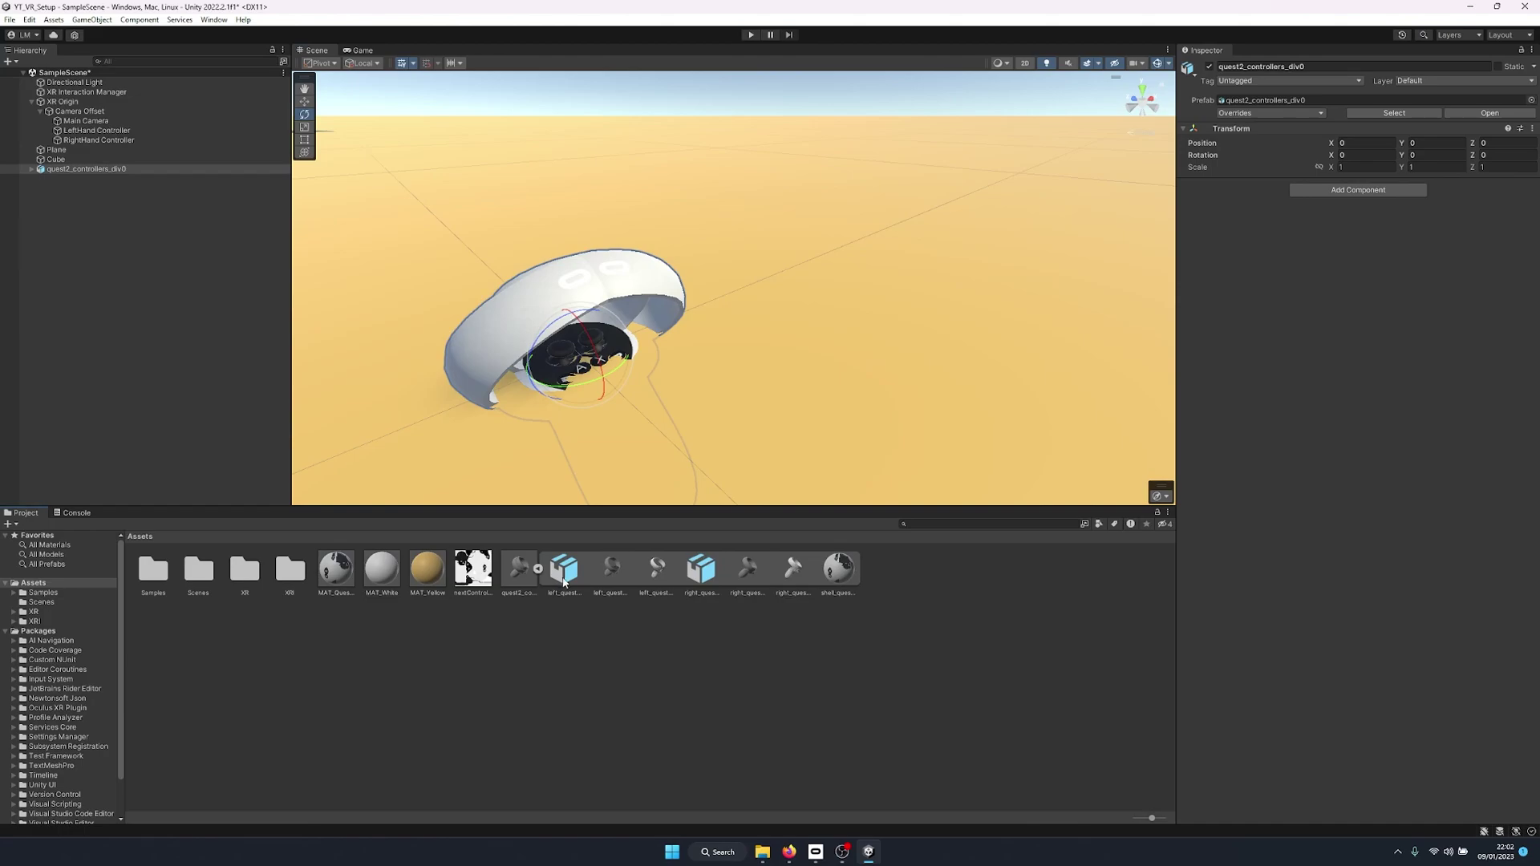
drag(339, 578, 513, 320)
drag(345, 571, 694, 262)
Set the MAT_Quest2_Controllers material's smoothness to 0
scroll(694, 263, down, 6)
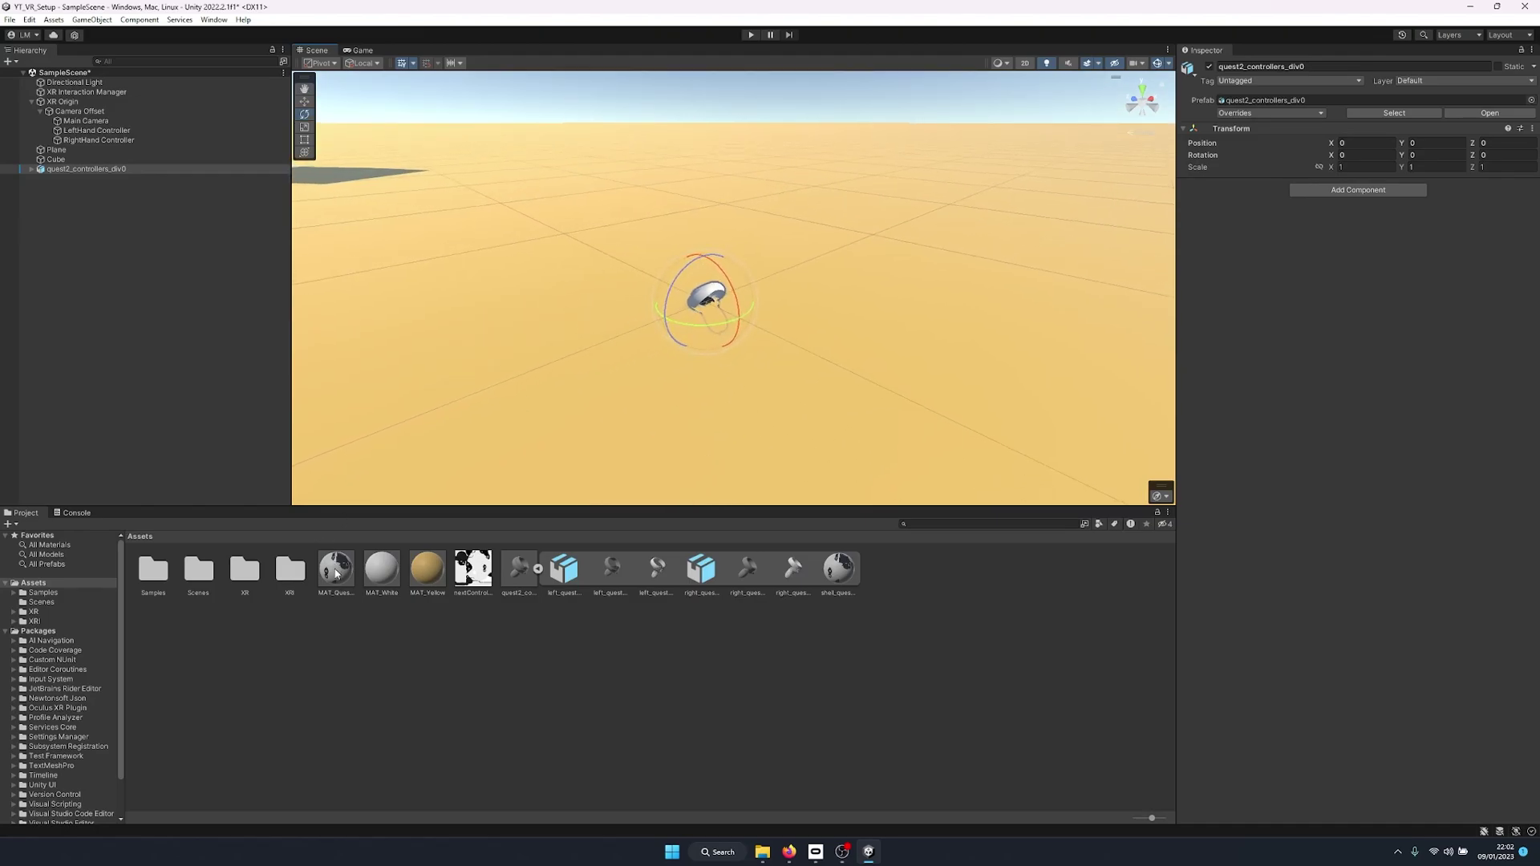
drag(1420, 146, 1484, 146)
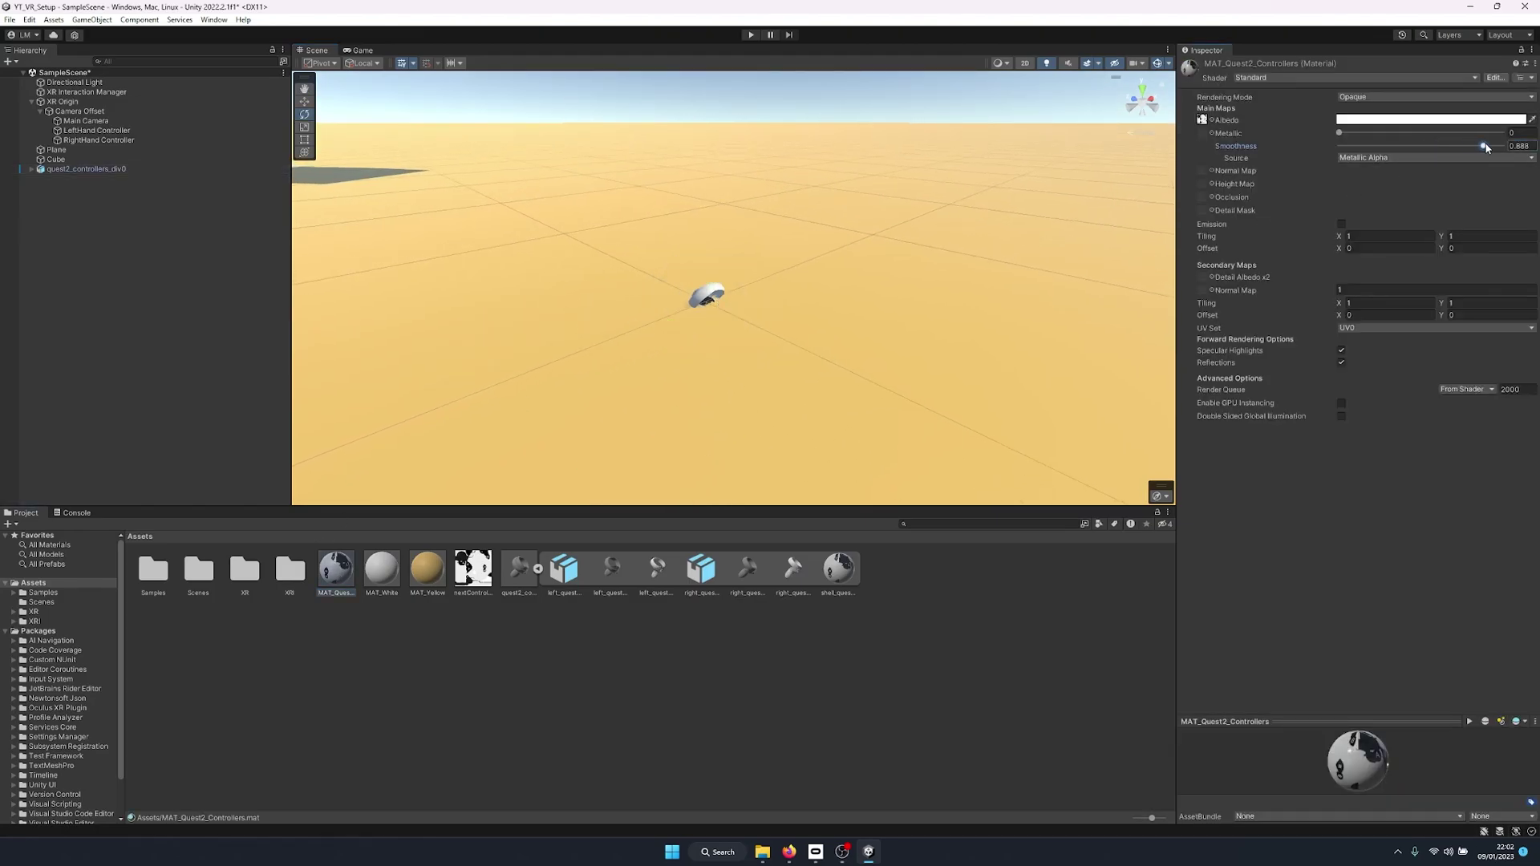
drag(1365, 157, 1310, 162)
Try a pink albedo tint on MAT_Quest2_Controllers and return the colour to white FFFFFF
click(1403, 120)
click(1434, 189)
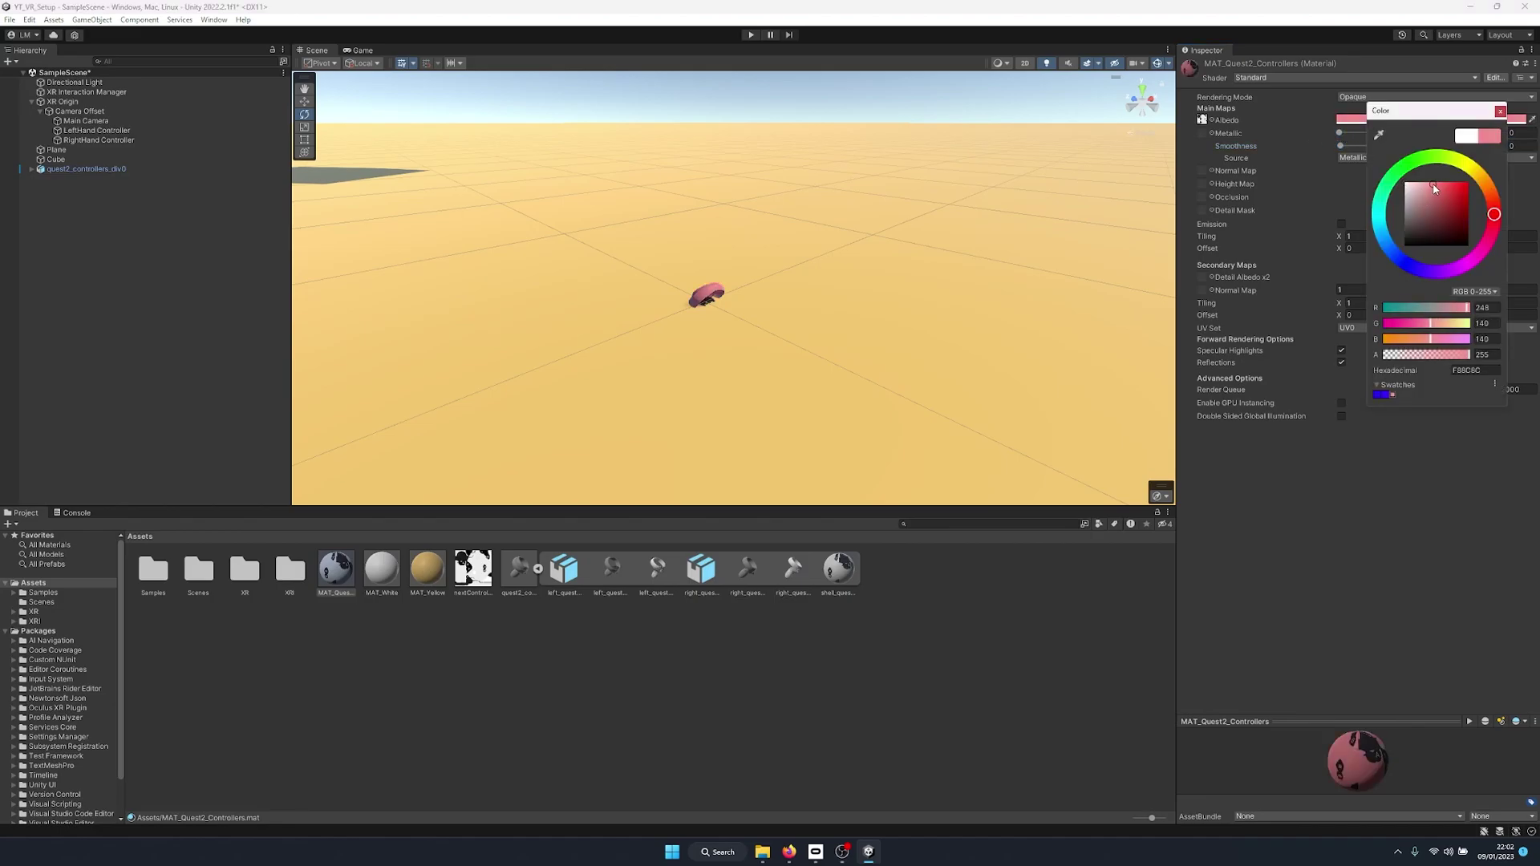
drag(1434, 188, 1382, 156)
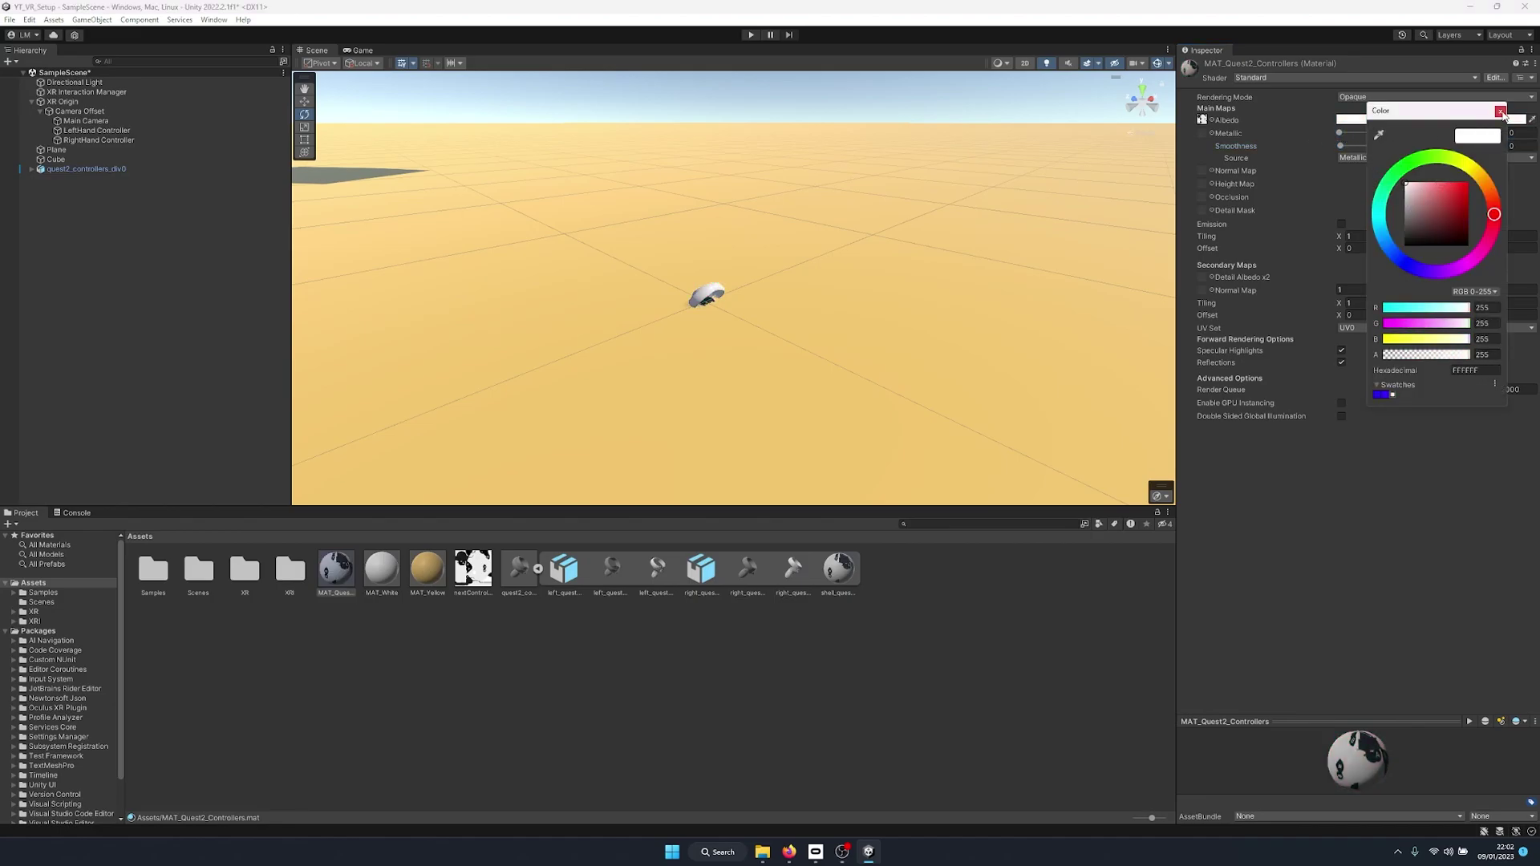
click(1501, 112)
Examine the controller model in the scene and compare the LeftHand Controller and RightHand Controller objects under Camera Offset
right_drag(696, 194, 598, 210)
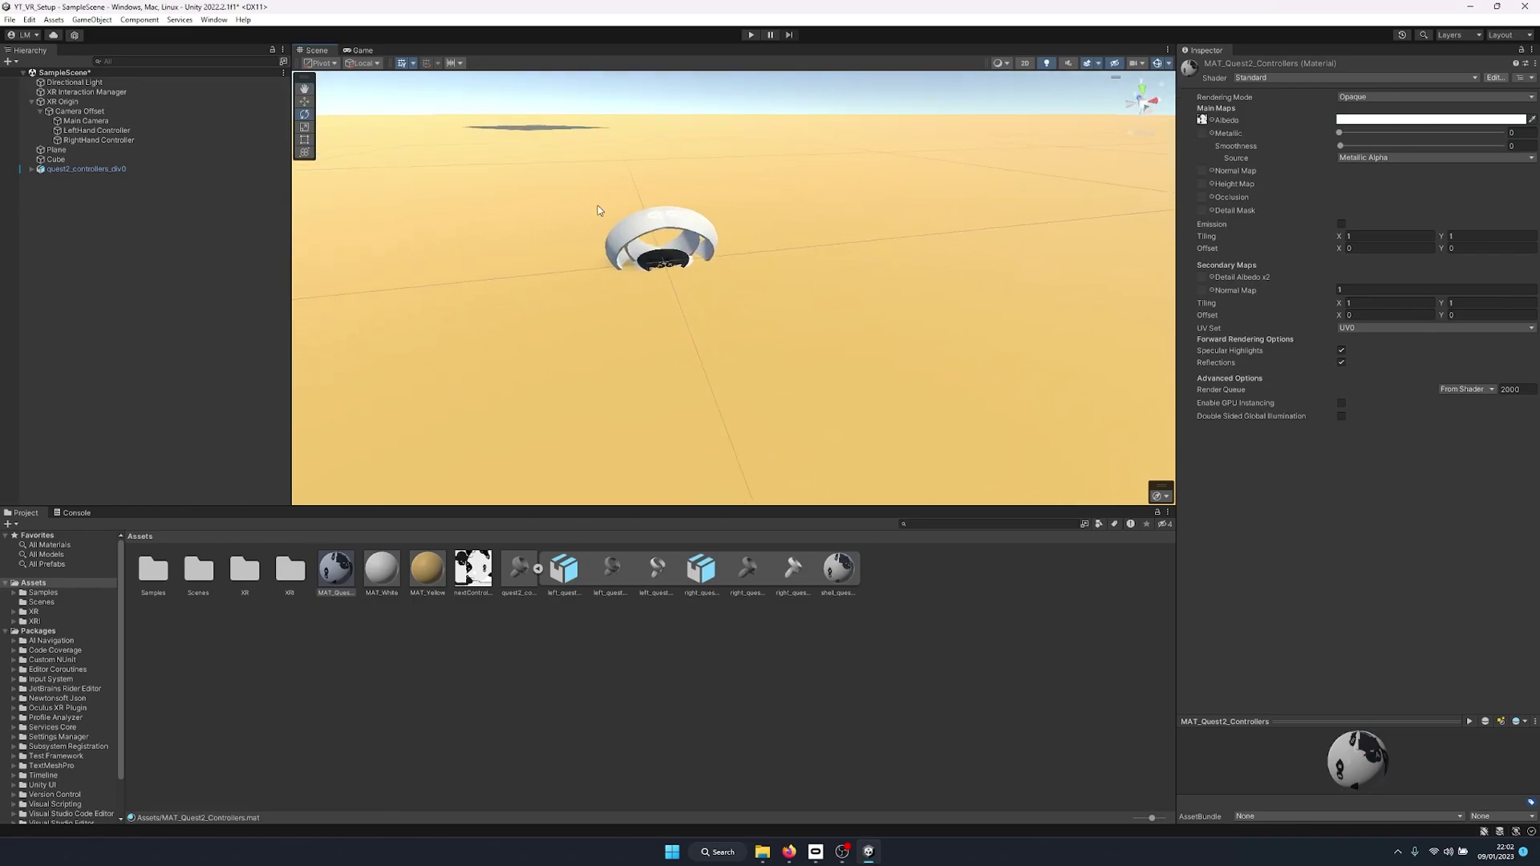
click(686, 225)
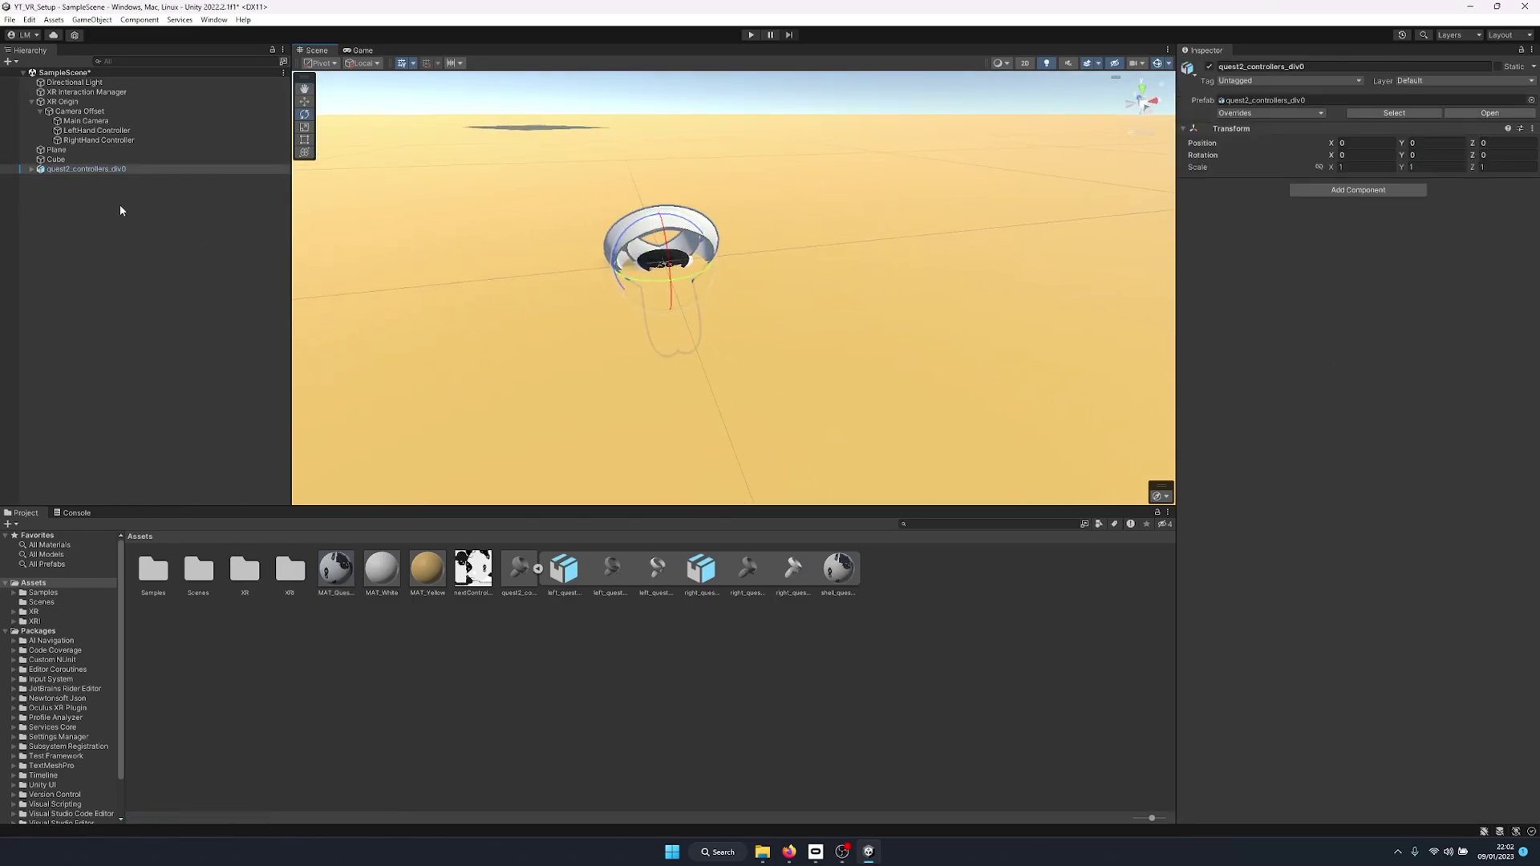
click(94, 129)
click(100, 141)
click(96, 130)
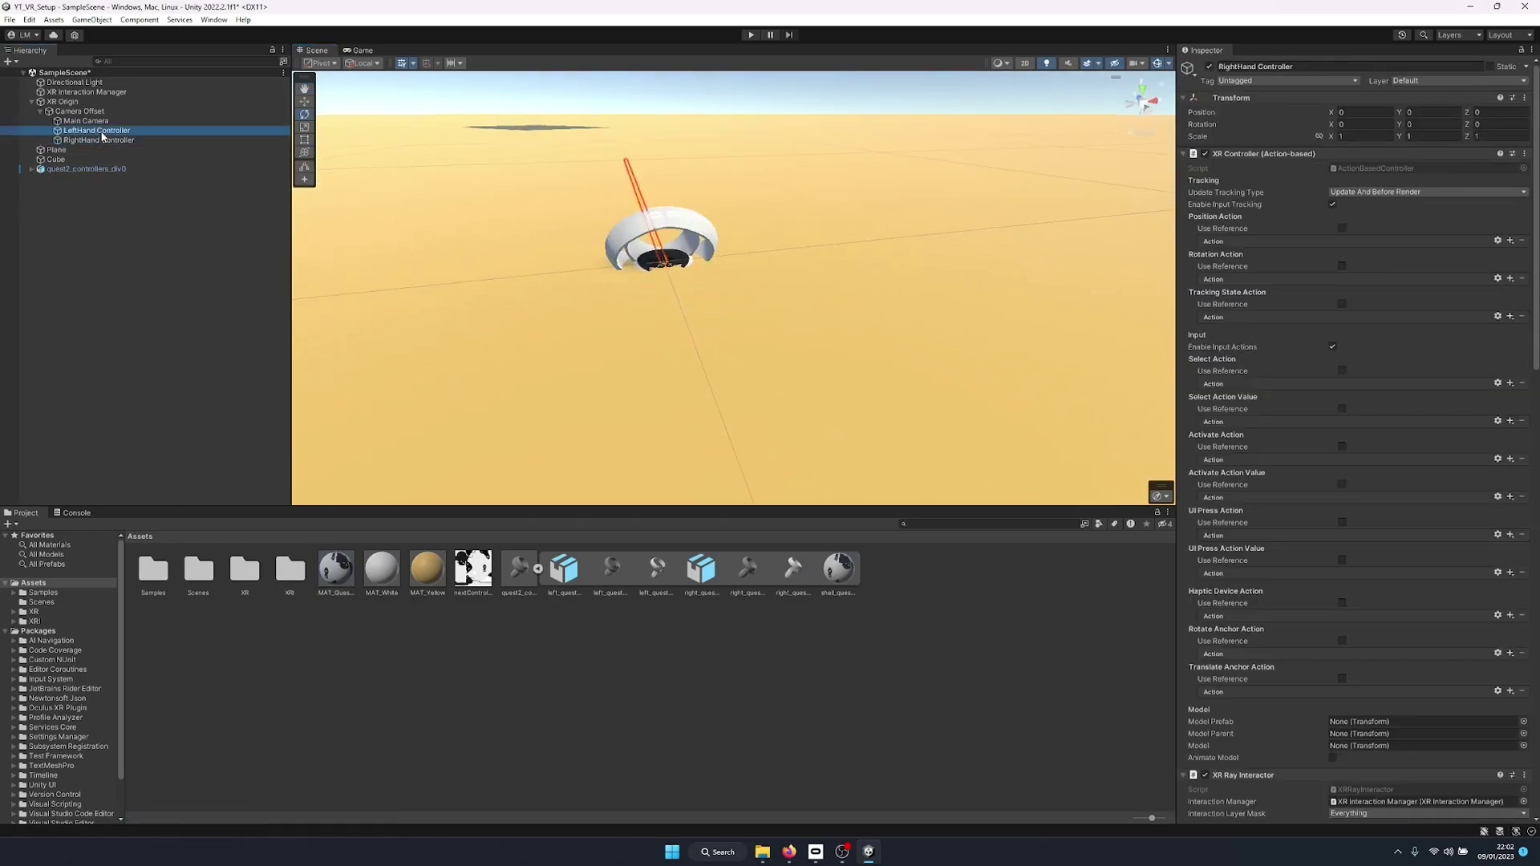
click(101, 140)
click(96, 130)
click(102, 140)
Unpack the quest2_controllers_div0 prefab instance in the scene
click(75, 168)
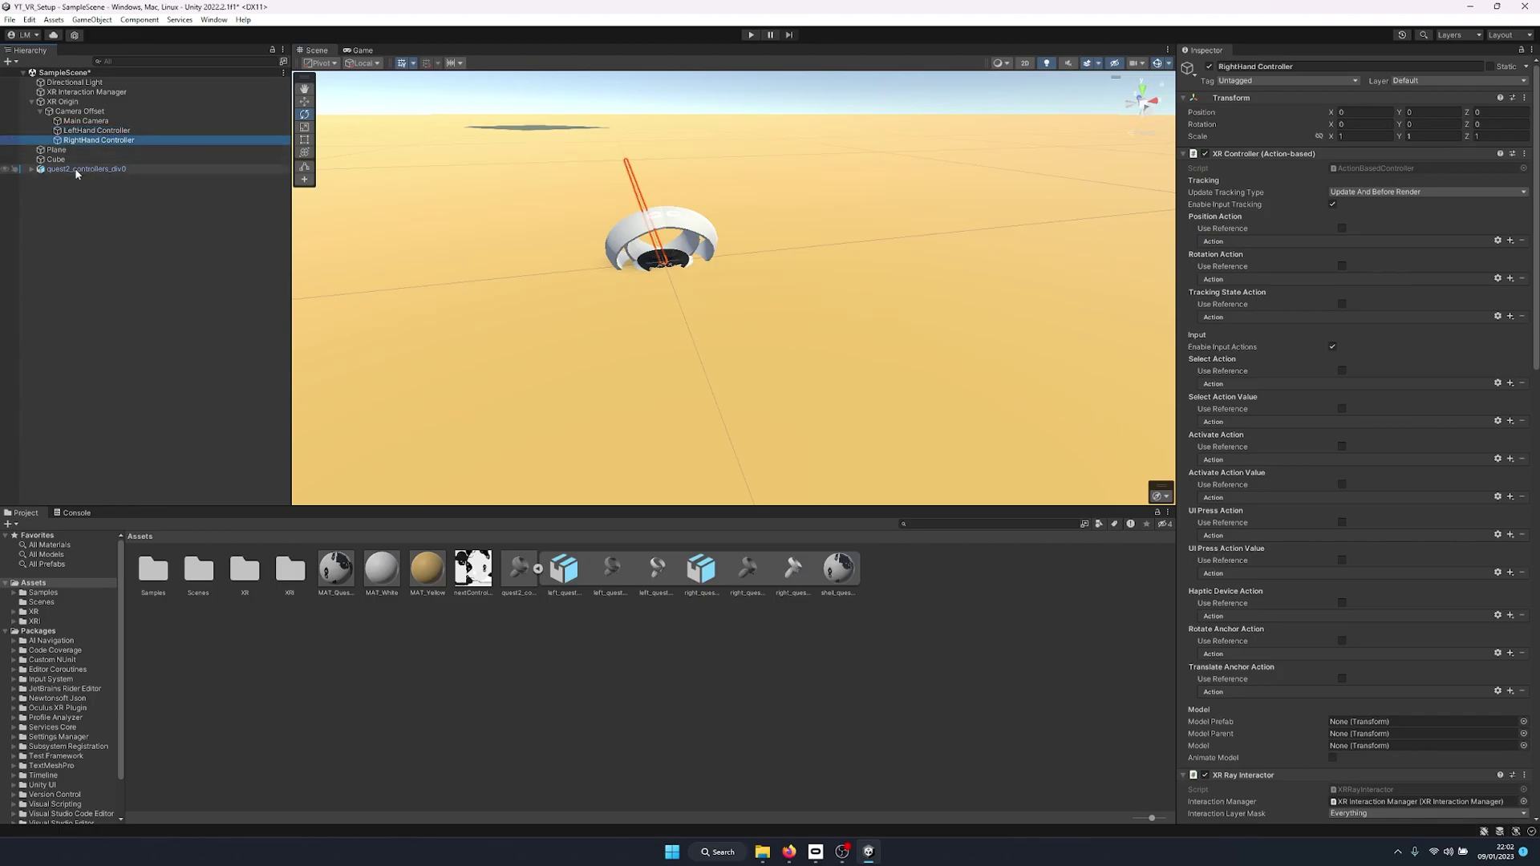
right_click(60, 171)
mouse_move(162, 324)
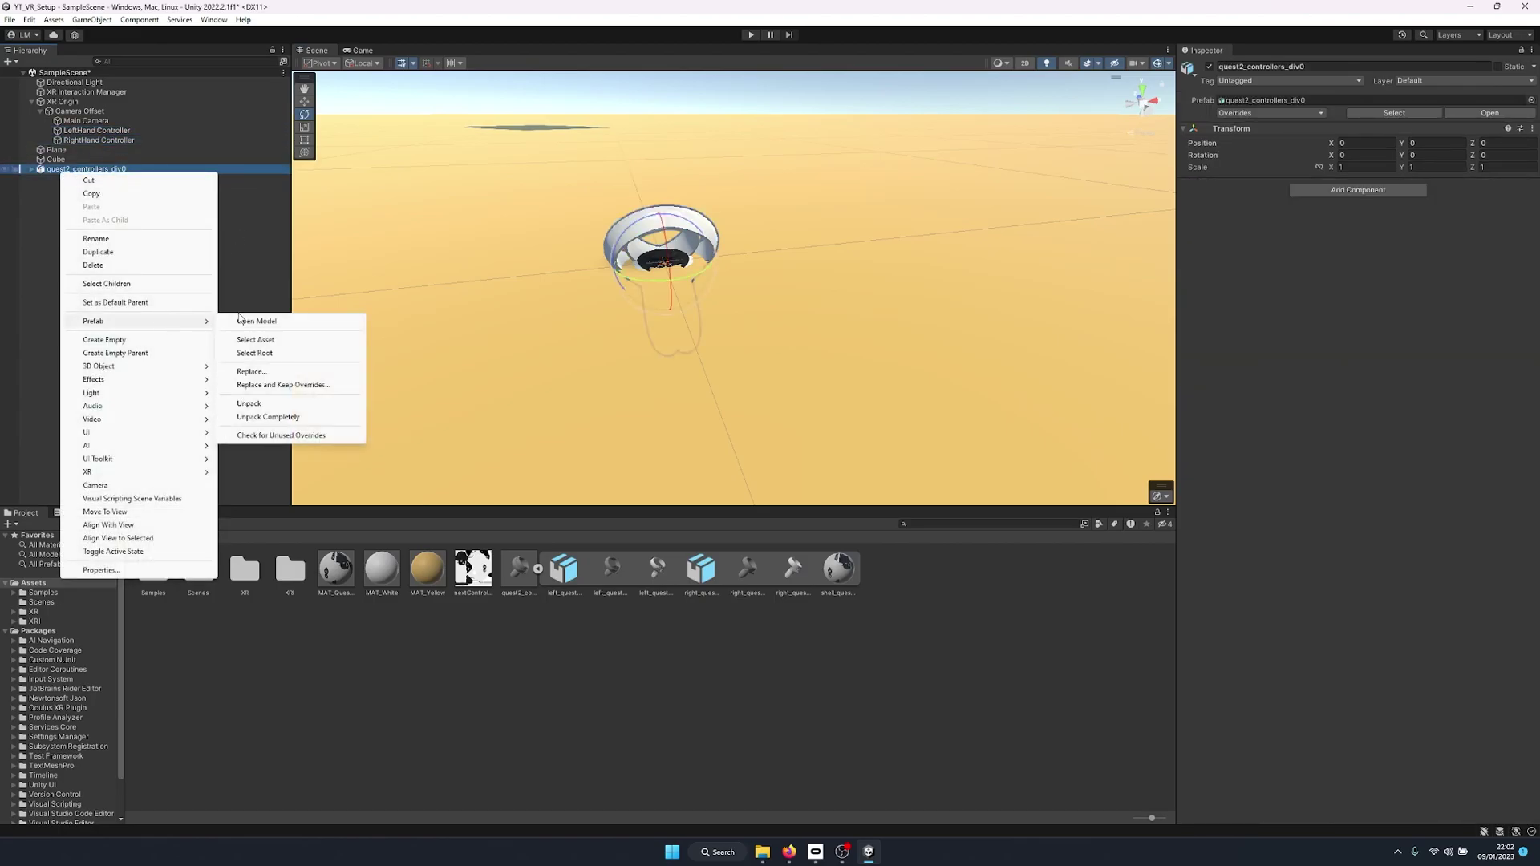
click(256, 402)
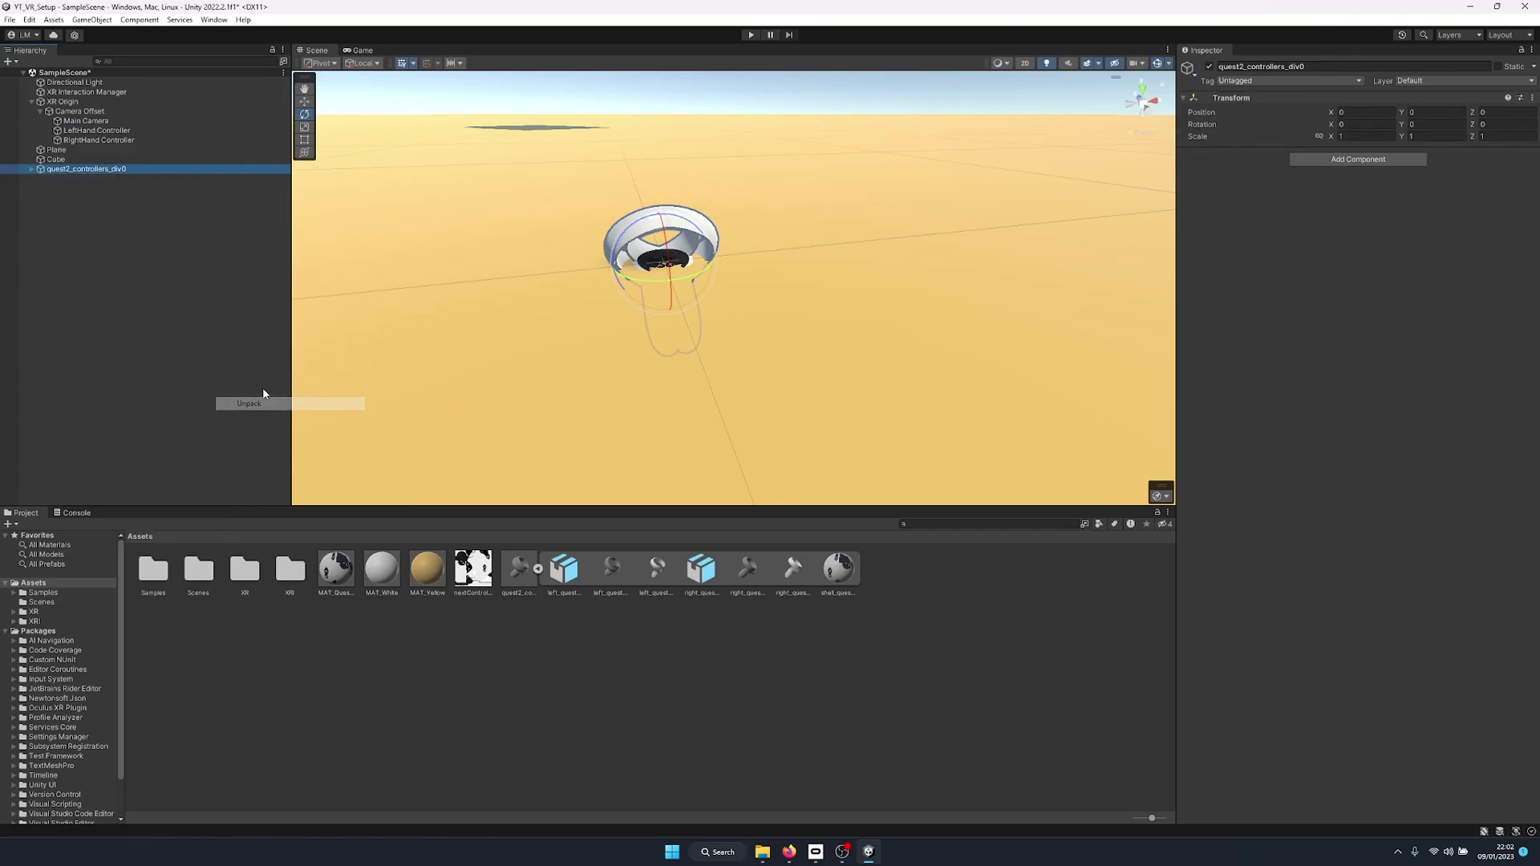
Parent left_quest2_mesh to LeftHand Controller and right_quest2_mesh to RightHand Controller
click(31, 168)
click(96, 189)
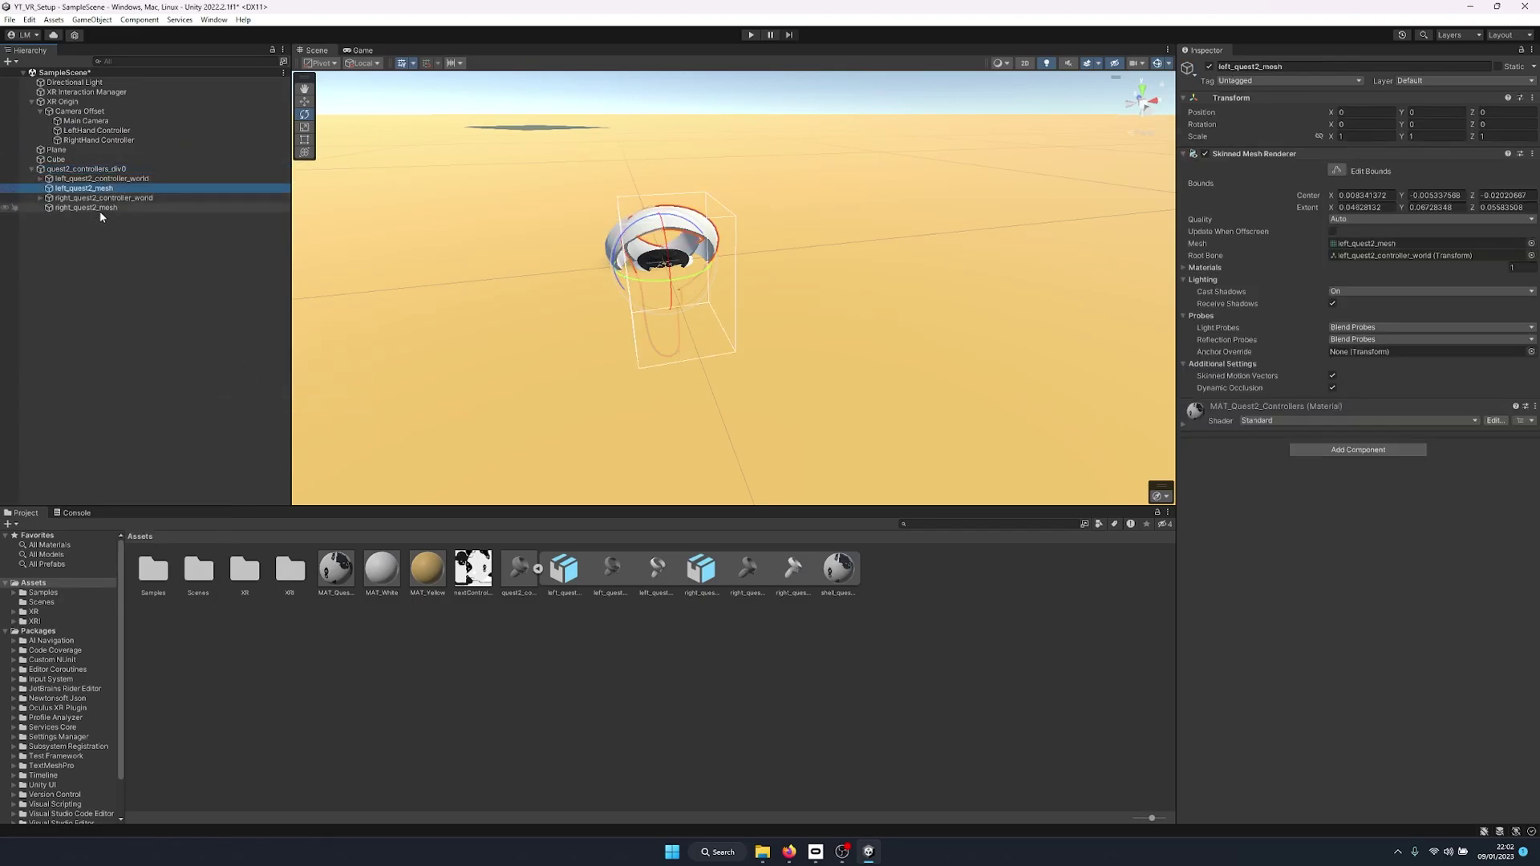
click(104, 208)
key(ctrl+z)
key(ctrl+y)
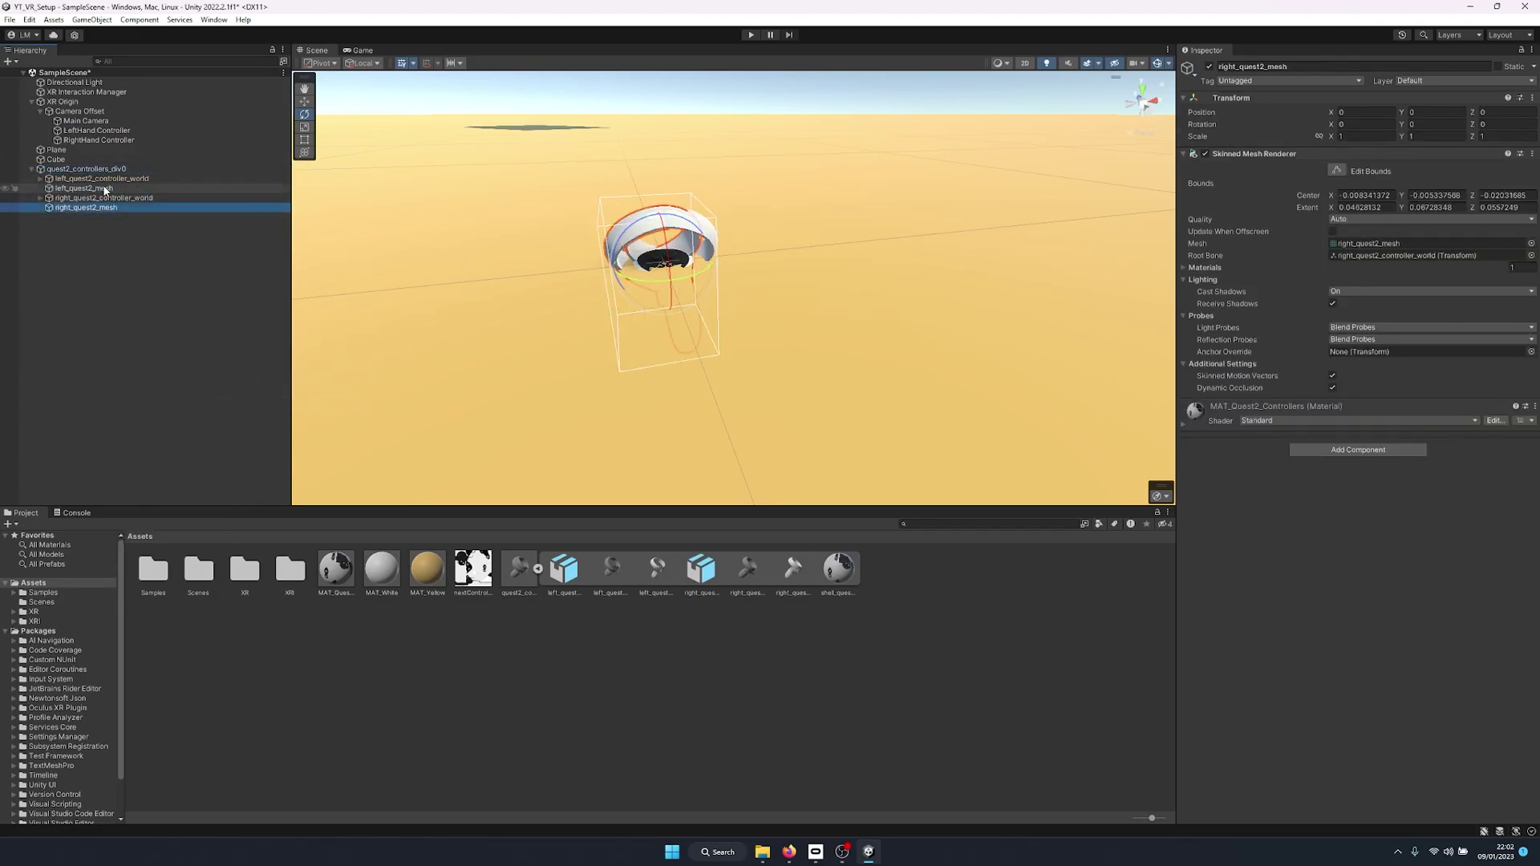
click(84, 210)
drag(93, 189, 97, 152)
Delete the leftover quest2_controllers_div0 object from the scene
click(112, 190)
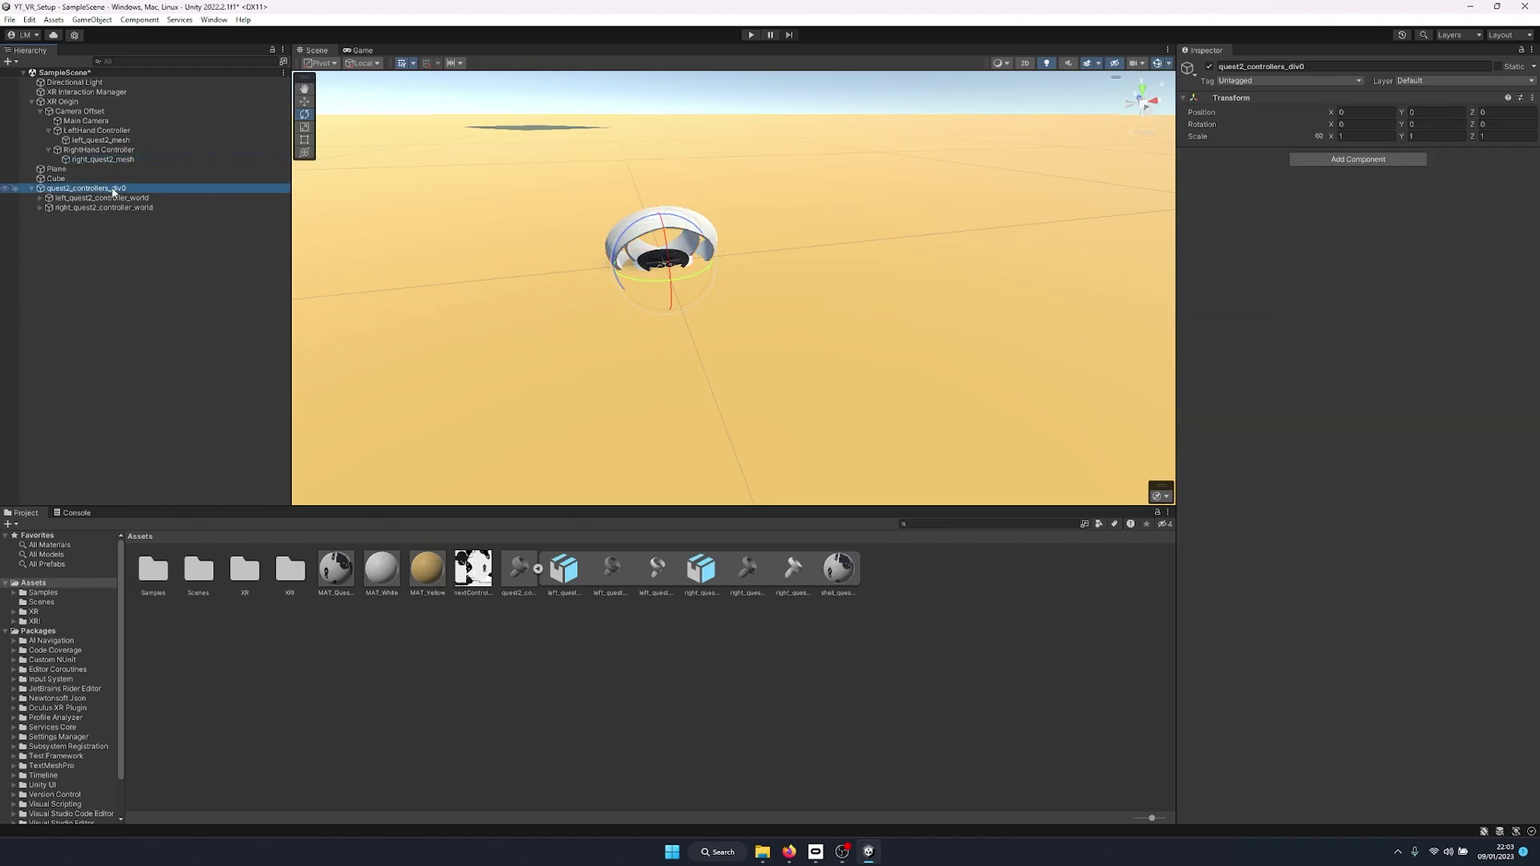
key(Delete)
Remove the Skinned Mesh Renderer component from left_quest2_mesh
click(137, 141)
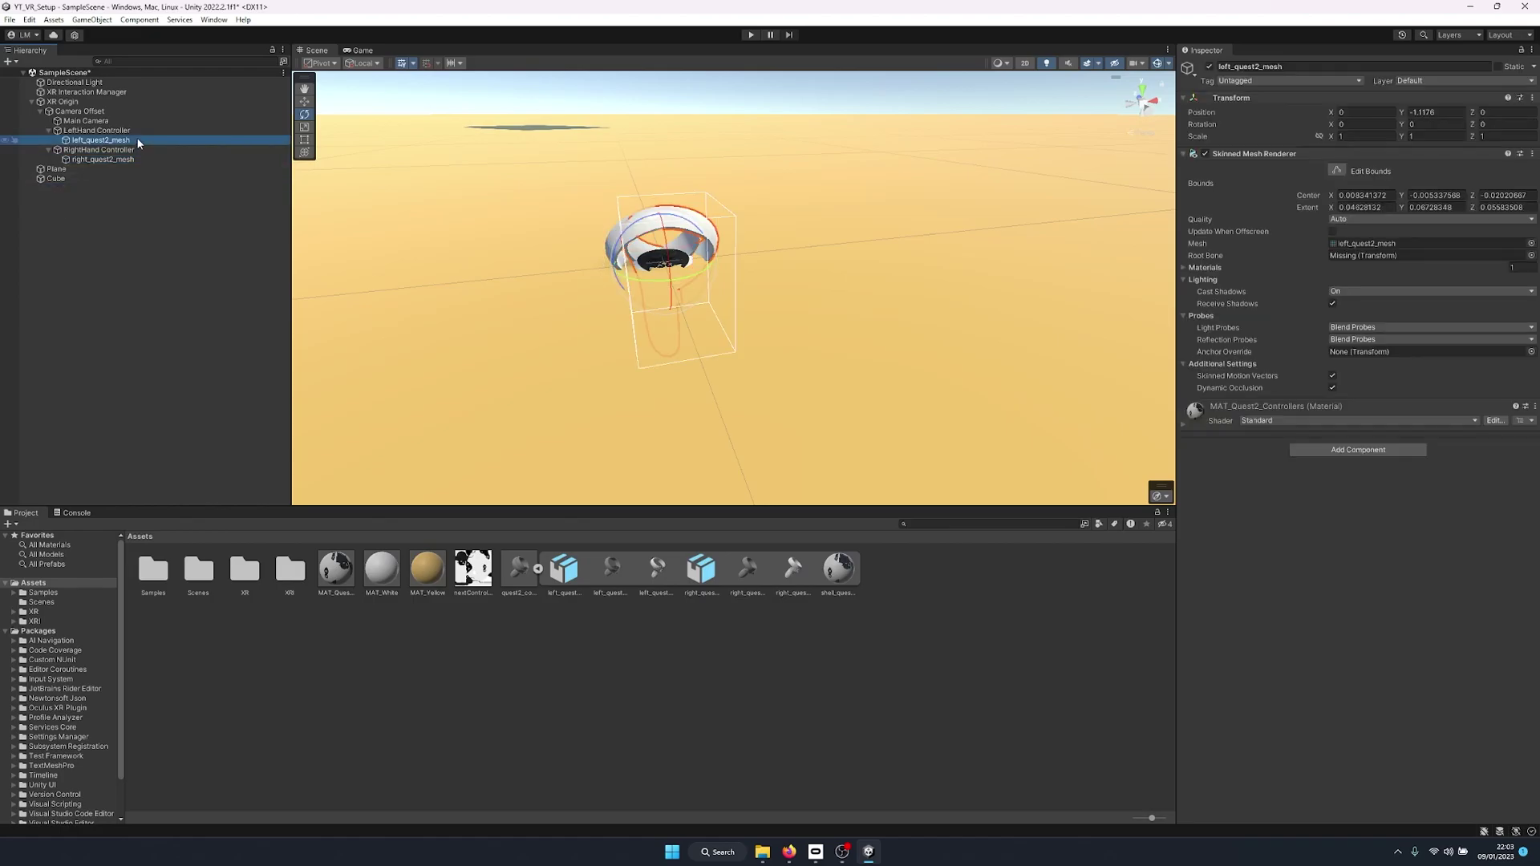
alt+drag(824, 164, 1157, 207)
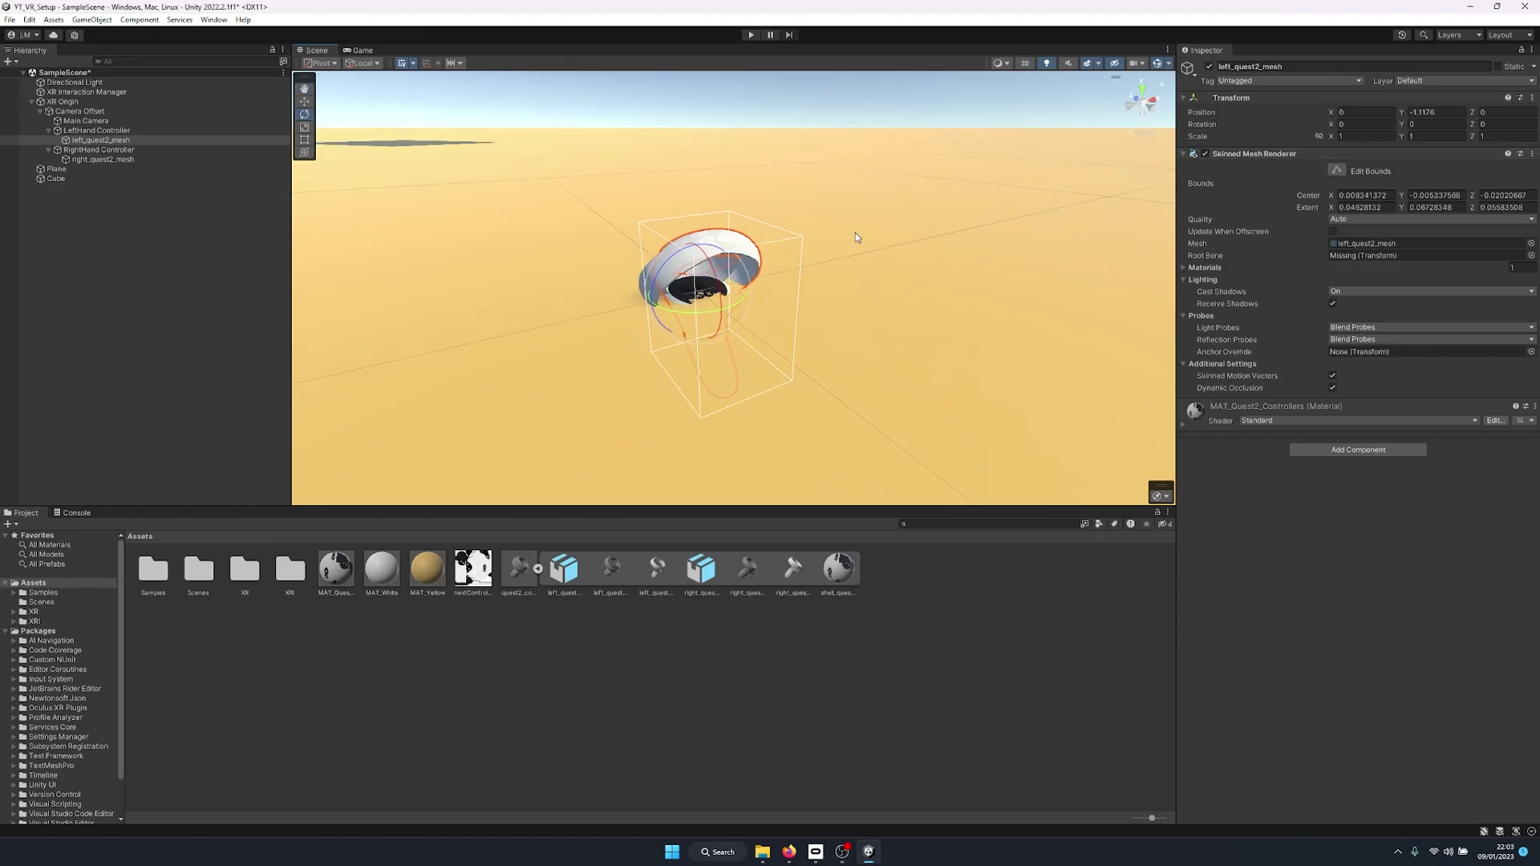
right_click(1278, 160)
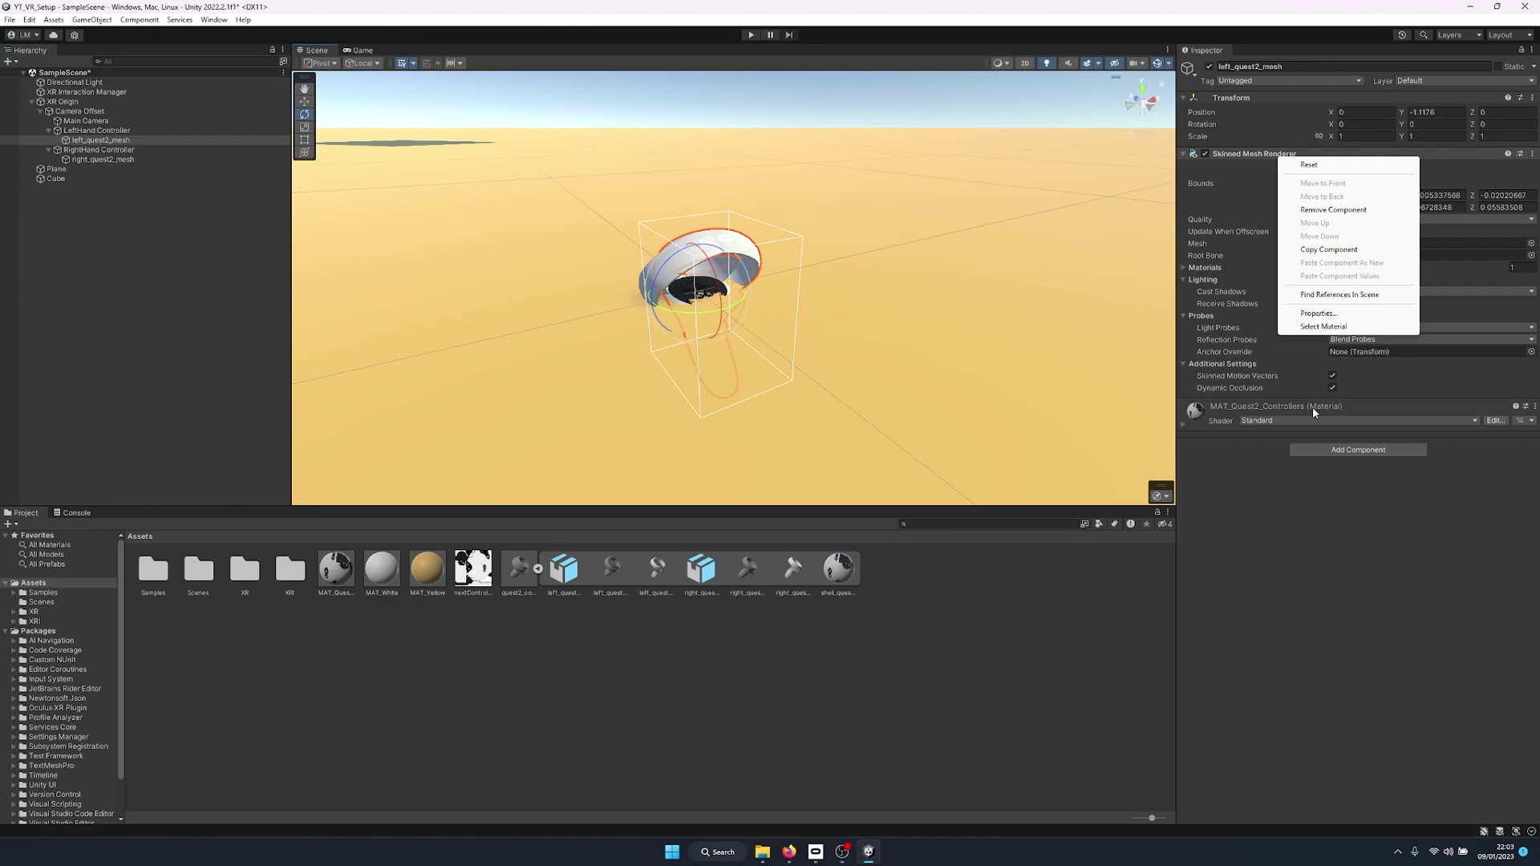
click(1322, 450)
right_click(1278, 153)
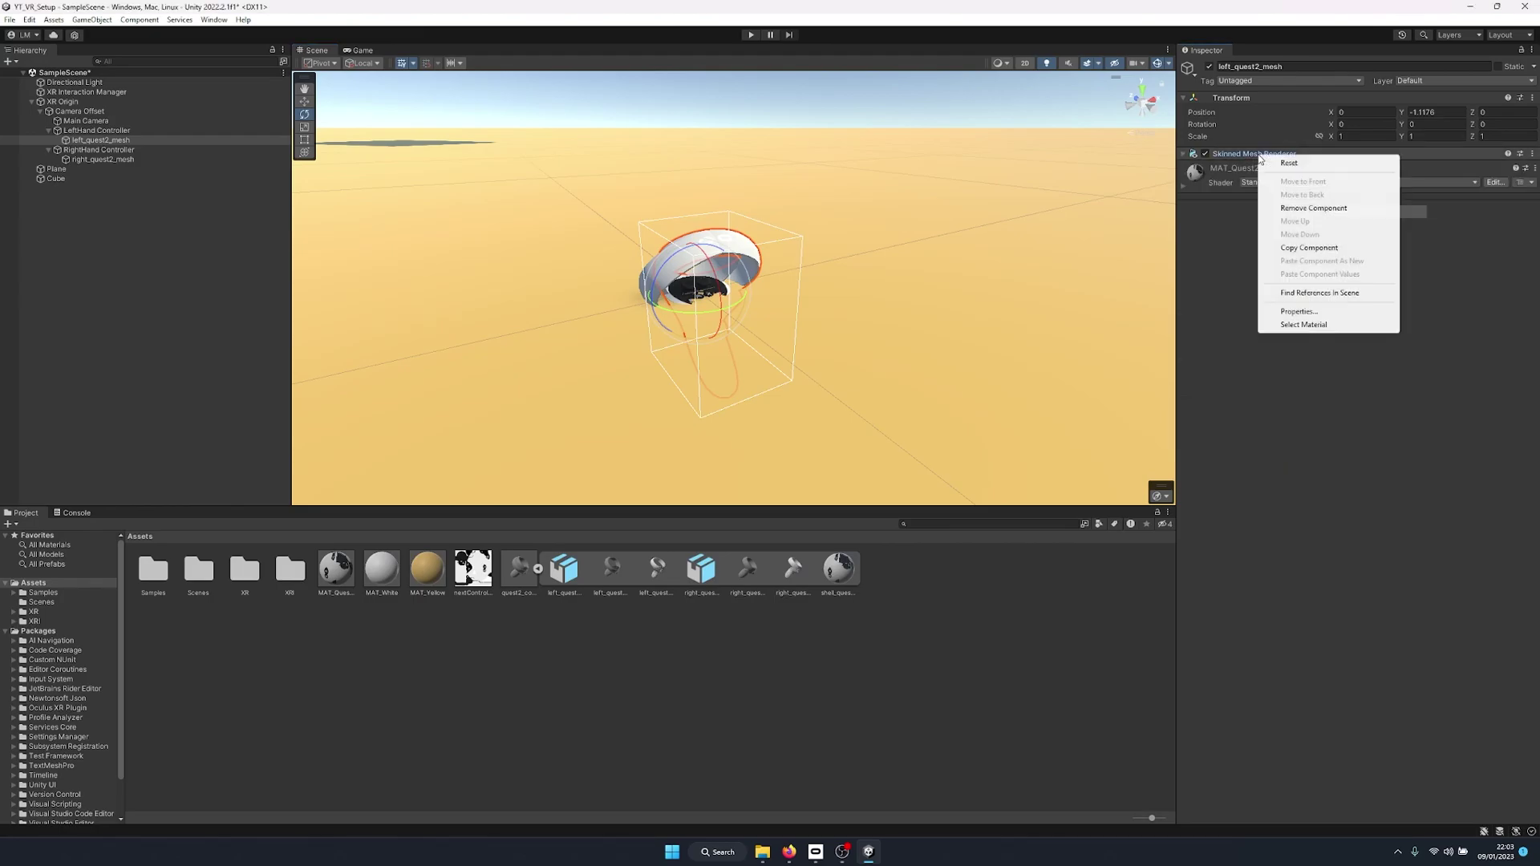
click(1328, 208)
Add a Mesh Filter and a Mesh Renderer component to left_quest2_mesh
click(1328, 160)
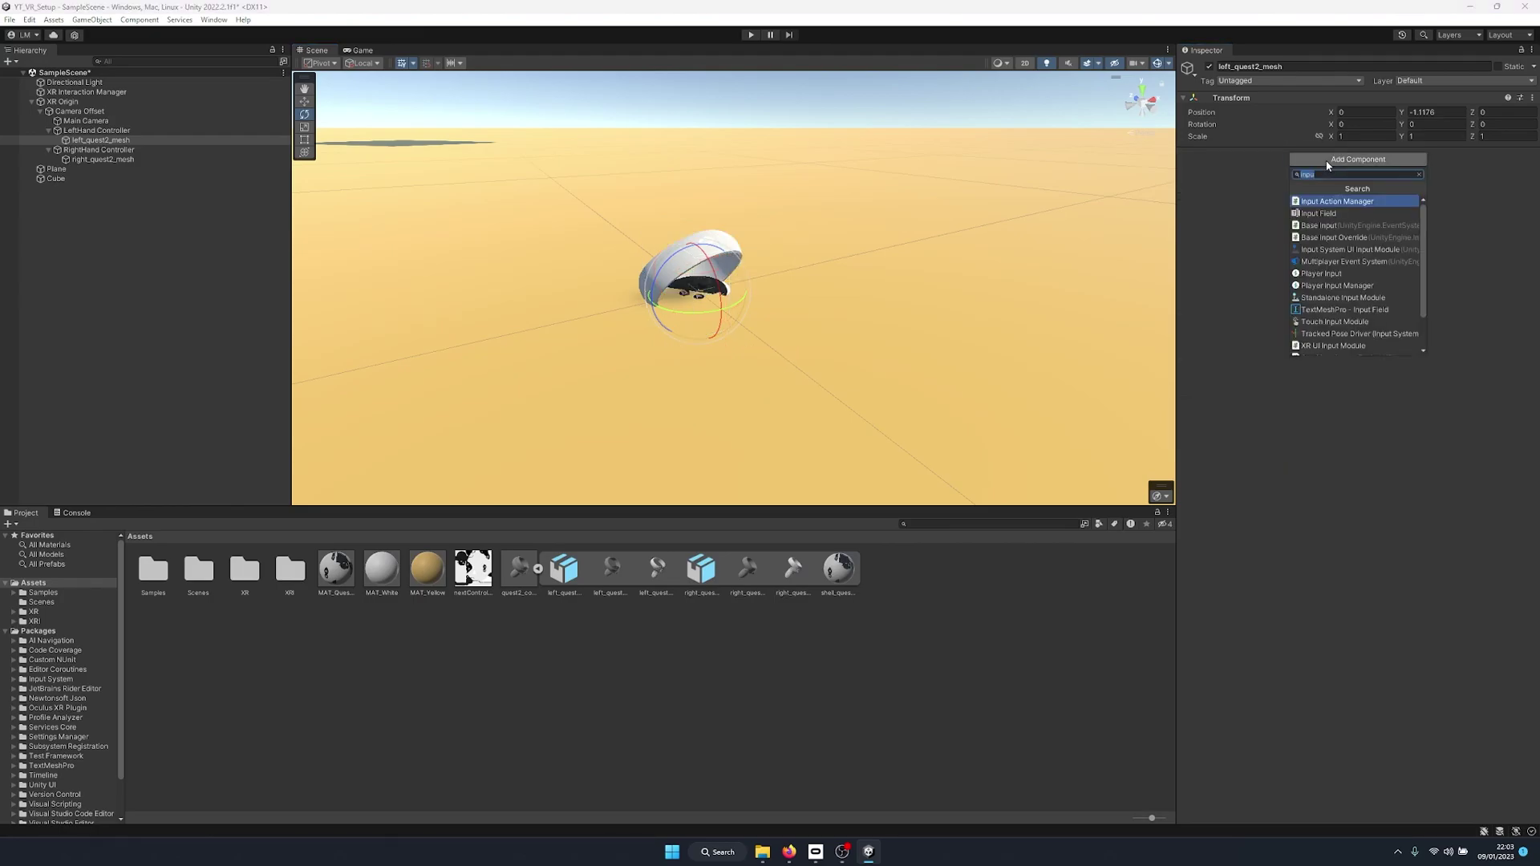
text(mesh filter)
key(Return)
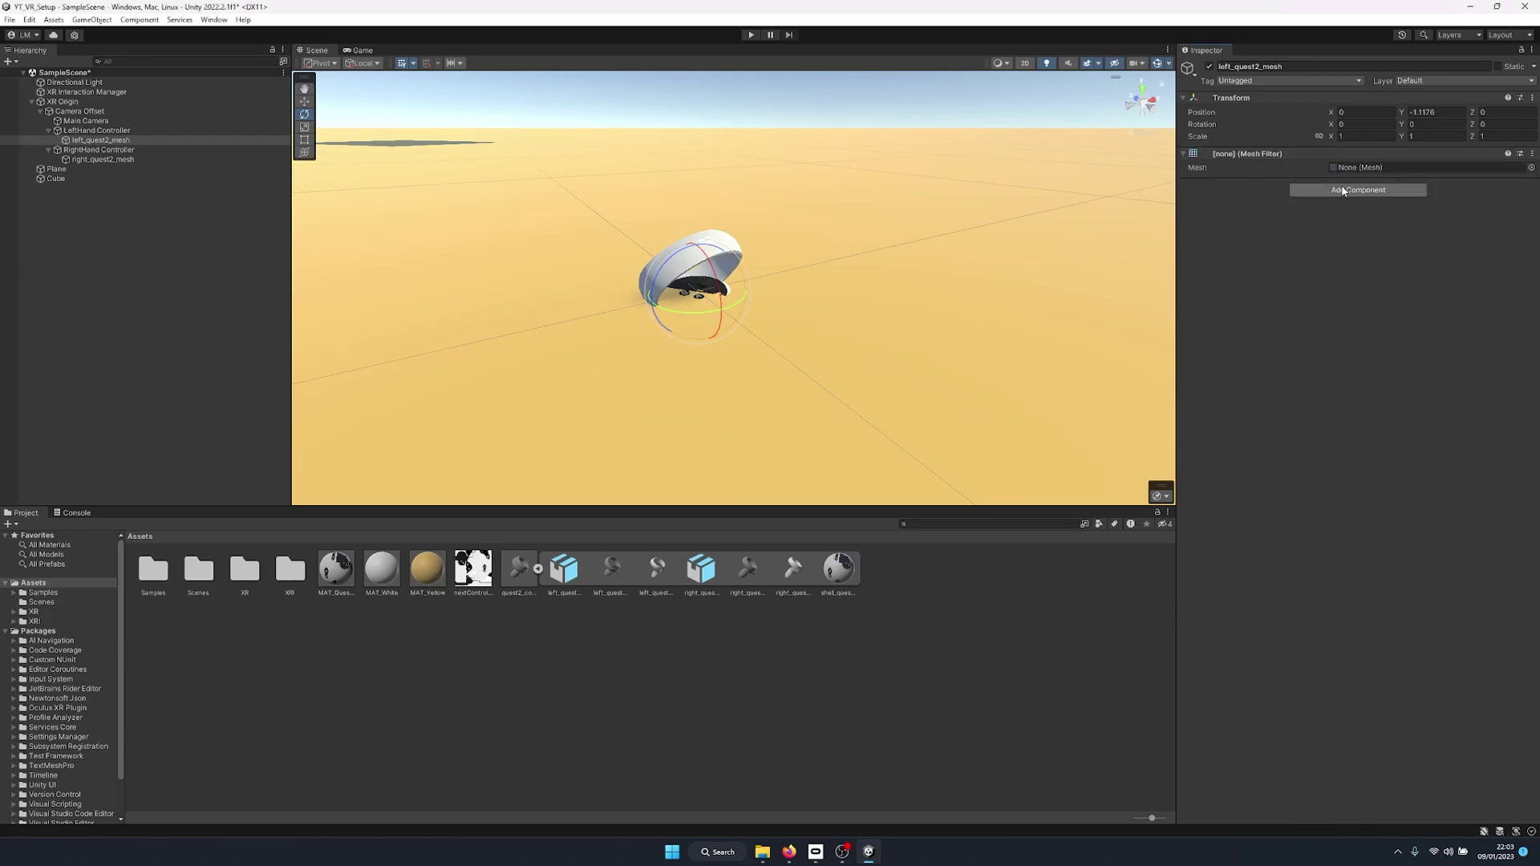
click(1343, 190)
text(mesh renderer)
key(Return)
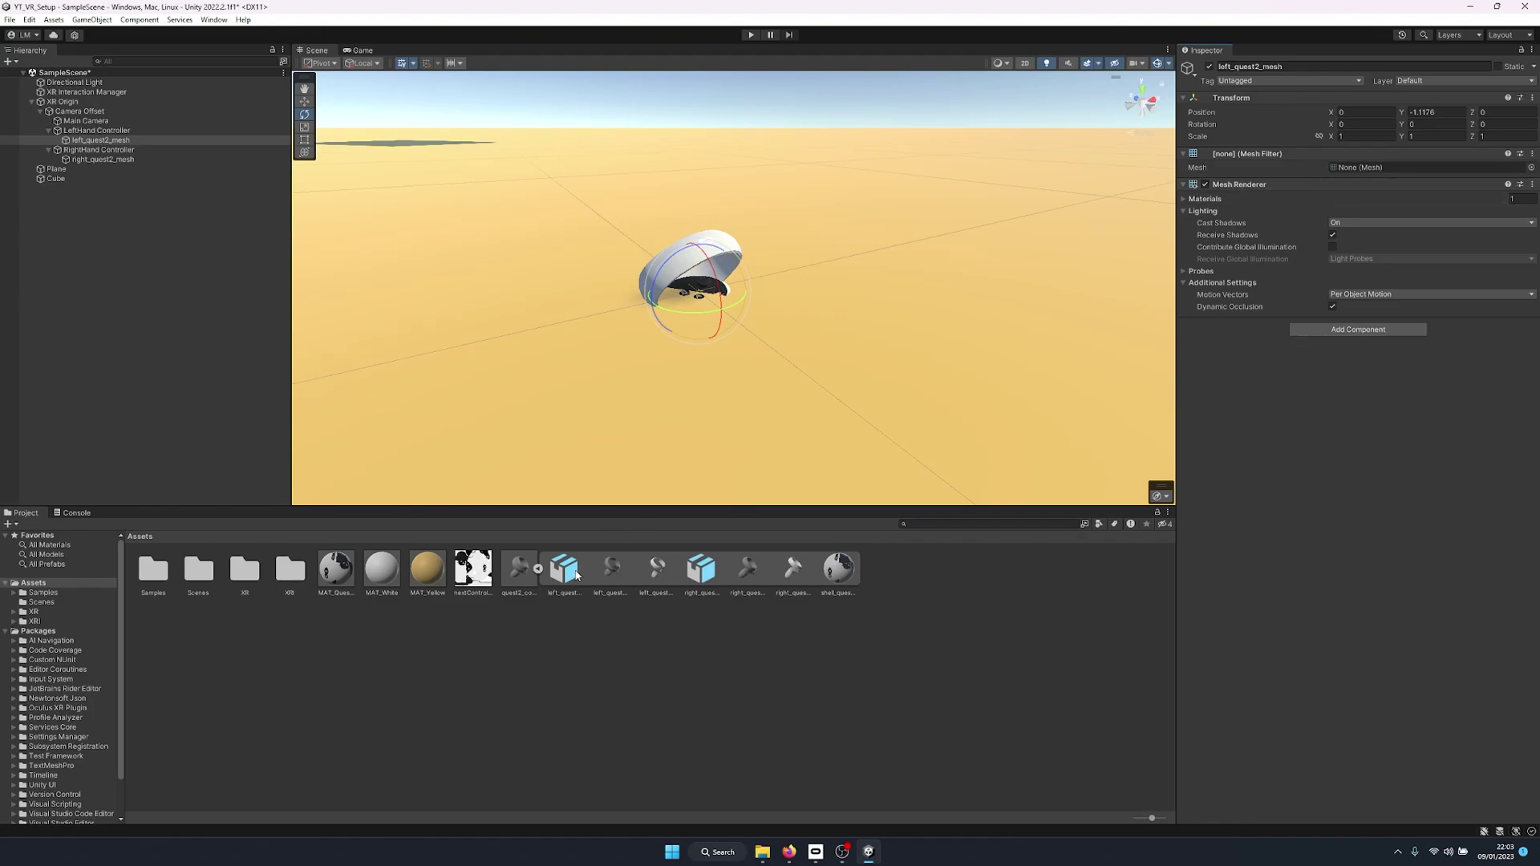
Assign the left_quest2_mesh mesh to the left controller's Mesh Filter and apply the MAT_Quest2_Controllers material to it
drag(567, 579, 1363, 167)
click(1531, 170)
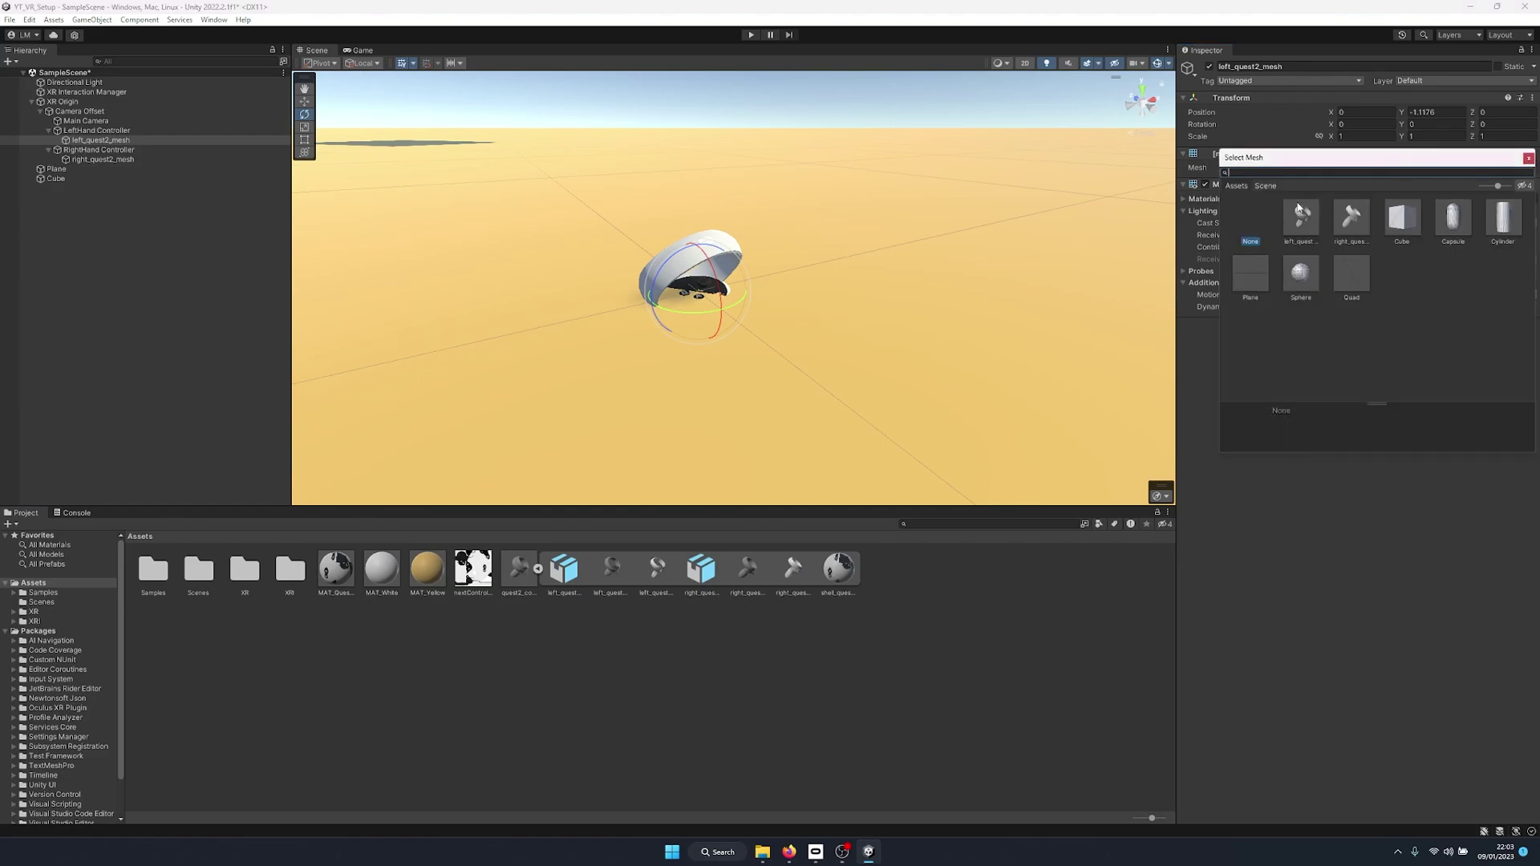
click(1297, 215)
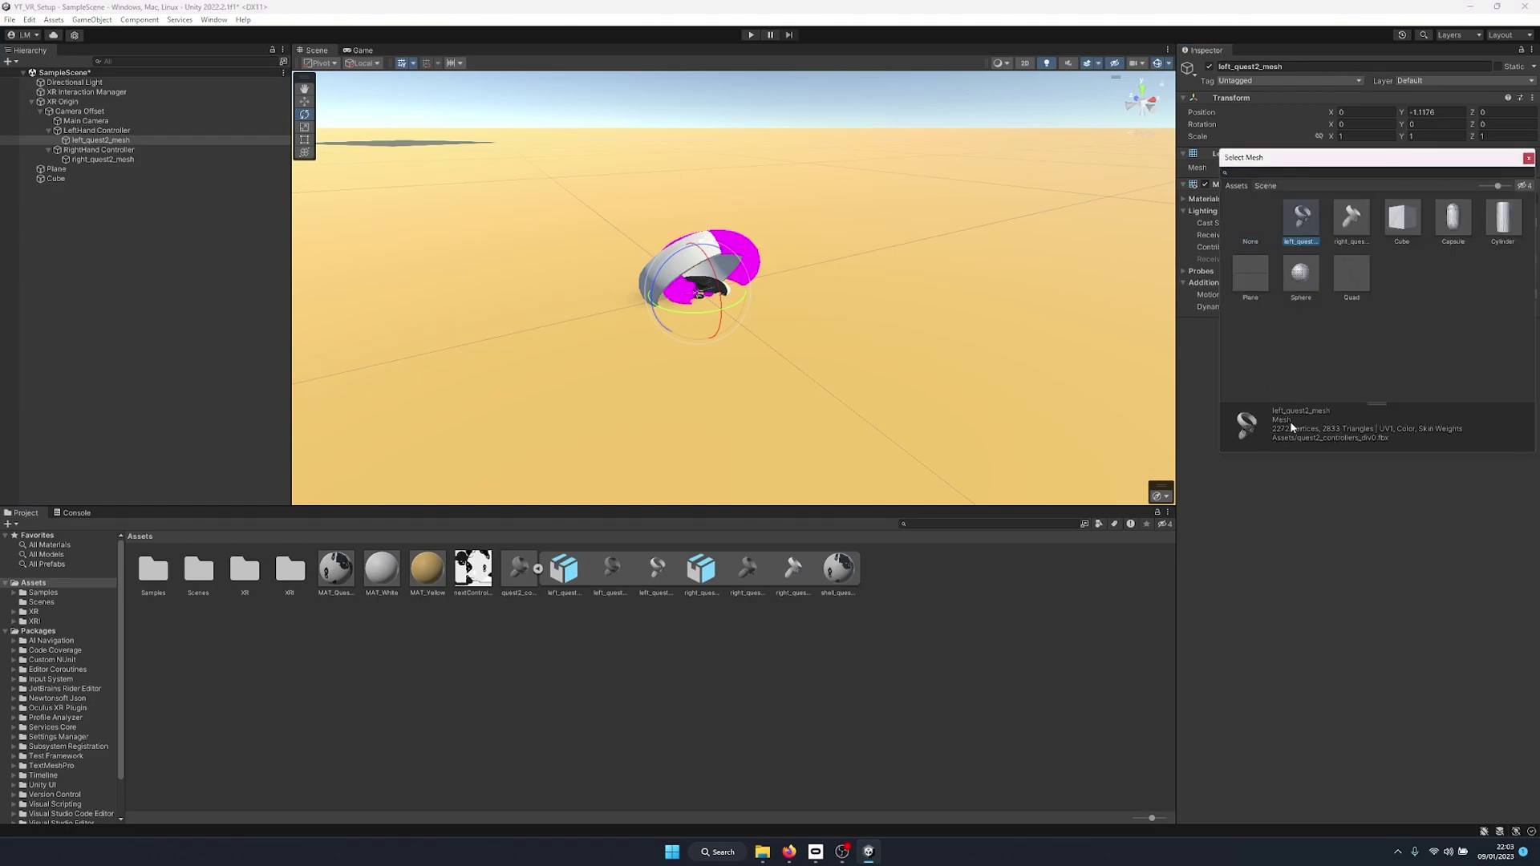
click(1527, 159)
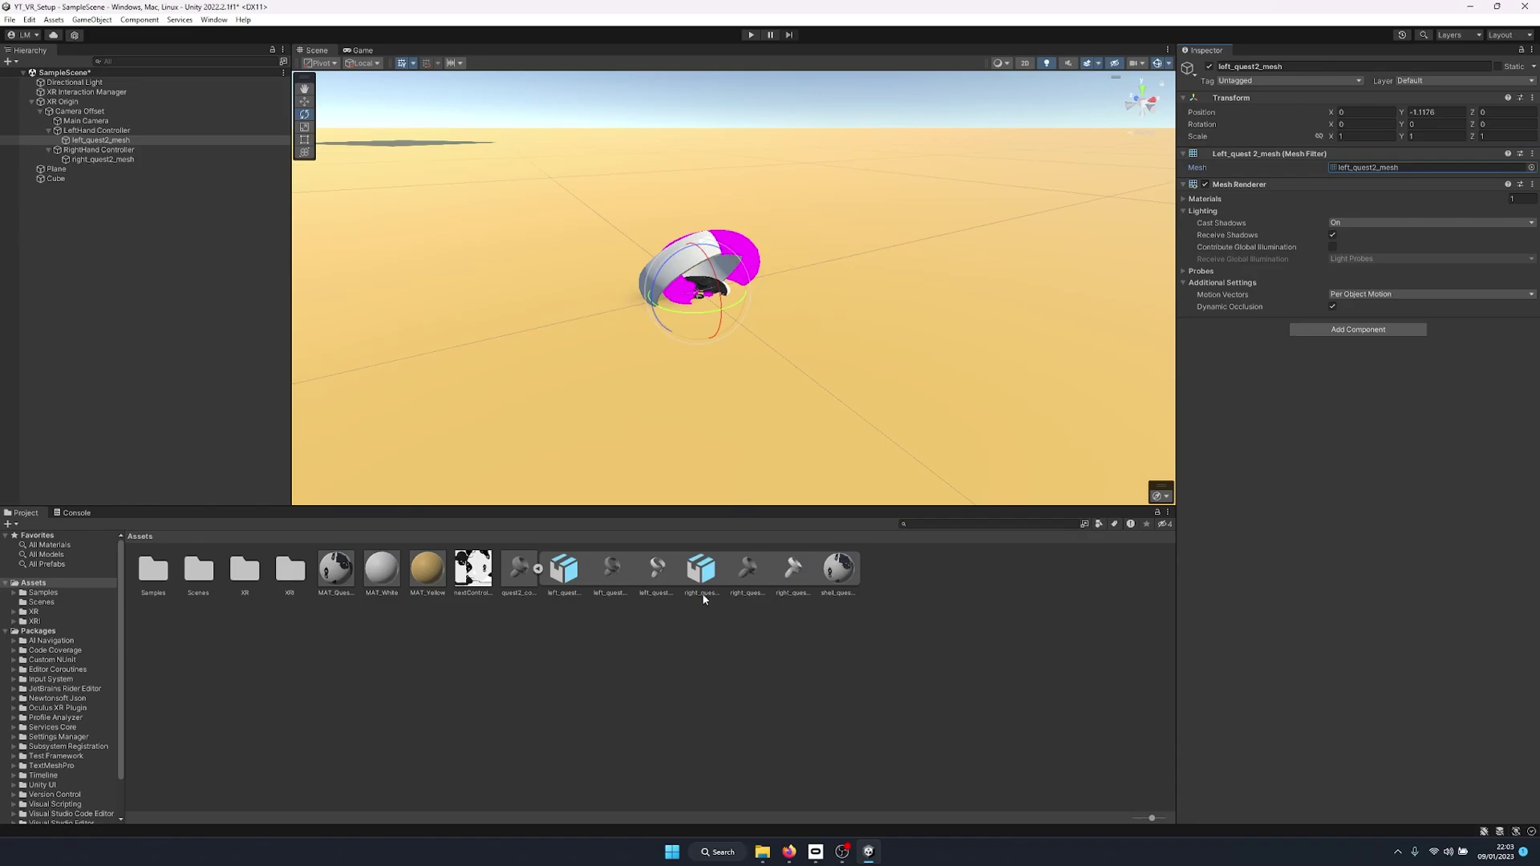
drag(342, 575, 699, 269)
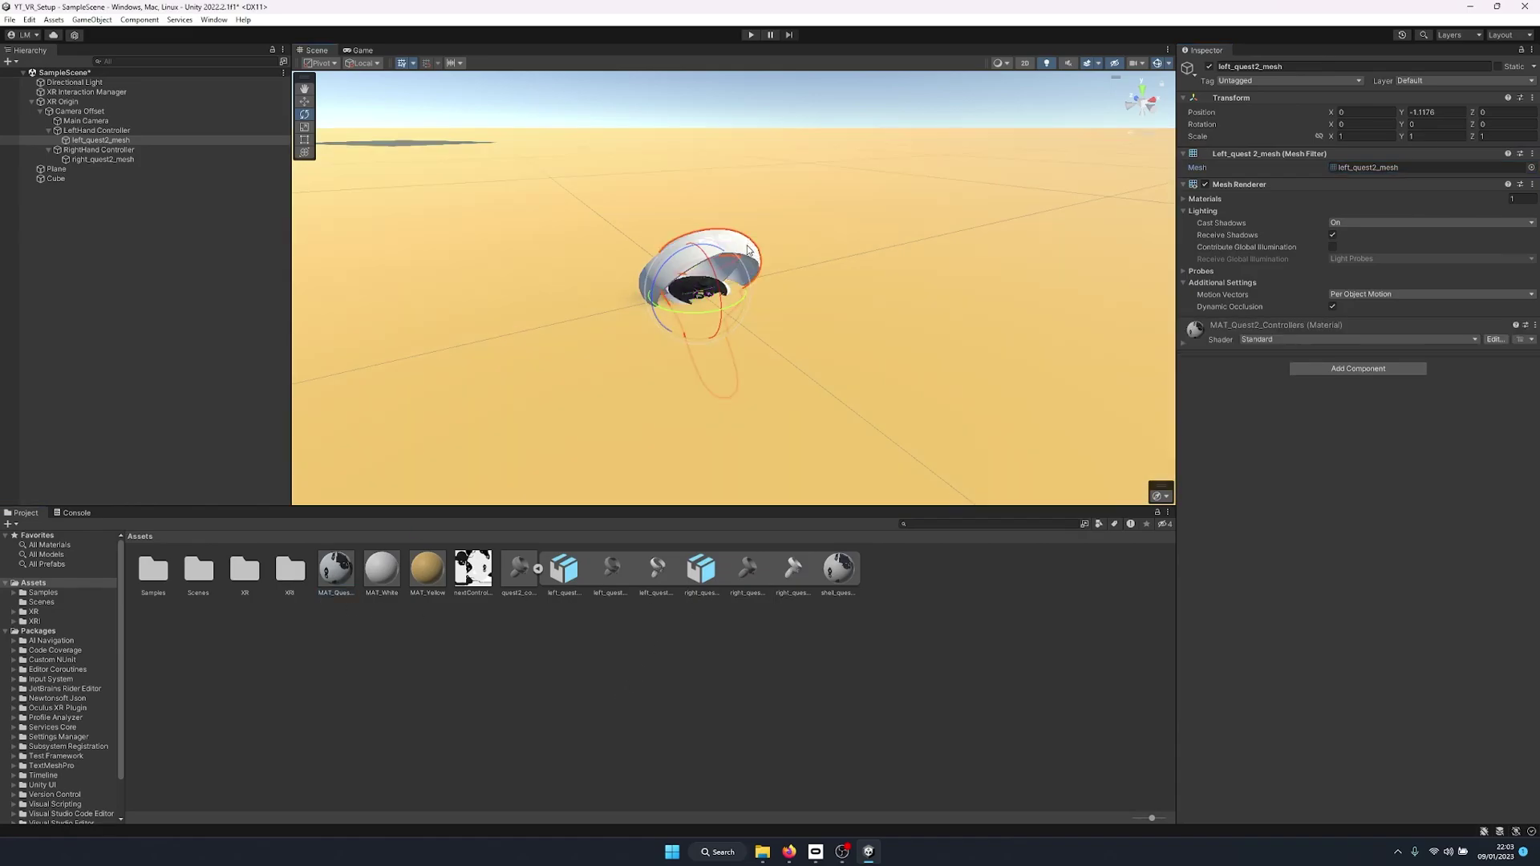
Remove the Skinned Mesh Renderer component from right_quest2_mesh
click(165, 159)
right_click(1303, 154)
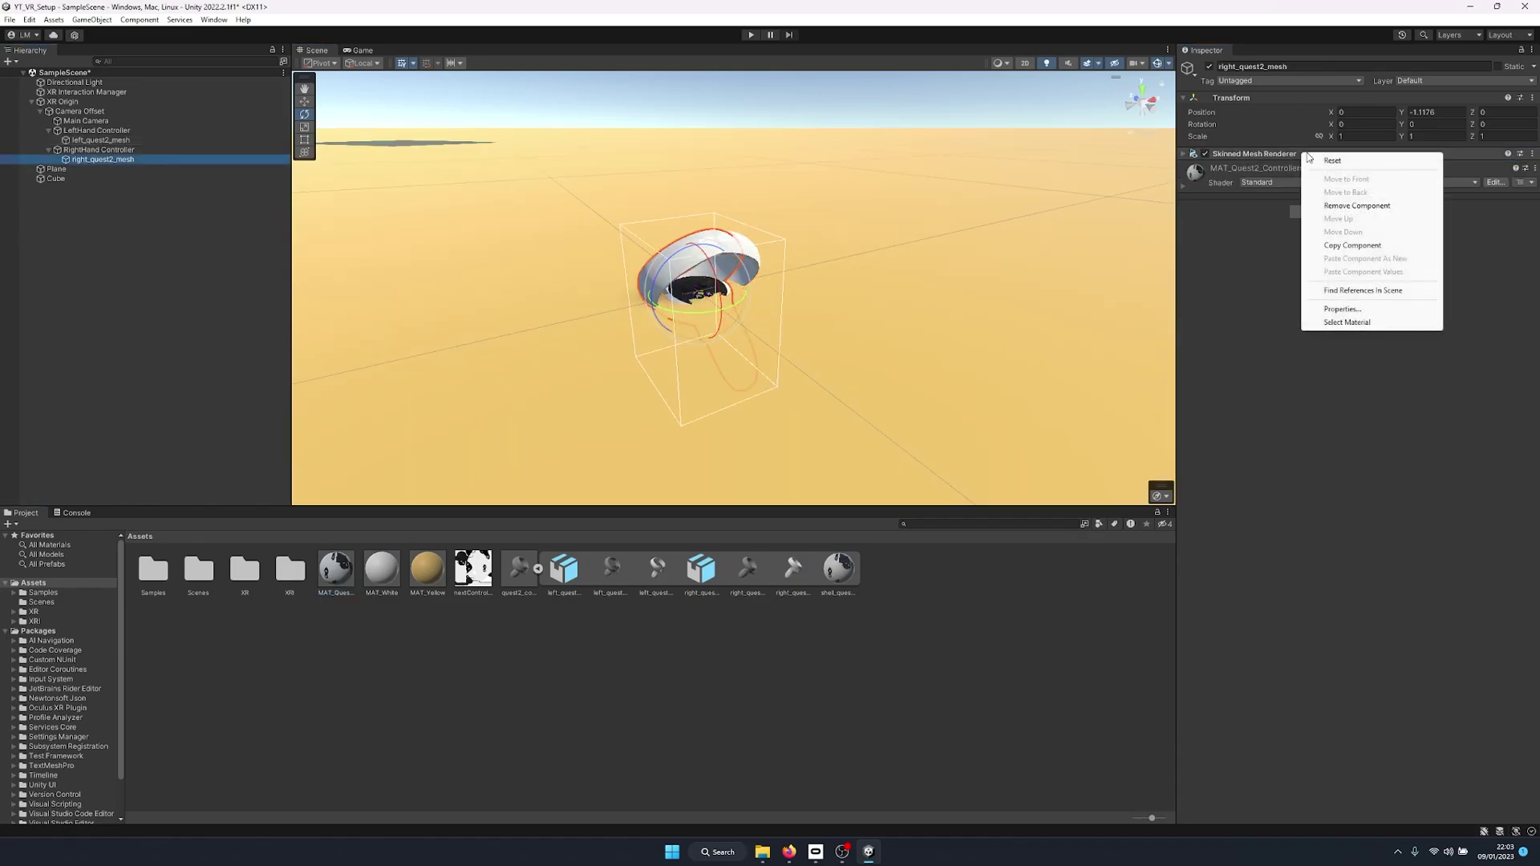
click(1341, 206)
Add a Mesh Renderer and a Mesh Filter component to right_quest2_mesh
click(1356, 153)
click(1326, 197)
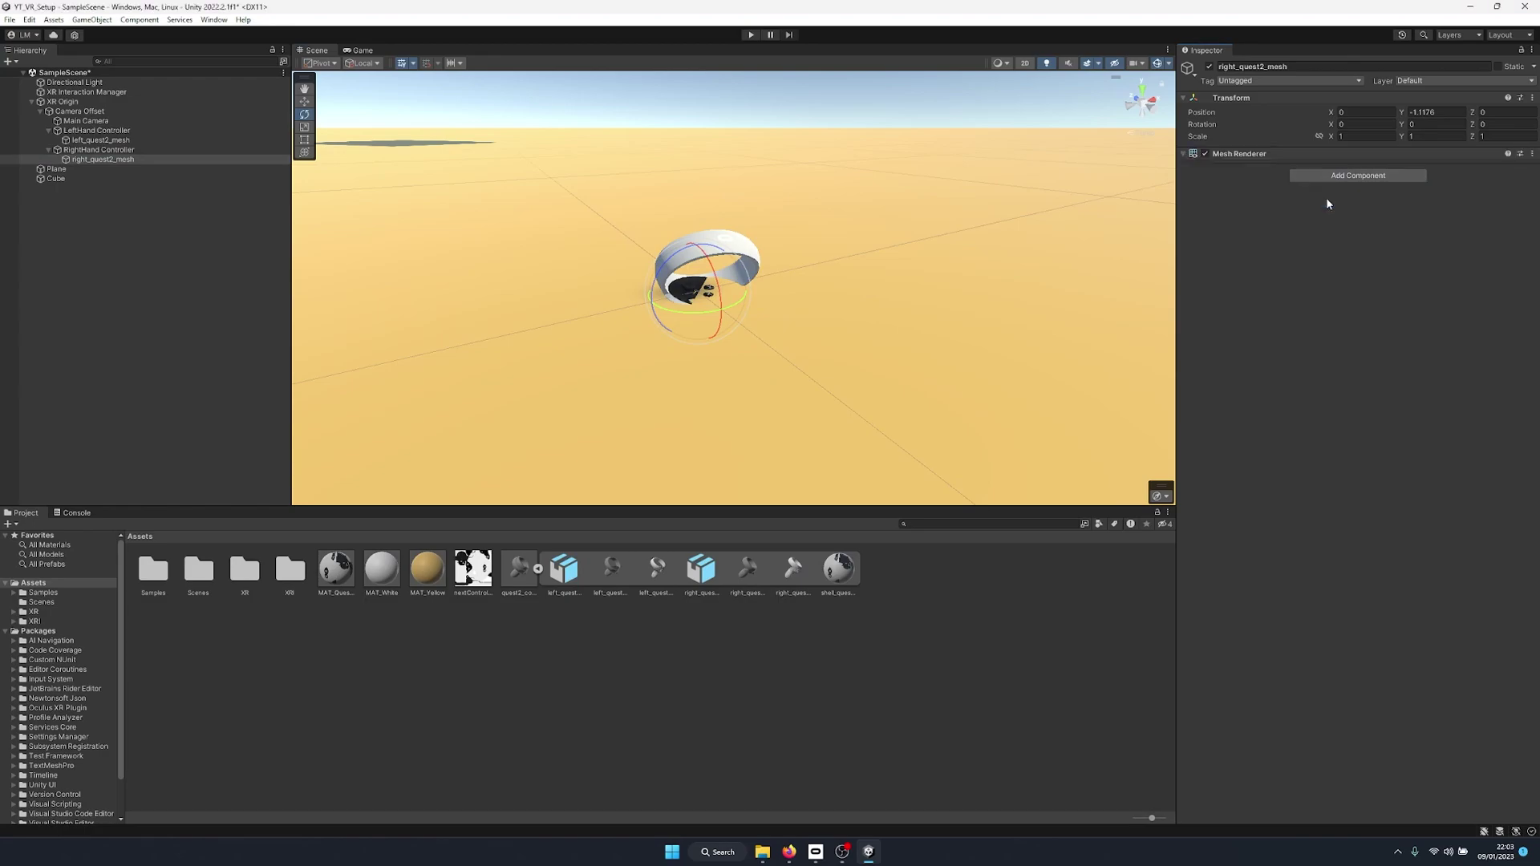
click(1339, 300)
text(mesh)
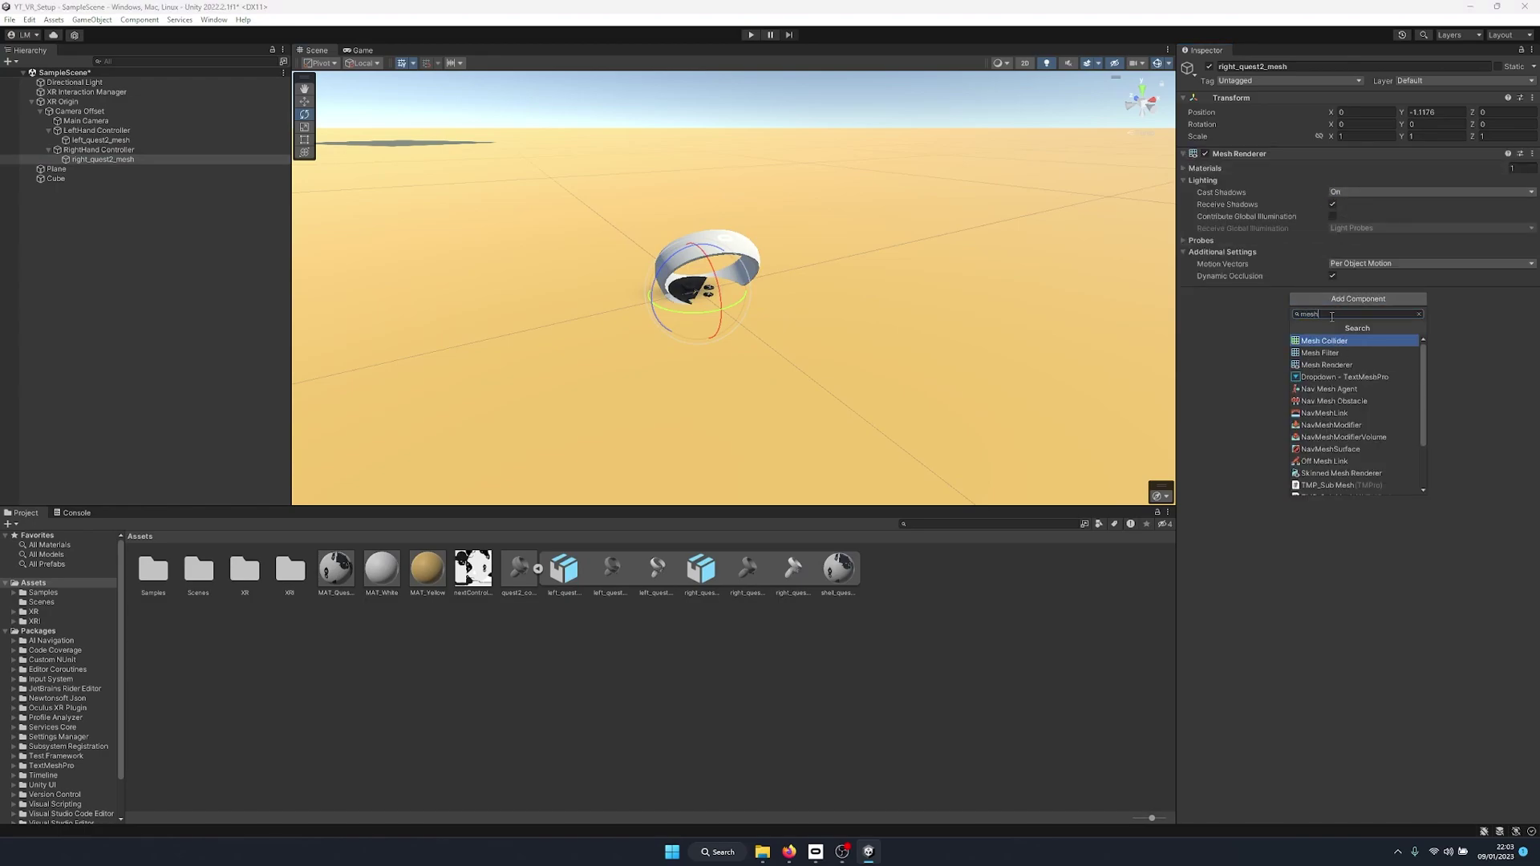
key(Down)
key(Return)
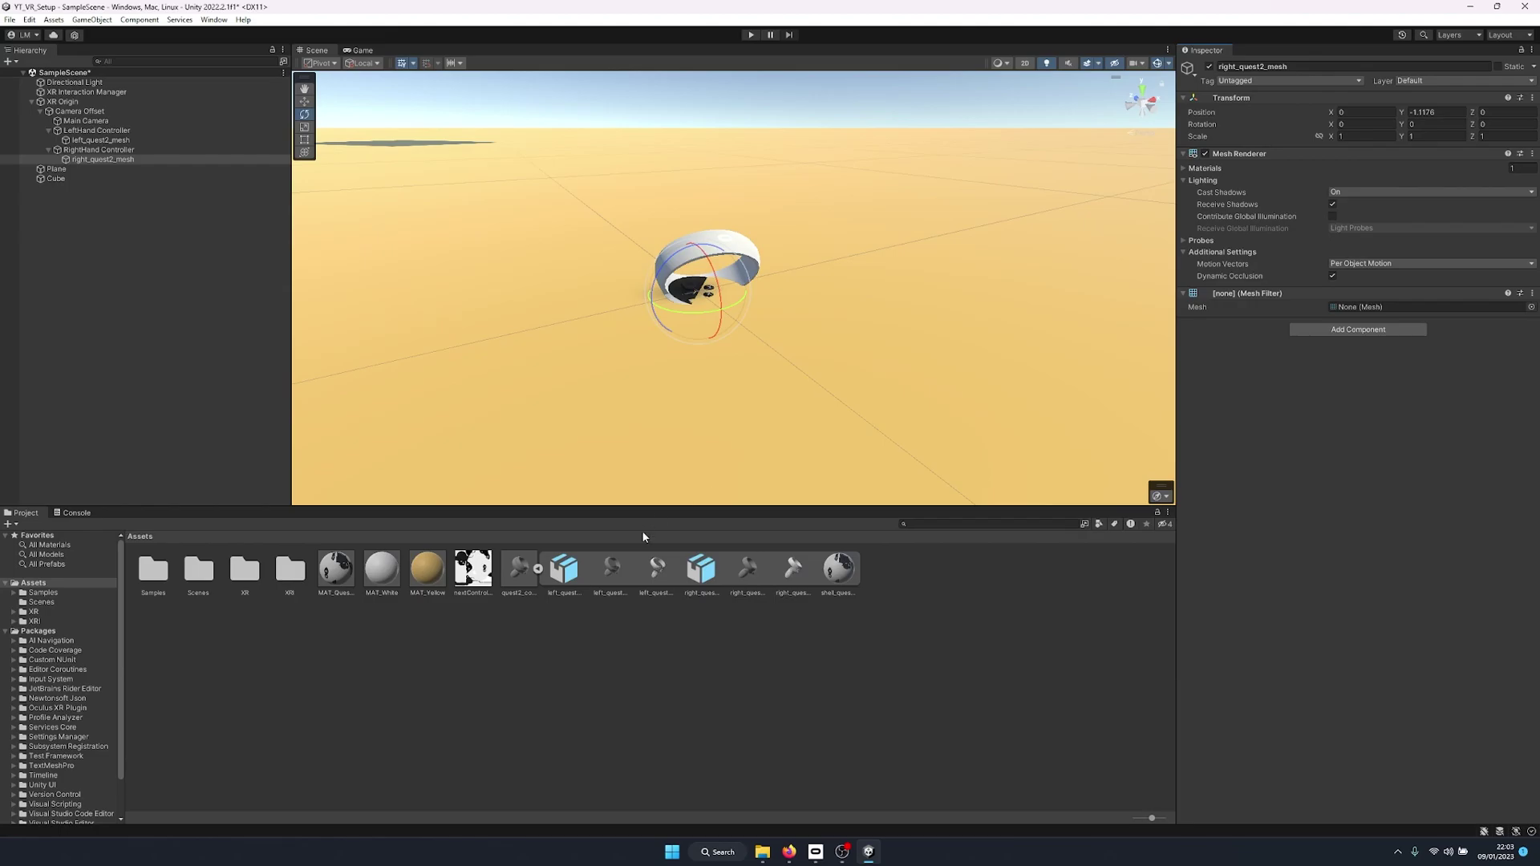
Assign the right_quest2_mesh mesh to the right controller's Mesh Filter, apply the MAT_Quest2_Controllers material, and switch to the Move tool
click(1530, 308)
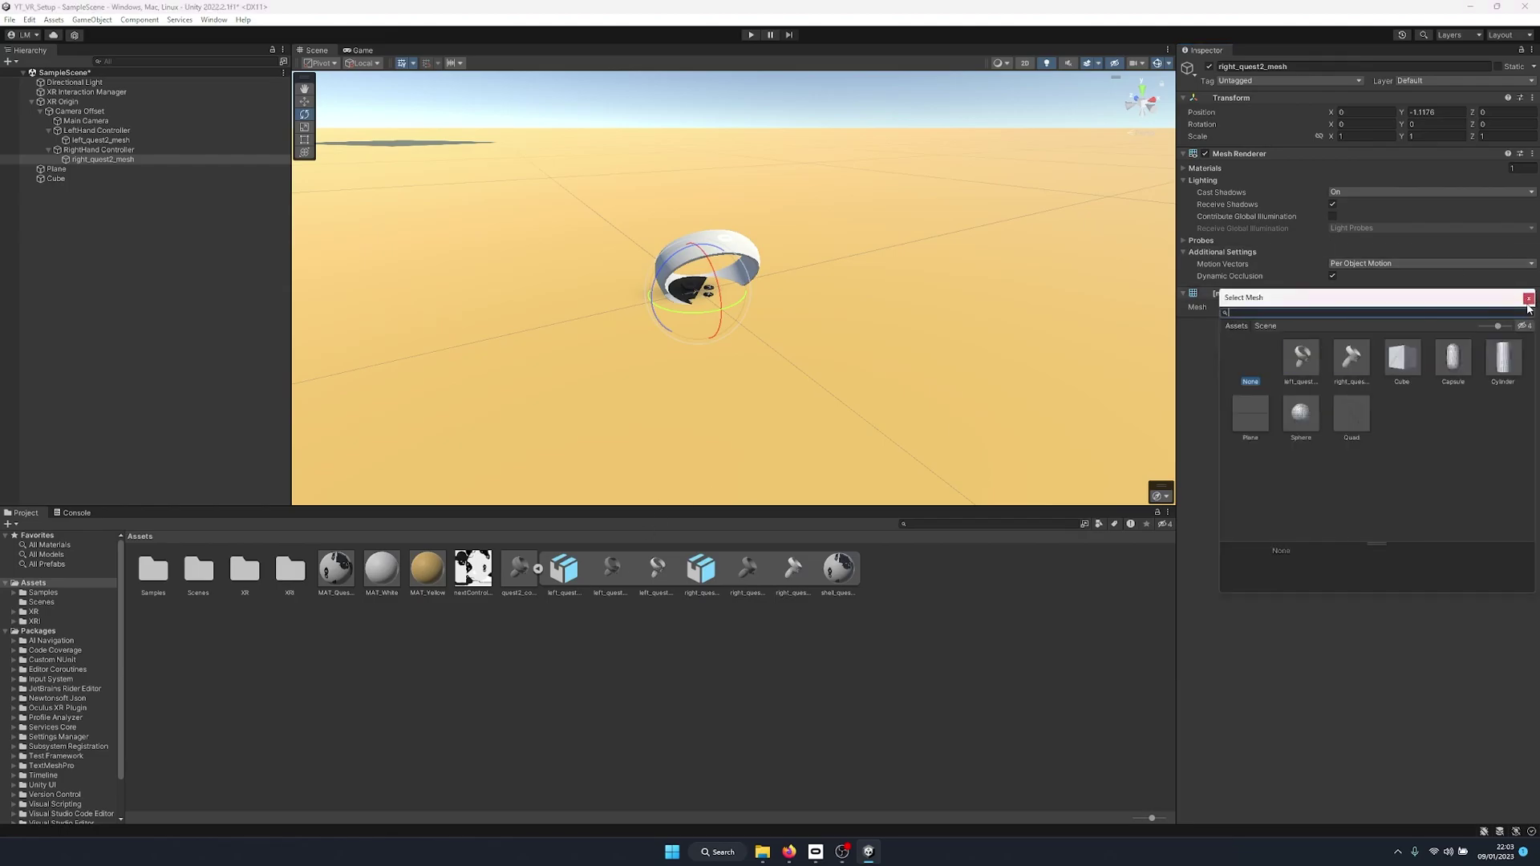
double_click(1345, 361)
drag(335, 568, 697, 273)
key(w)
alt+drag(831, 237, 735, 291)
scroll(581, 325, up, 2)
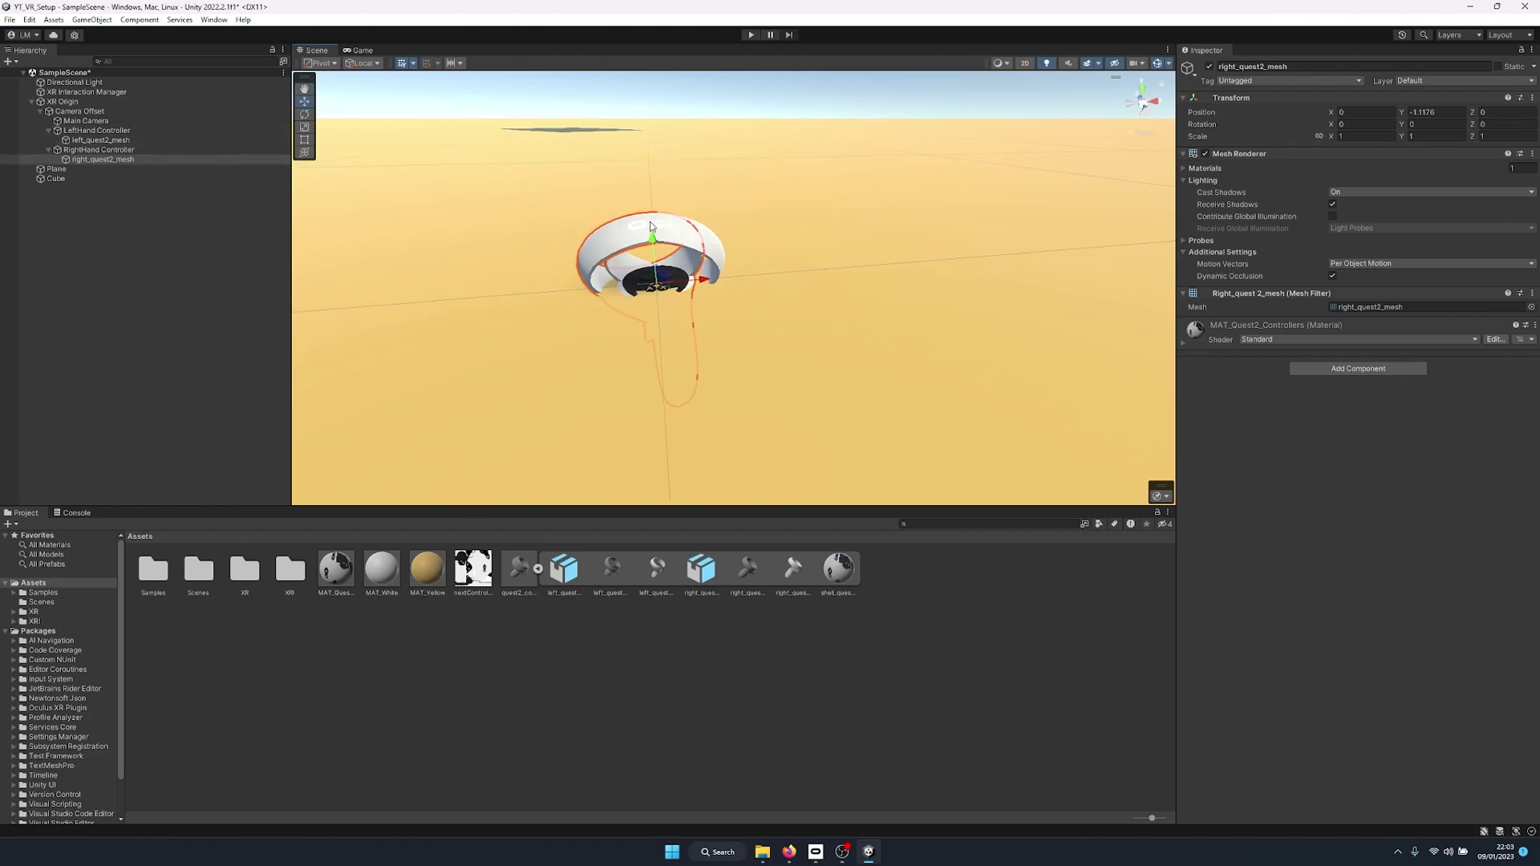
alt+drag(650, 227, 752, 252)
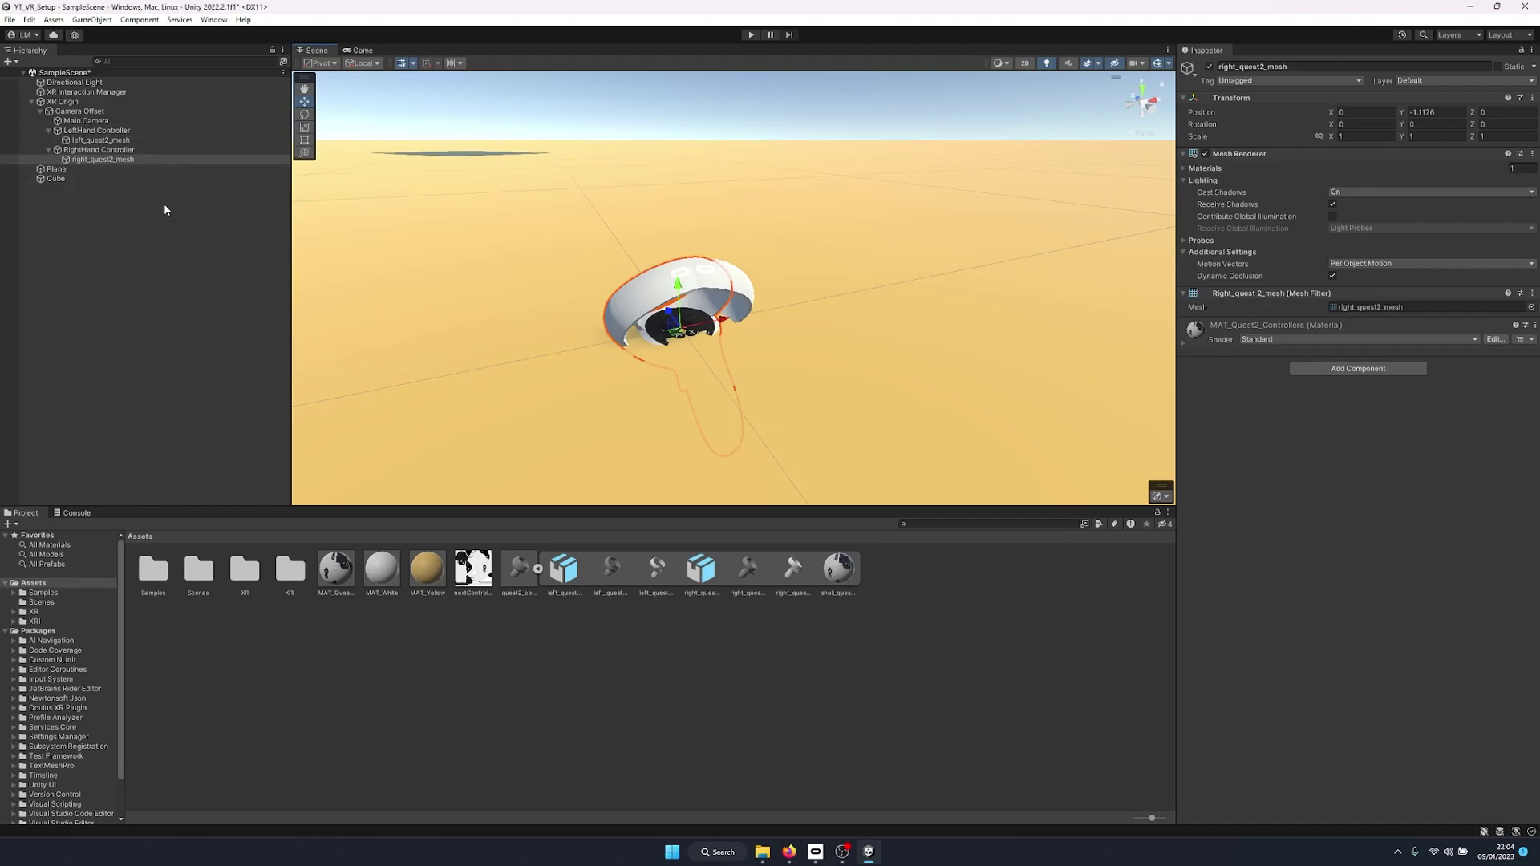
Apply the XRI Default Left Controller preset to LeftHand Controller's XR Controller and set its Model Parent to LeftHand Controller
click(117, 150)
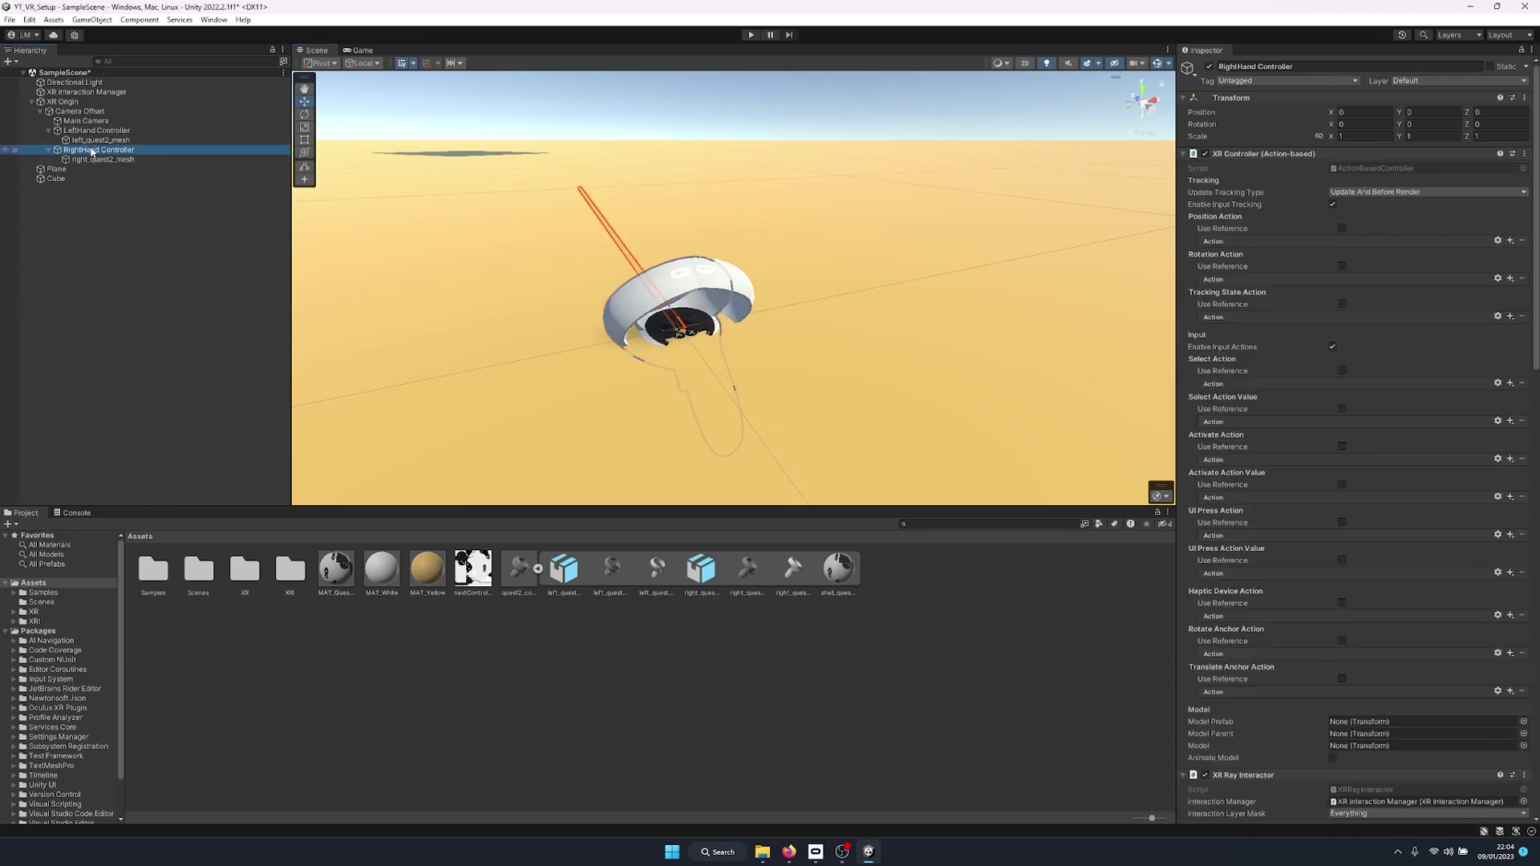
click(101, 130)
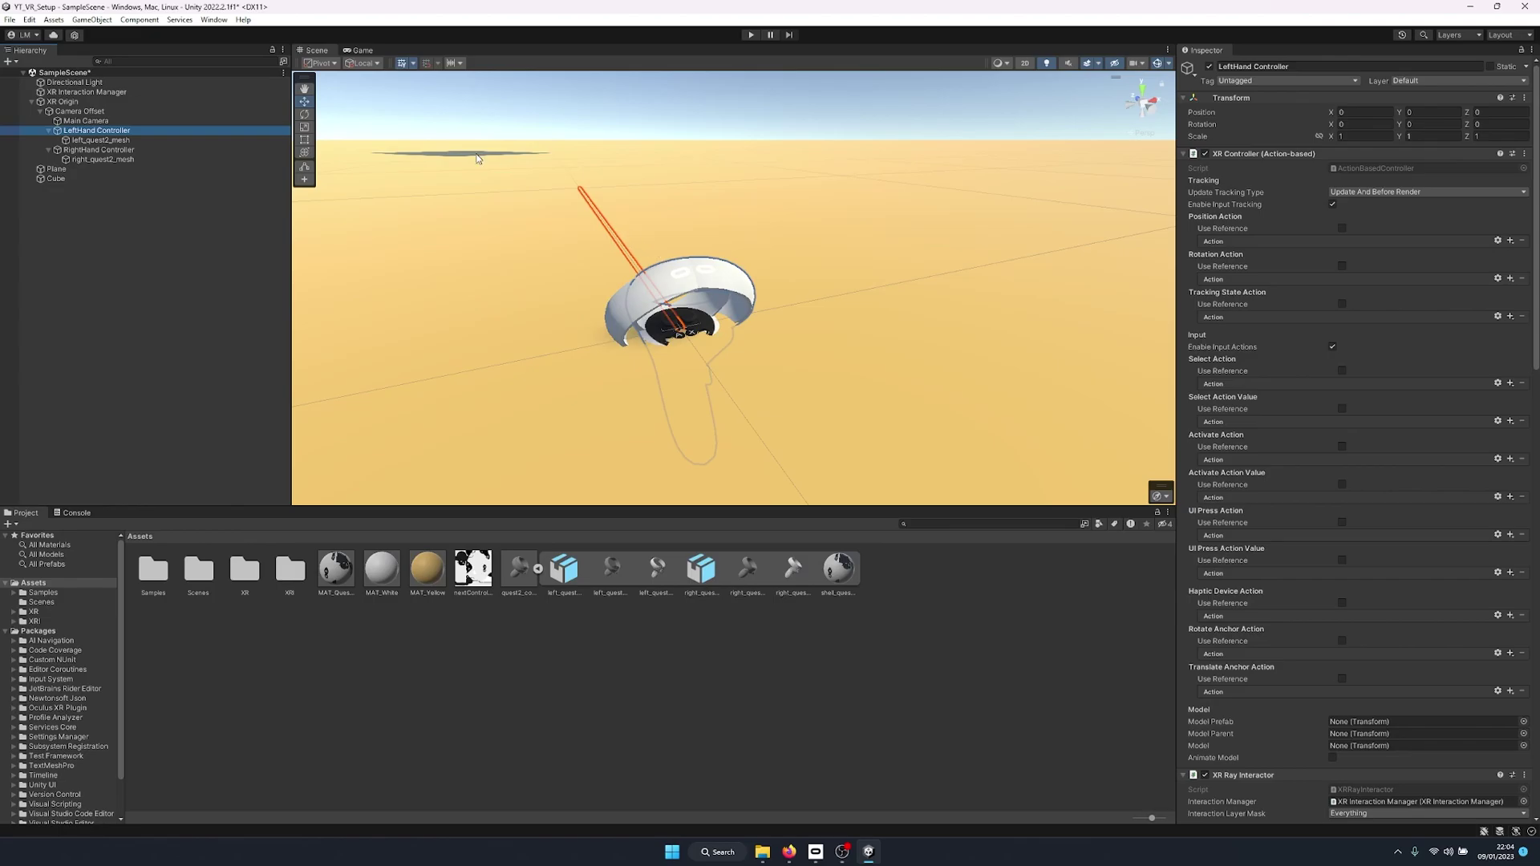
click(1512, 153)
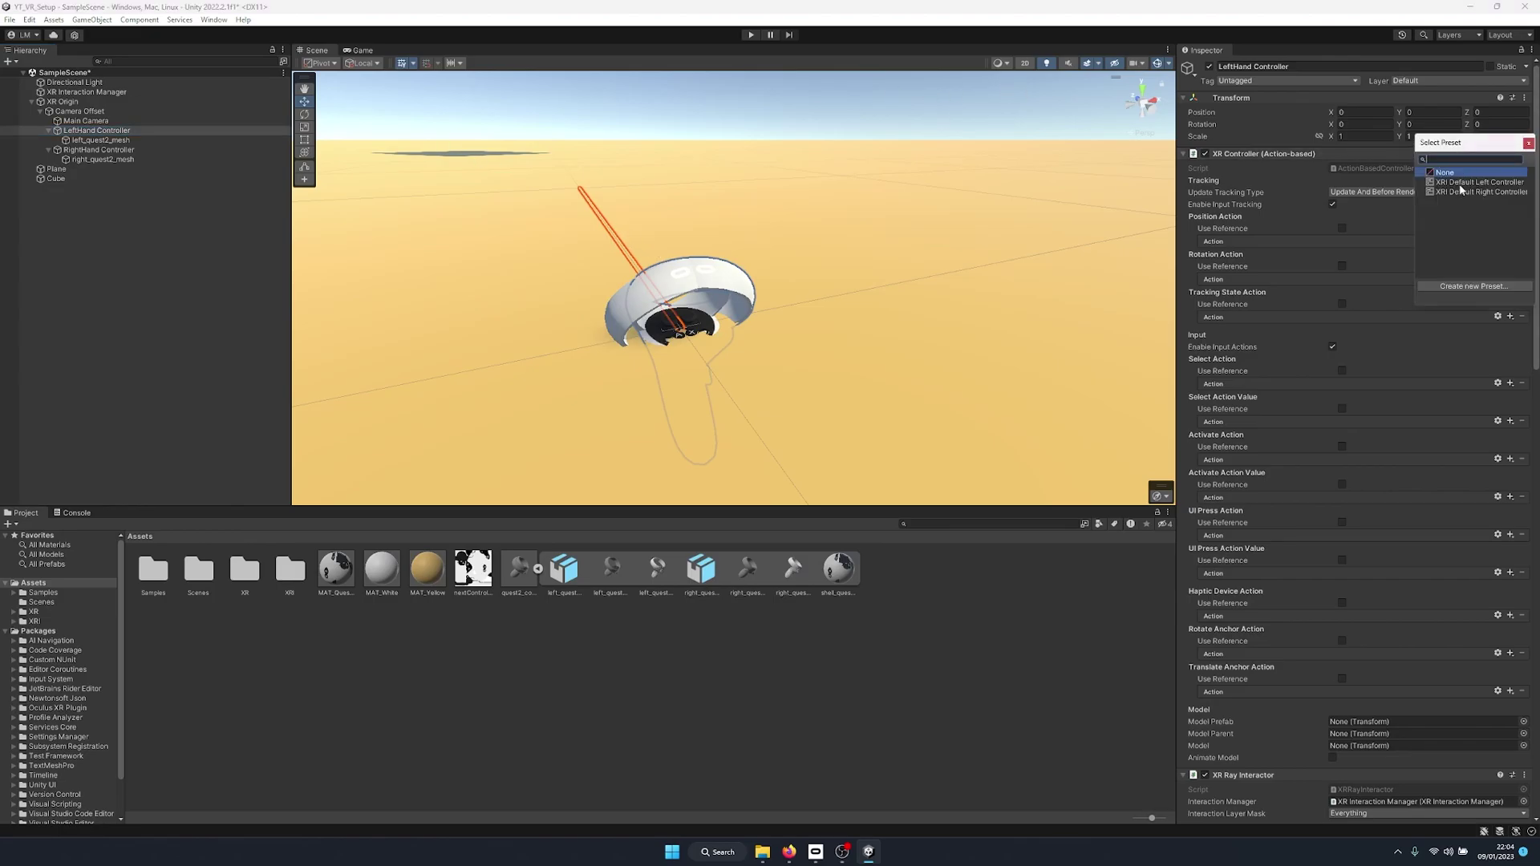
click(1460, 185)
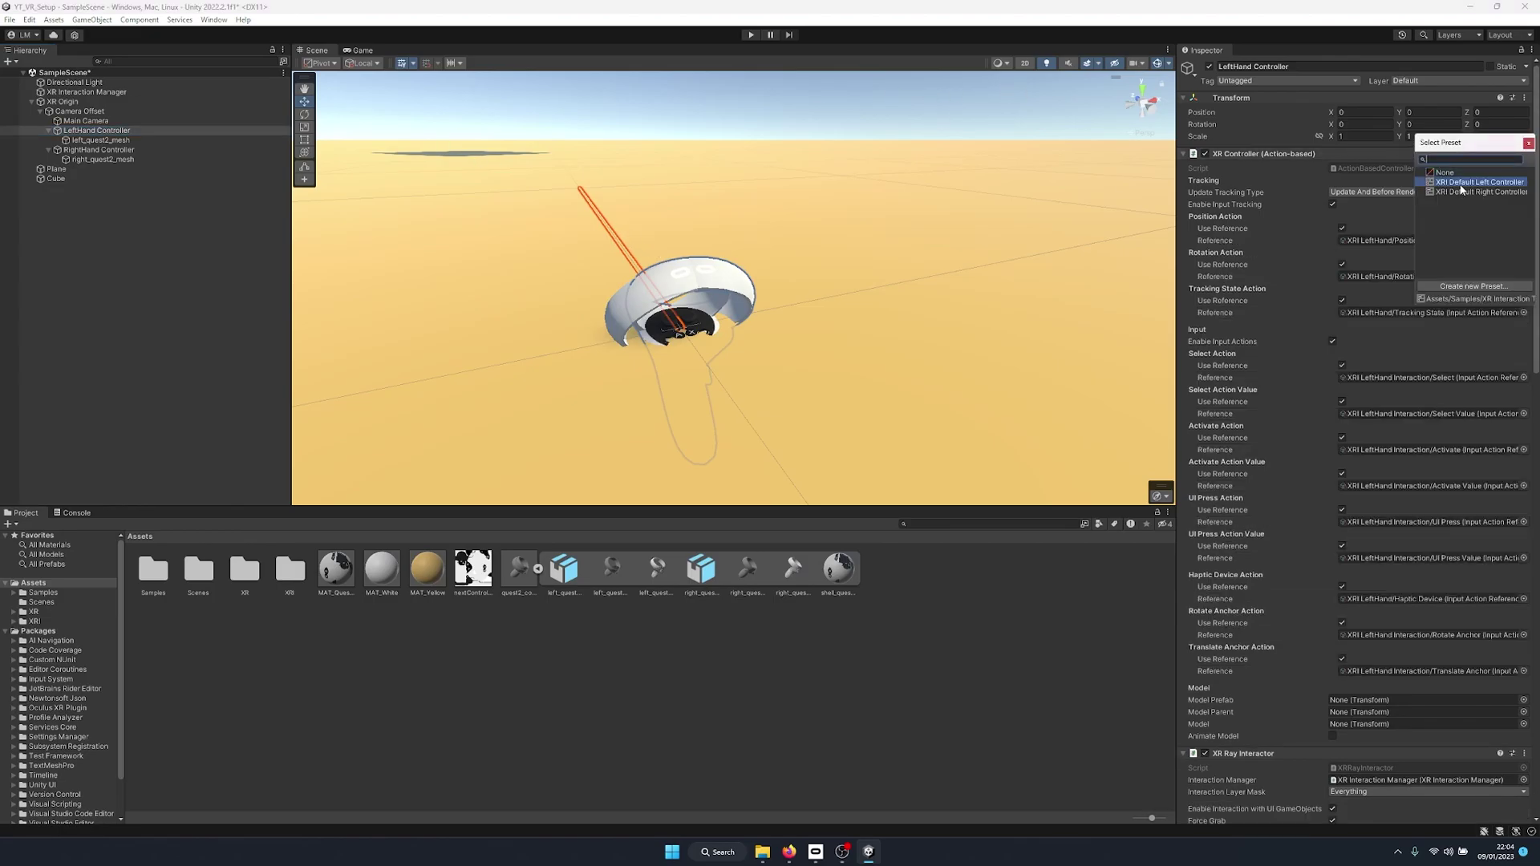
click(1528, 143)
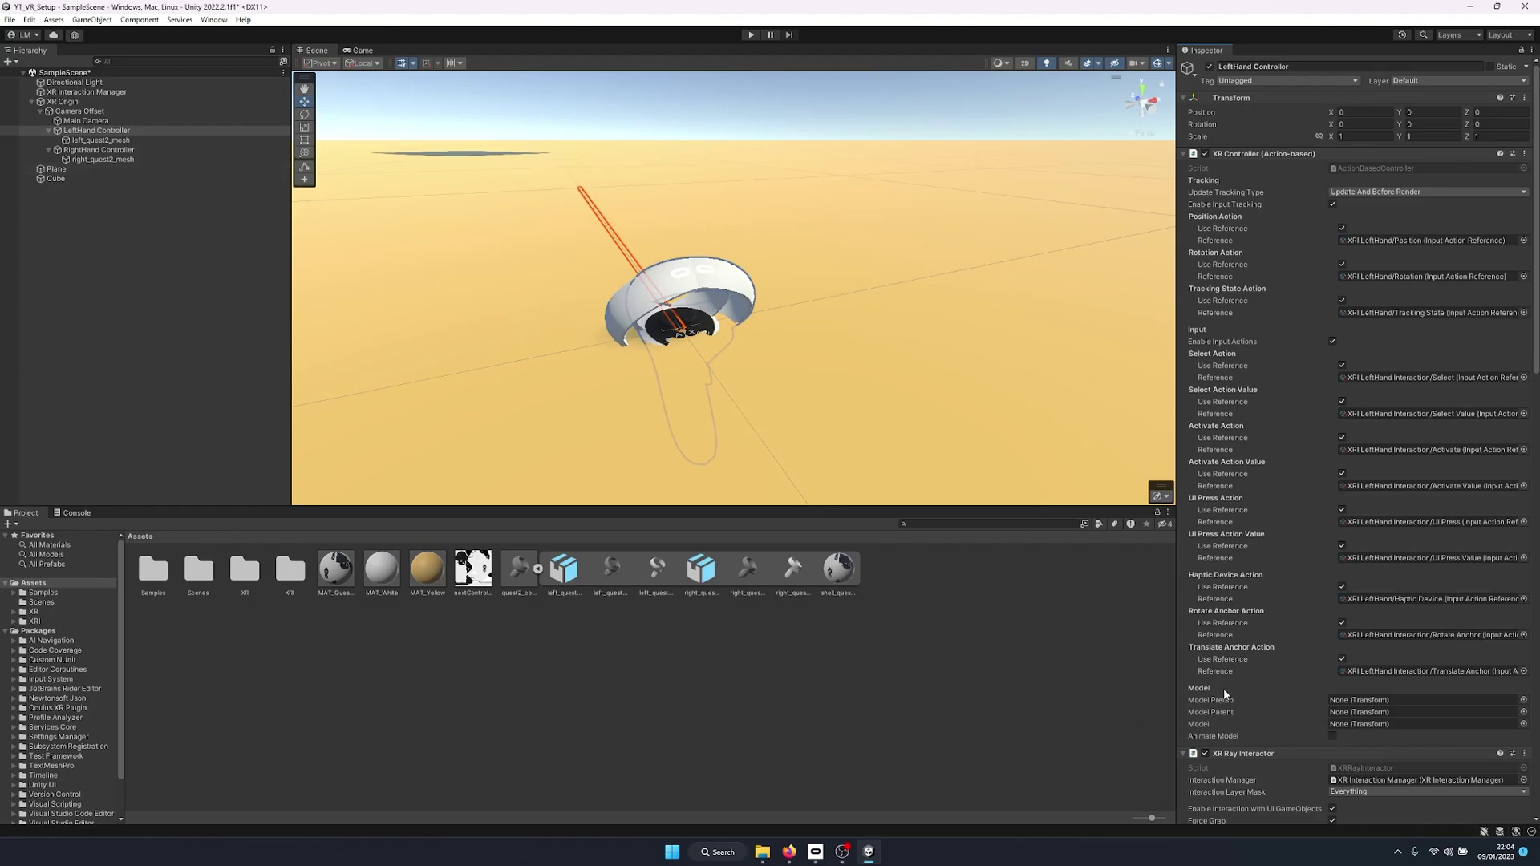
drag(95, 135, 1379, 719)
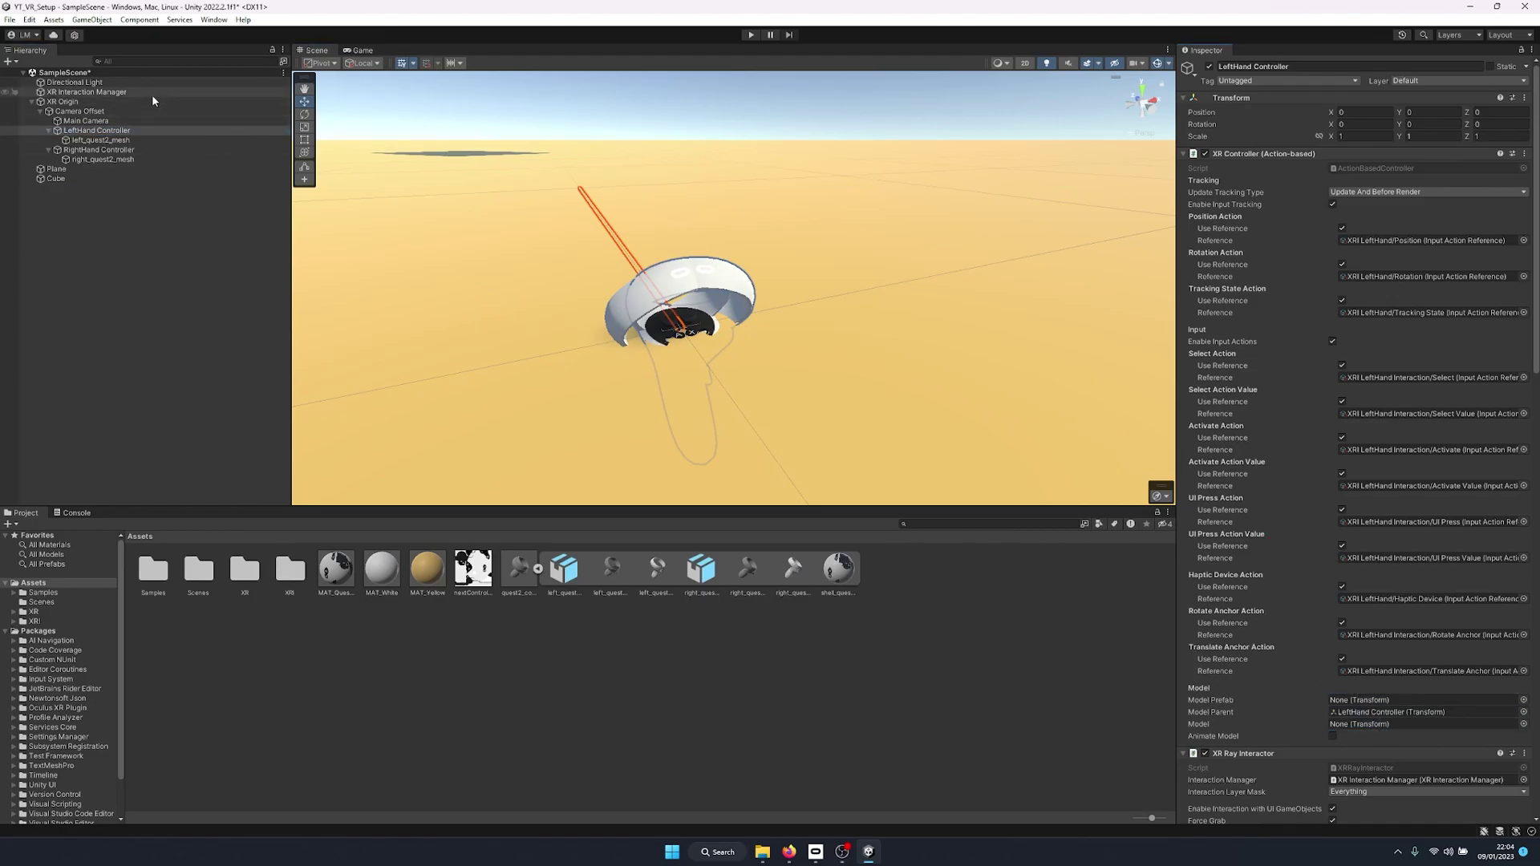
Apply the XRI Default Right Controller preset to RightHand Controller's XR Controller and set its Model Parent to RightHand Controller
click(98, 149)
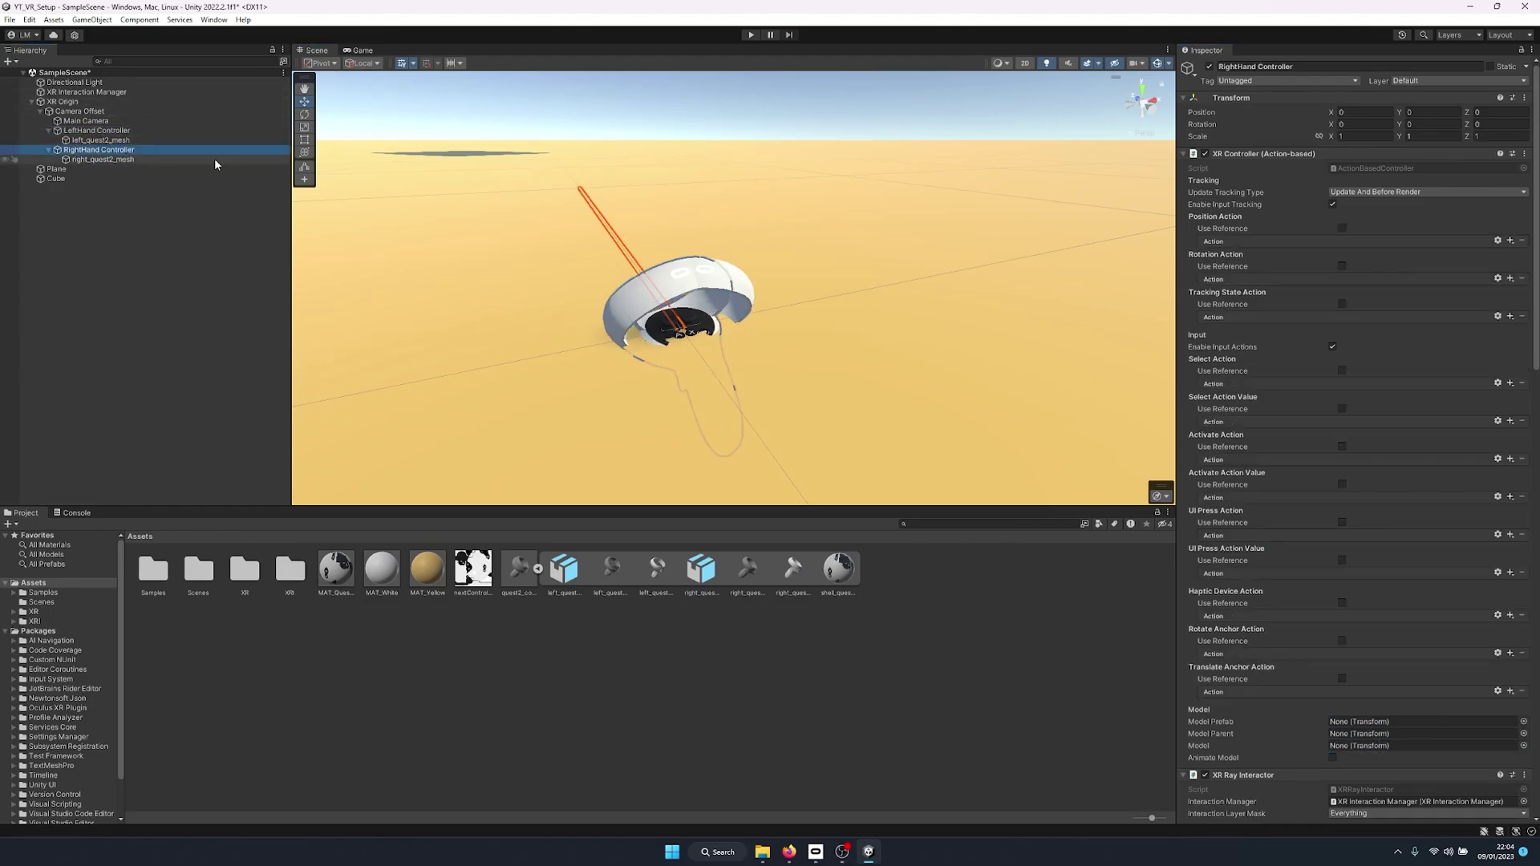
click(1511, 154)
click(1469, 194)
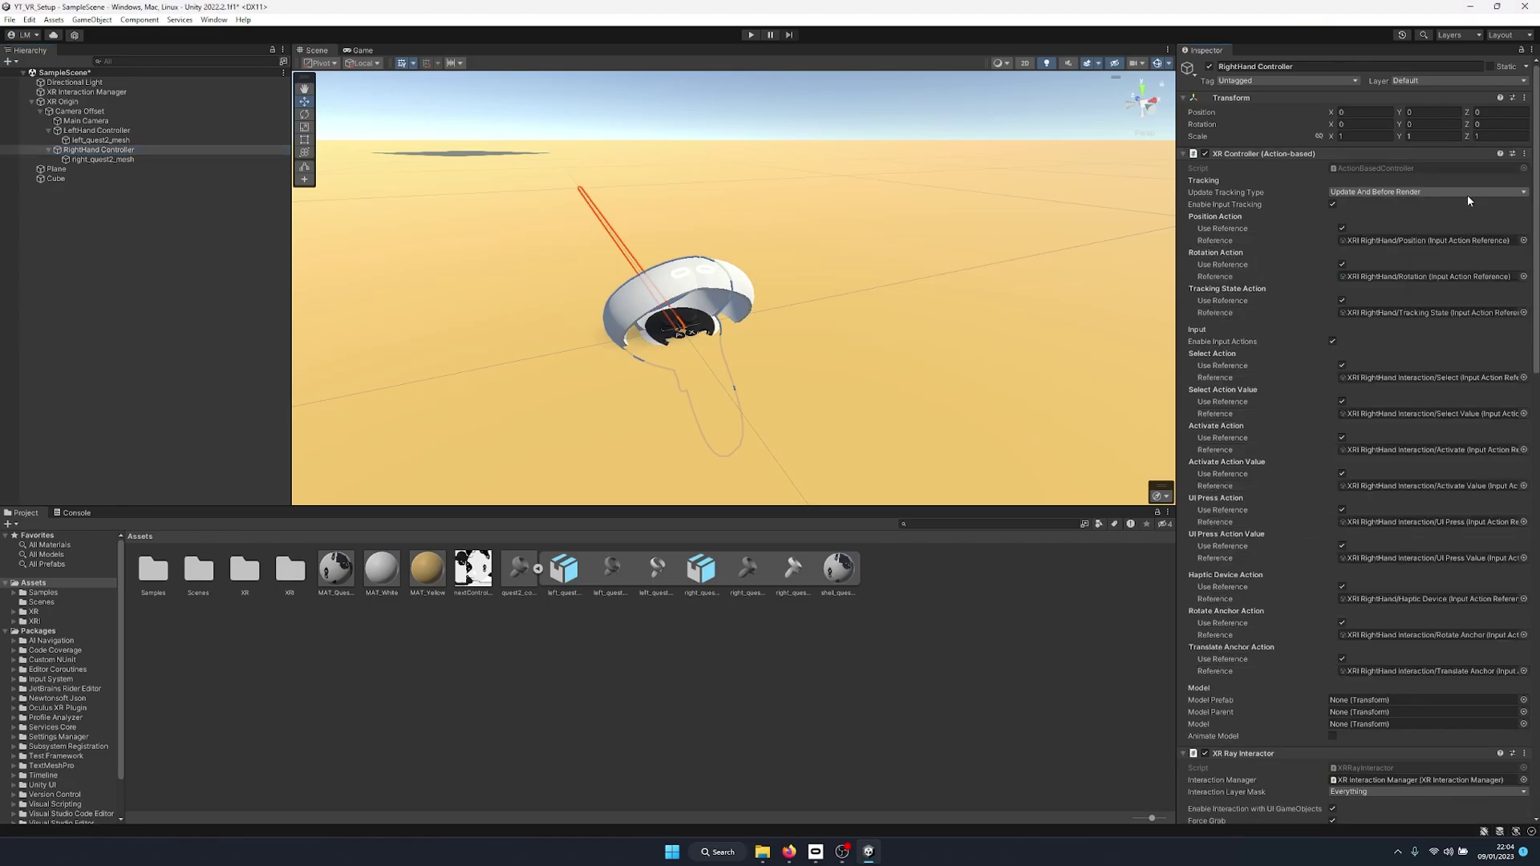
drag(132, 158, 1357, 716)
alt+drag(866, 367, 740, 348)
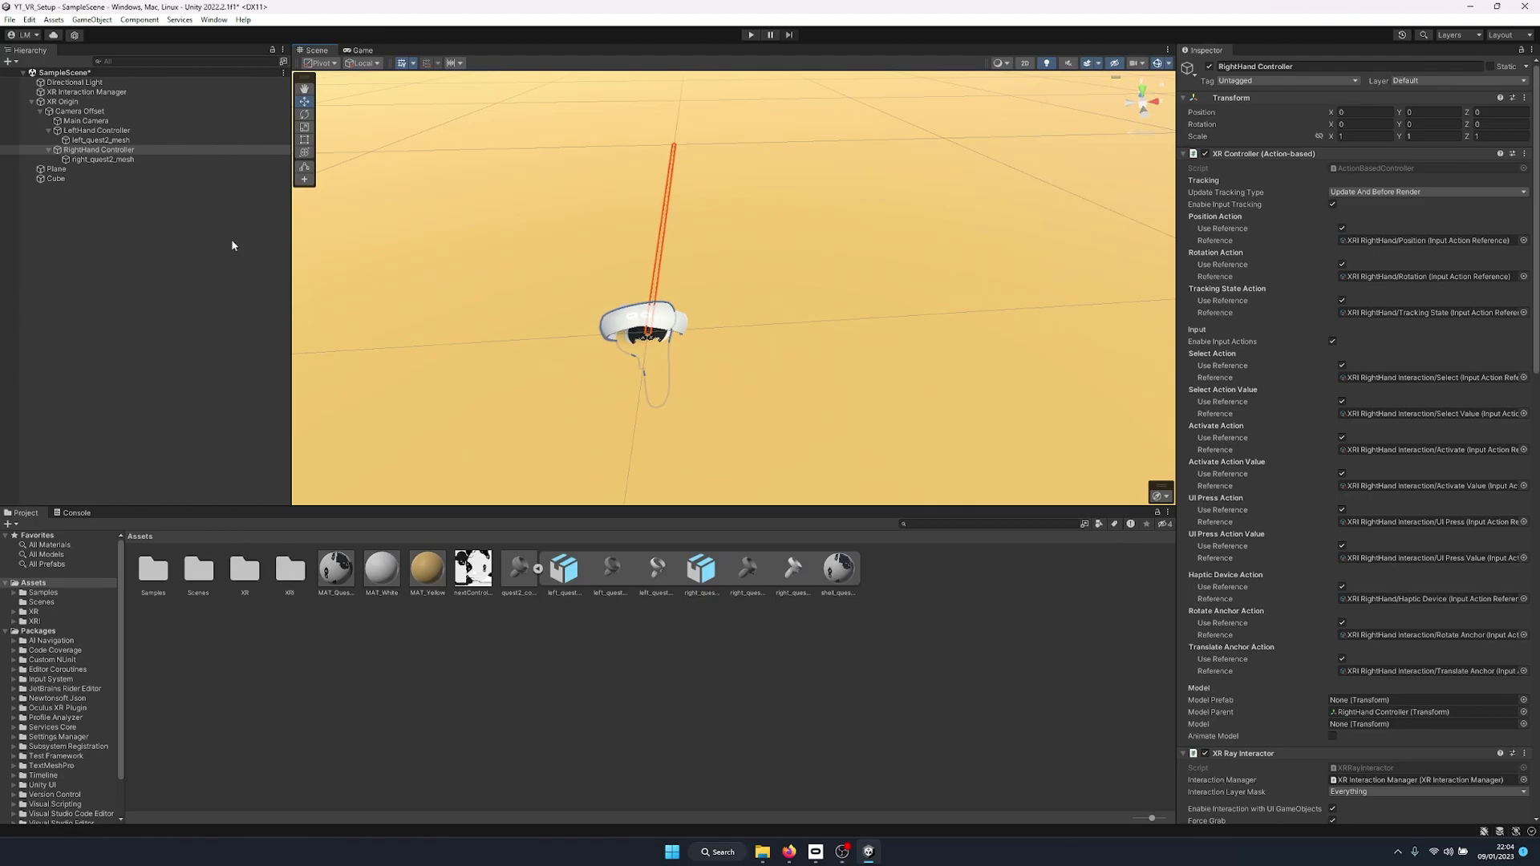
Collapse both hand controllers, Camera Offset and XR Origin in the hierarchy and select XR Interaction Manager
click(49, 130)
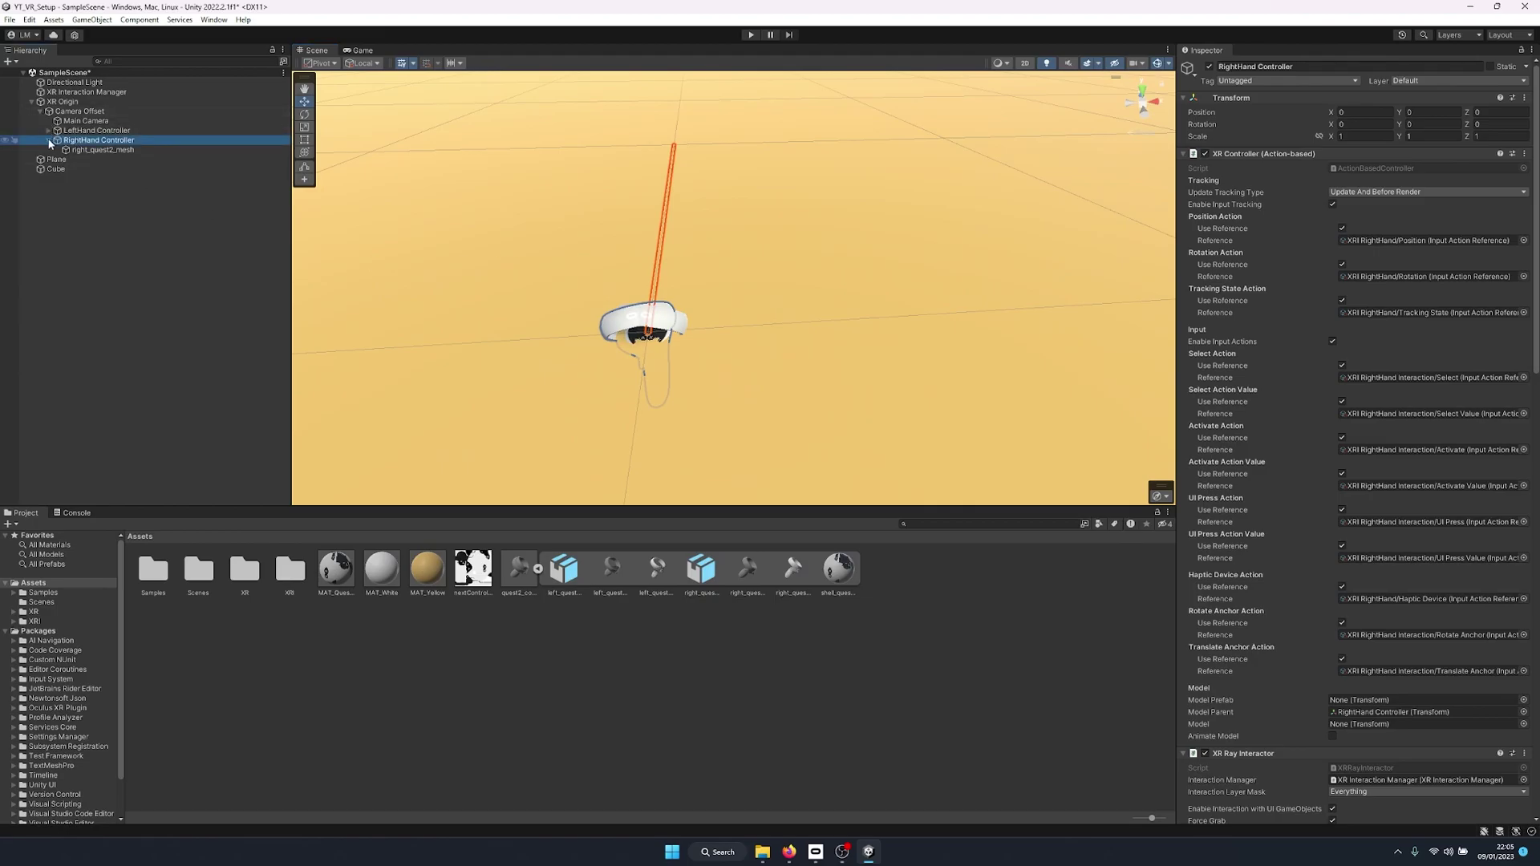
click(49, 139)
click(40, 111)
click(31, 101)
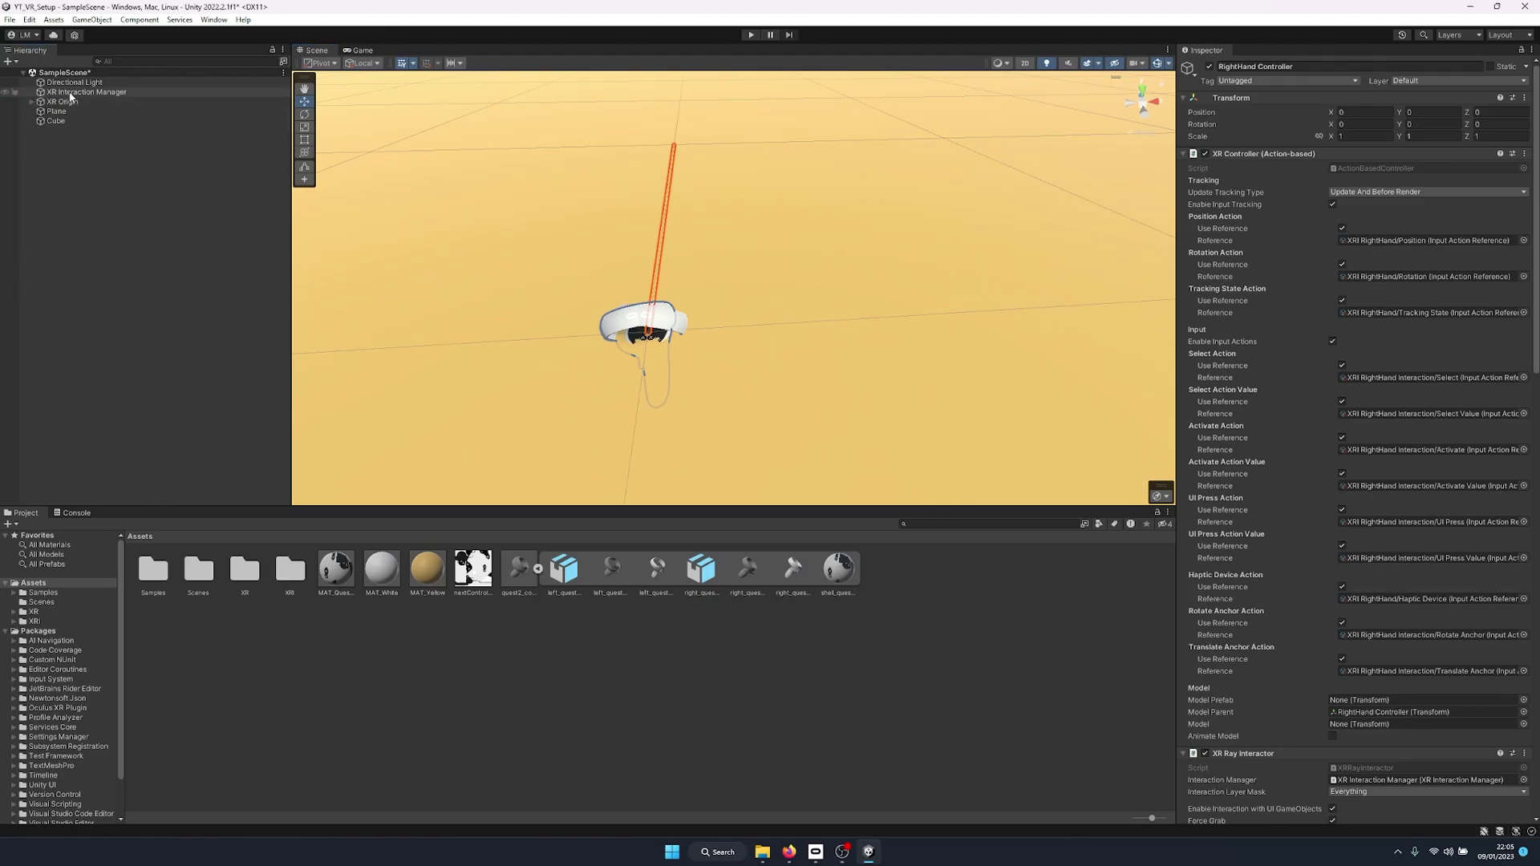
click(69, 93)
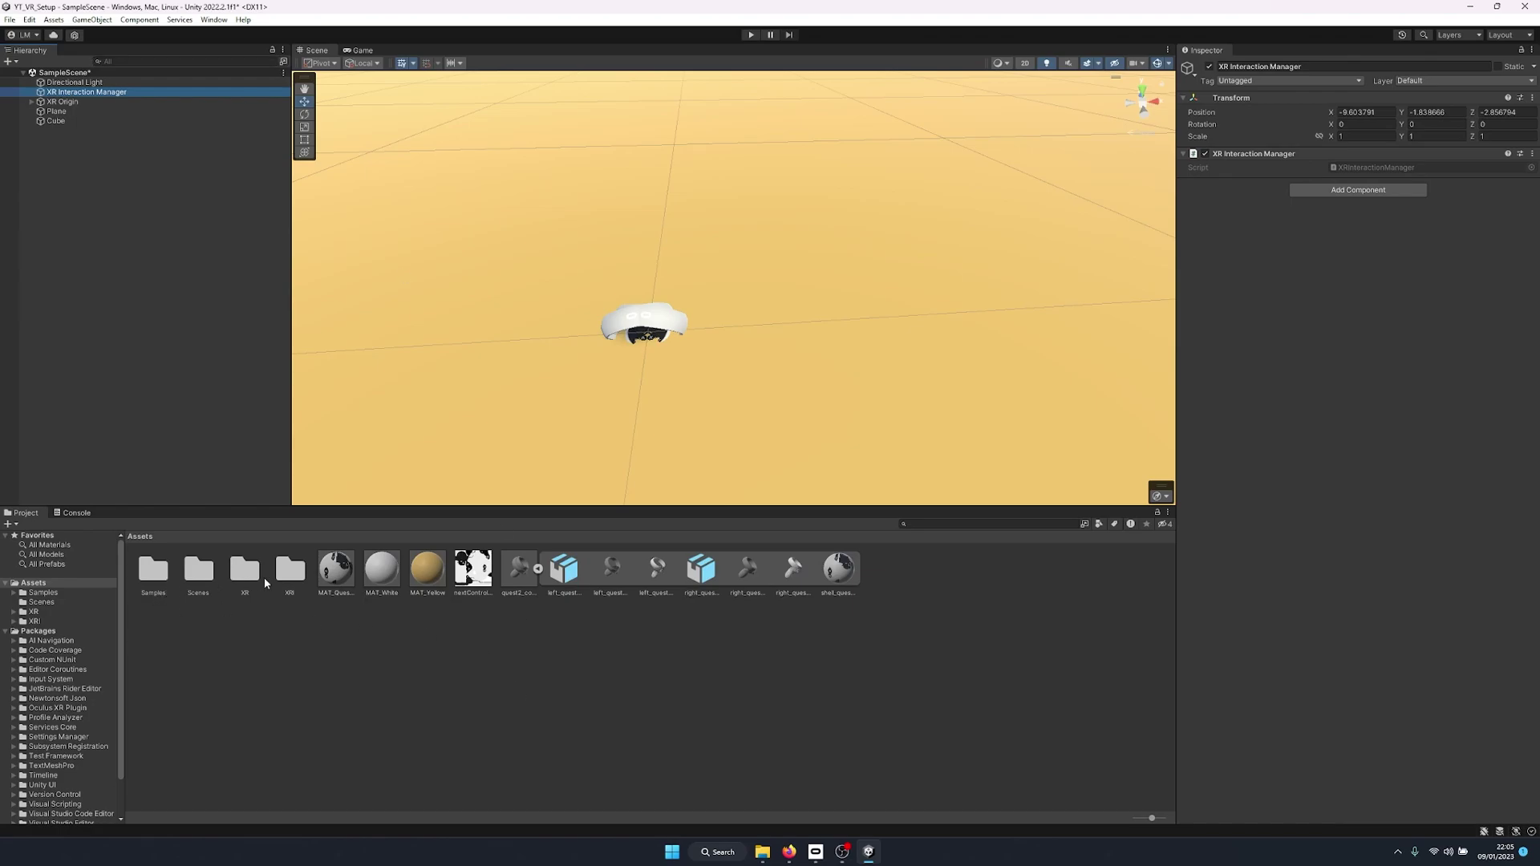
Locate the XRI Default Input Actions asset in the Starter Assets folder of the XR Interaction Toolkit 2.1.1 samples
double_click(154, 571)
double_click(154, 571)
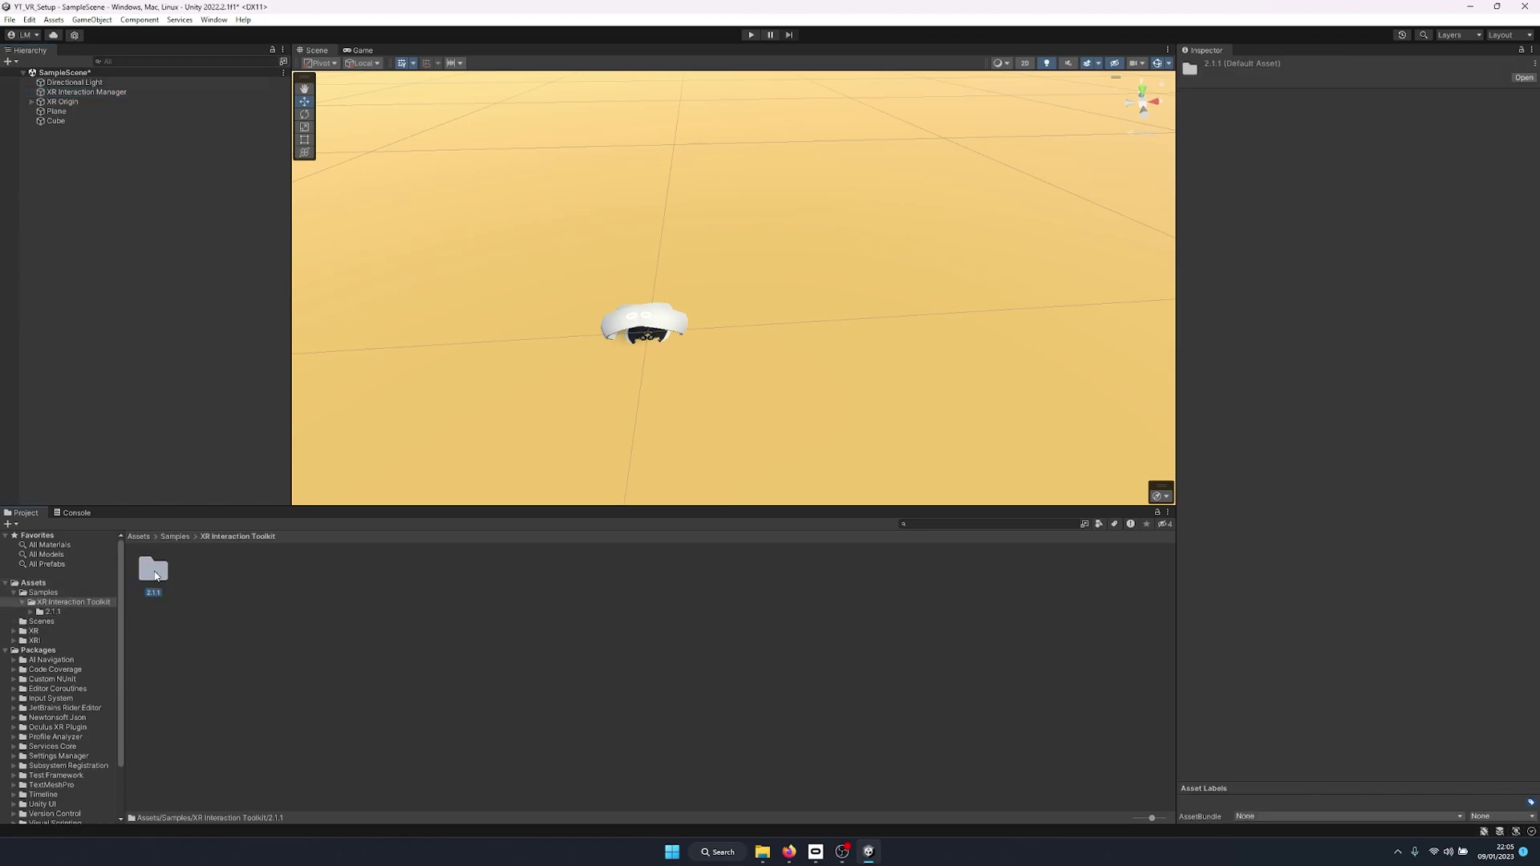
double_click(154, 571)
double_click(168, 582)
click(239, 571)
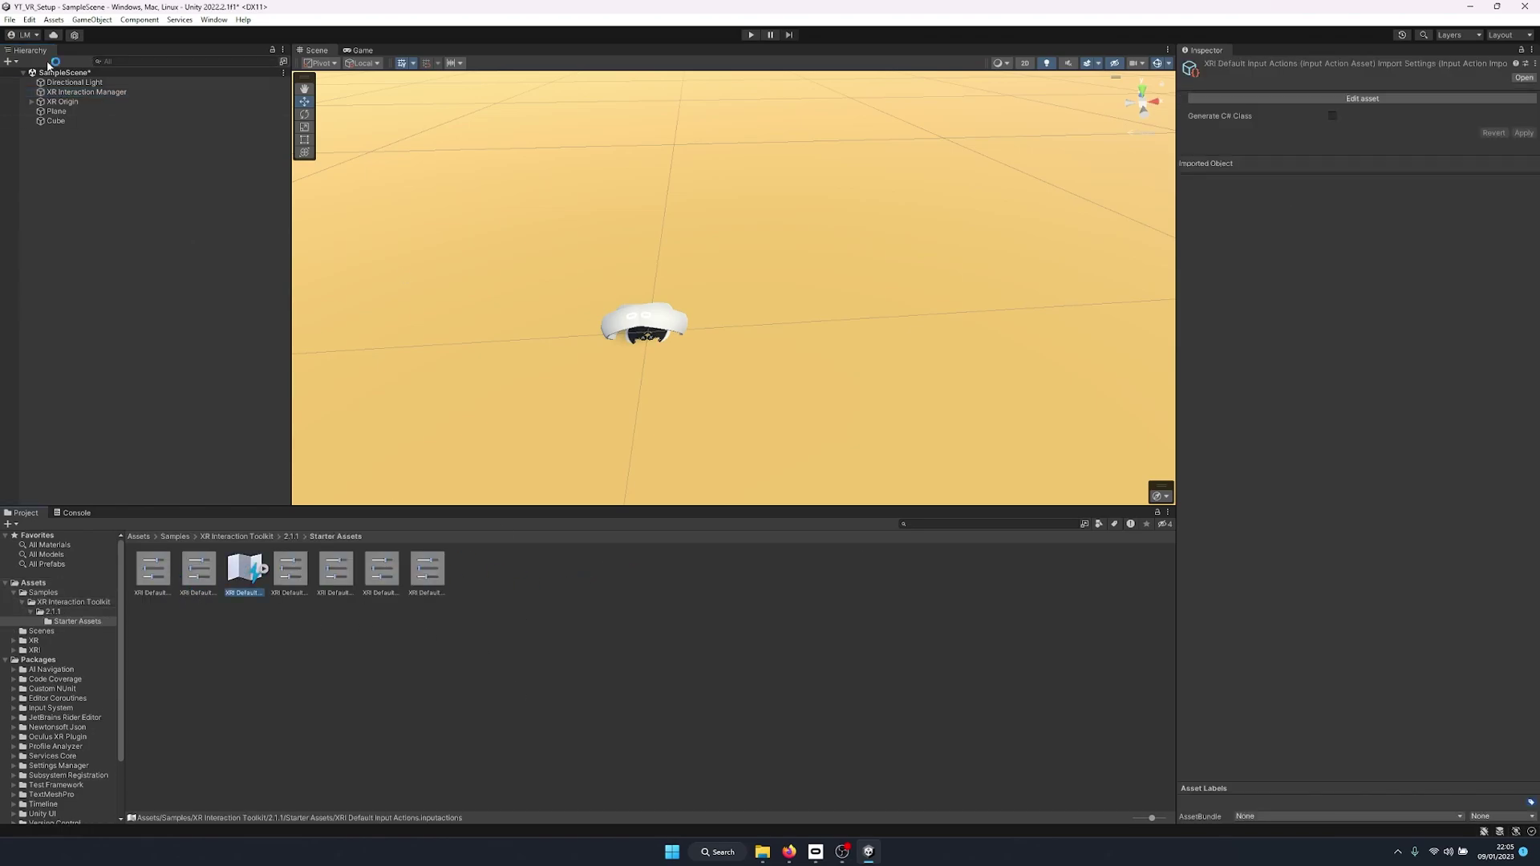
Add an Input Action Manager component to XR Interaction Manager
click(84, 91)
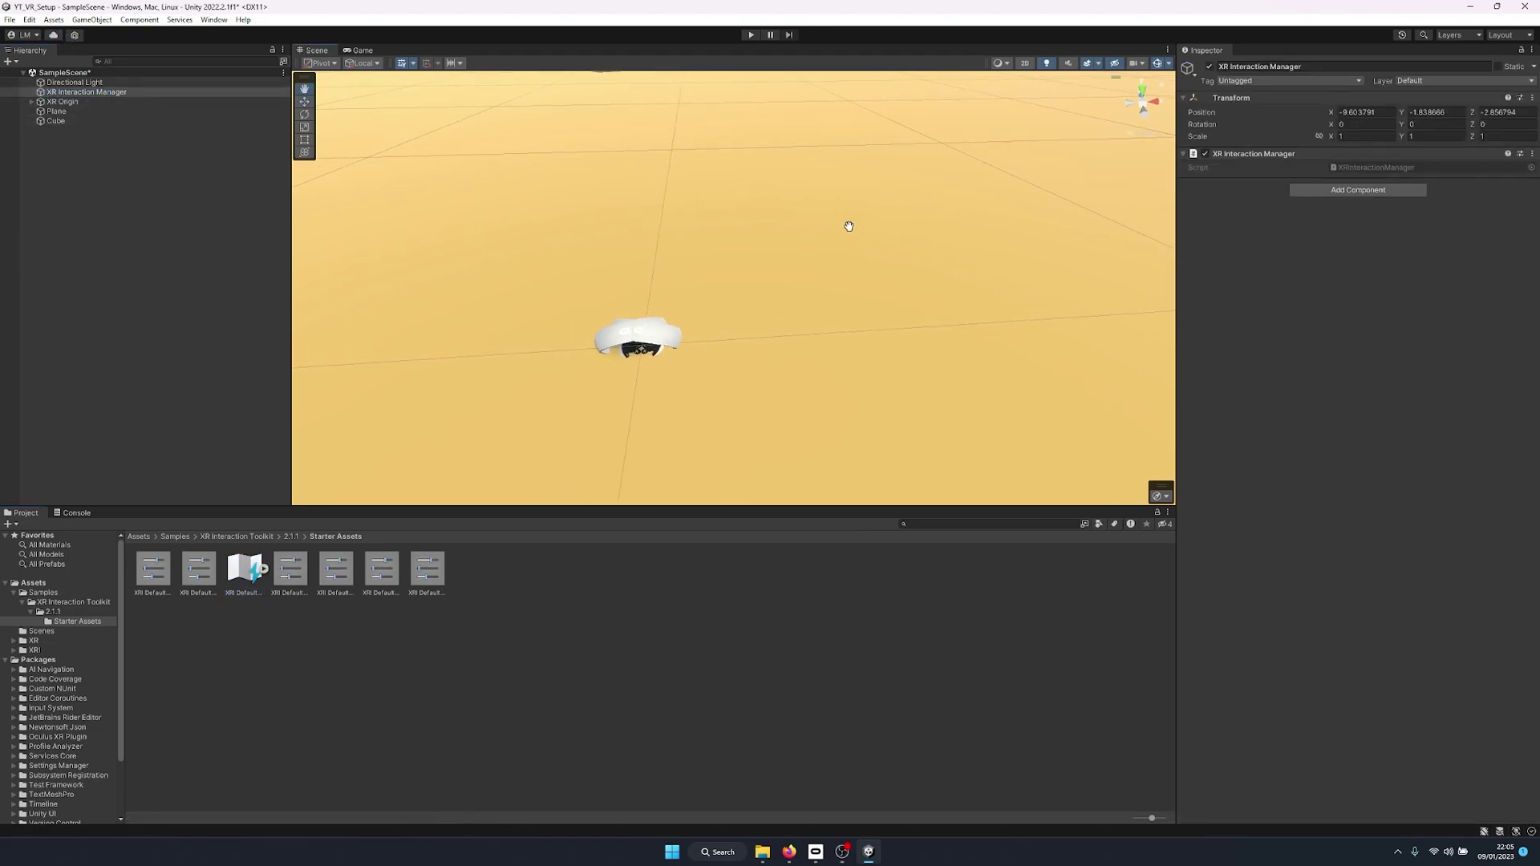
click(1348, 193)
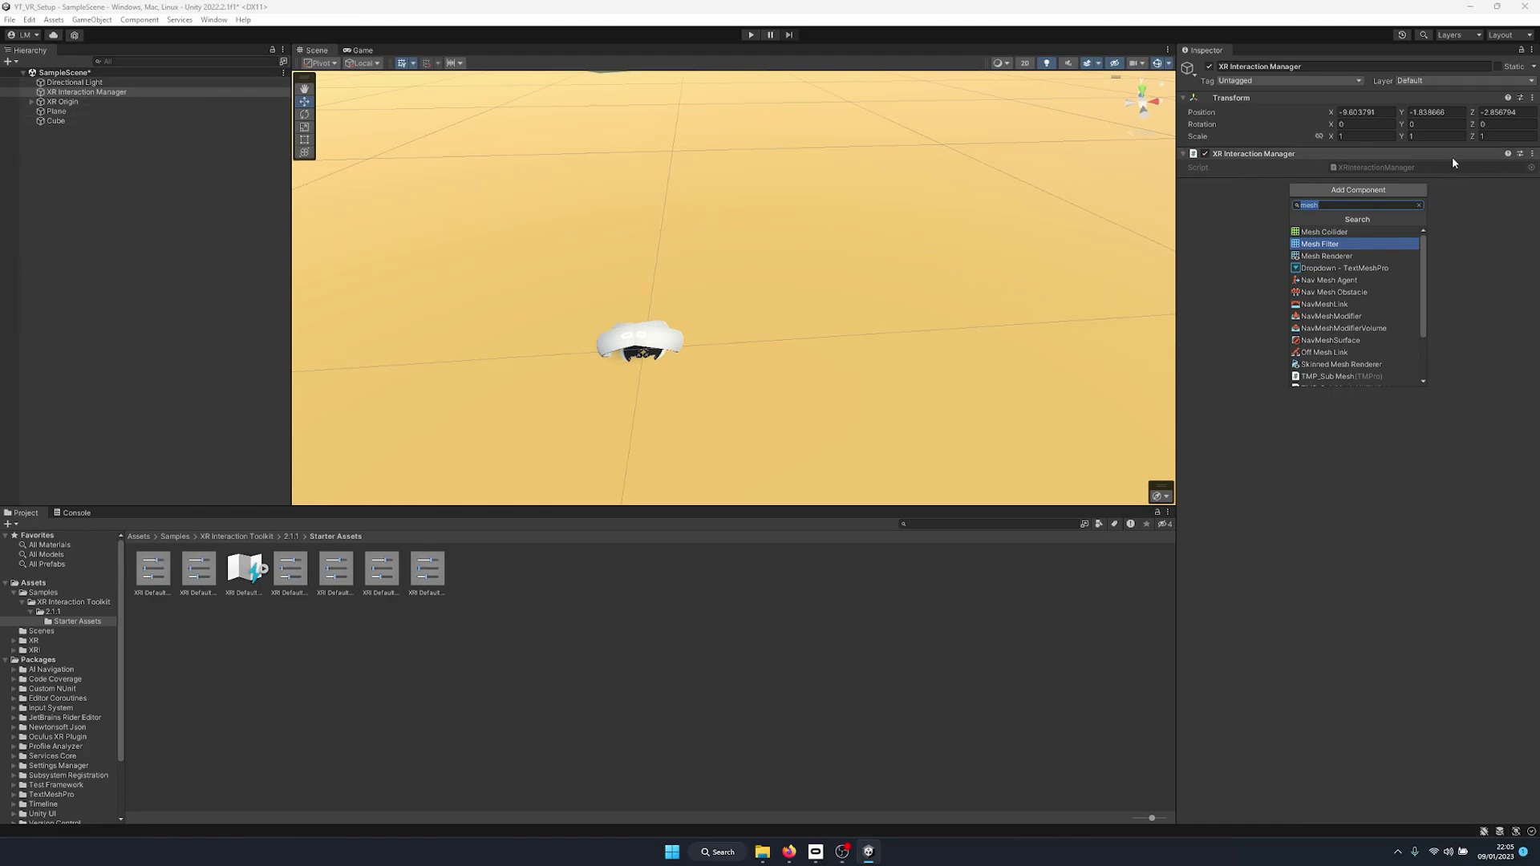
text(input)
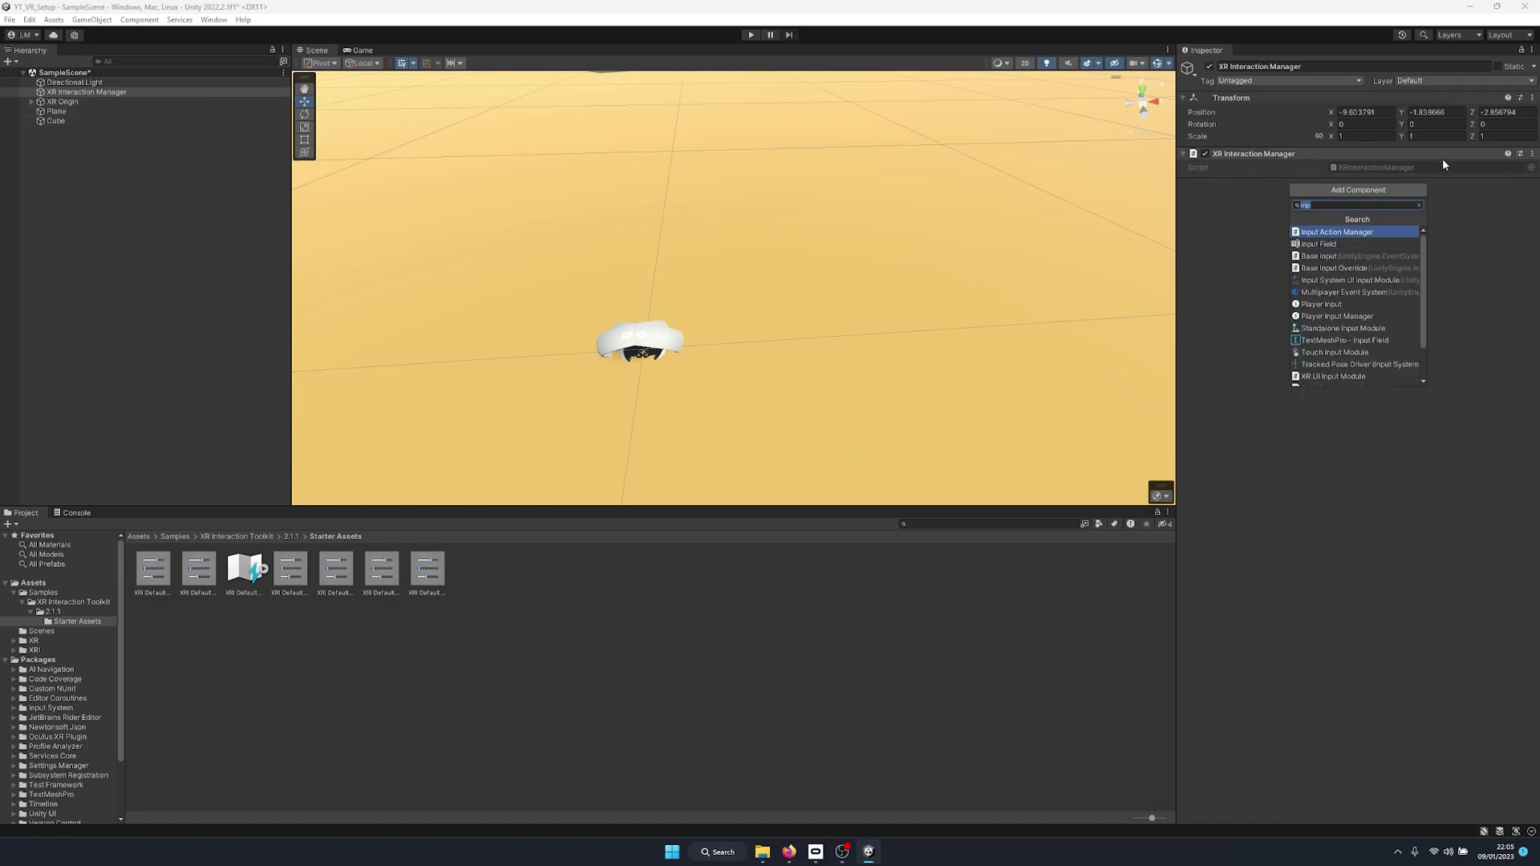
key(Return)
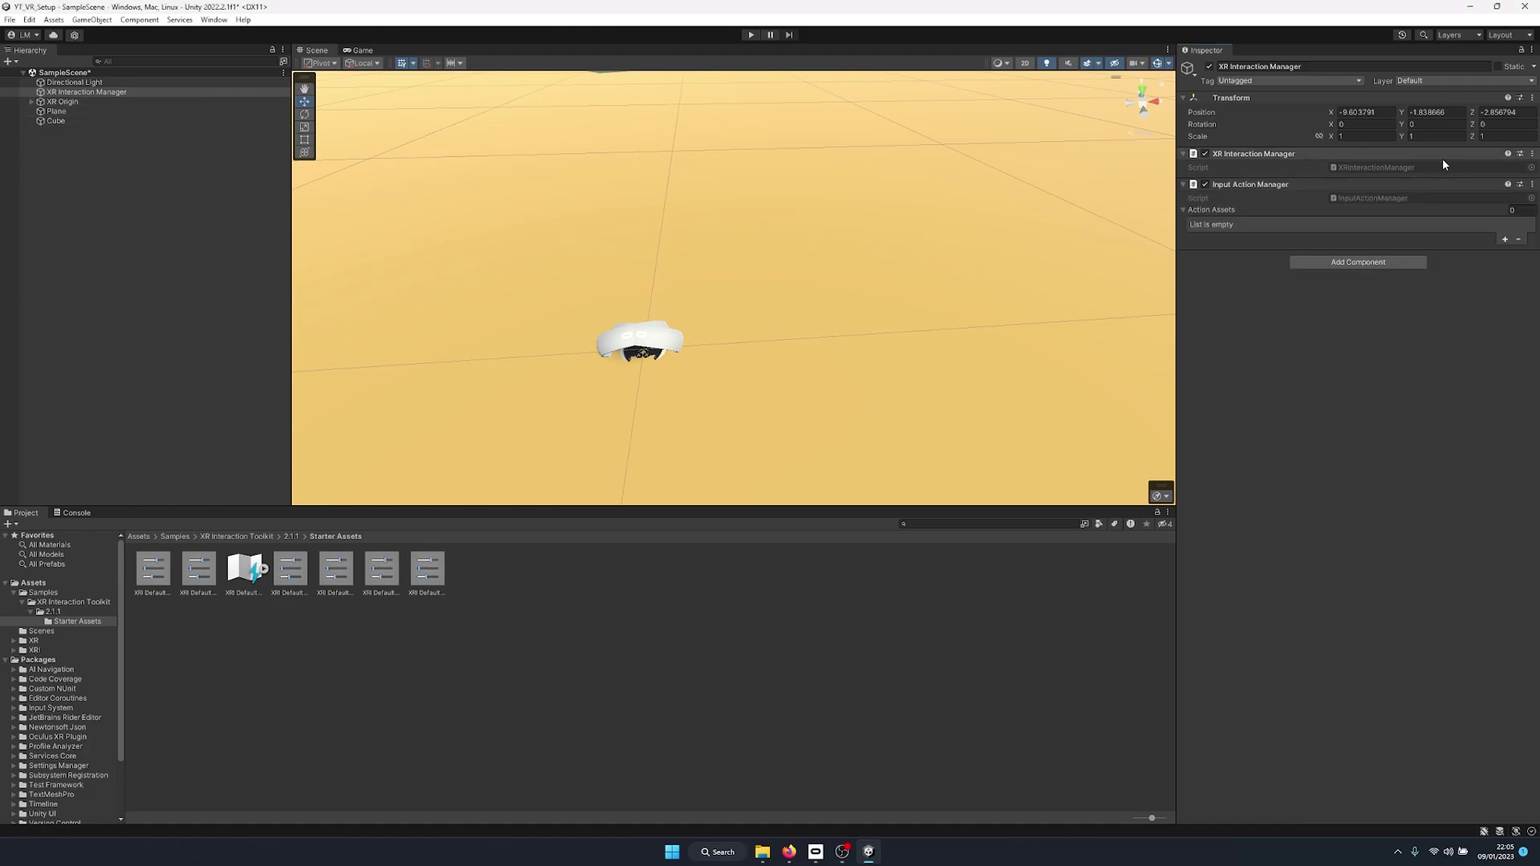
Add one element to the Input Action Manager's Action Assets and assign XRI Default Input Actions to it
click(1505, 239)
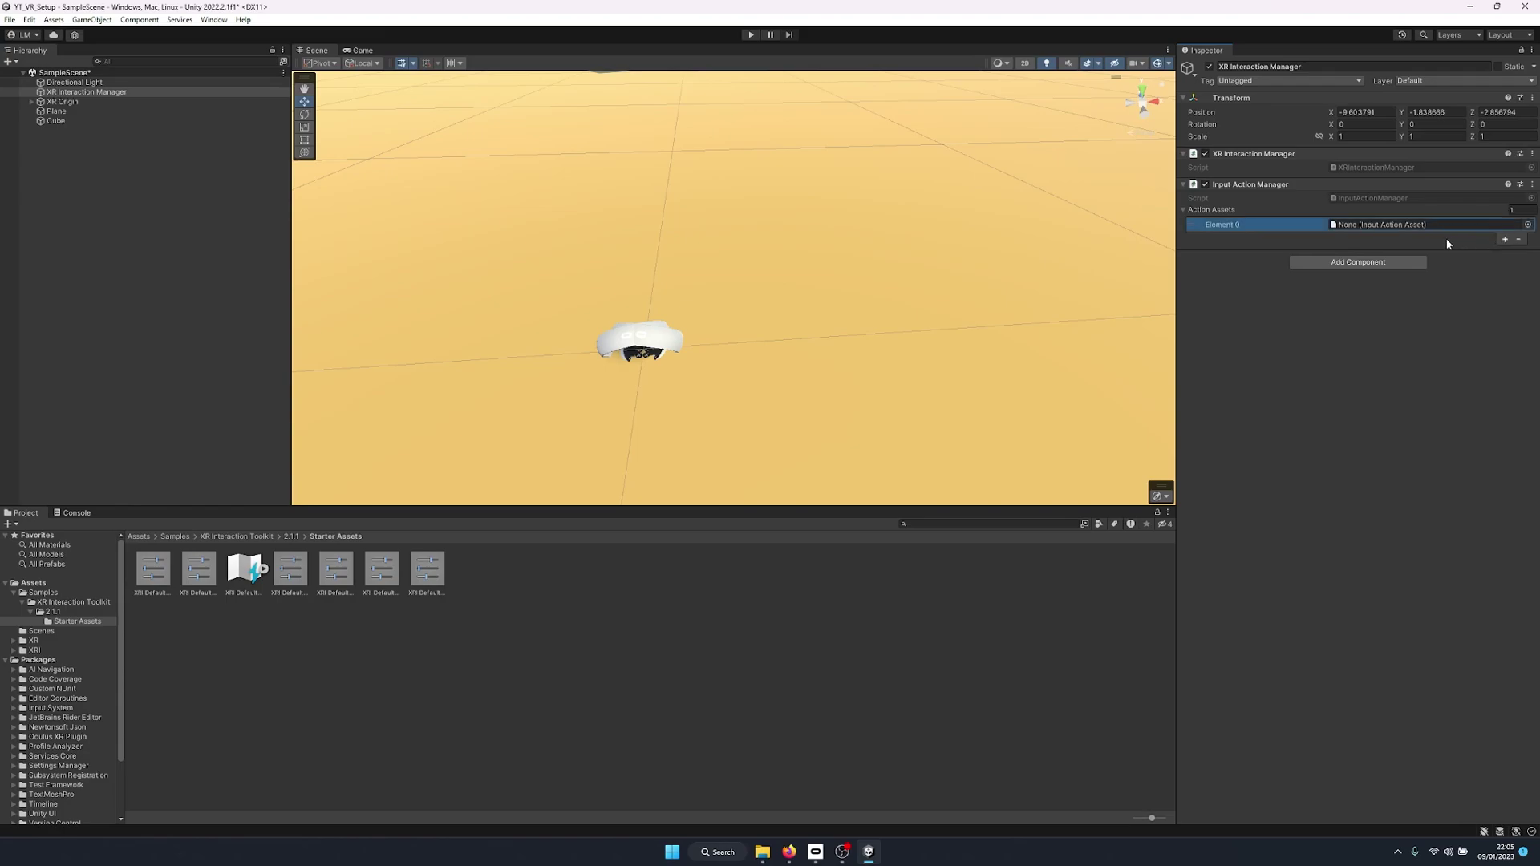
click(1527, 225)
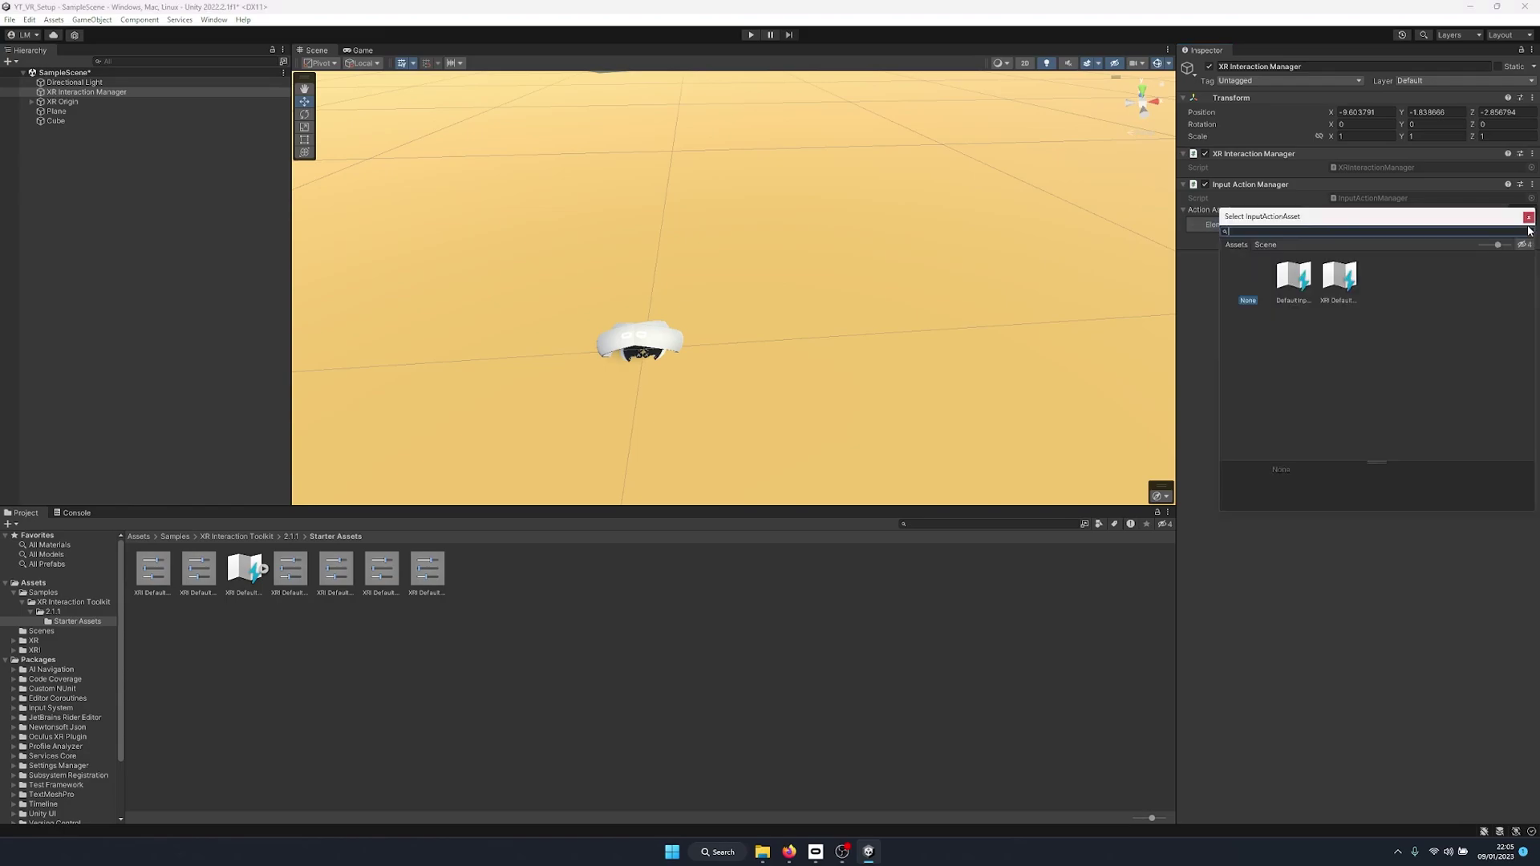
click(1339, 278)
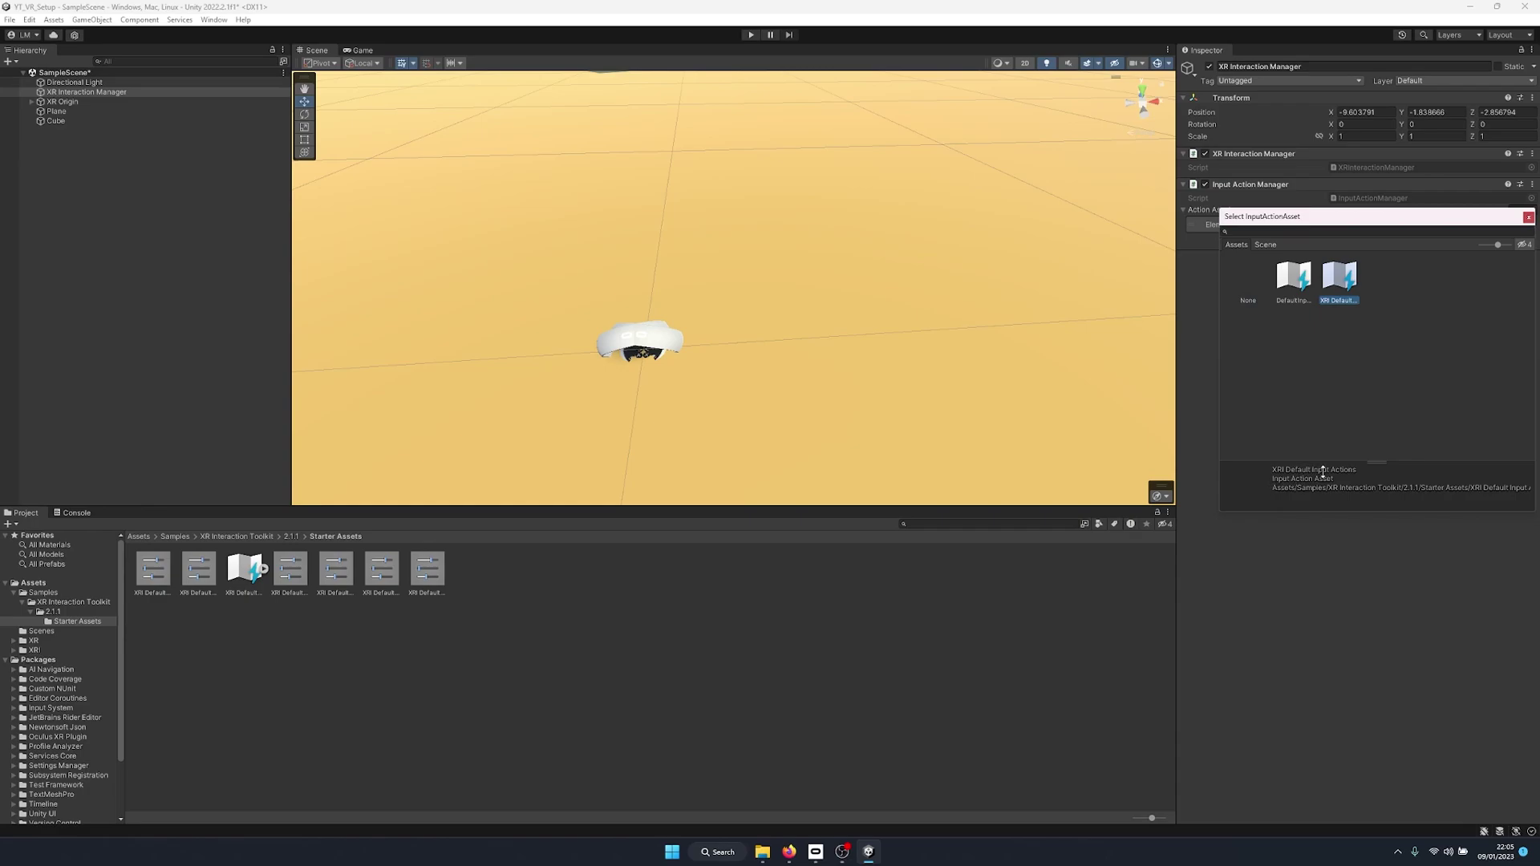
double_click(1341, 279)
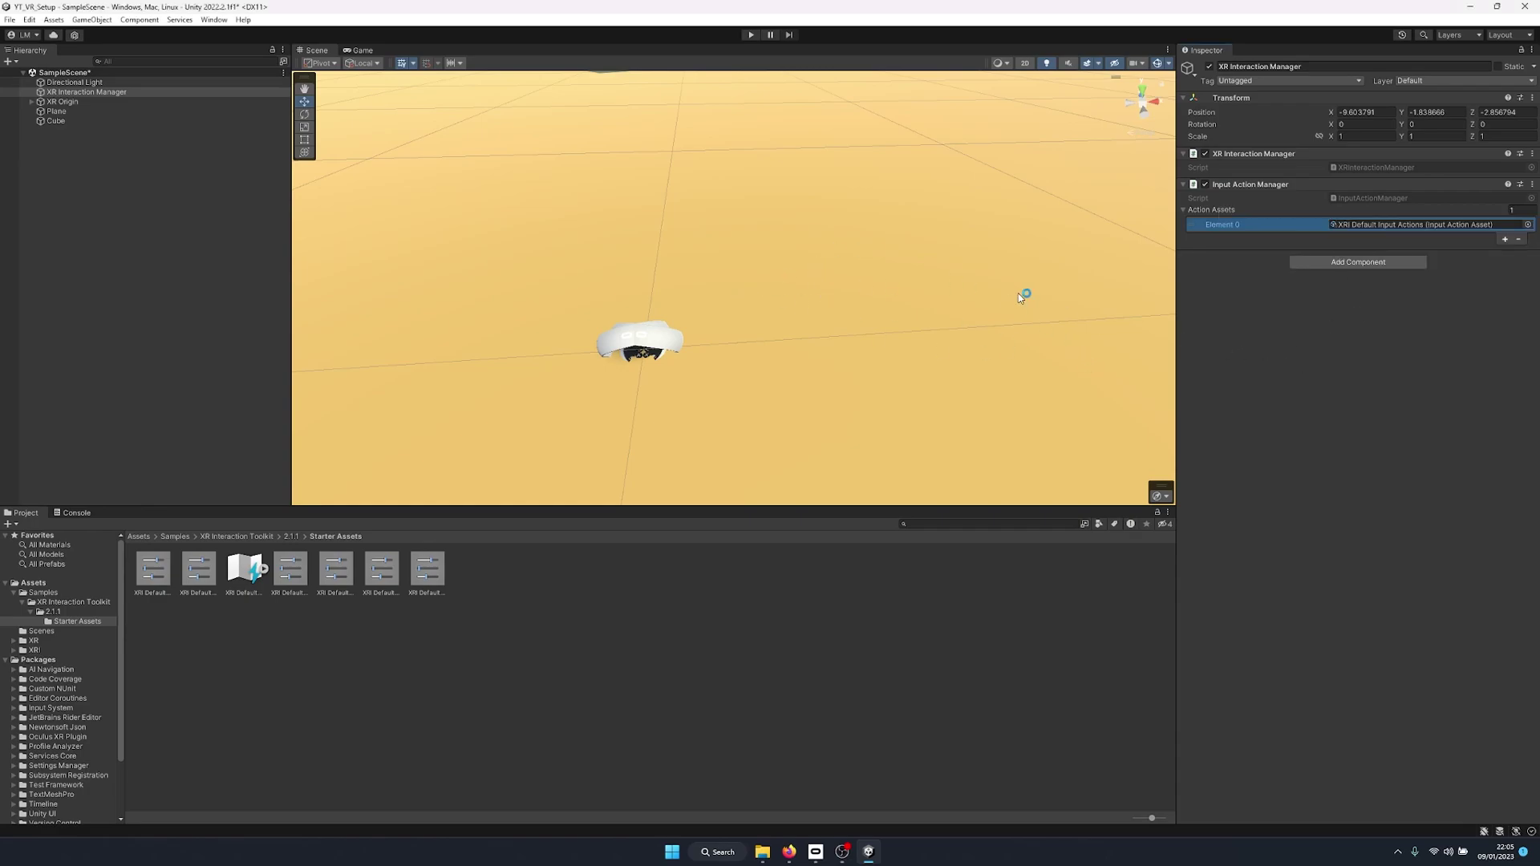
Examine the controllers in the scene, the XR Origin hierarchy and the camera's Game view
mouse_move(764, 255)
right_down()
mouse_move(735, 240)
mouse_move(738, 262)
right_up()
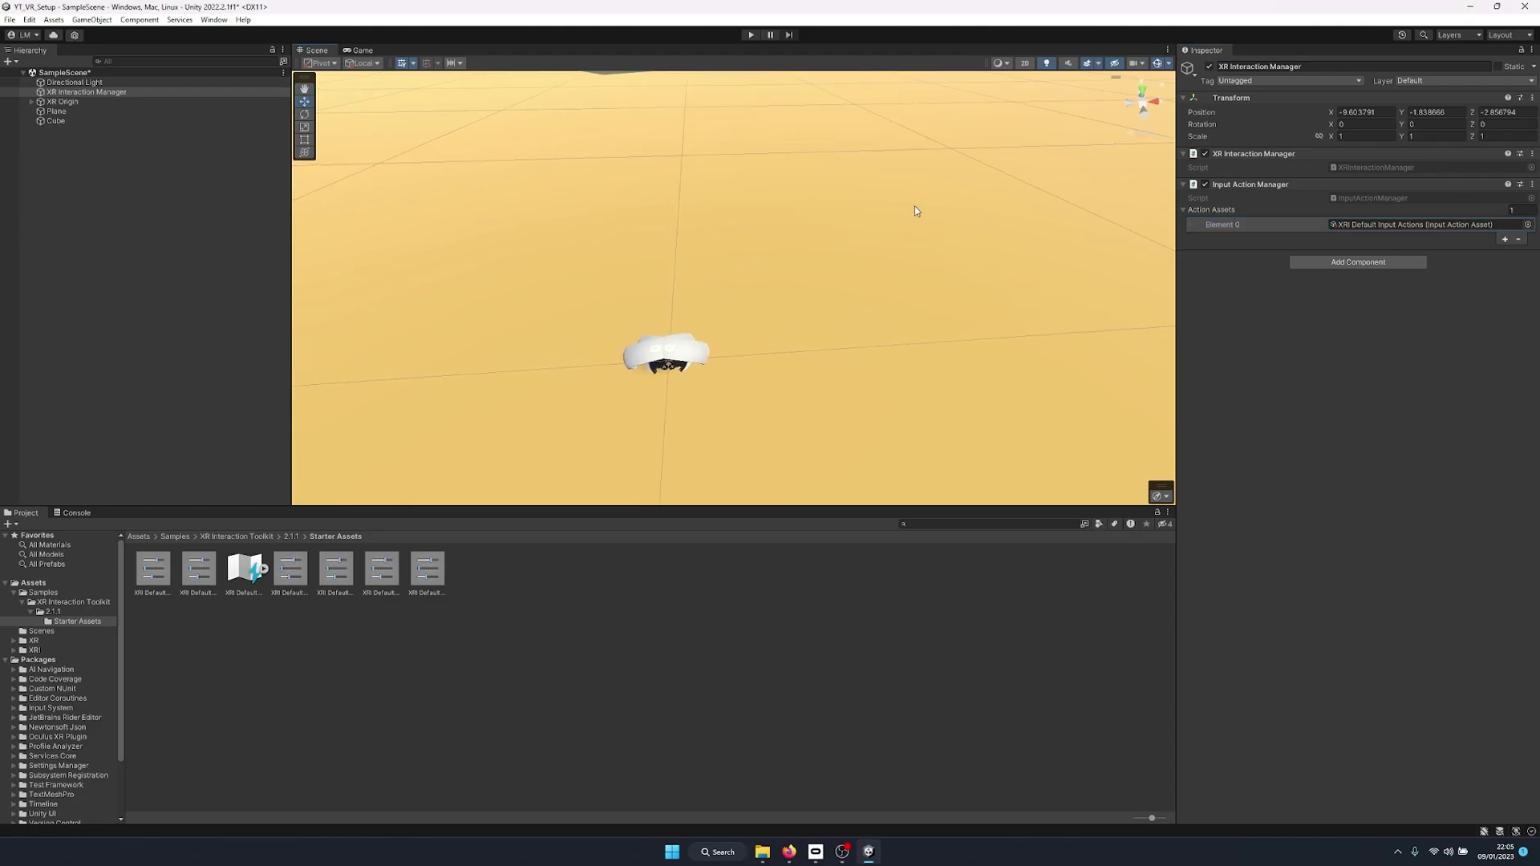
middle_drag(795, 253, 753, 275)
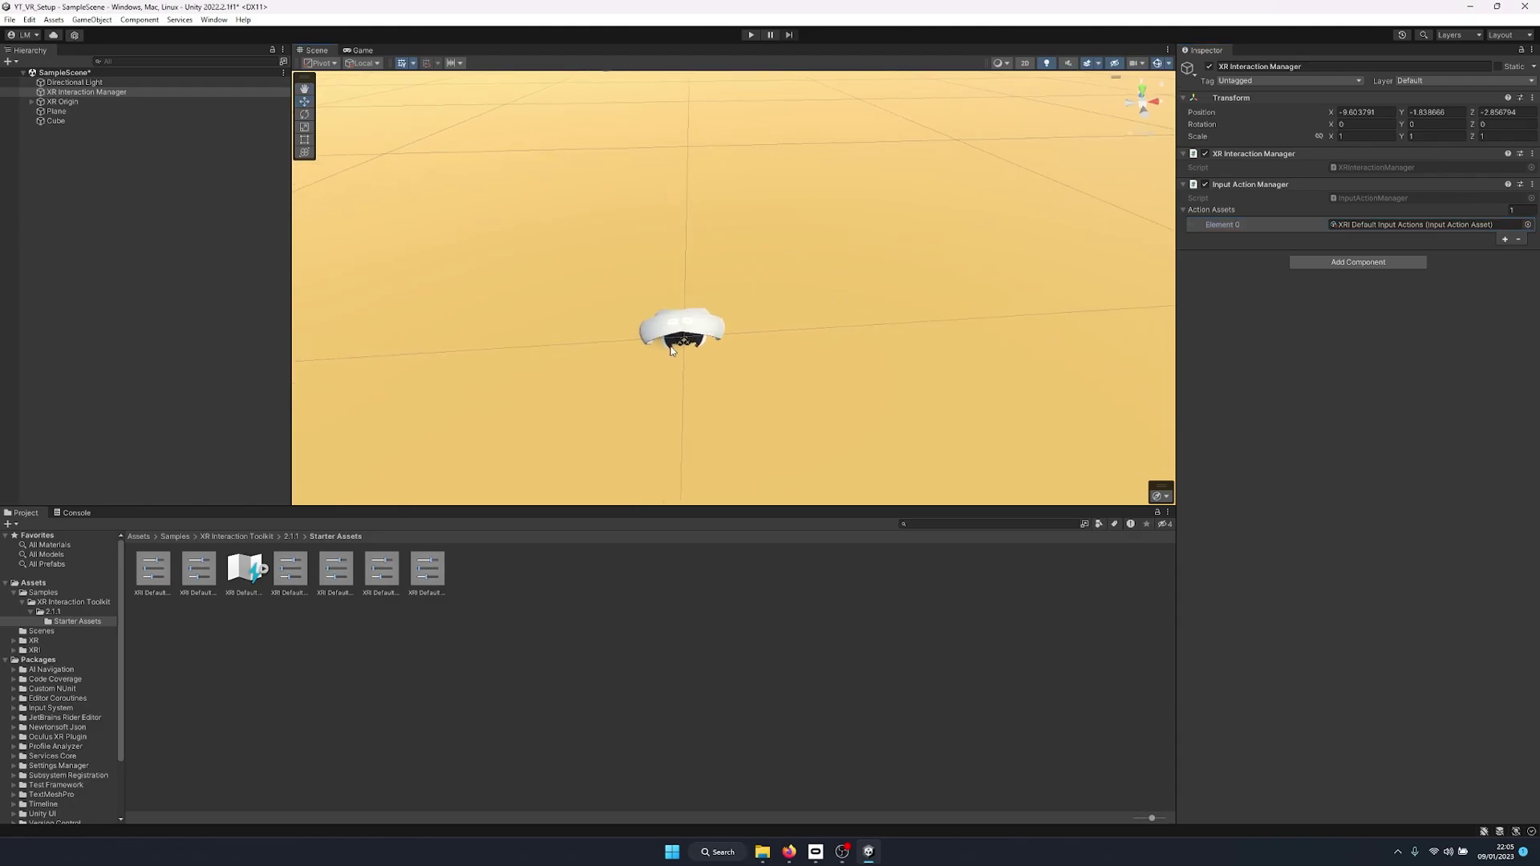
right_drag(672, 350, 673, 341)
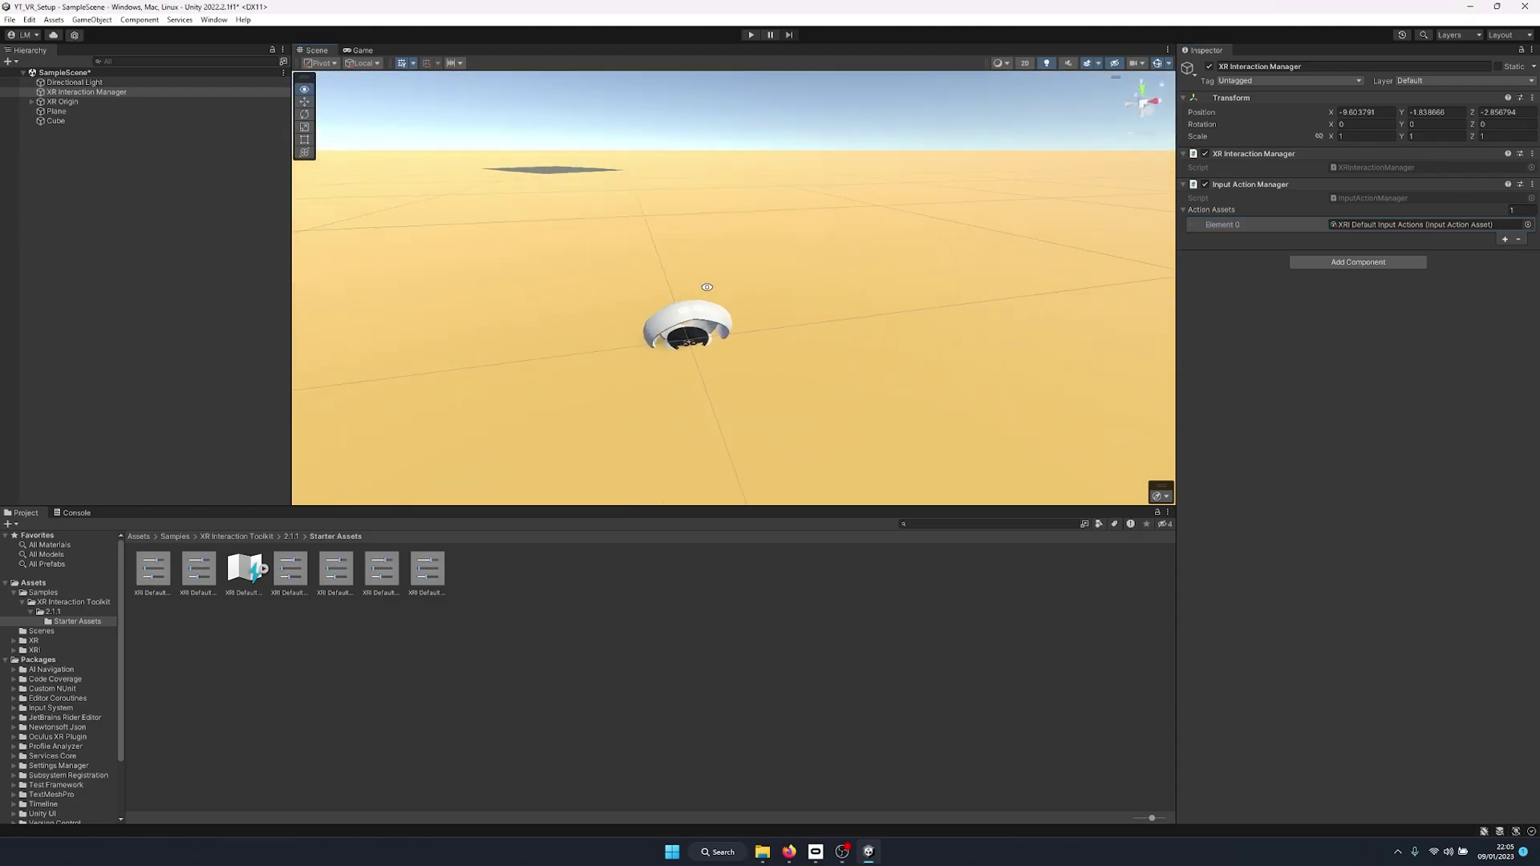
click(683, 336)
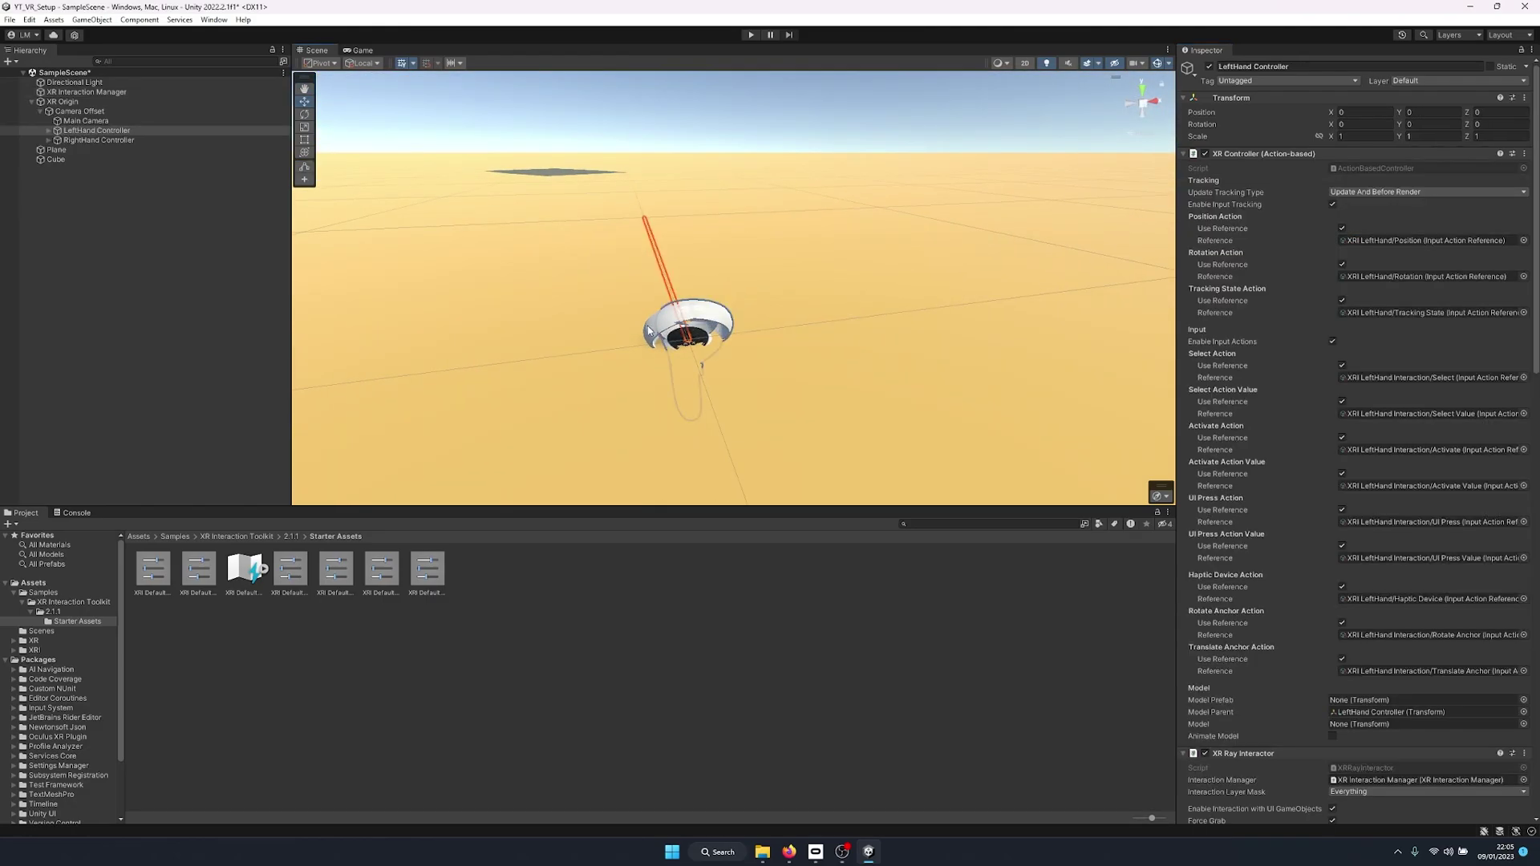
click(178, 133)
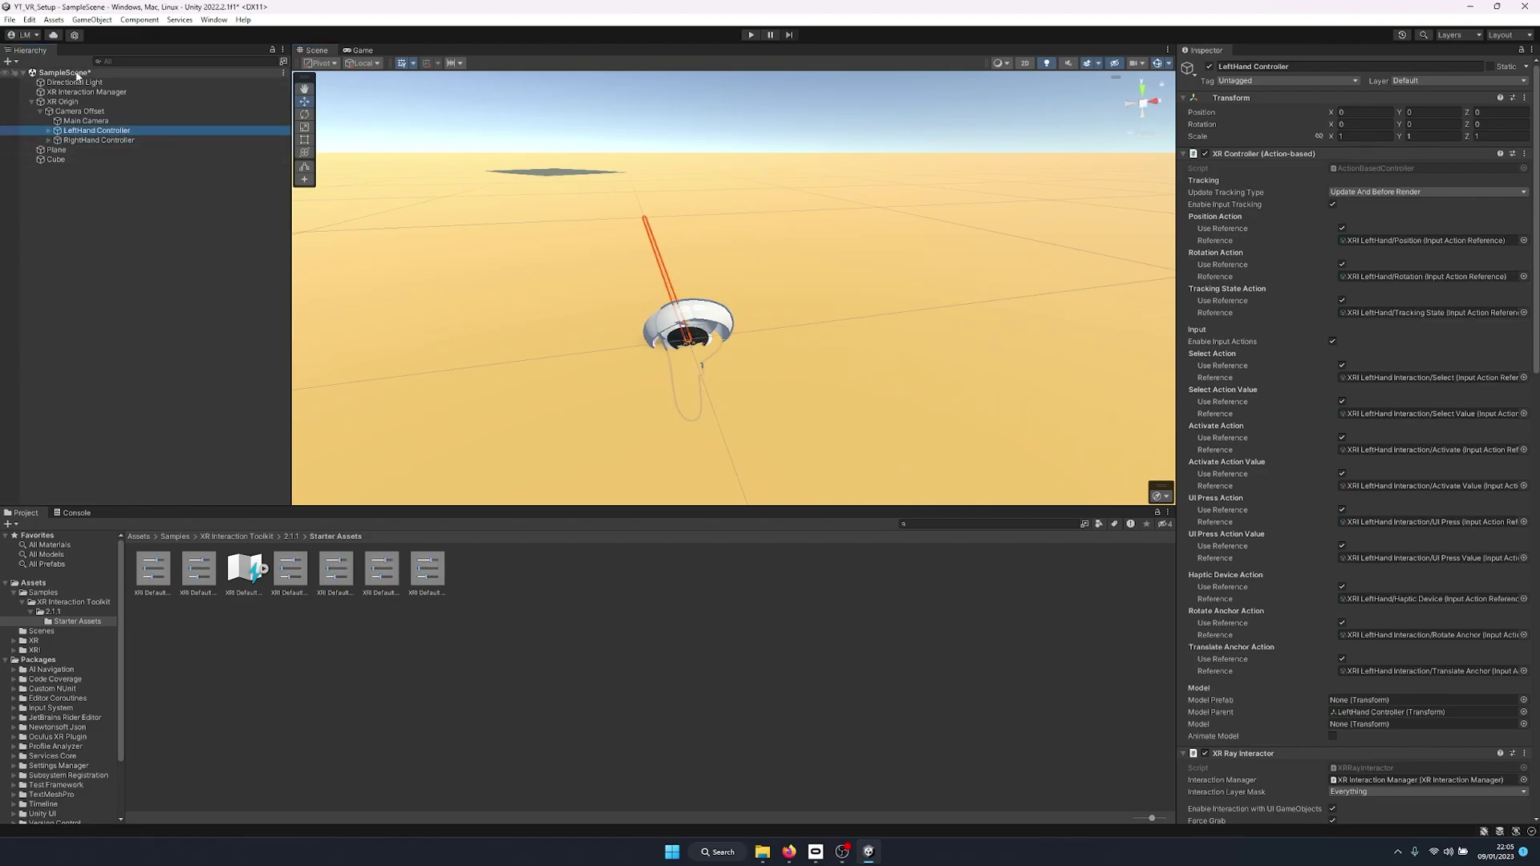
click(78, 112)
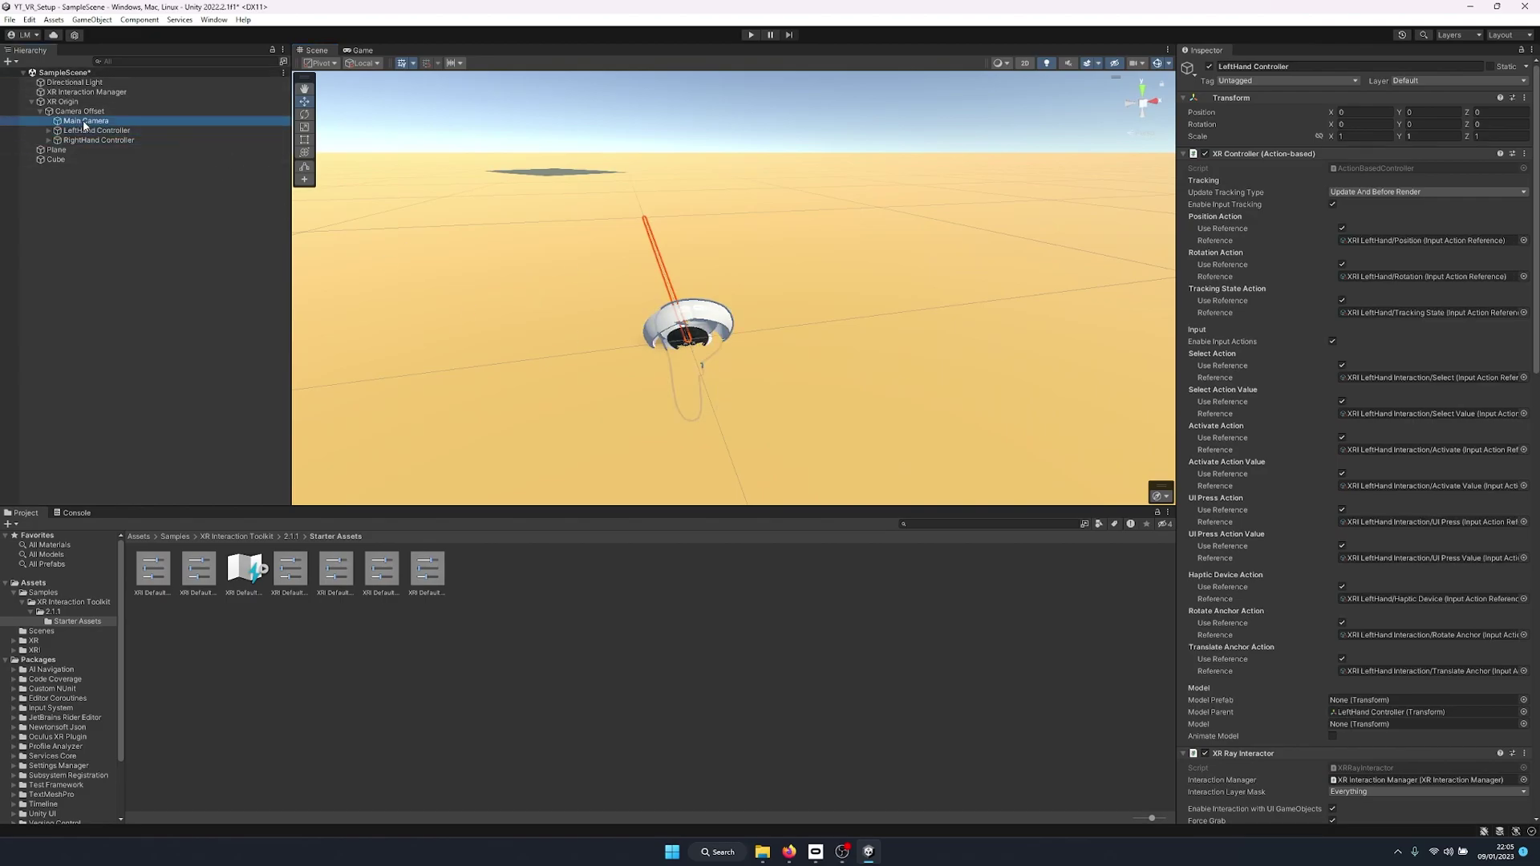
click(42, 114)
click(146, 194)
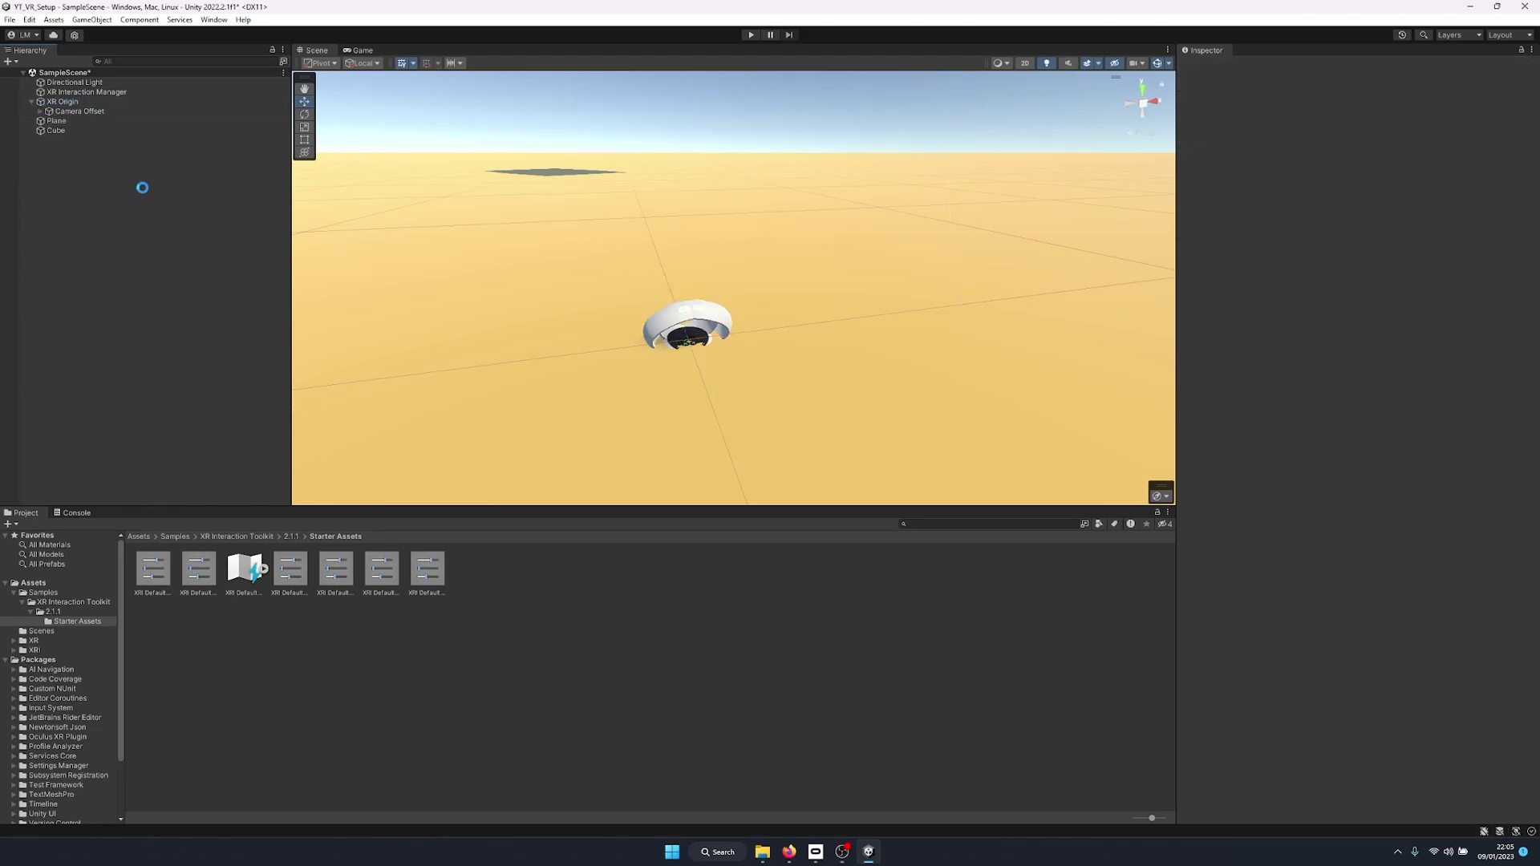
click(41, 112)
click(358, 51)
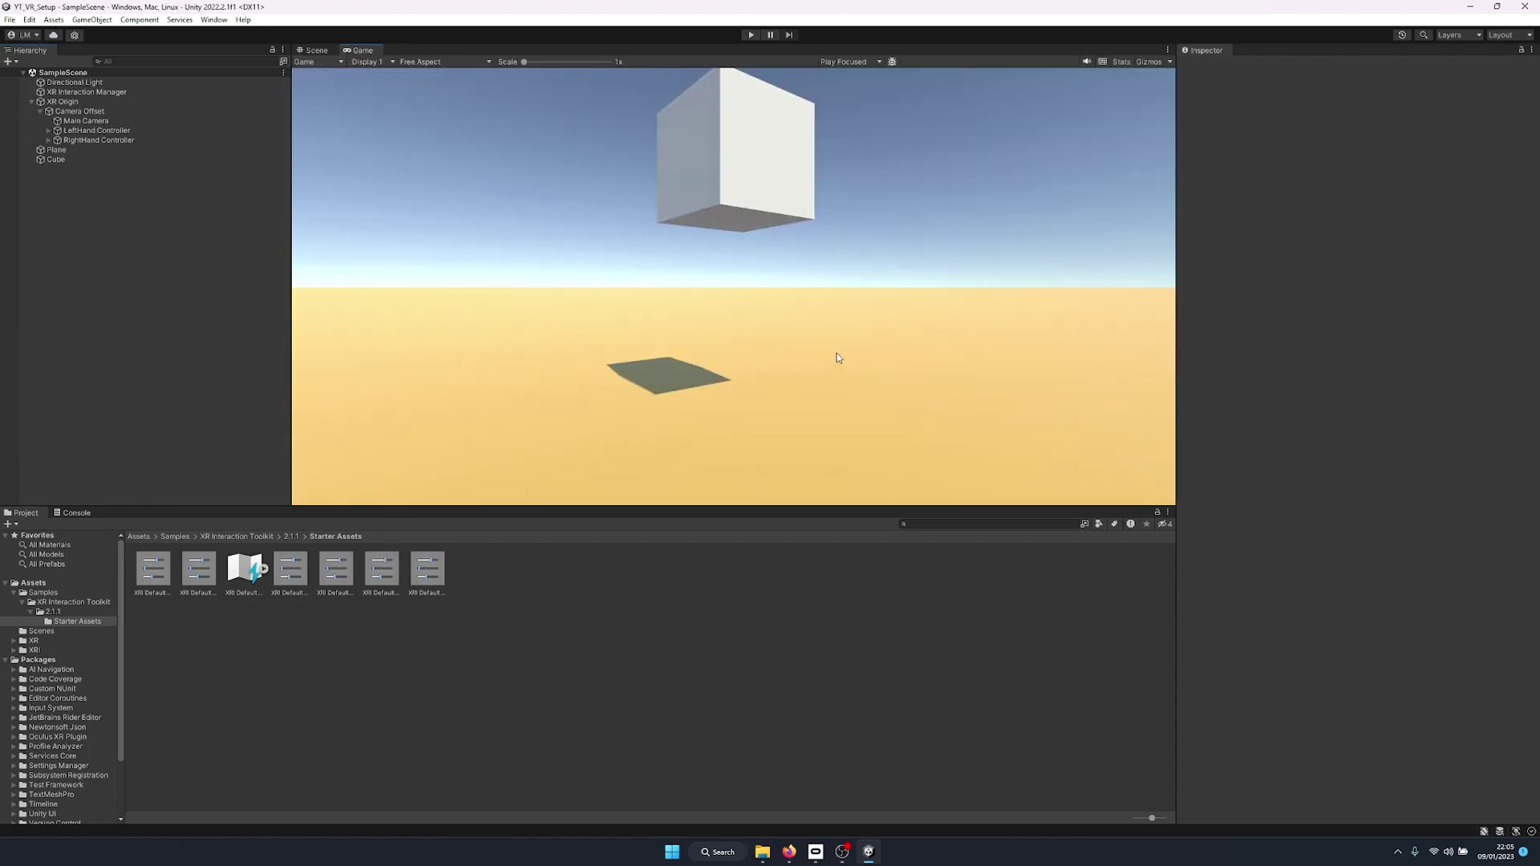
click(316, 51)
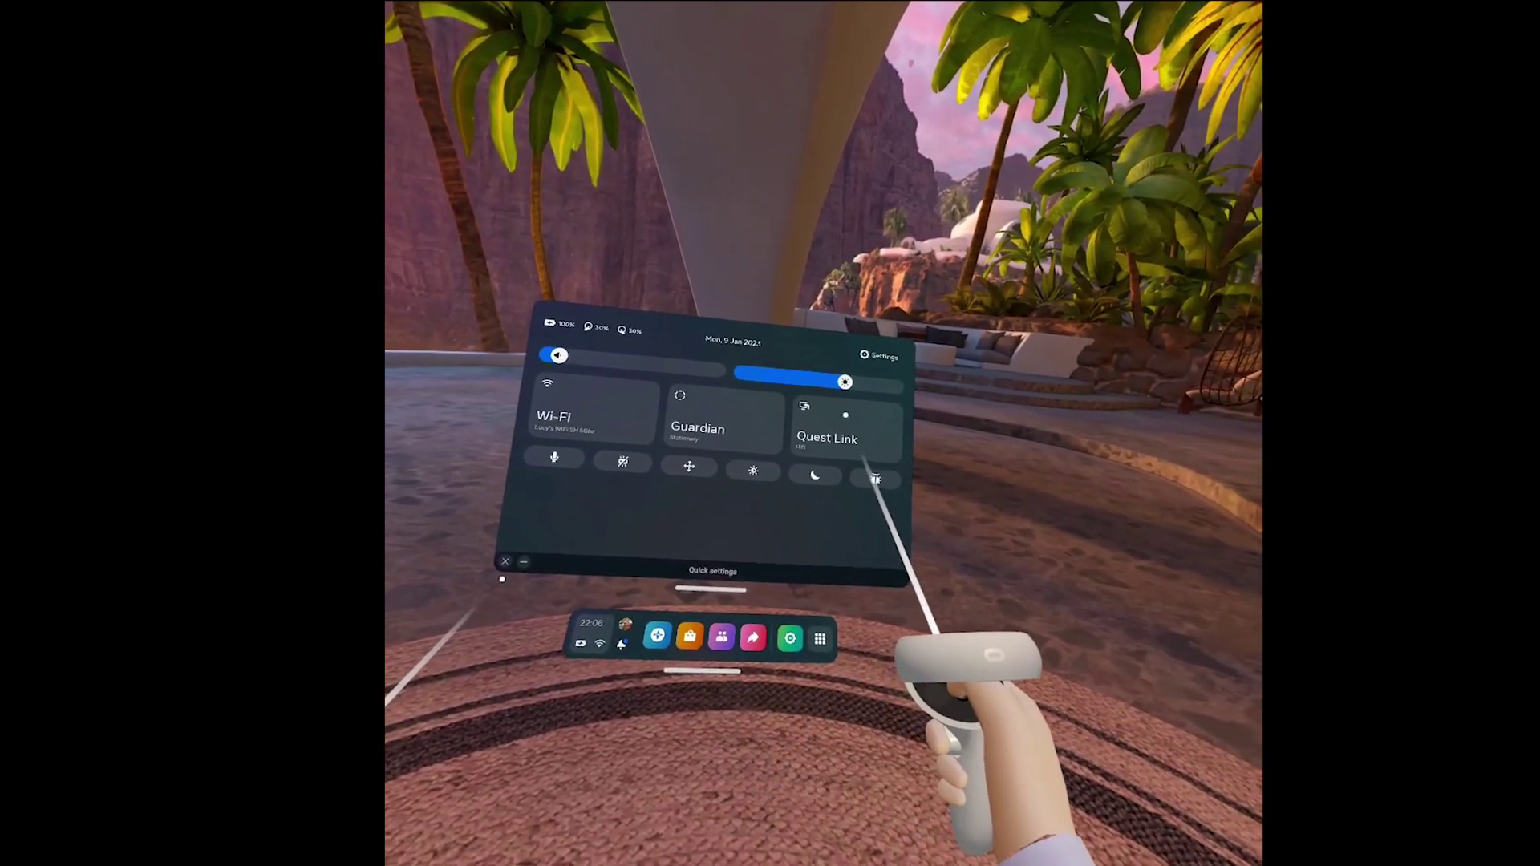
Switch to the Quest headset to launch Quest Link with the connected PC, and test-run the Unity scene in Play mode
click(845, 415)
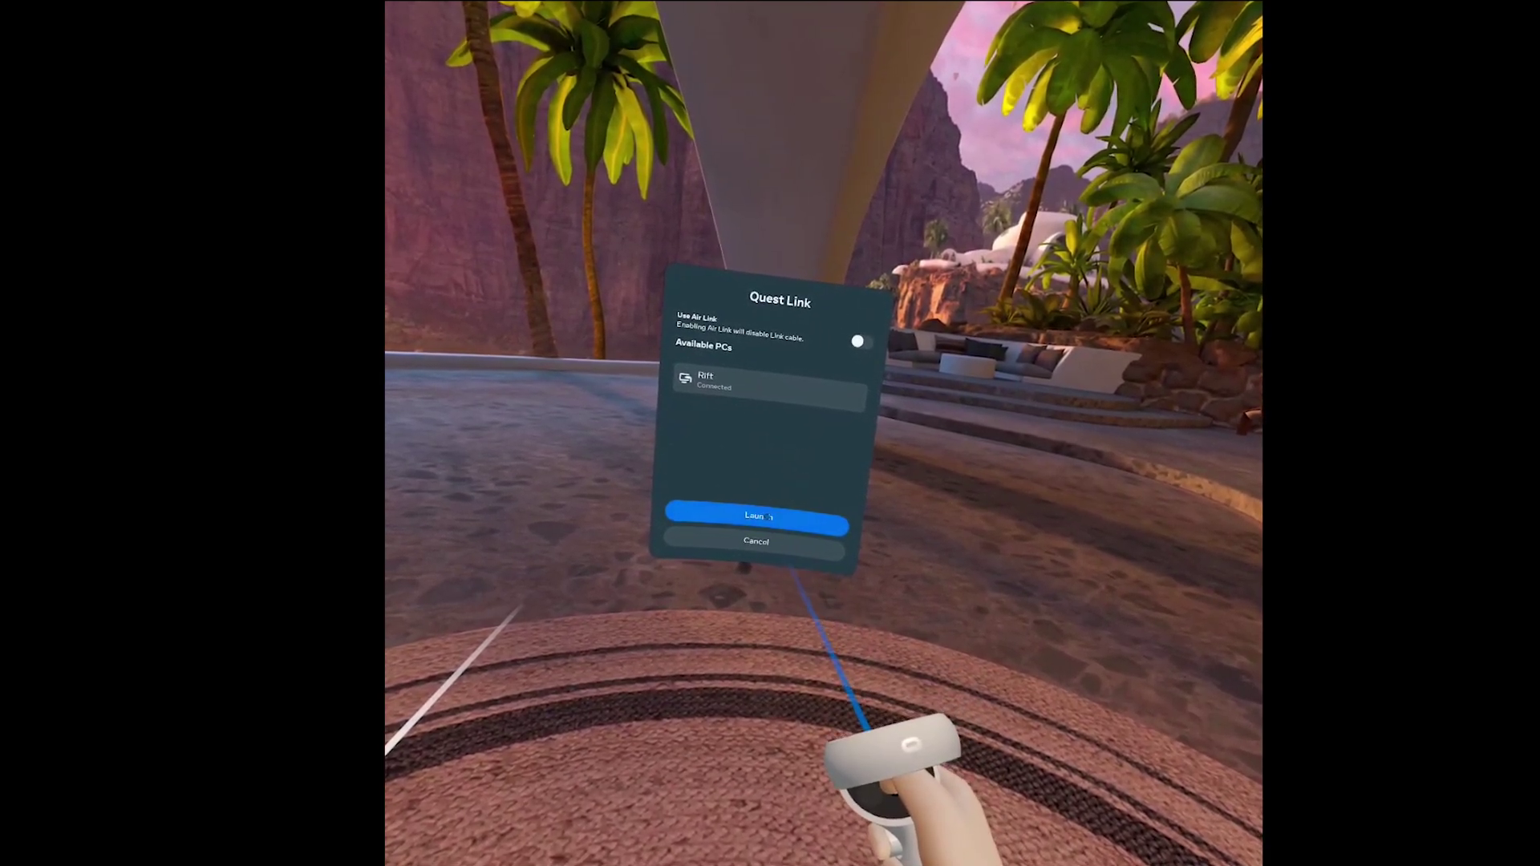
click(769, 517)
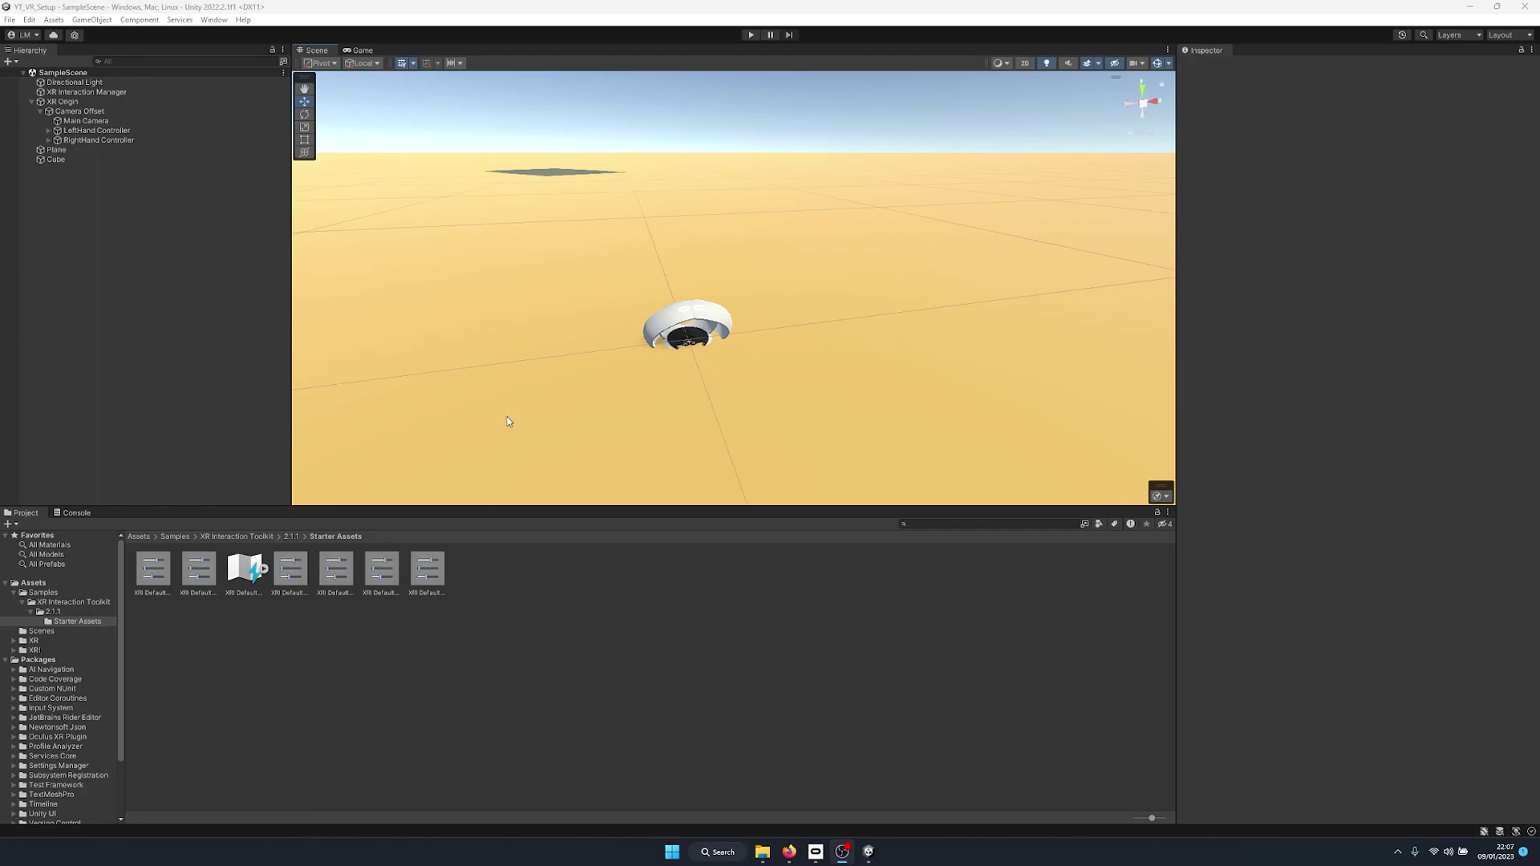
click(752, 34)
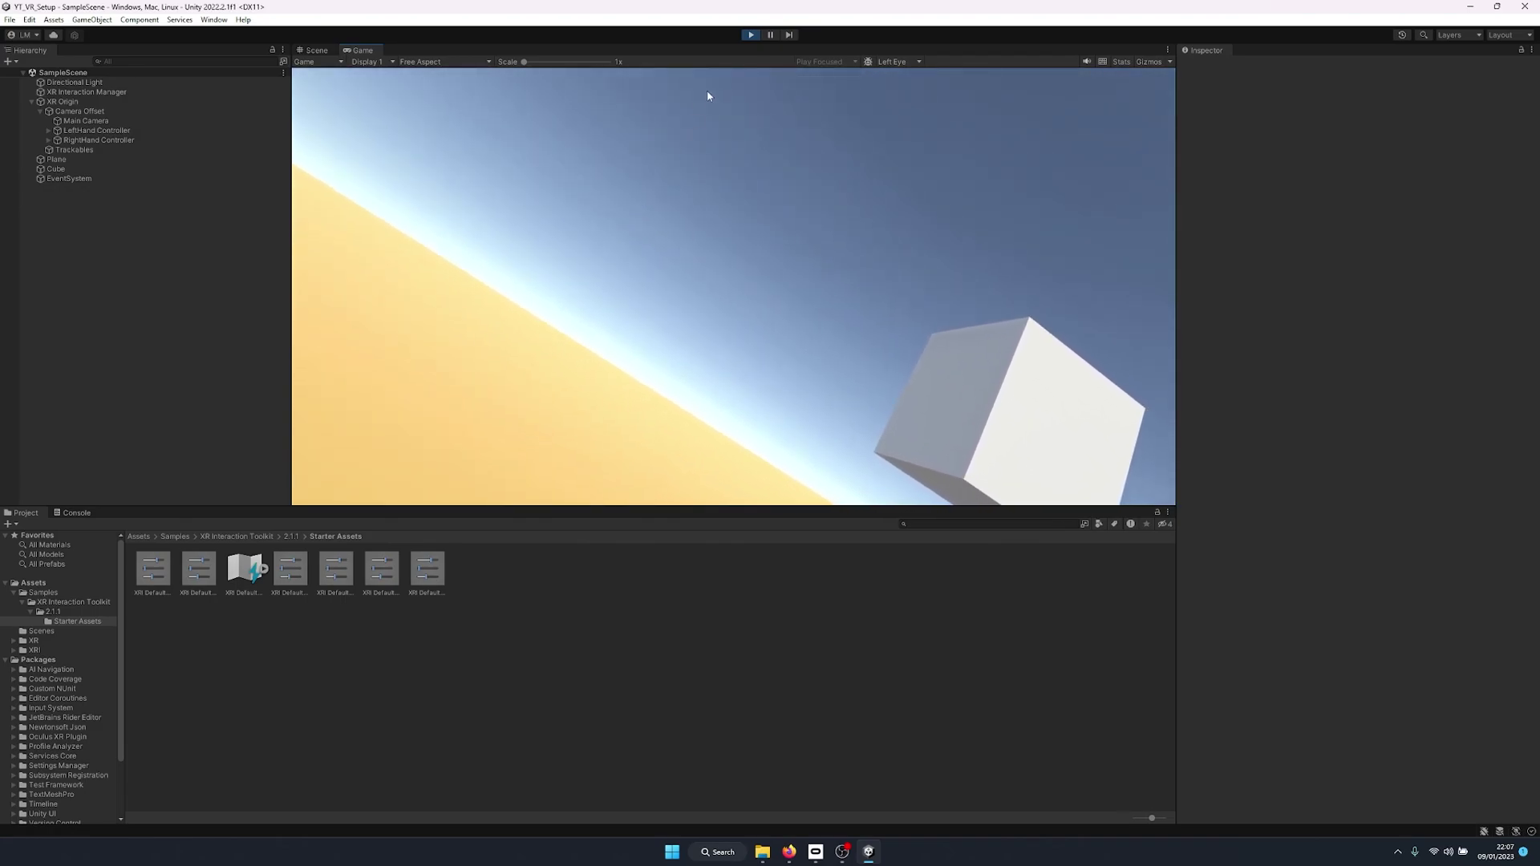
click(749, 35)
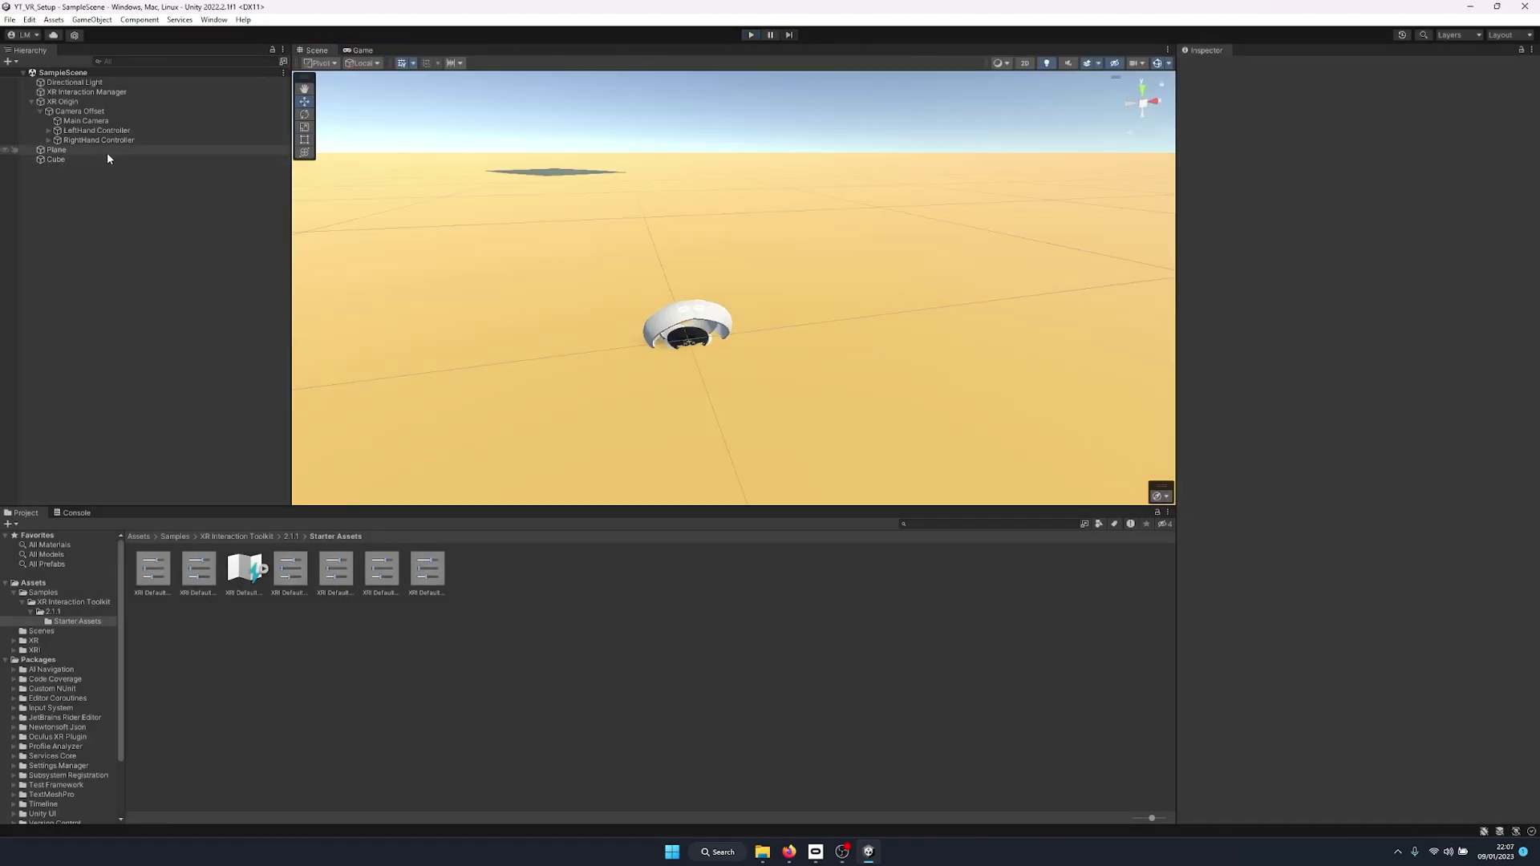
Reset the transforms of left_quest2_mesh and right_quest2_mesh together, placing both at position 0, 0, 0 under their hand controllers
click(48, 130)
click(48, 150)
click(103, 159)
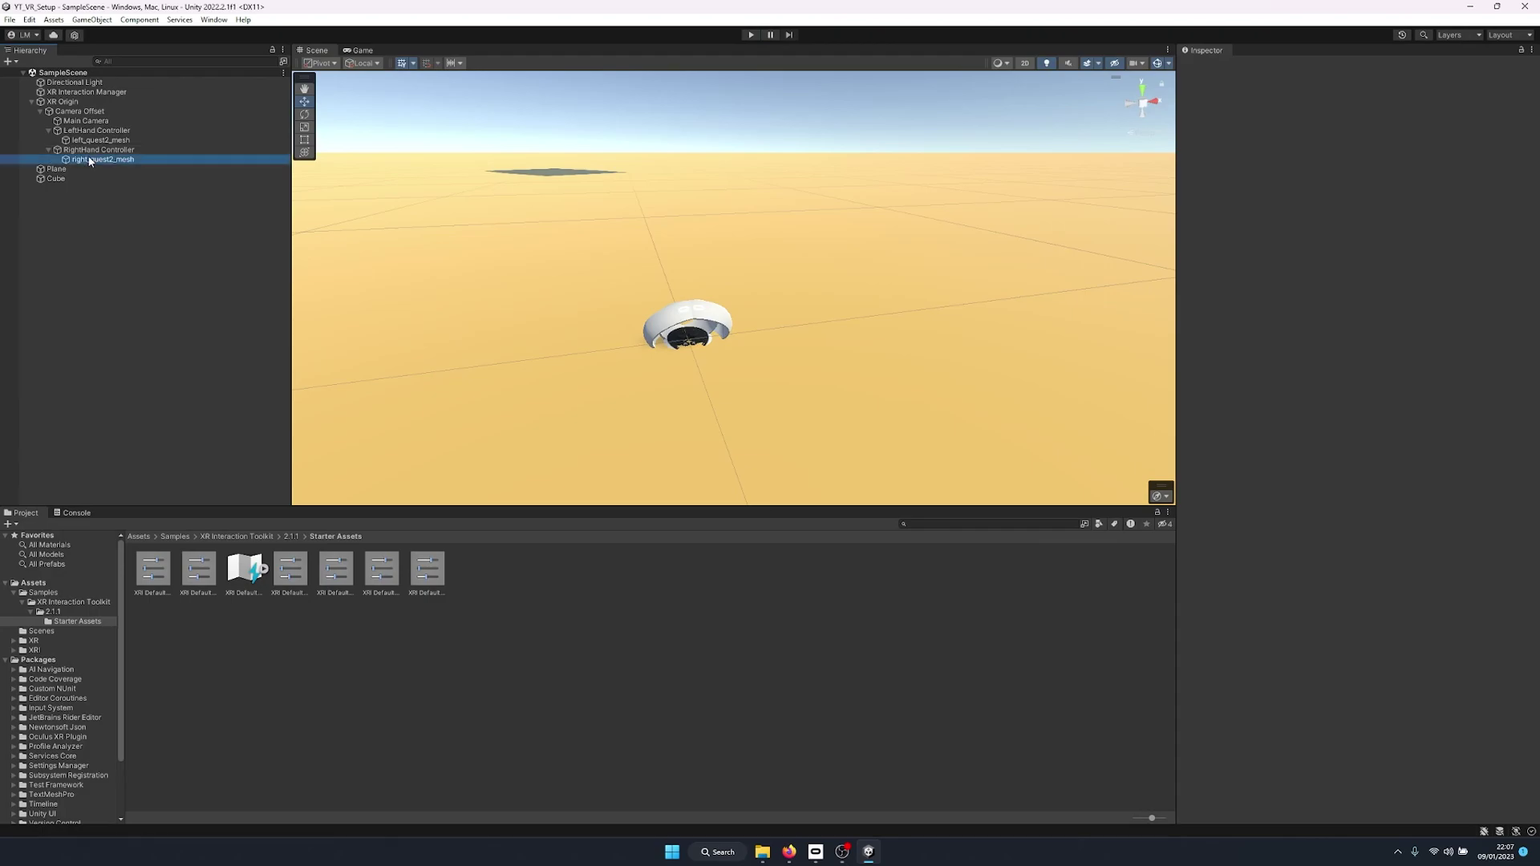
ctrl+click(188, 140)
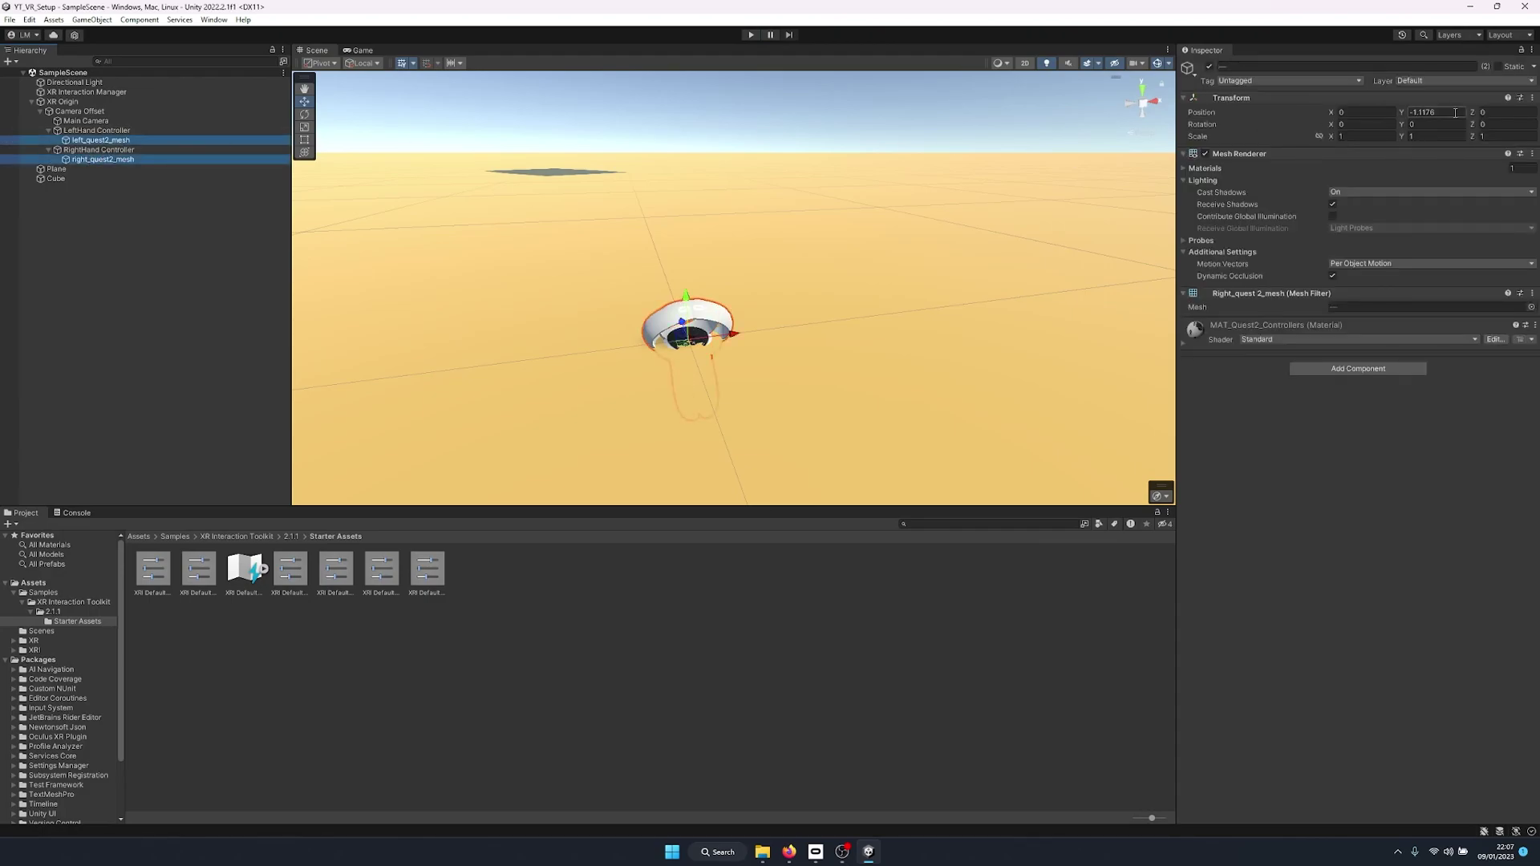
right_click(1346, 100)
click(1371, 108)
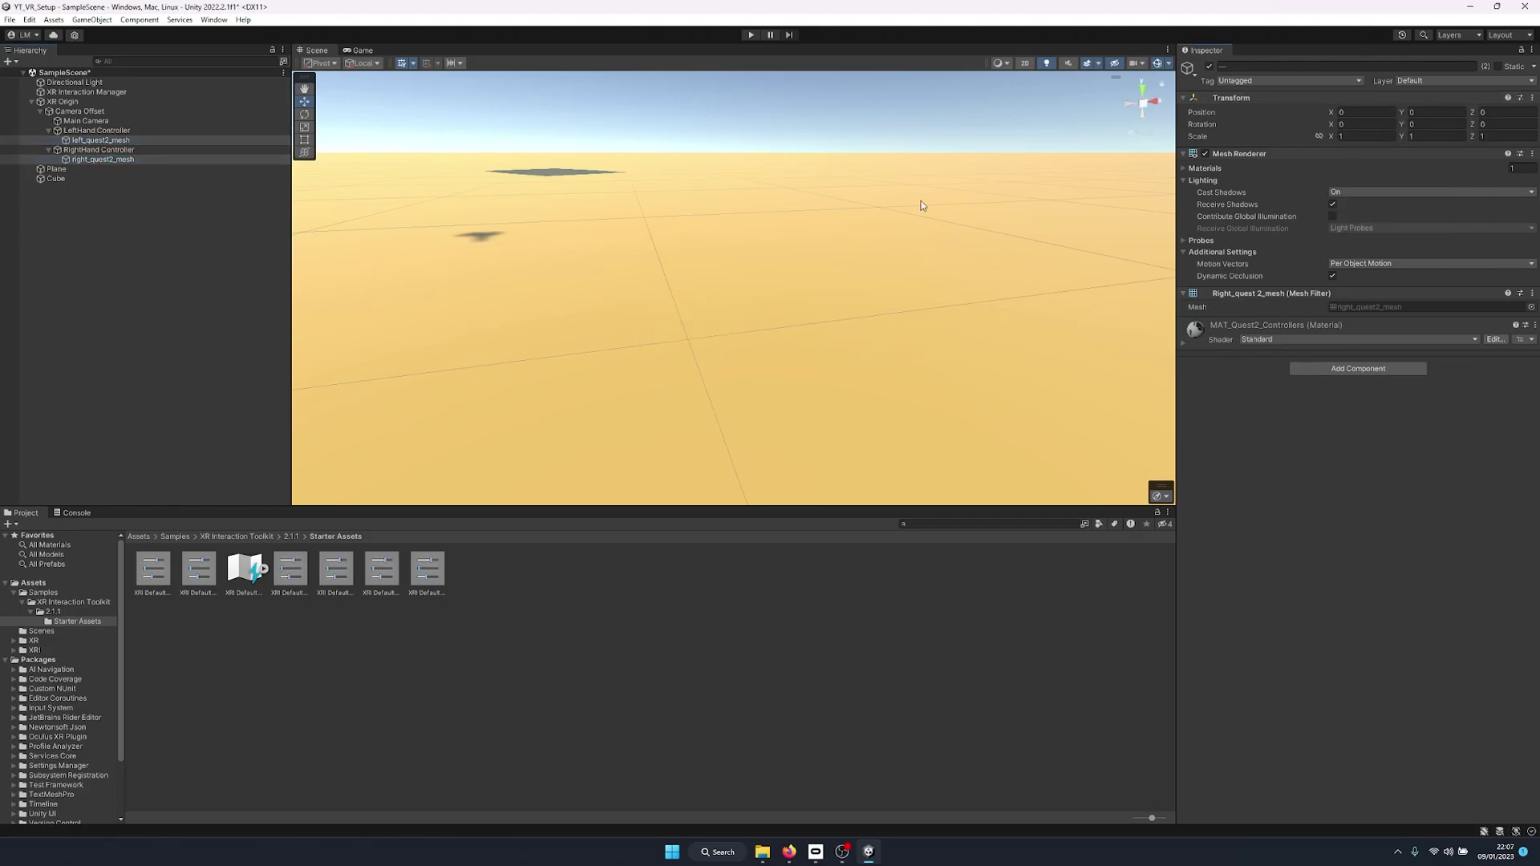
key(f)
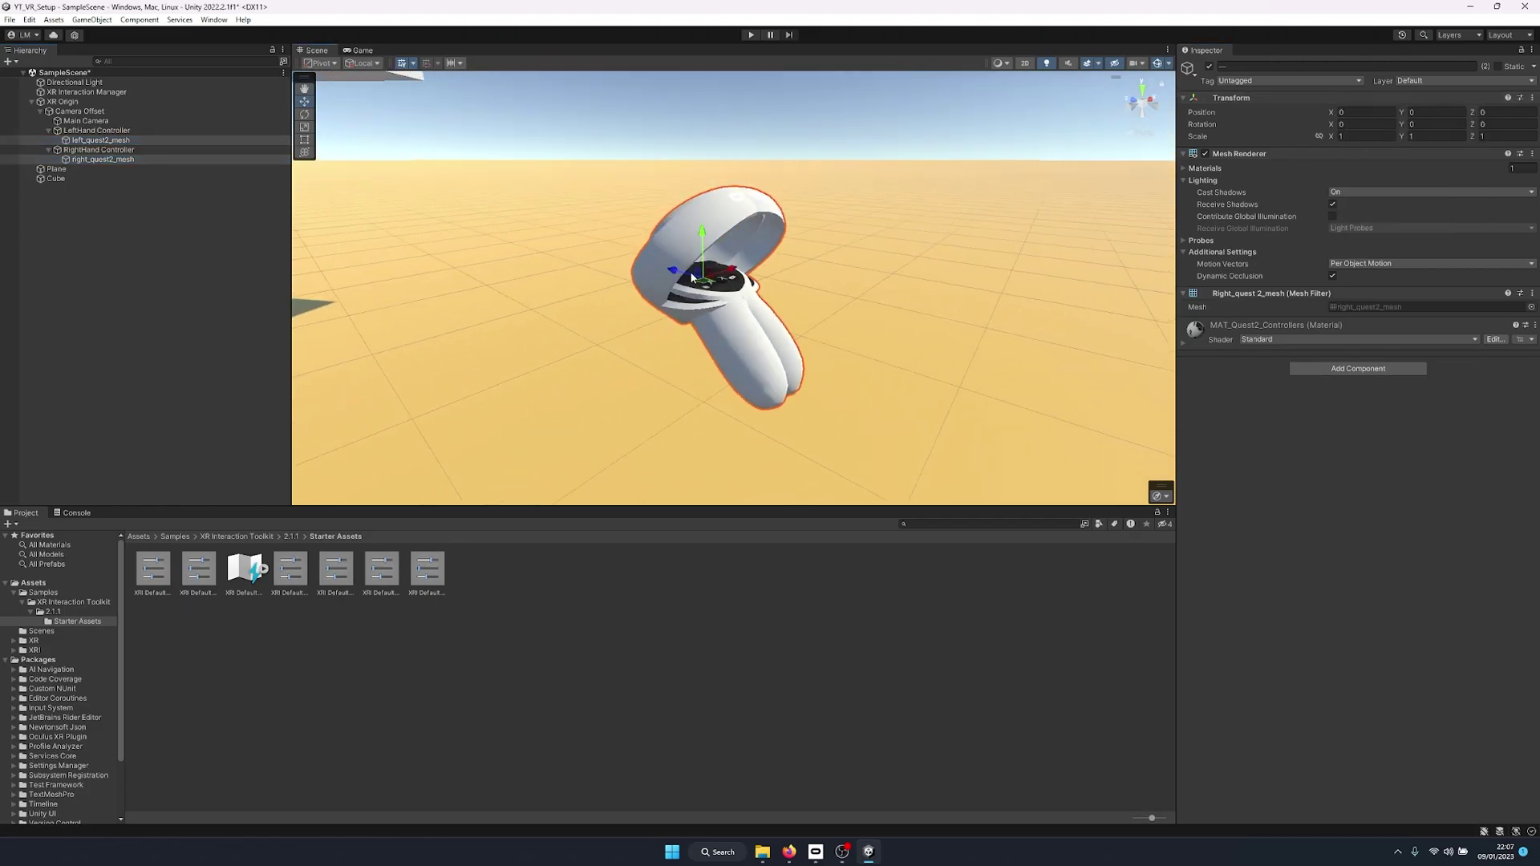
Test-run the scene in Play mode and inspect the tracked LeftHand Controller, its mesh and ray in the Scene view
click(120, 131)
key(f)
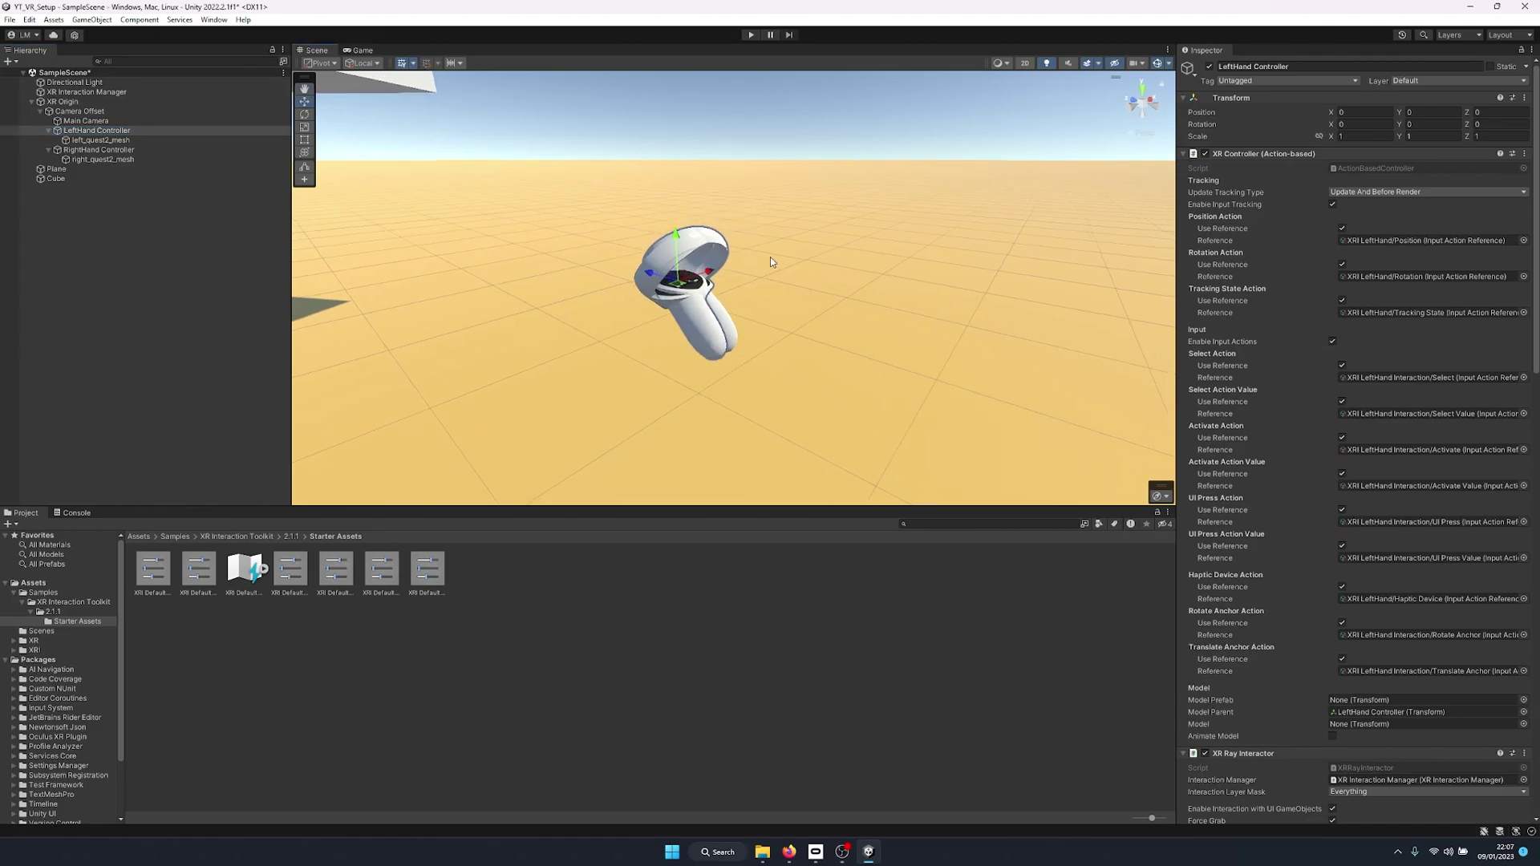
click(750, 35)
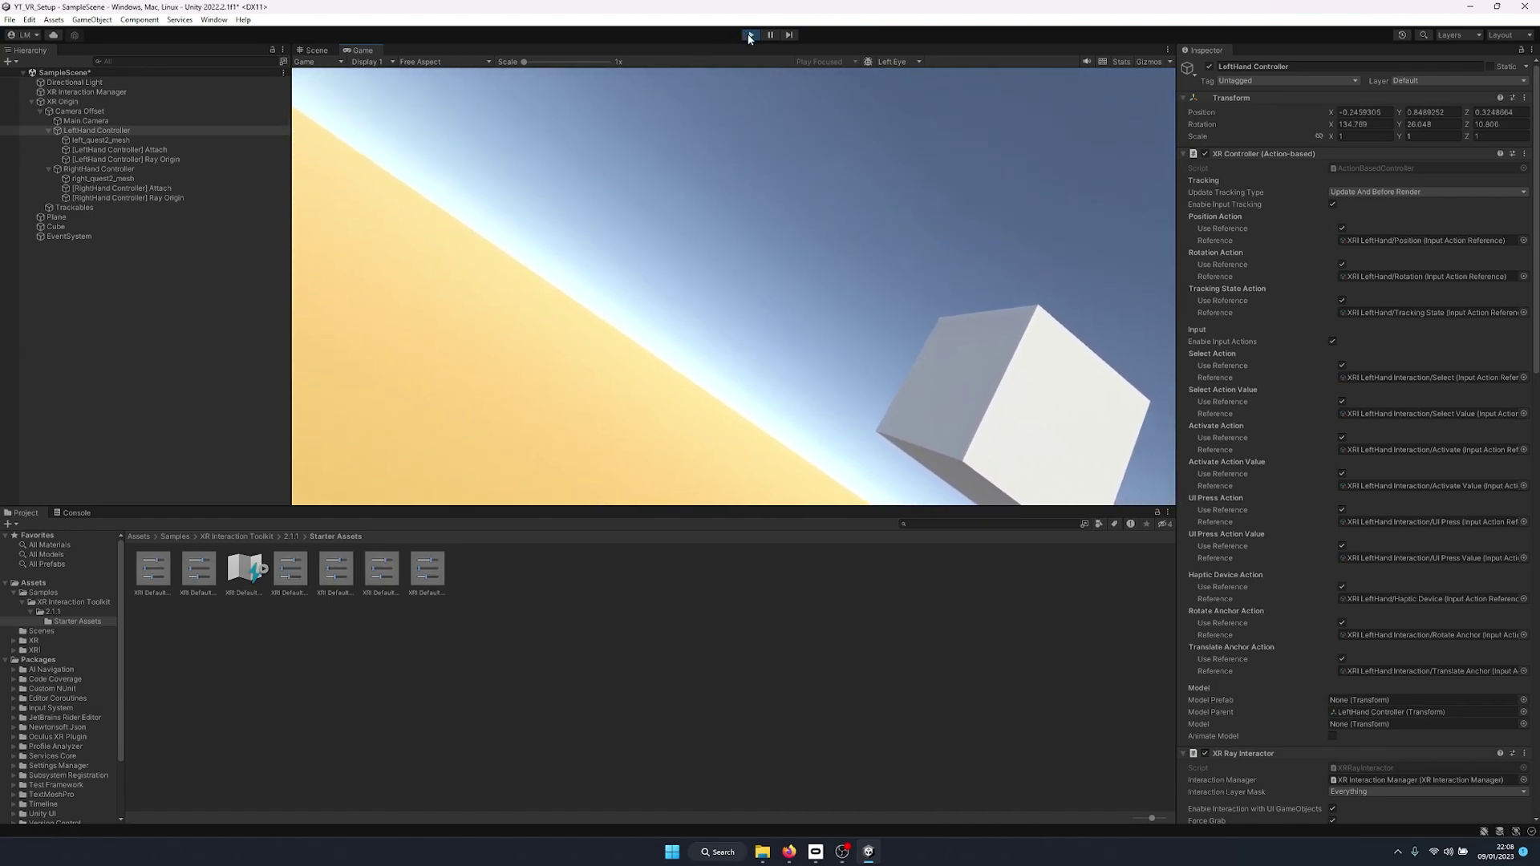
click(311, 51)
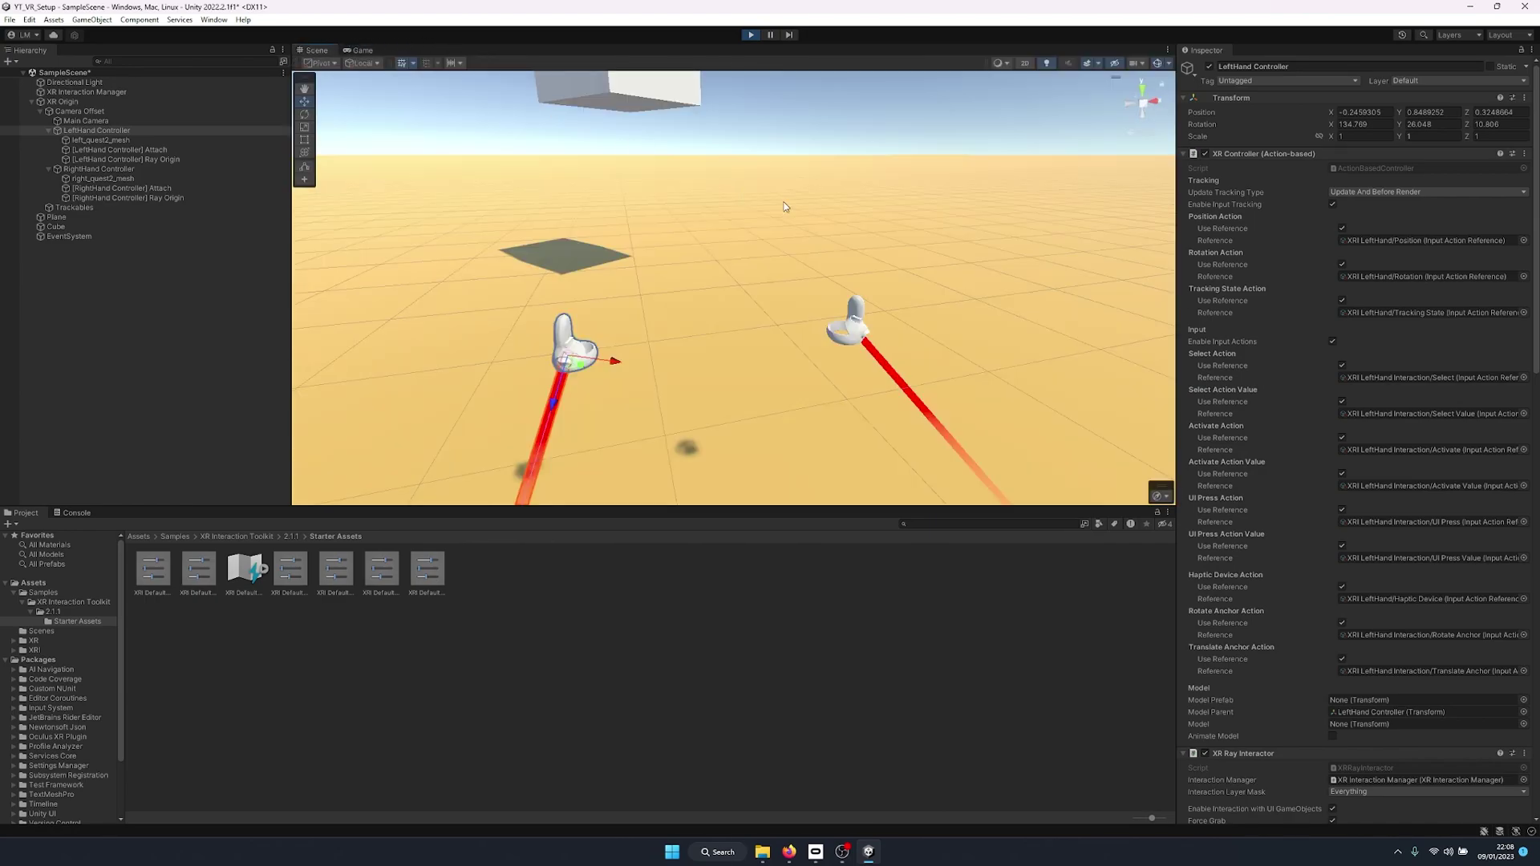
key(f)
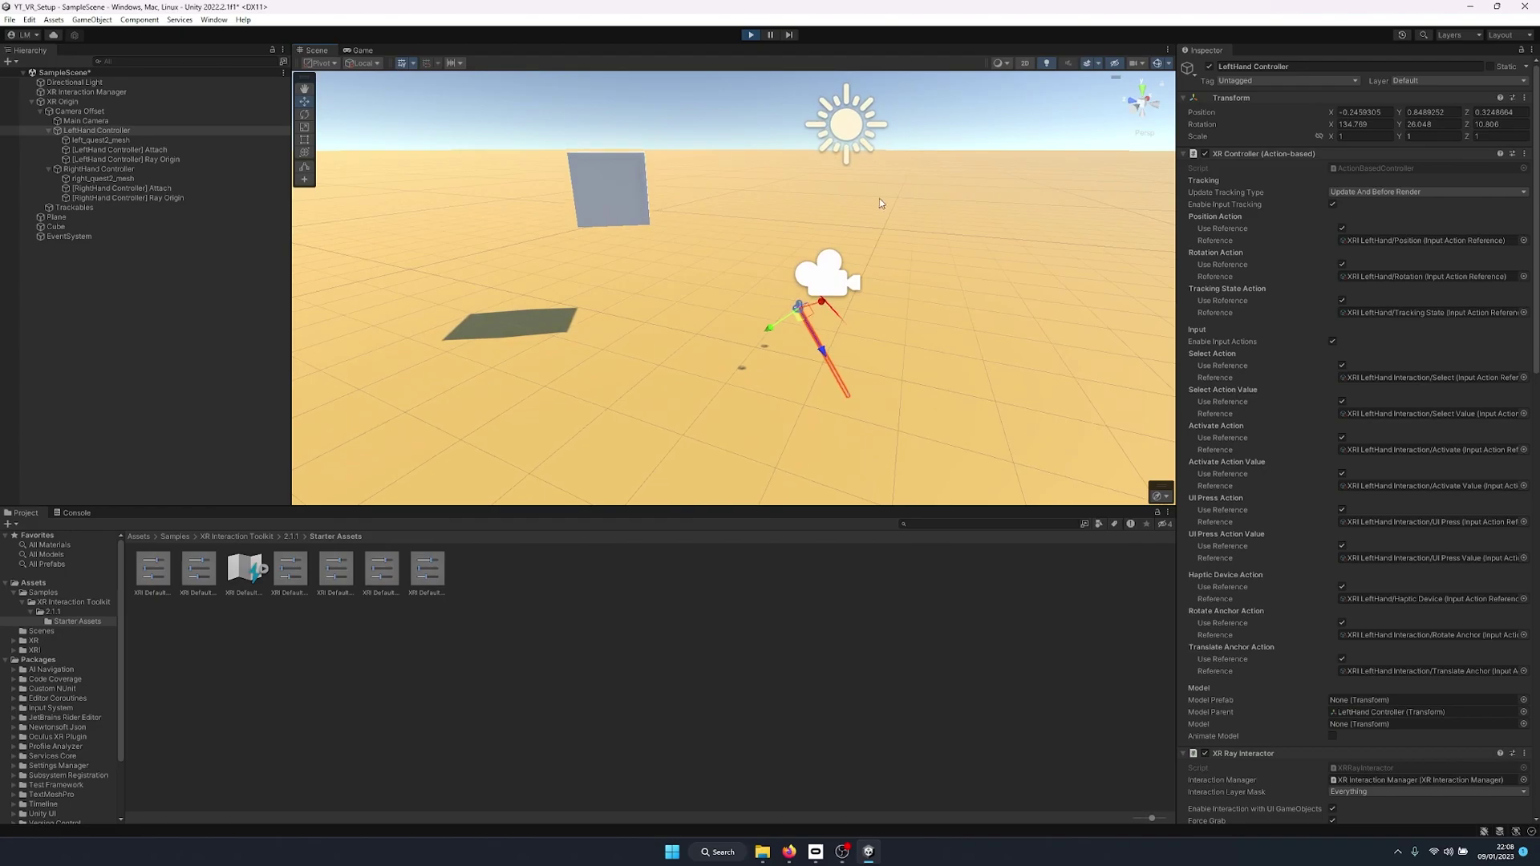